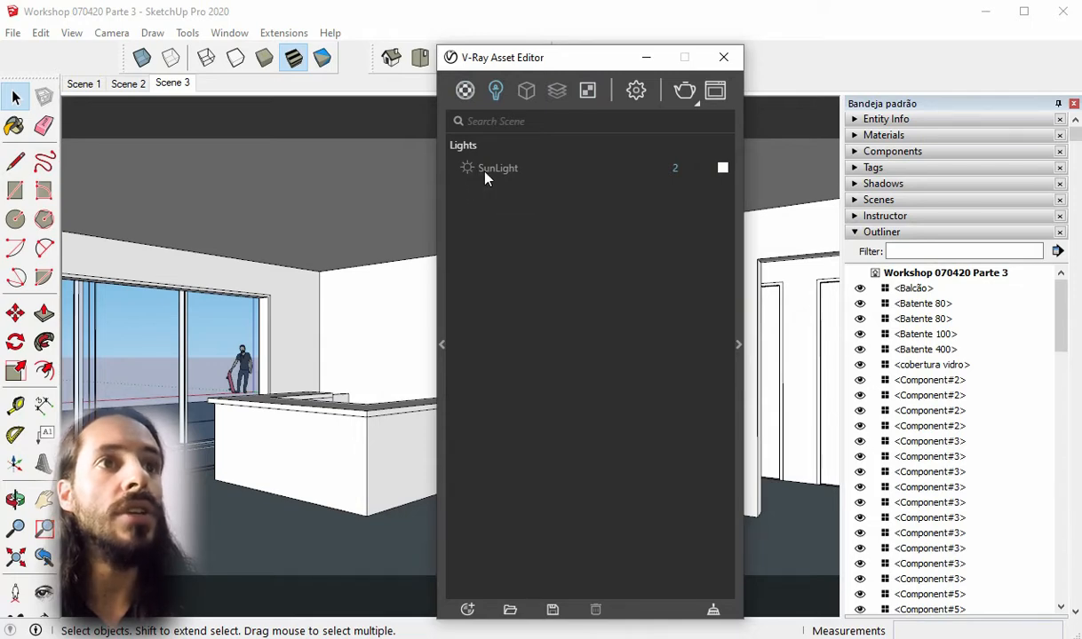
Test-render Scene 3 with the sunlight on, then stop the render
{"action": "left_click", "coordinate": [685, 92]}
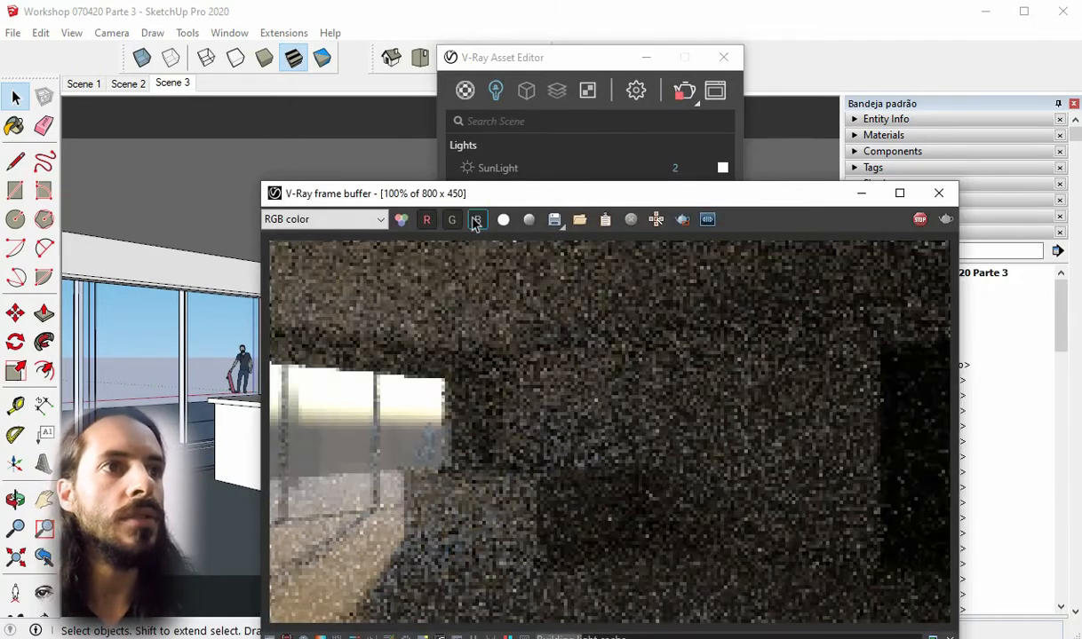
{"action": "left_click_drag", "start_coordinate": [466, 193], "coordinate": [367, 139]}
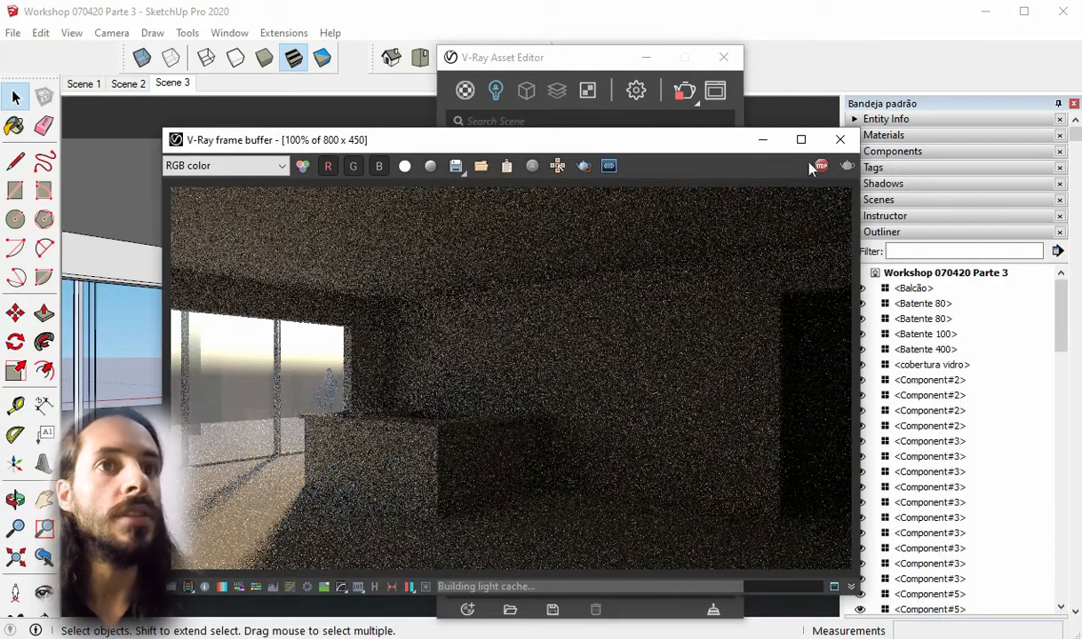
{"action": "left_click", "coordinate": [821, 166]}
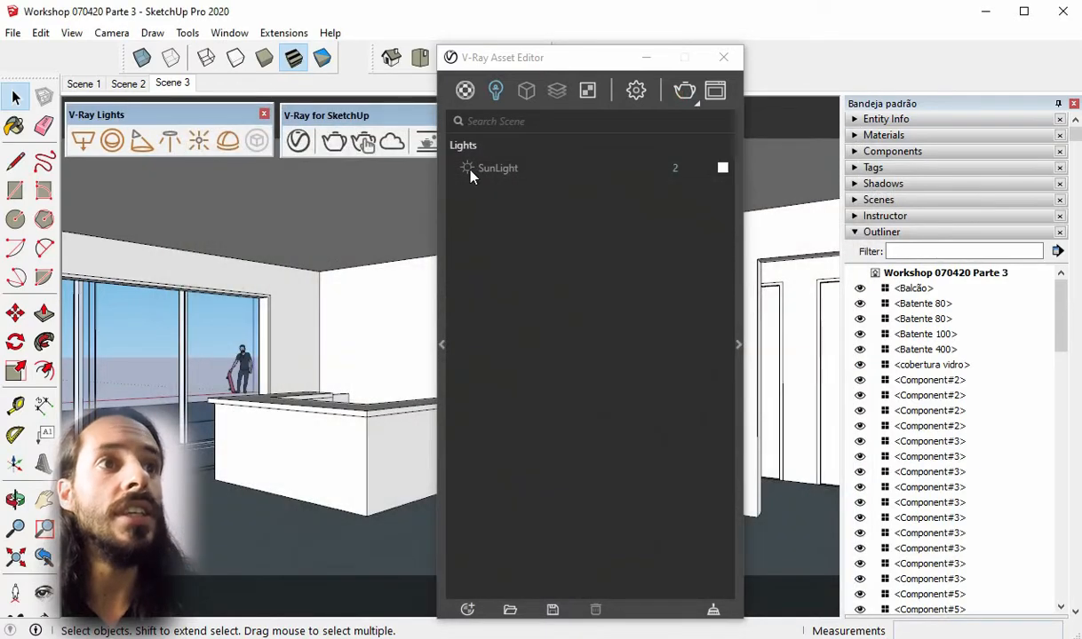
Disable the SunLight and test-render Scene 3 without it, closing the render window
{"action": "left_click", "coordinate": [471, 174]}
{"action": "left_click", "coordinate": [687, 95]}
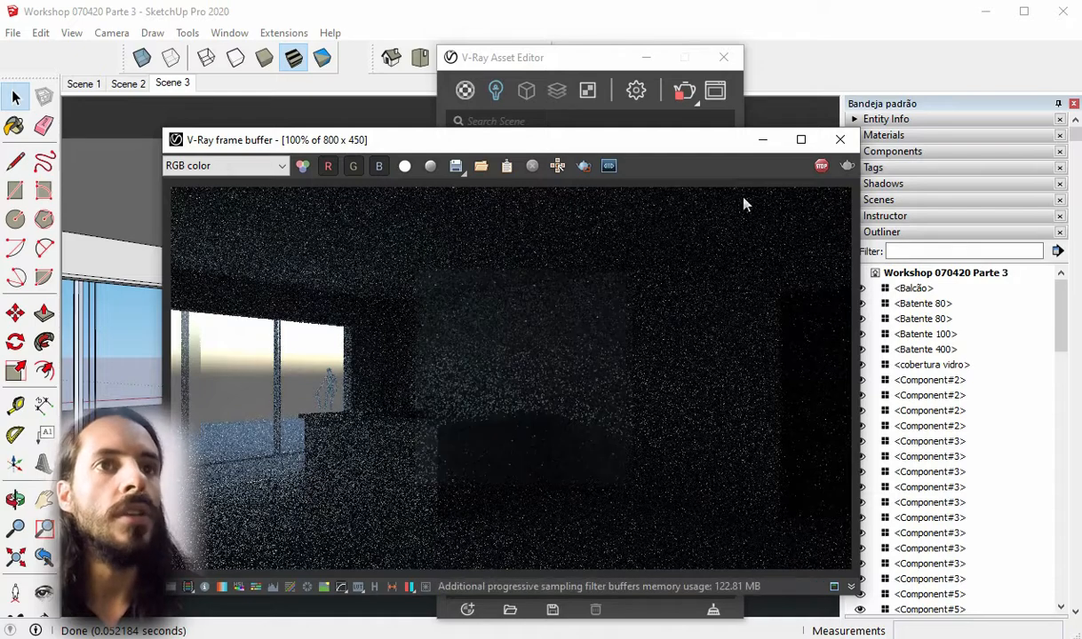
{"action": "left_click", "coordinate": [820, 166]}
{"action": "left_click", "coordinate": [842, 142]}
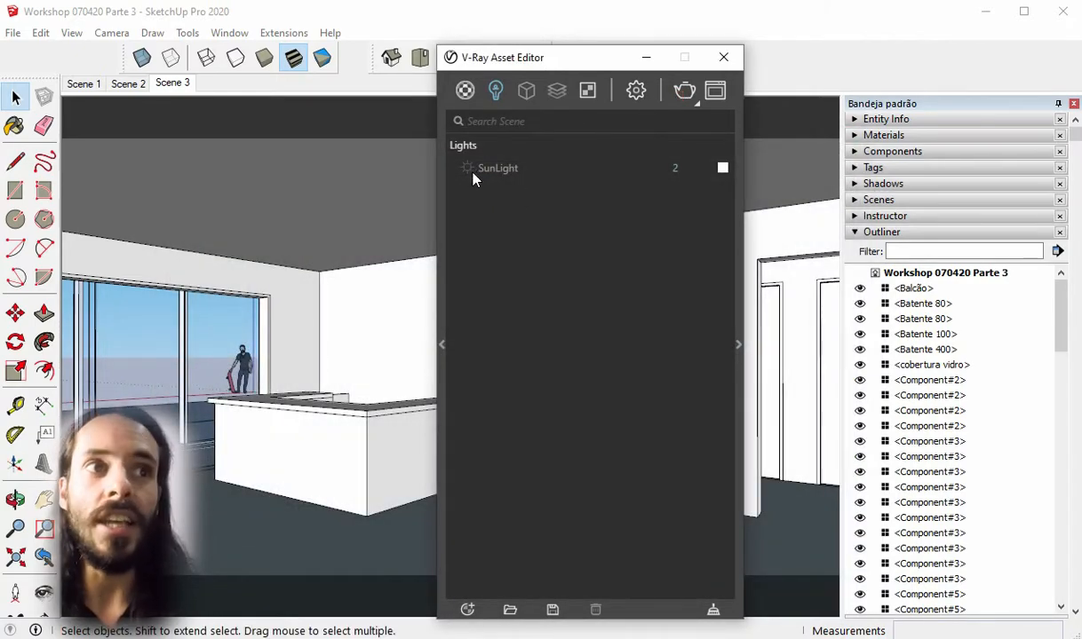
Turn off the environment's background texture so its black colour is used, and test-render Scene 3
{"action": "left_click", "coordinate": [641, 101]}
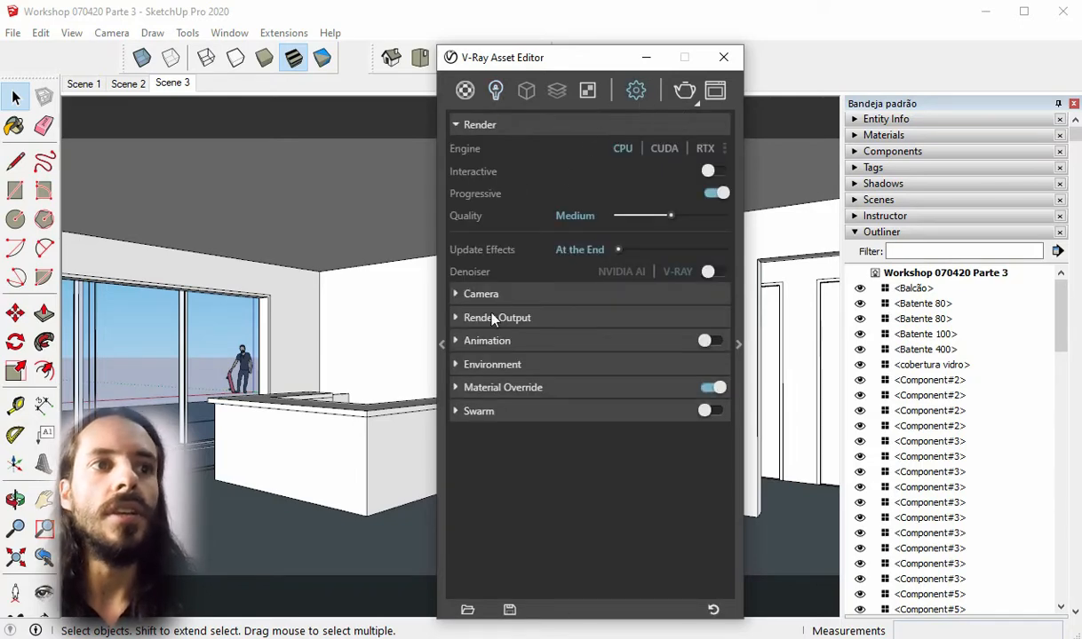
{"action": "left_click", "coordinate": [491, 366]}
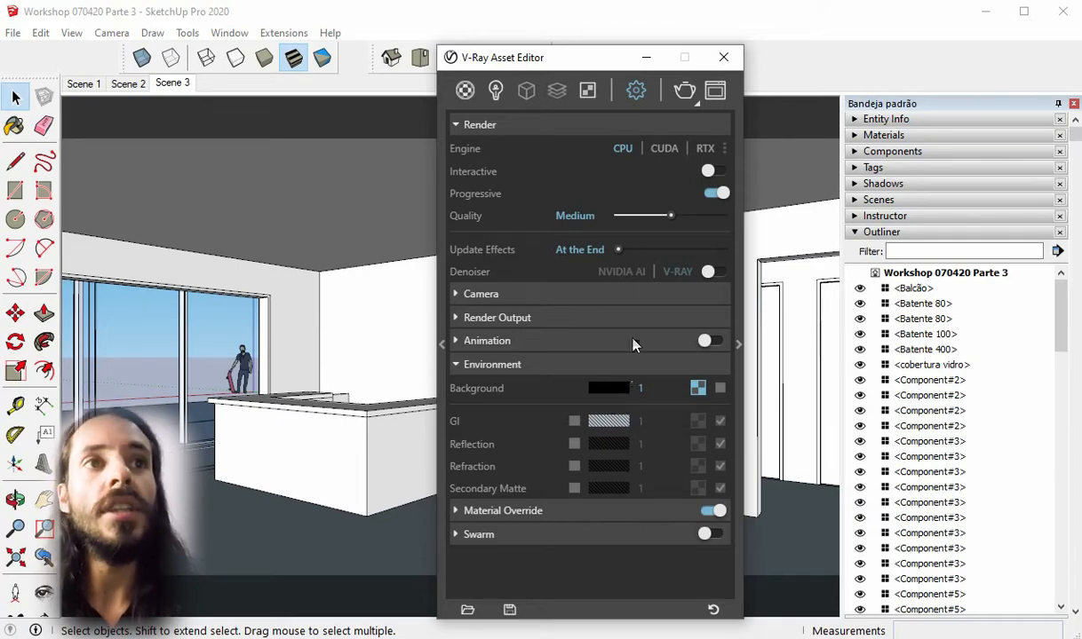
{"action": "left_click", "coordinate": [682, 92]}
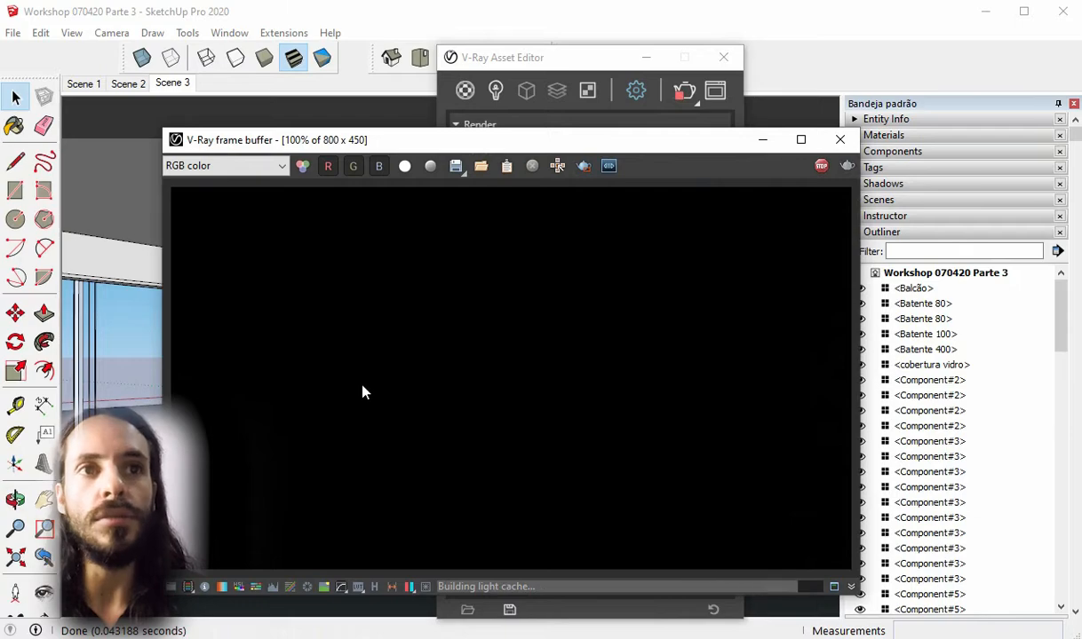
{"action": "left_click", "coordinate": [839, 139]}
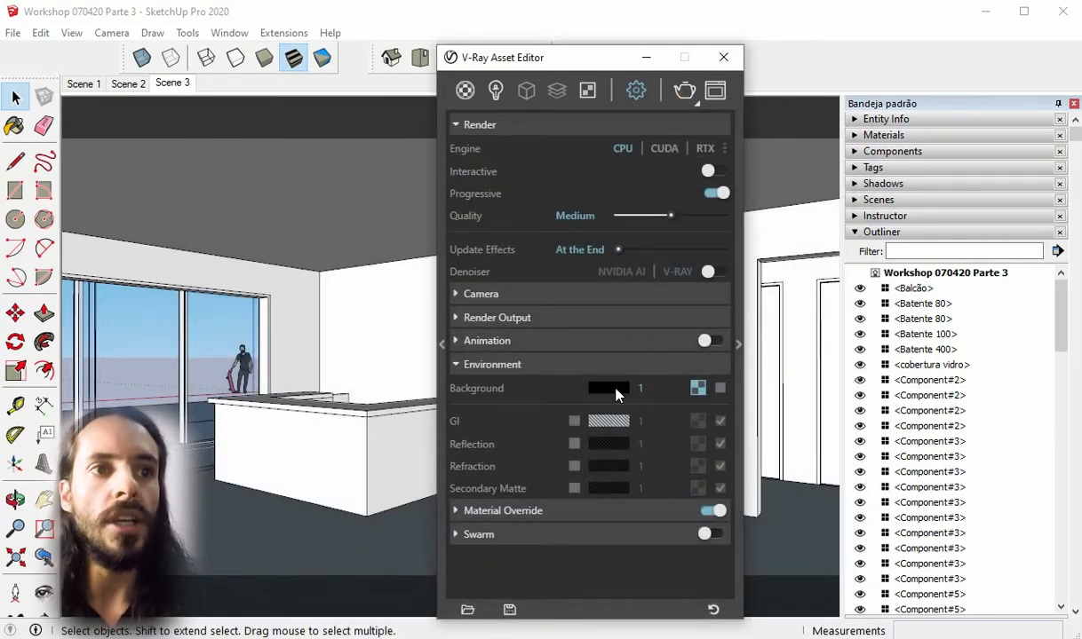
Set the environment background to dark blue (about R 0.081, G 0.121, B 0.343) and test-render Scene 3
{"action": "left_click", "coordinate": [610, 390]}
{"action": "left_click_drag", "start_coordinate": [505, 397], "coordinate": [517, 428]}
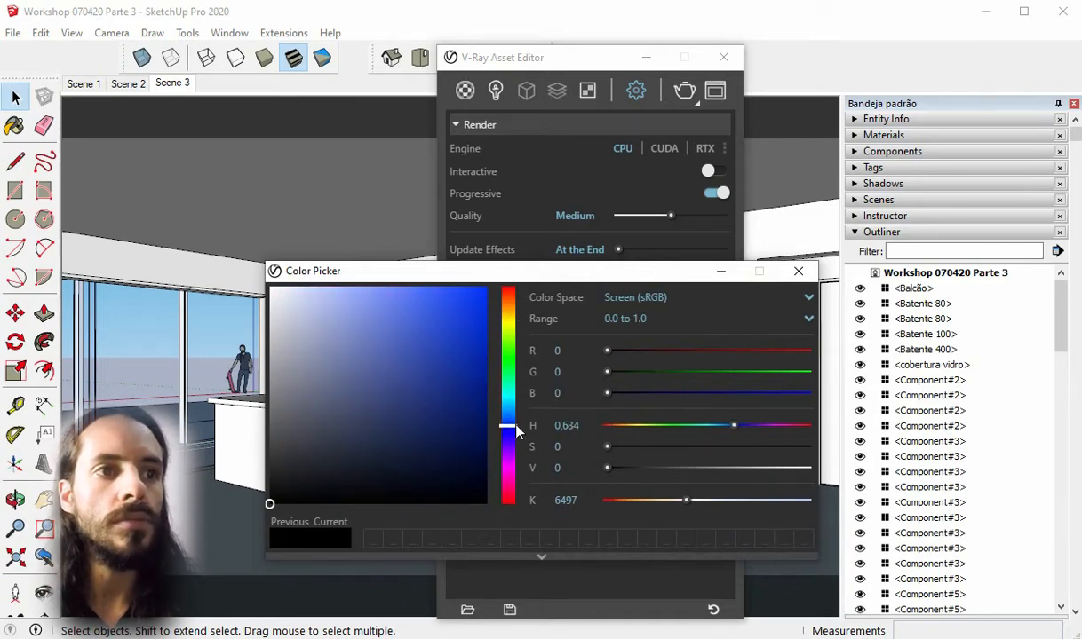
{"action": "left_click_drag", "start_coordinate": [411, 410], "coordinate": [435, 434]}
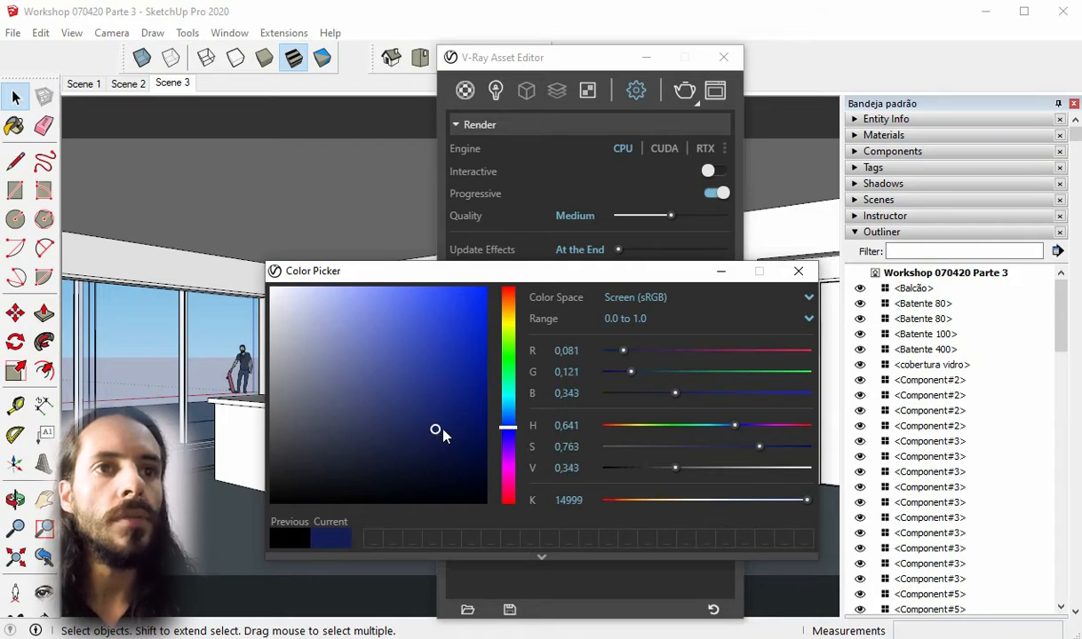
{"action": "left_click", "coordinate": [798, 271]}
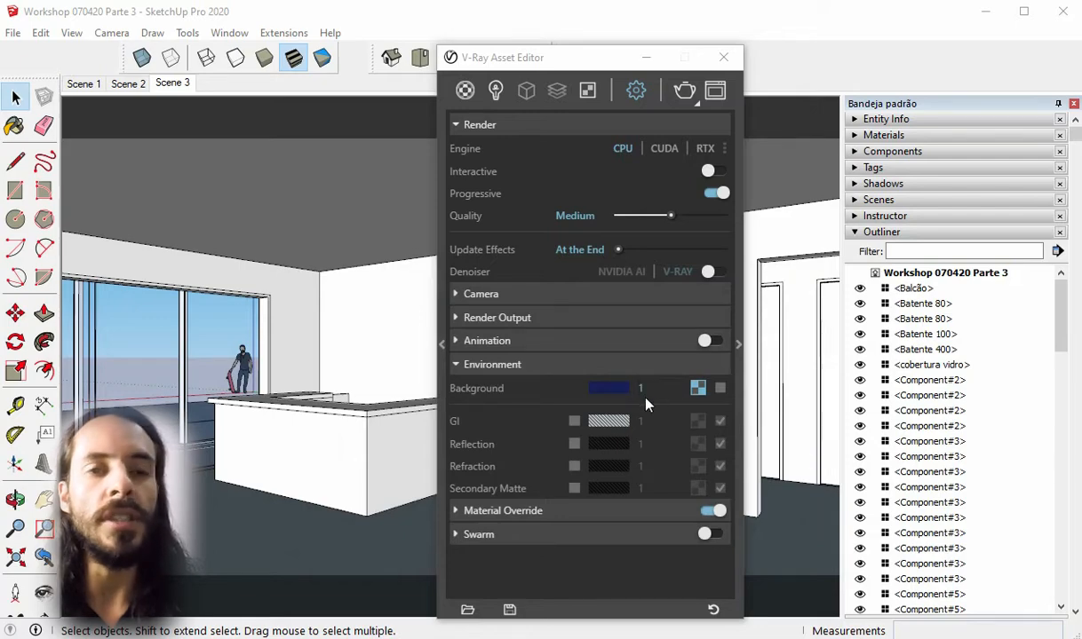
{"action": "left_click", "coordinate": [682, 94]}
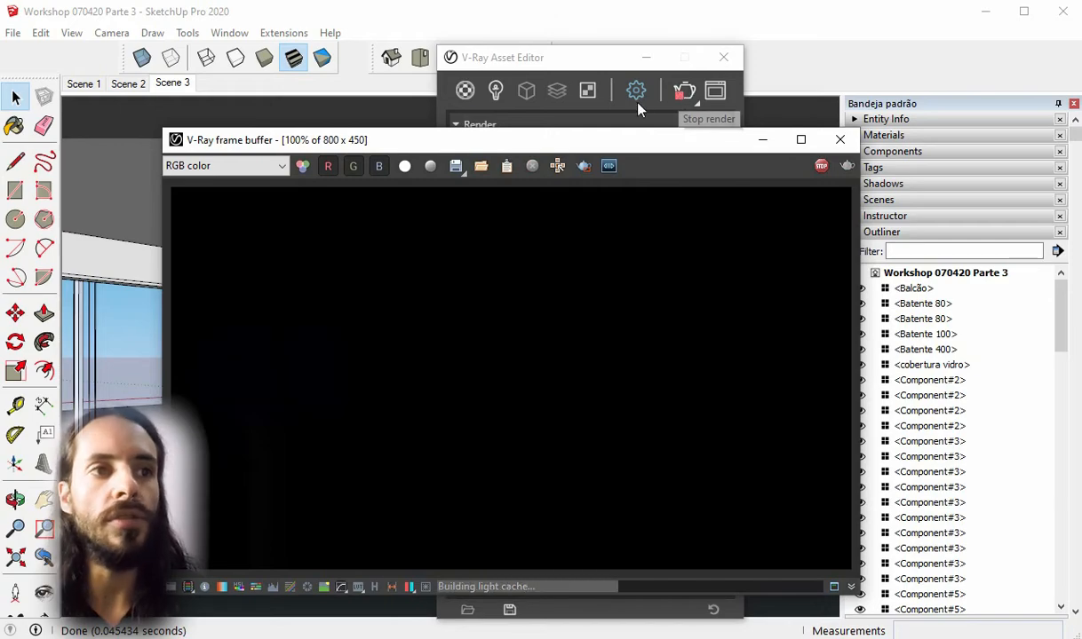
{"action": "left_click", "coordinate": [820, 167]}
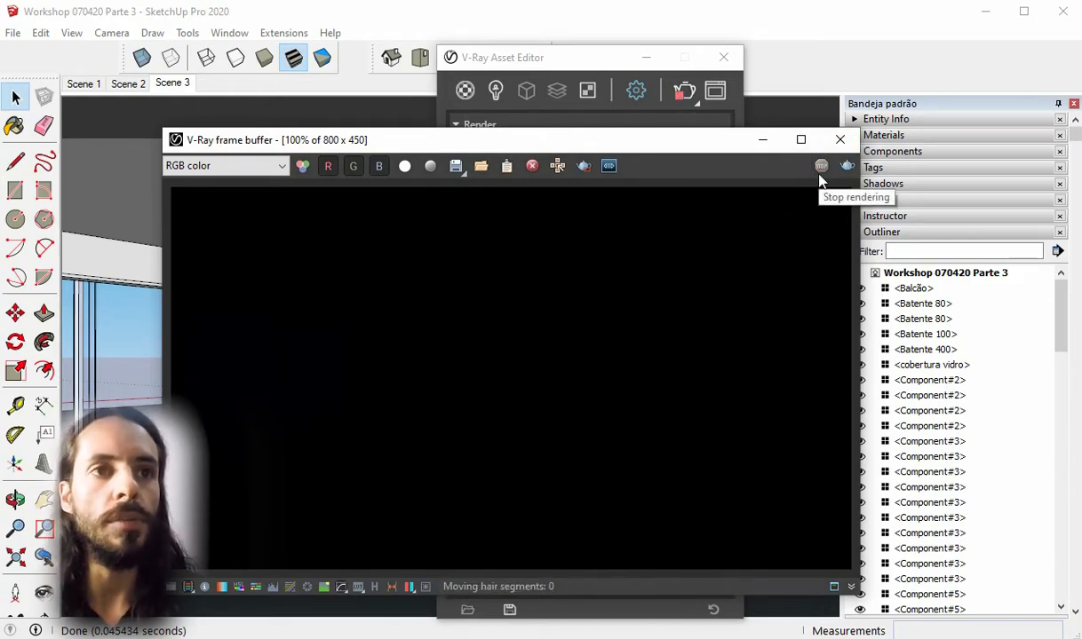
{"action": "left_click", "coordinate": [839, 139]}
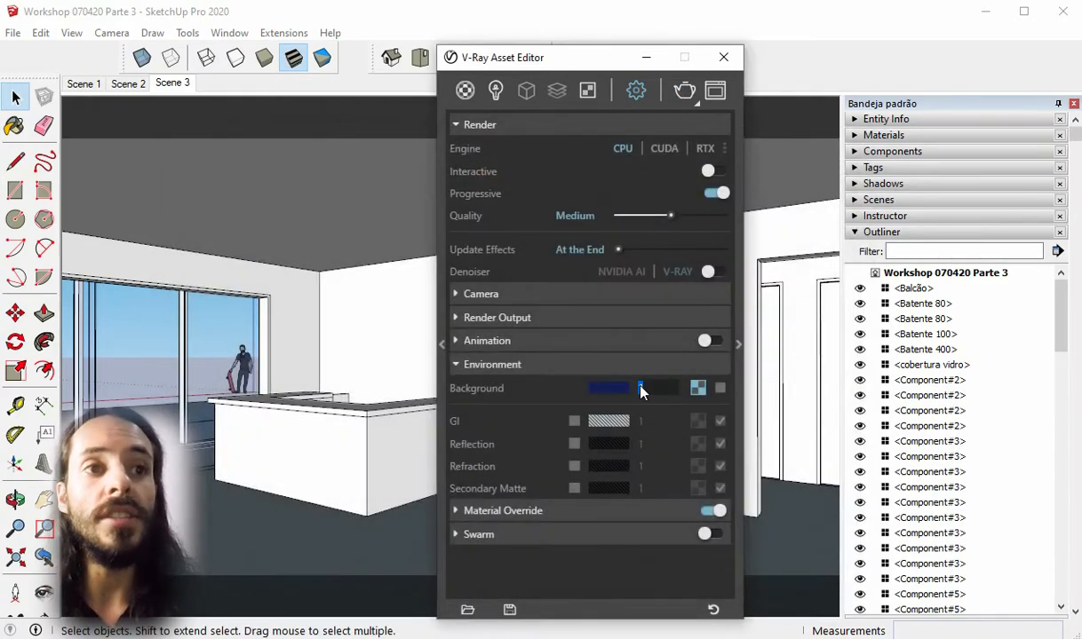
Set the environment background intensity to 50 and test-render Scene 3
{"action": "double_click", "coordinate": [638, 393]}
{"action": "type", "text": "50"}
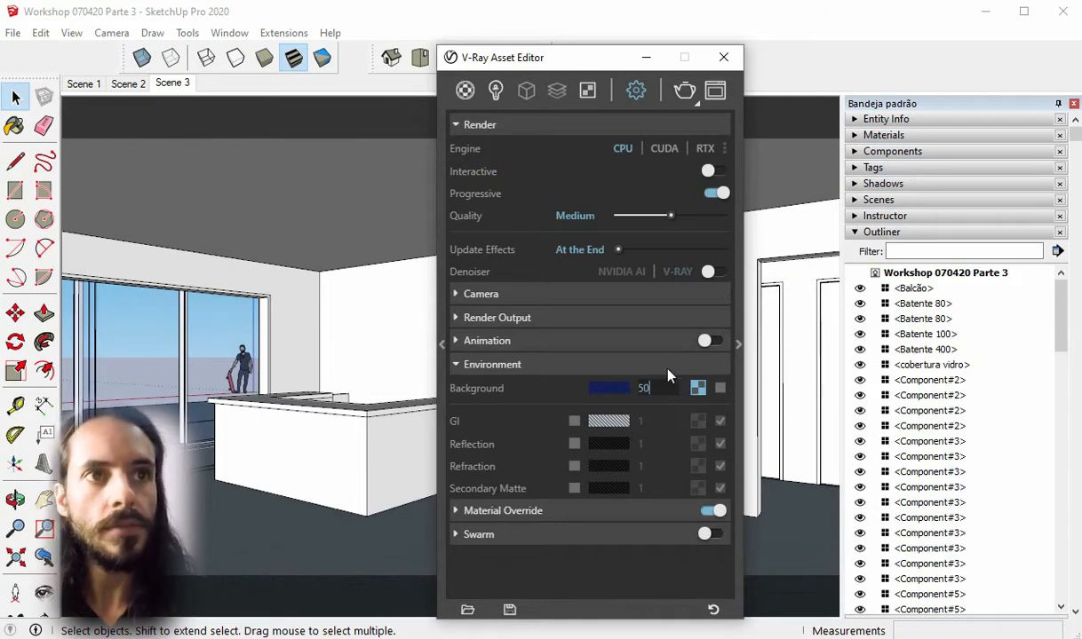
{"action": "left_click", "coordinate": [683, 91]}
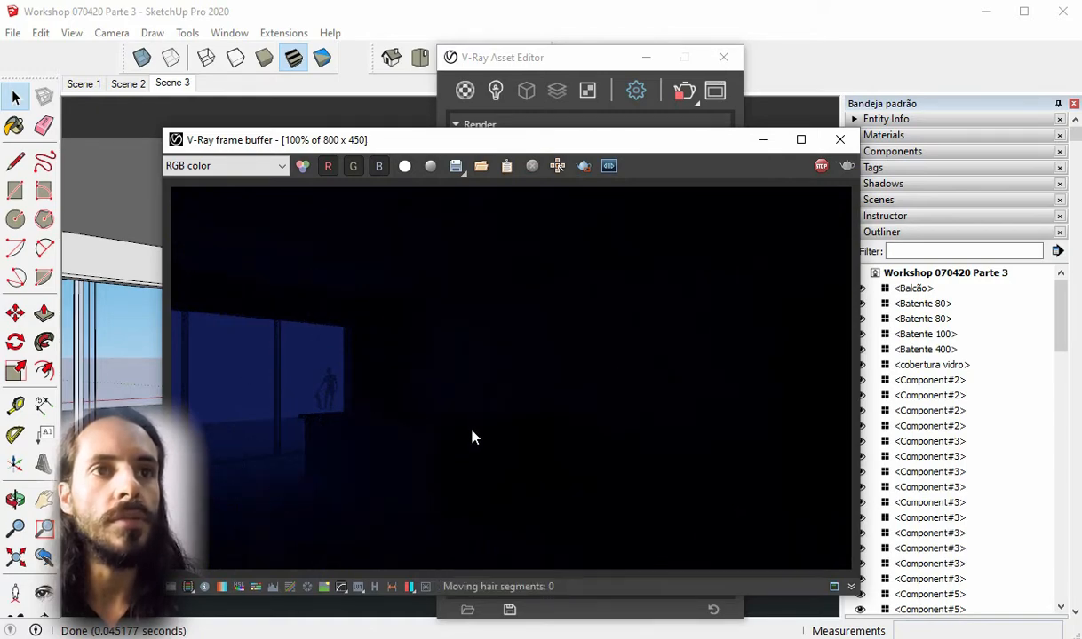
{"action": "left_click", "coordinate": [839, 139]}
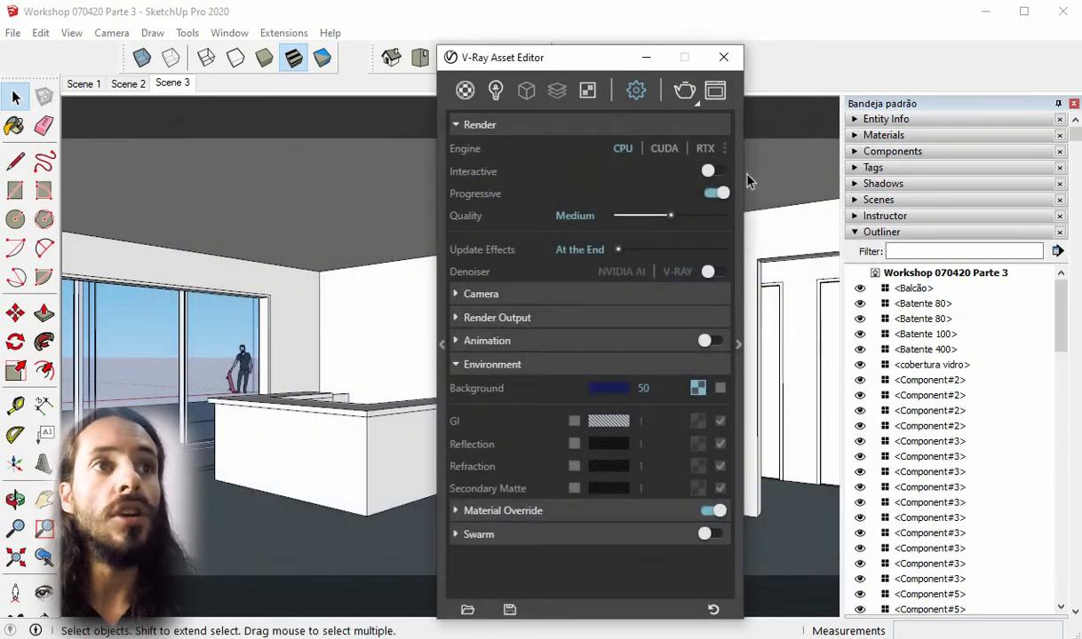
Switch to the exterior view of Scene 1 and test-render it with the blue background
{"action": "left_click", "coordinate": [96, 83]}
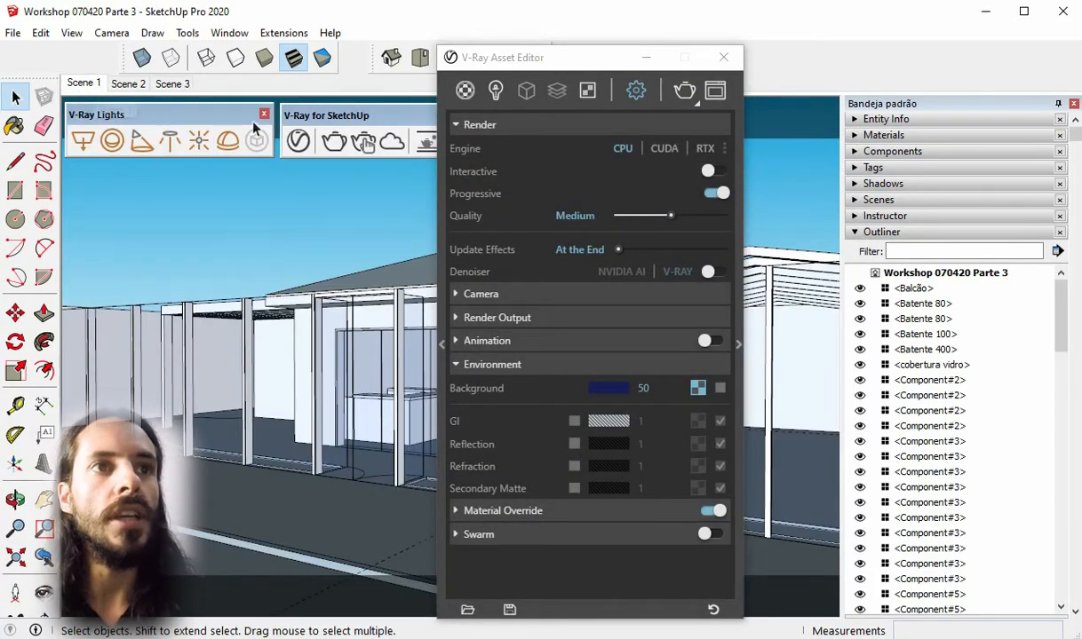
{"action": "left_click", "coordinate": [683, 92]}
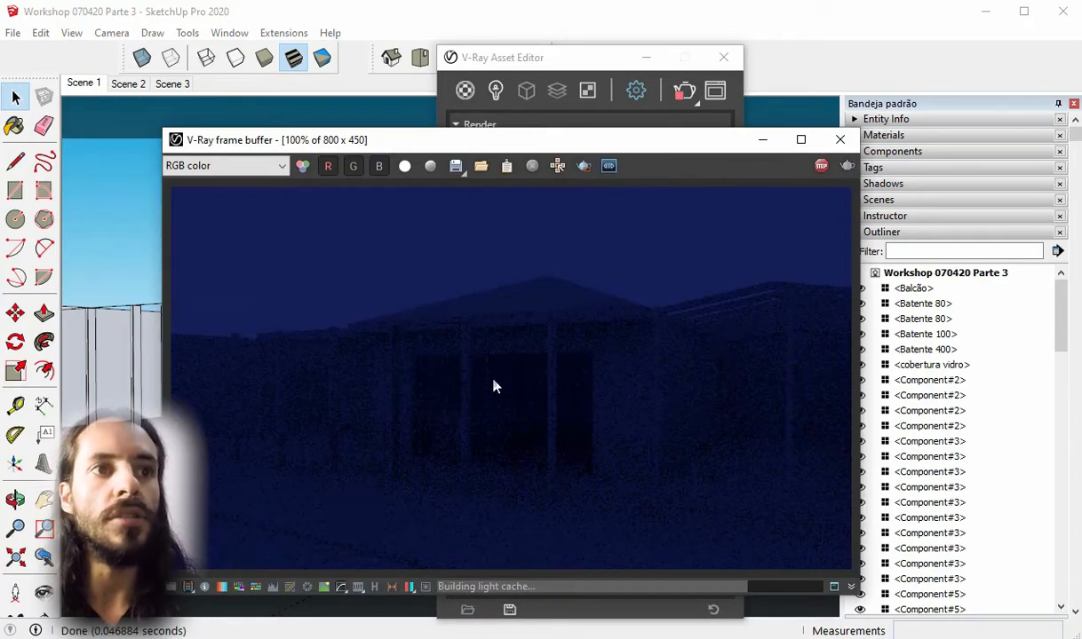
{"action": "left_click", "coordinate": [820, 167]}
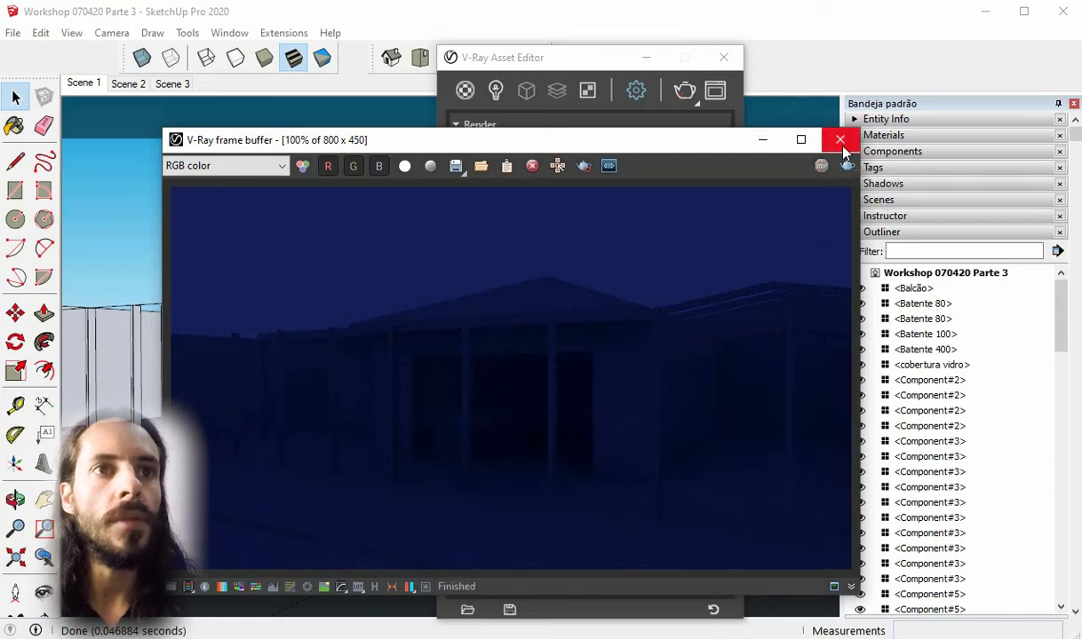
{"action": "left_click", "coordinate": [839, 139]}
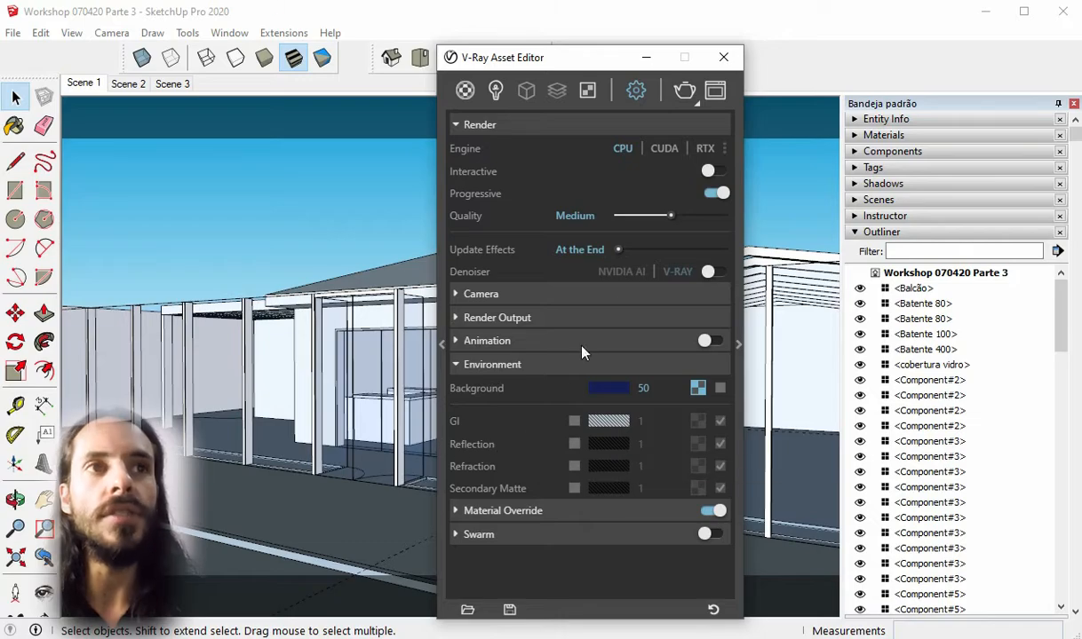
Examine the house exterior from several angles, including the glazed facade, the eaves and the pergola beside the boundary wall
{"action": "left_click", "coordinate": [646, 57]}
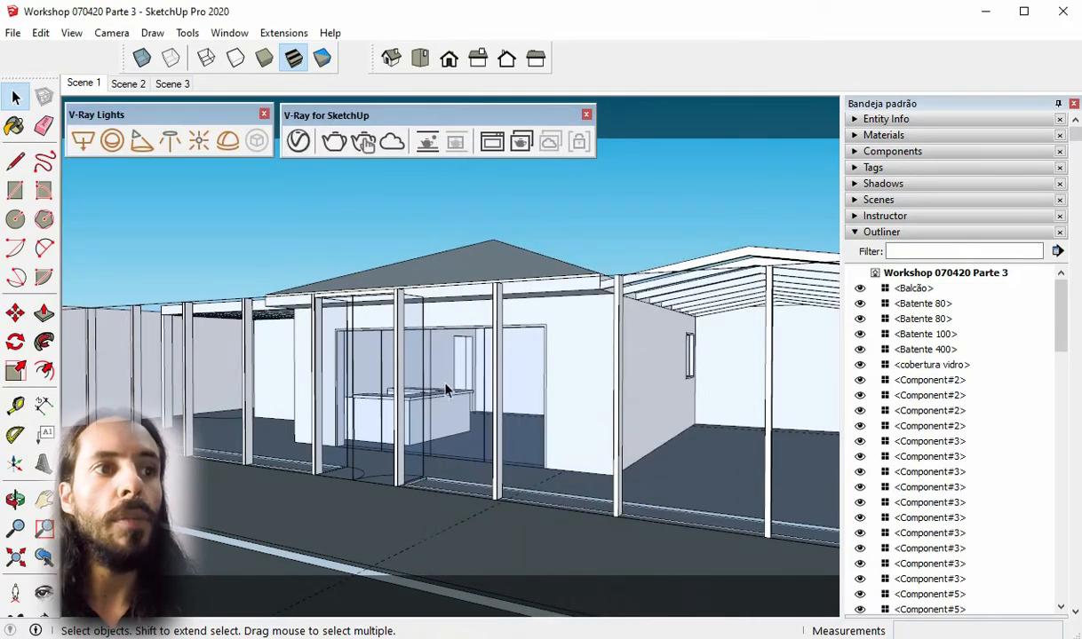
{"action": "middle_click_drag", "start_coordinate": [454, 362], "coordinate": [321, 361]}
{"action": "scroll", "coordinate": [321, 361], "scroll_direction": "up", "scroll_amount": 5}
{"action": "middle_click_drag", "start_coordinate": [268, 324], "coordinate": [593, 300]}
{"action": "scroll", "coordinate": [593, 300], "scroll_direction": "down", "scroll_amount": 3}
{"action": "middle_click_drag", "start_coordinate": [647, 278], "coordinate": [743, 227]}
{"action": "scroll", "coordinate": [613, 293], "scroll_direction": "up", "scroll_amount": 3}
{"action": "middle_click_drag", "start_coordinate": [614, 292], "coordinate": [596, 255]}
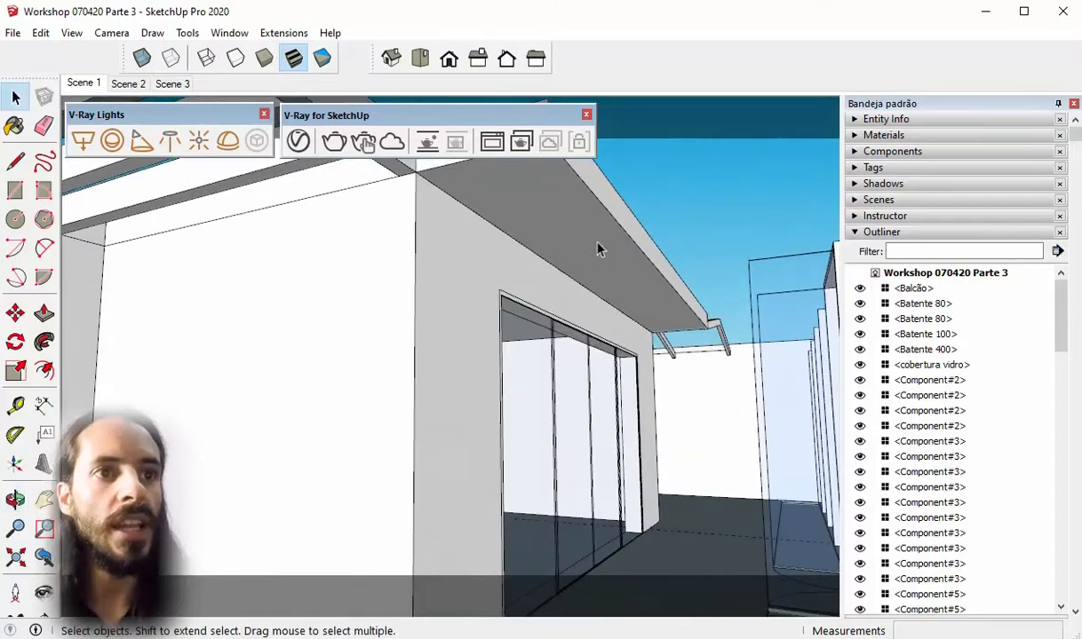
{"action": "middle_click_drag", "start_coordinate": [669, 348], "coordinate": [801, 204]}
{"action": "scroll", "coordinate": [668, 257], "scroll_direction": "down", "scroll_amount": 4}
{"action": "middle_click_drag", "start_coordinate": [358, 311], "coordinate": [397, 330]}
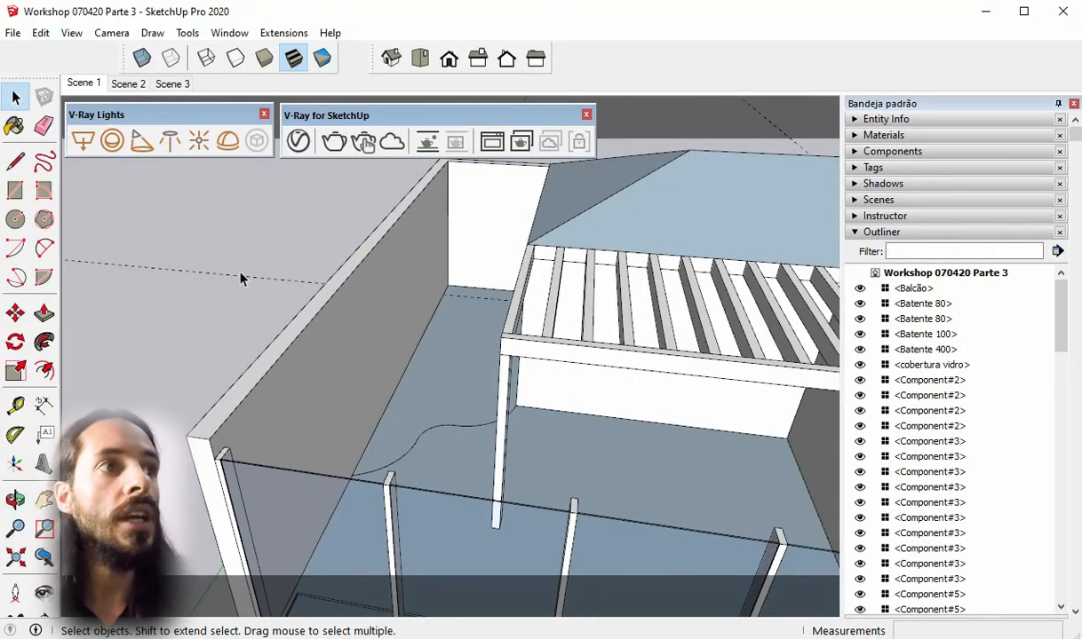
Place a small V-Ray Rectangle Light low on the wall face, just above the floor near the wall corner
{"action": "left_click", "coordinate": [86, 149]}
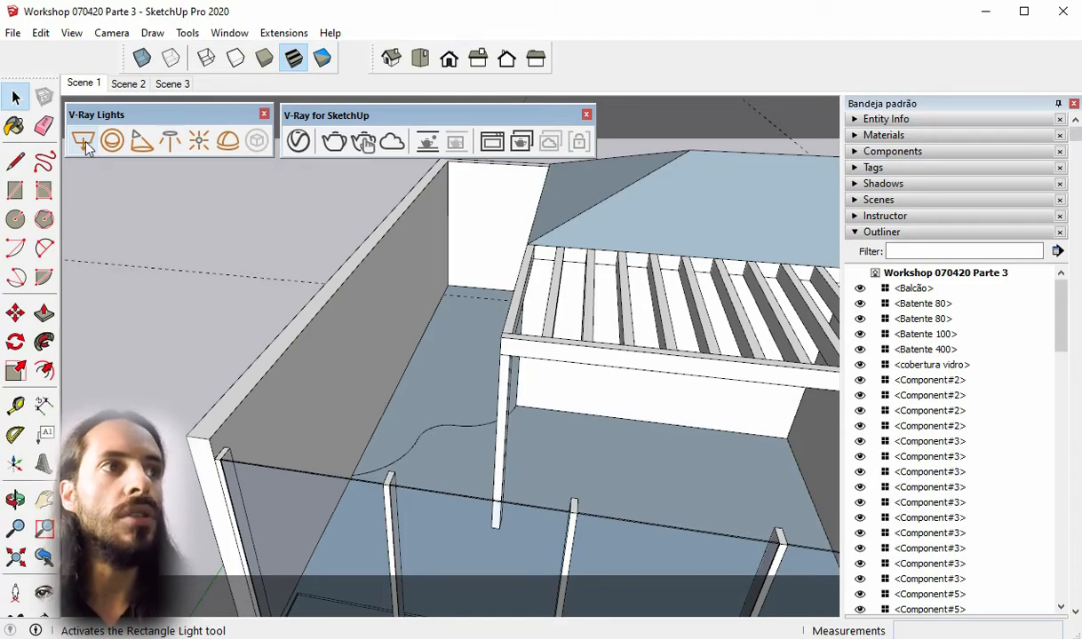
{"action": "middle_click_drag", "start_coordinate": [449, 316], "coordinate": [682, 361]}
{"action": "scroll", "coordinate": [681, 361], "scroll_direction": "up", "scroll_amount": 10}
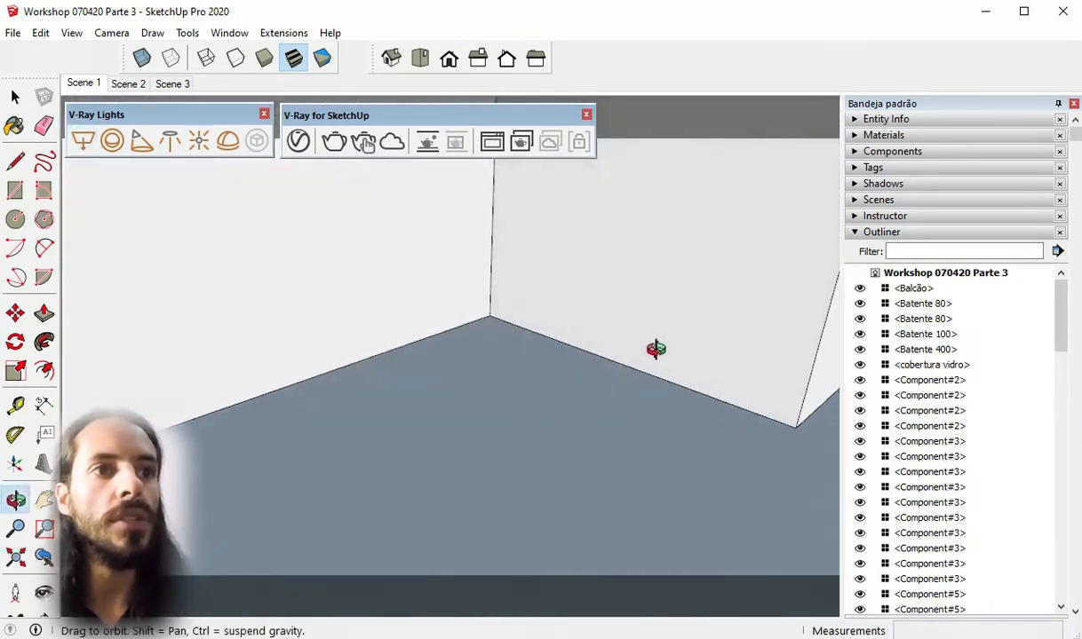
{"action": "scroll", "coordinate": [557, 318], "scroll_direction": "up", "scroll_amount": 3}
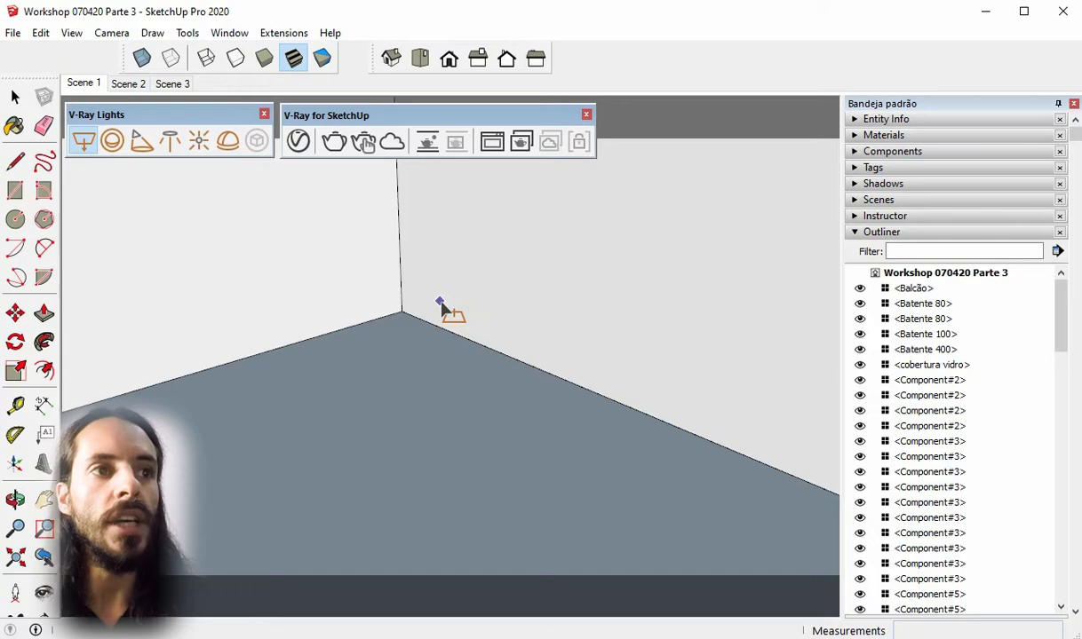
{"action": "left_click", "coordinate": [440, 302]}
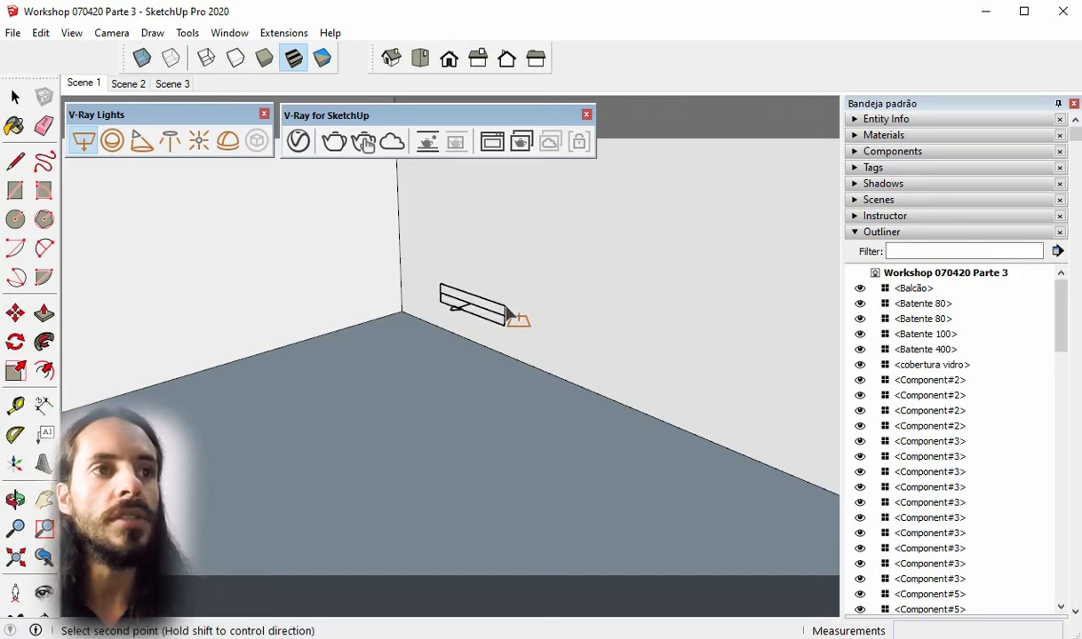
{"action": "left_click", "coordinate": [507, 313]}
{"action": "scroll", "coordinate": [461, 373], "scroll_direction": "down", "scroll_amount": 2}
{"action": "left_click", "coordinate": [15, 98]}
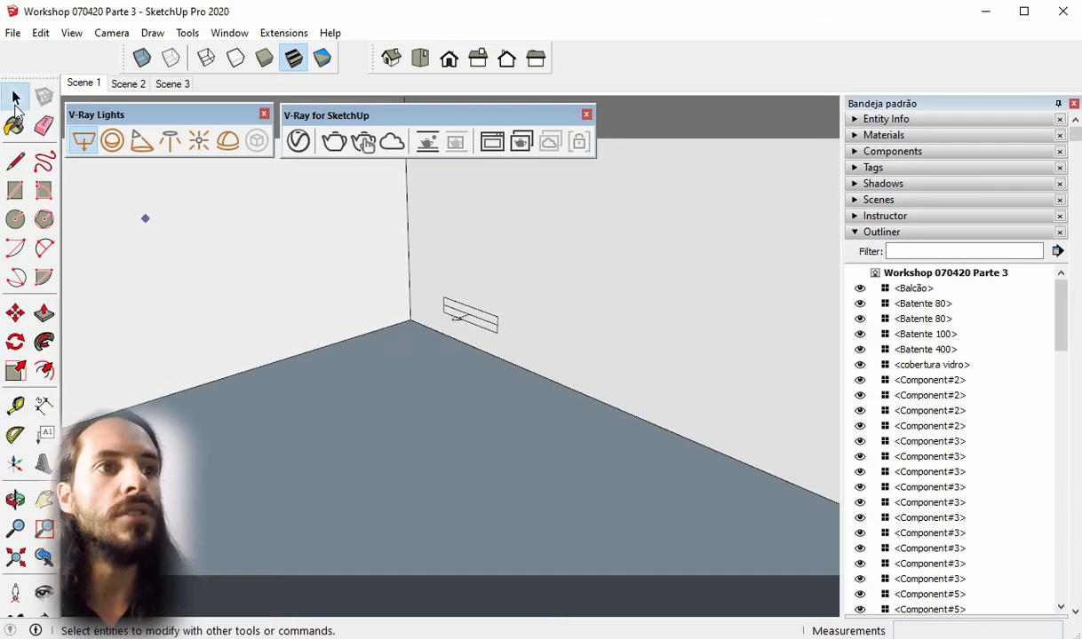
{"action": "middle_click_drag", "start_coordinate": [502, 340], "coordinate": [379, 369]}
{"action": "scroll", "coordinate": [404, 358], "scroll_direction": "down", "scroll_amount": 2}
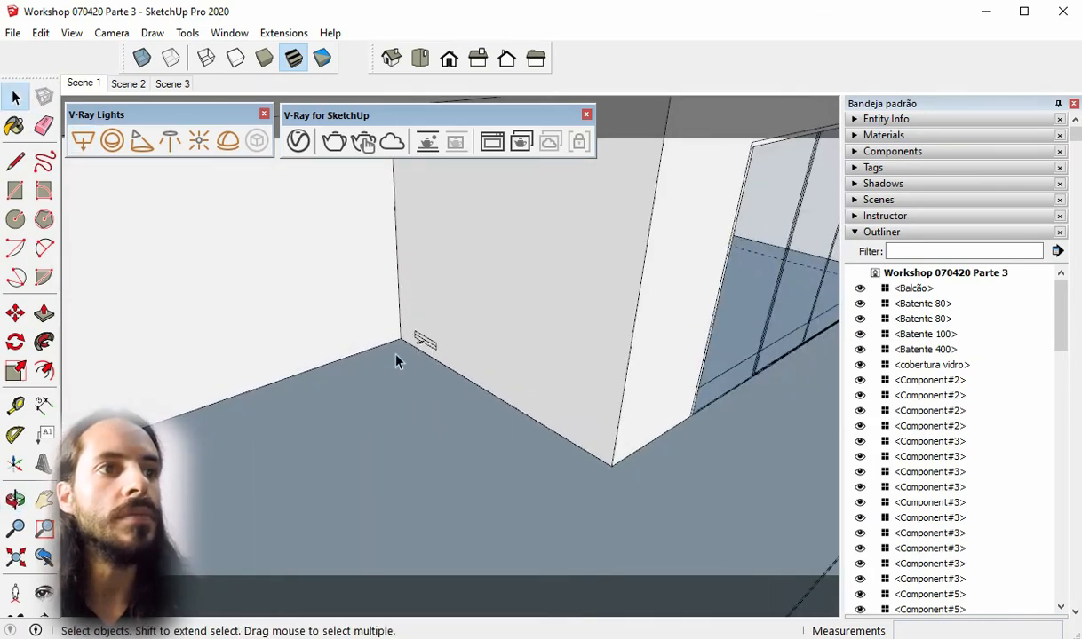
{"action": "scroll", "coordinate": [424, 345], "scroll_direction": "up", "scroll_amount": 3}
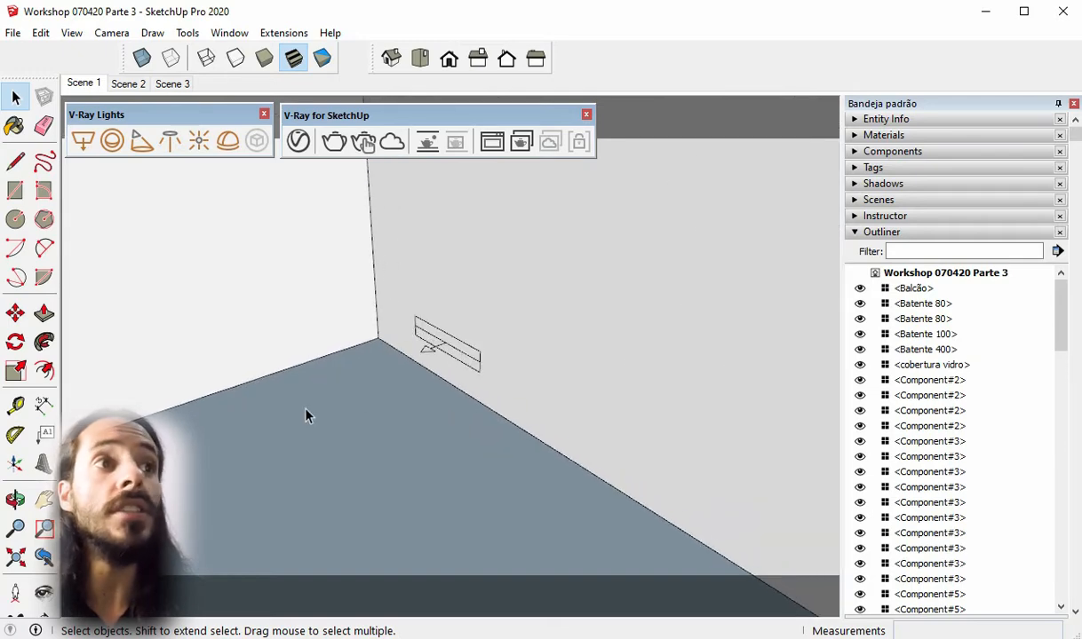
Rename the Rectangle Light to "Rectangle Light lateral pergolado" in the V-Ray asset list
{"action": "left_click", "coordinate": [298, 140]}
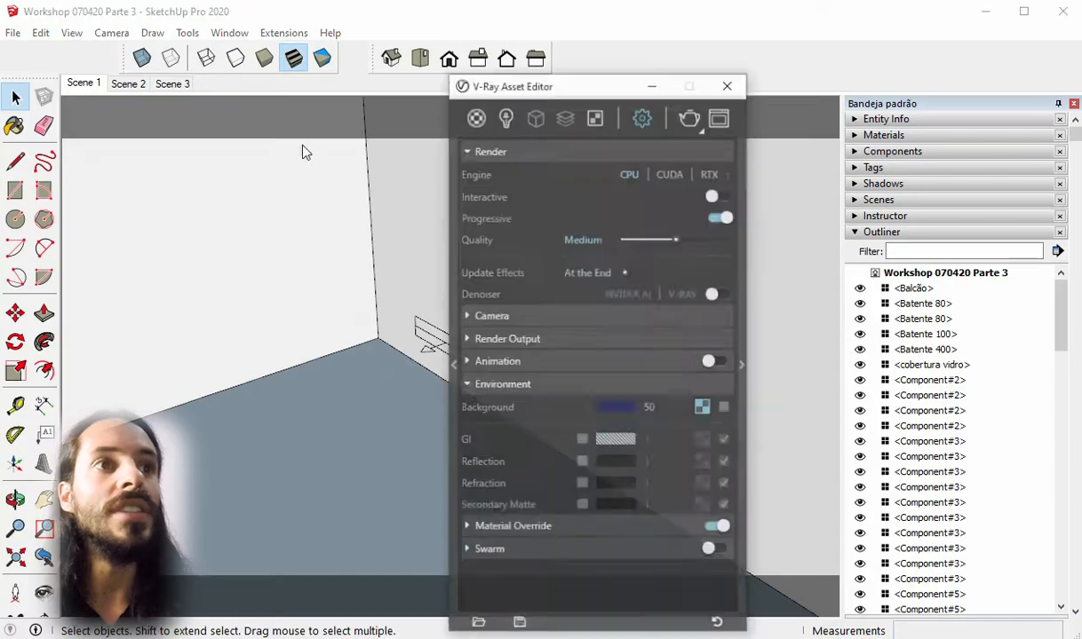
{"action": "left_click_drag", "start_coordinate": [539, 88], "coordinate": [707, 52]}
{"action": "left_click", "coordinate": [676, 83]}
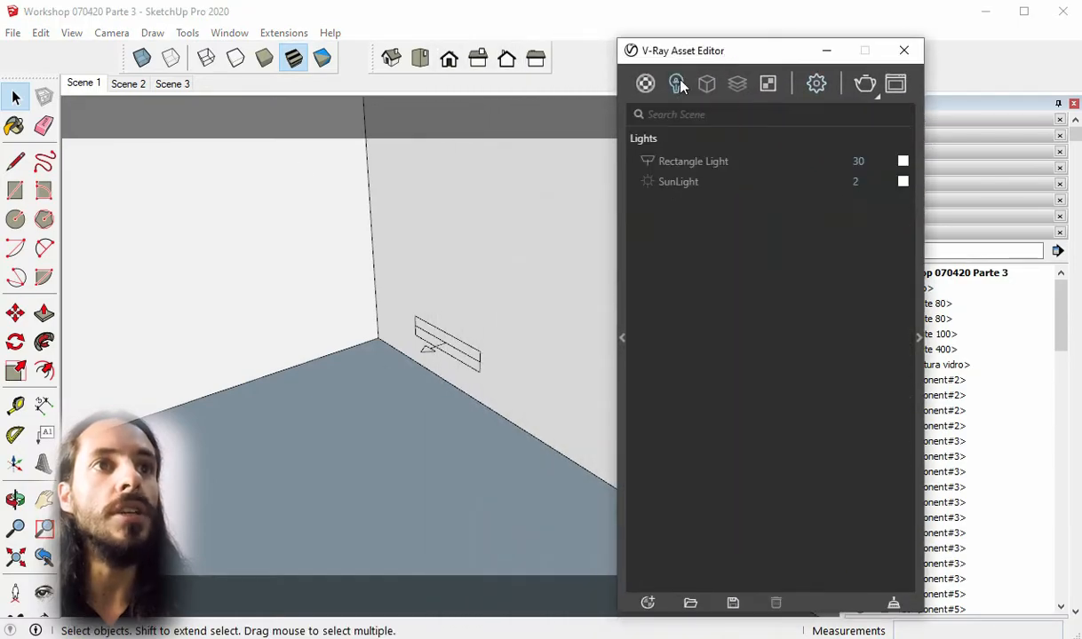
{"action": "left_click", "coordinate": [738, 168]}
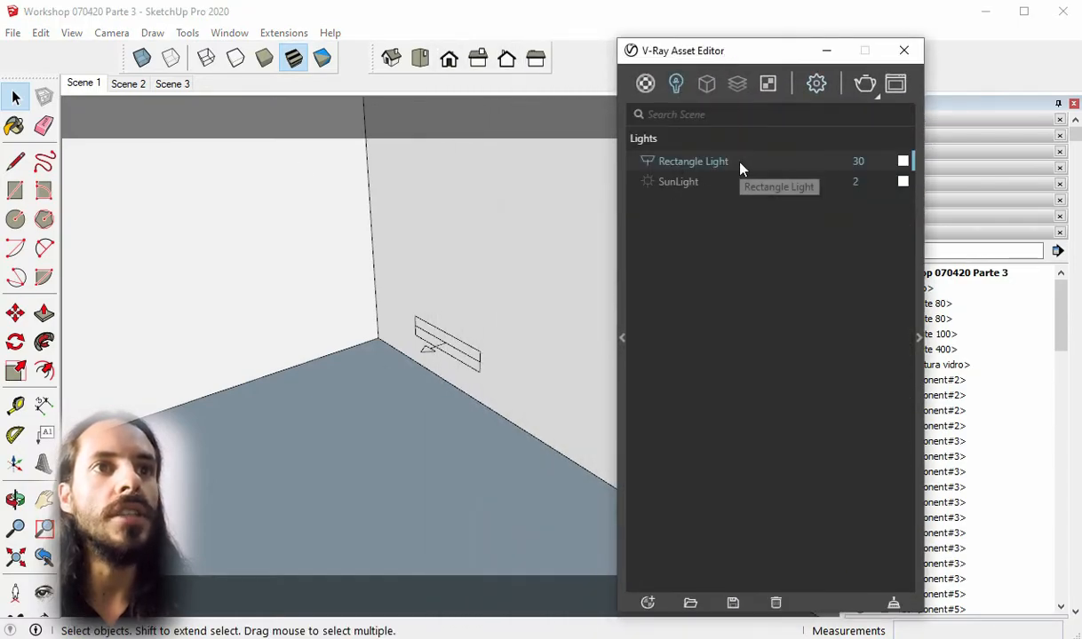
{"action": "double_click", "coordinate": [738, 169]}
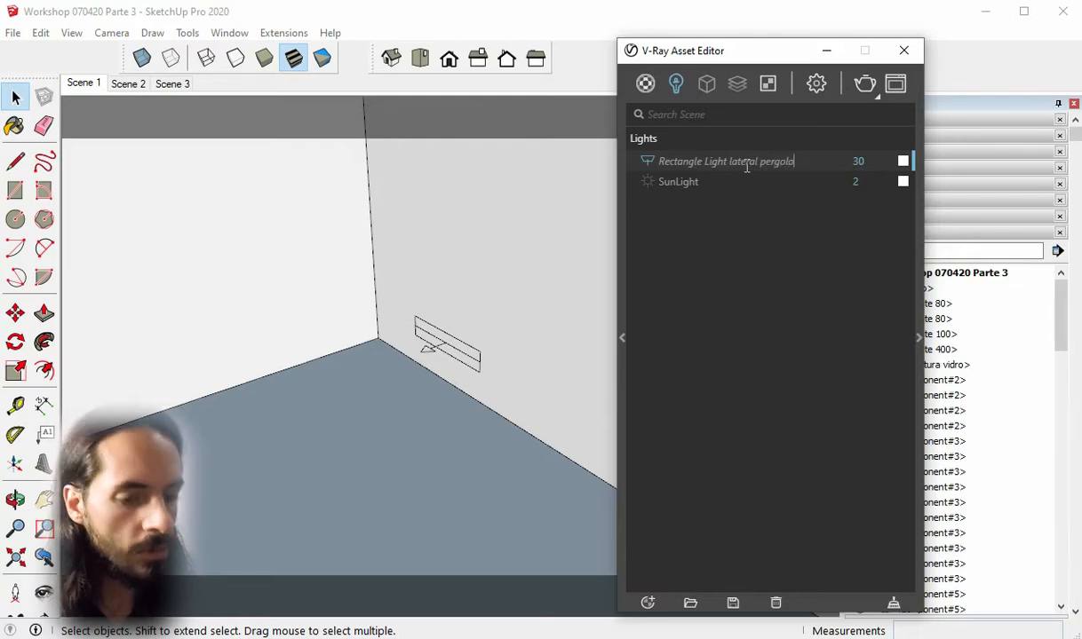
{"action": "key", "text": "Return"}
{"action": "left_click", "coordinate": [825, 50]}
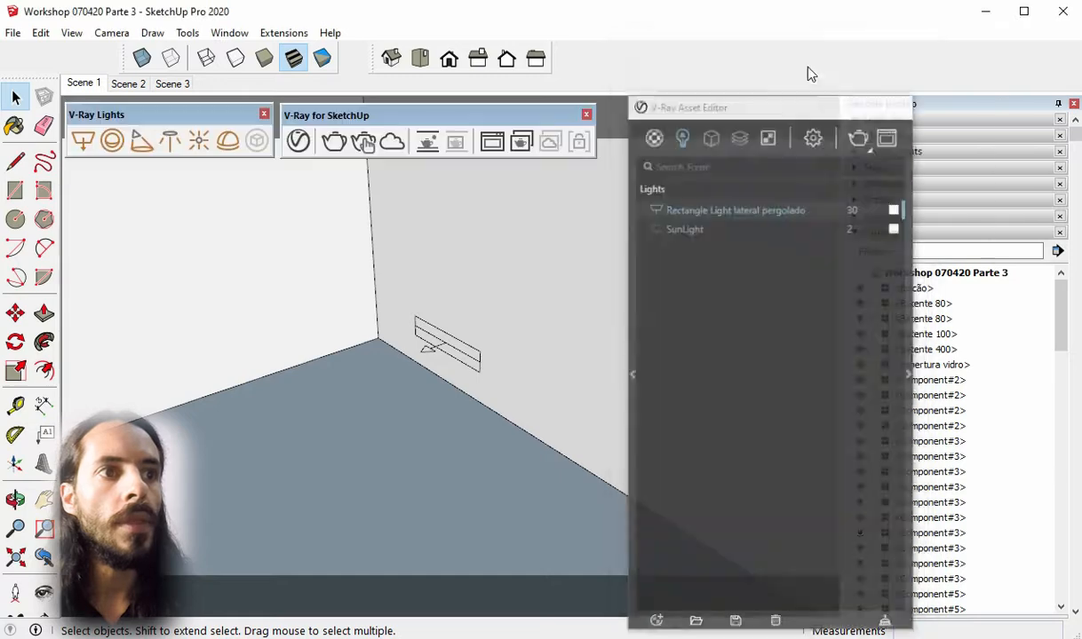
Copy the rectangle light about 1.96 m along the green axis to the far end of the same wall's base
{"action": "left_click", "coordinate": [449, 349]}
{"action": "scroll", "coordinate": [448, 349], "scroll_direction": "up", "scroll_amount": 1}
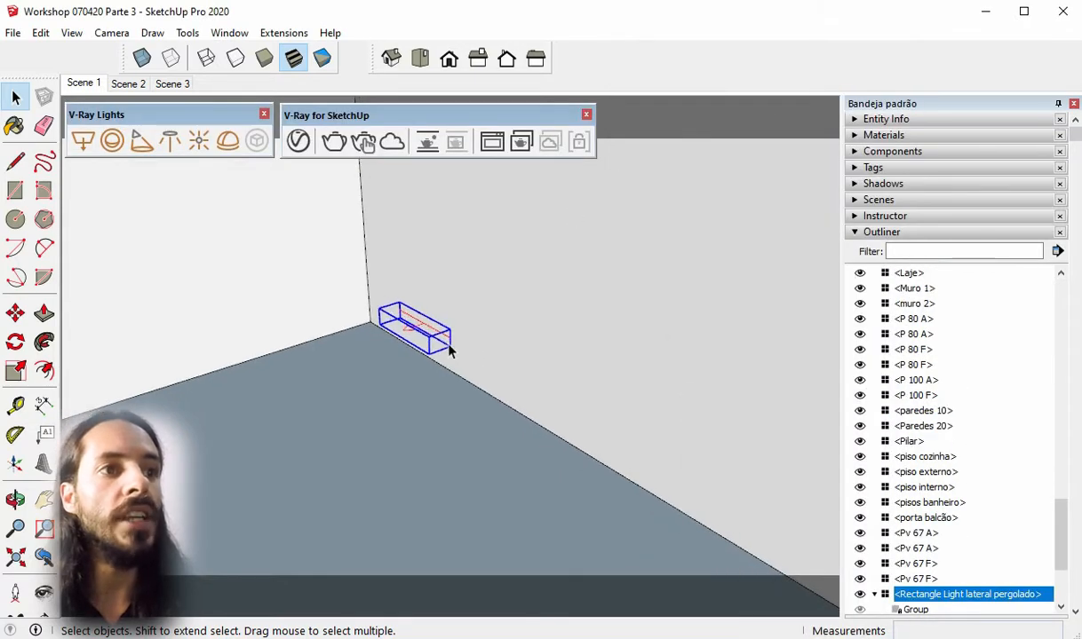
{"action": "left_click", "coordinate": [15, 313]}
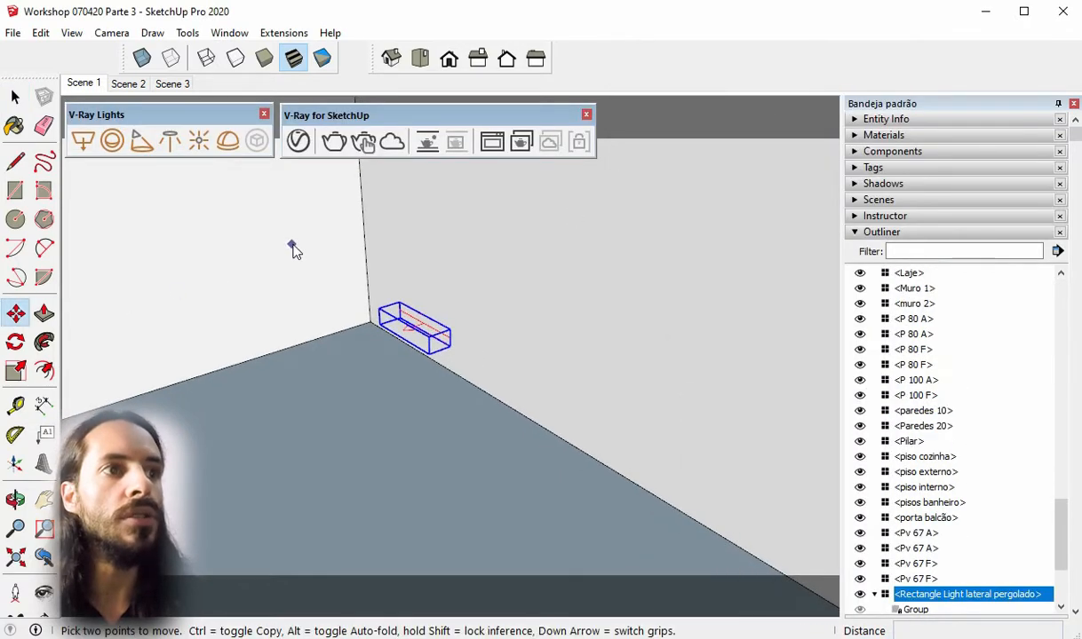
{"action": "scroll", "coordinate": [402, 306], "scroll_direction": "up", "scroll_amount": 1}
{"action": "scroll", "coordinate": [402, 306], "scroll_direction": "up", "scroll_amount": 1}
{"action": "key", "text": "ctrl"}
{"action": "left_click", "coordinate": [401, 302]}
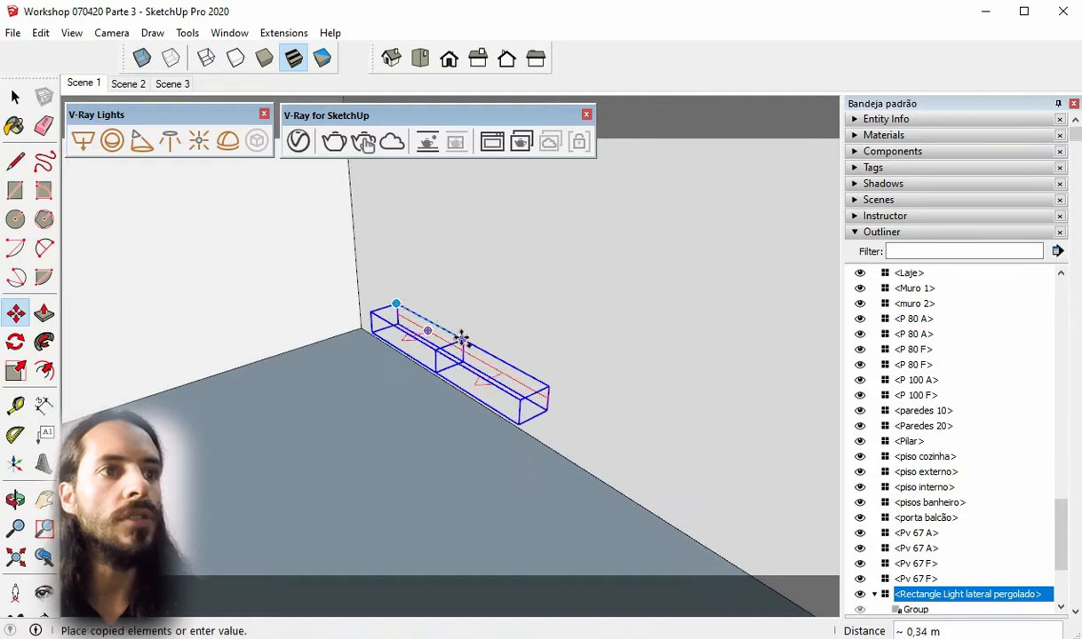
{"action": "scroll", "coordinate": [468, 343], "scroll_direction": "down", "scroll_amount": 1}
{"action": "scroll", "coordinate": [468, 343], "scroll_direction": "down", "scroll_amount": 3}
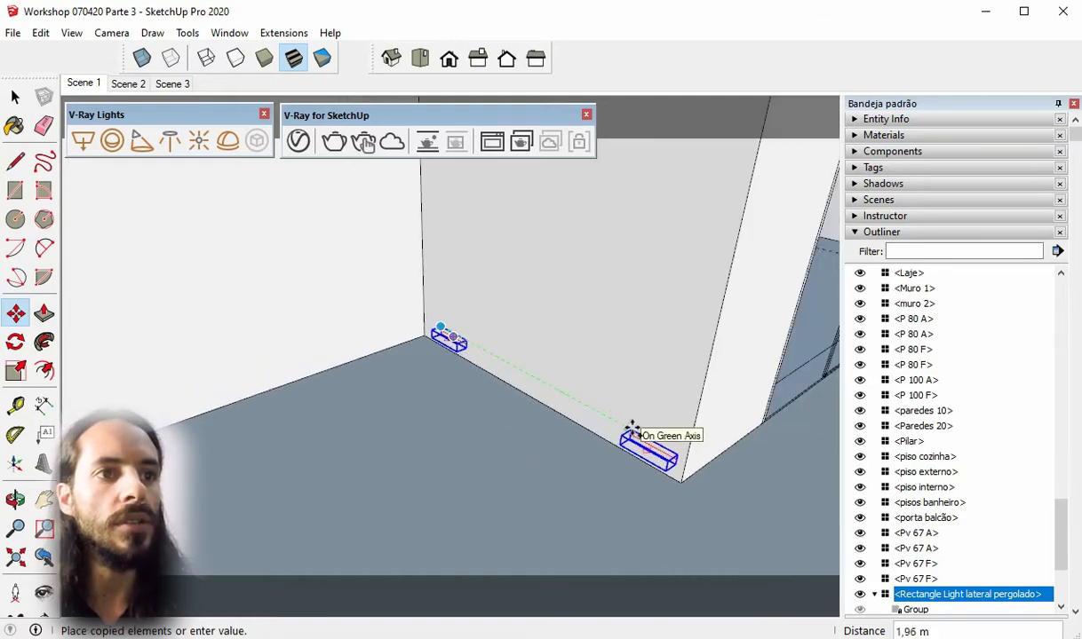
{"action": "left_click", "coordinate": [632, 428]}
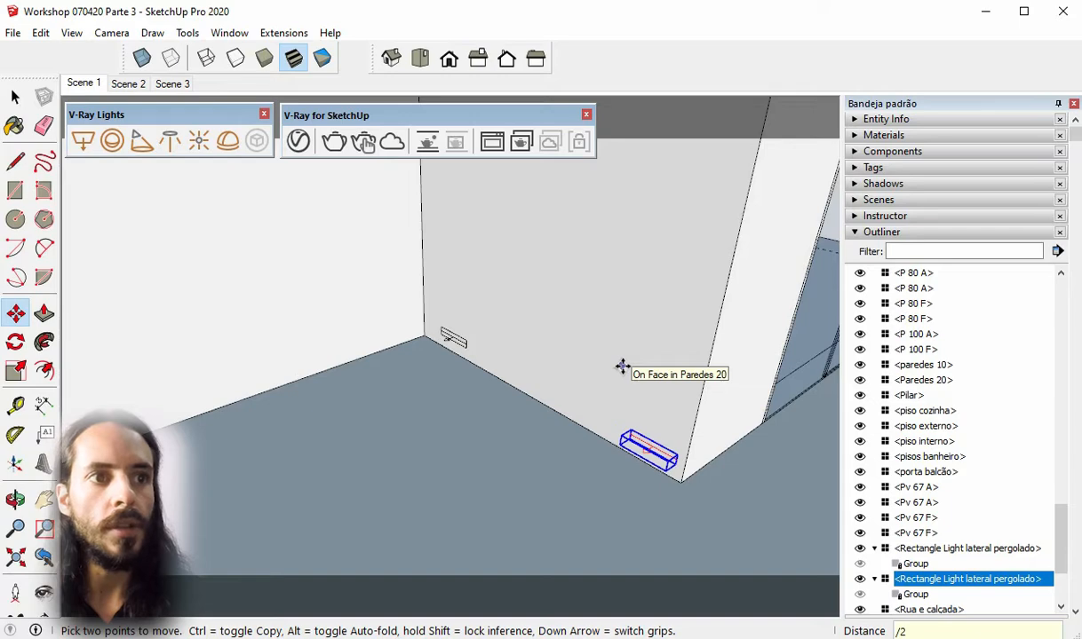
Divide the distance between the original light and its copy first into 2, then into 3 equal intervals with evenly spaced lights
{"action": "key", "text": "Return"}
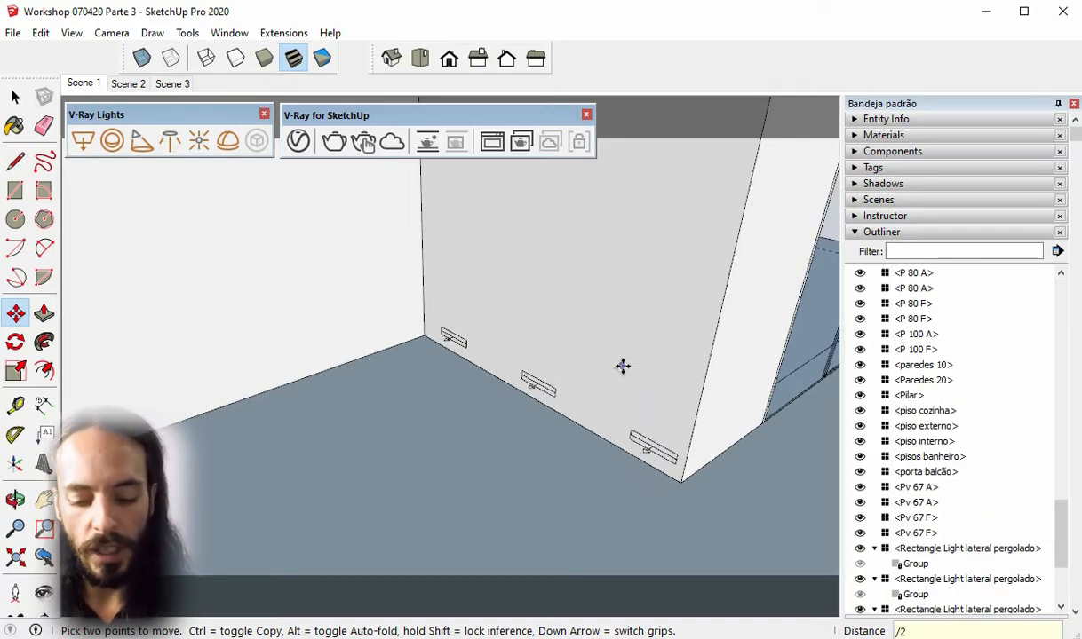
{"action": "type", "text": "/3"}
{"action": "key", "text": "Return"}
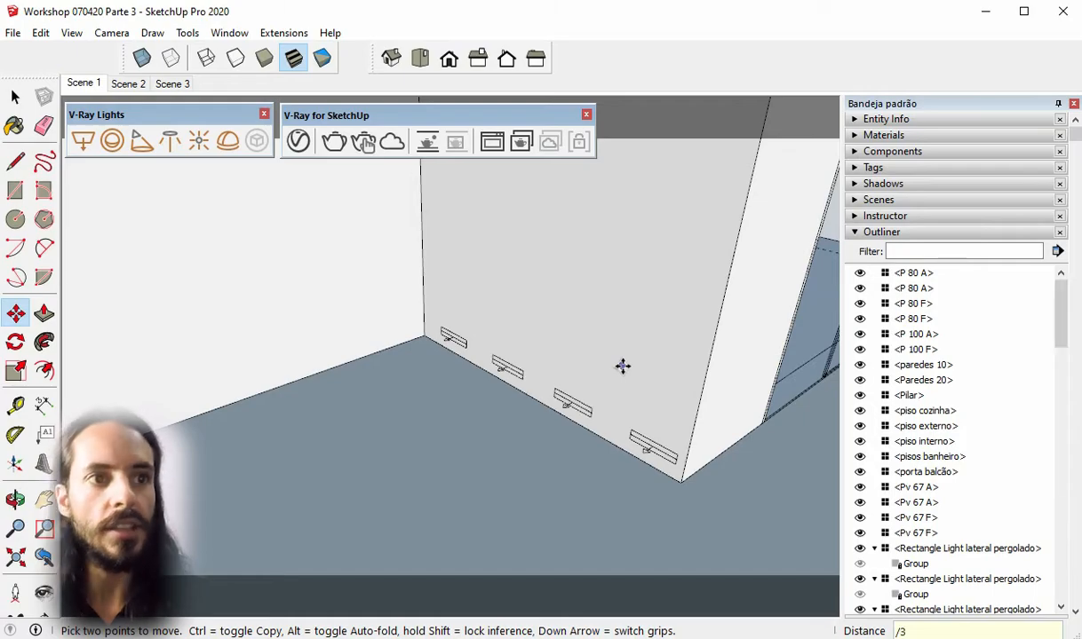
Draw a circle of 0.02 m radius on the grass face beside the boundary wall, near the curved garden edge
{"action": "middle_click_drag", "start_coordinate": [455, 421], "coordinate": [510, 391]}
{"action": "scroll", "coordinate": [515, 395], "scroll_direction": "down", "scroll_amount": 3}
{"action": "middle_click_drag", "start_coordinate": [631, 391], "coordinate": [463, 343]}
{"action": "key", "text": "space"}
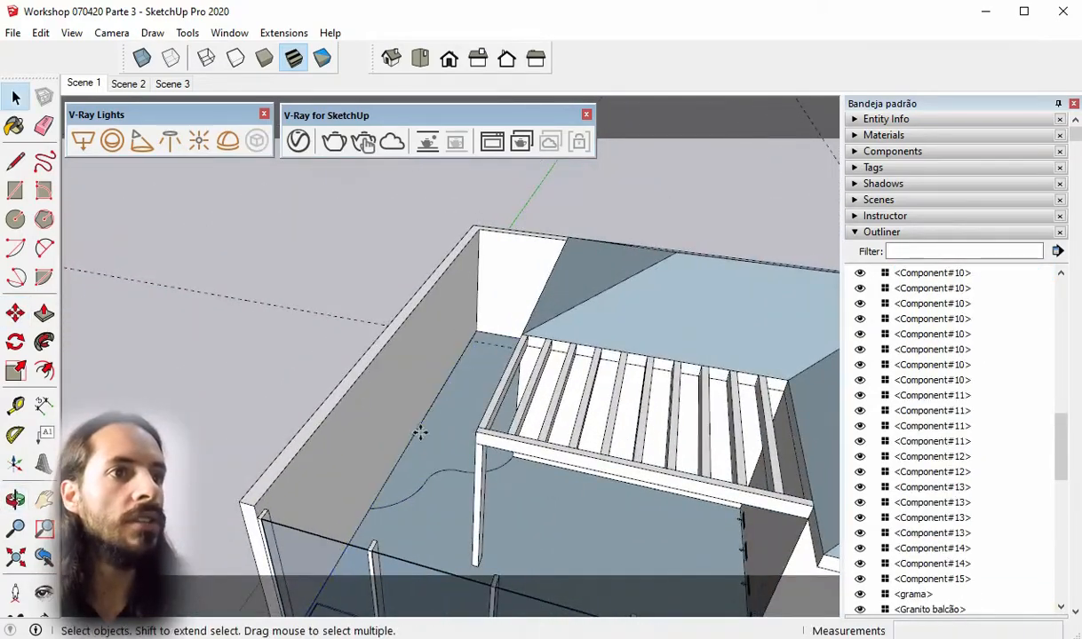
{"action": "scroll", "coordinate": [387, 482], "scroll_direction": "up", "scroll_amount": 5}
{"action": "middle_click_drag", "start_coordinate": [386, 483], "coordinate": [382, 437]}
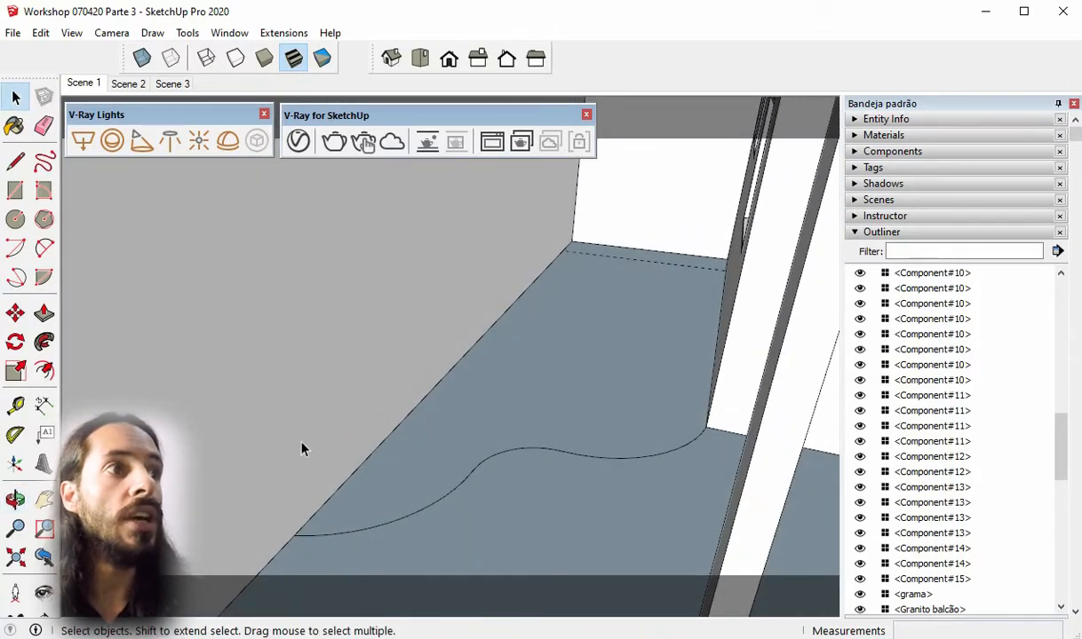
{"action": "left_click", "coordinate": [15, 190]}
{"action": "middle_click_drag", "start_coordinate": [355, 498], "coordinate": [429, 397]}
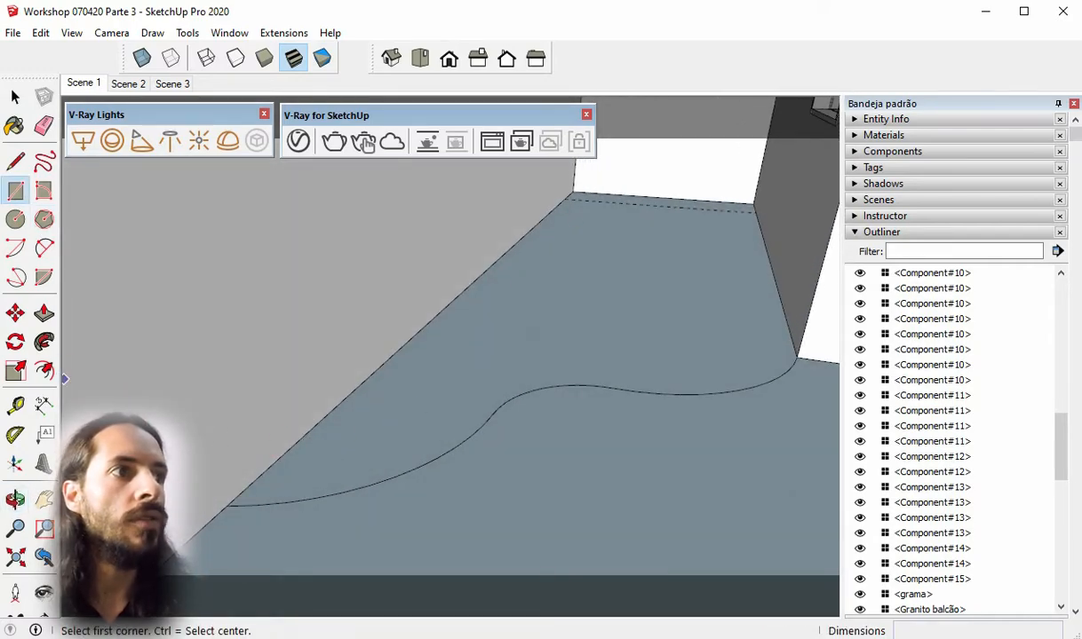
{"action": "left_click", "coordinate": [15, 219]}
{"action": "scroll", "coordinate": [328, 442], "scroll_direction": "up", "scroll_amount": 4}
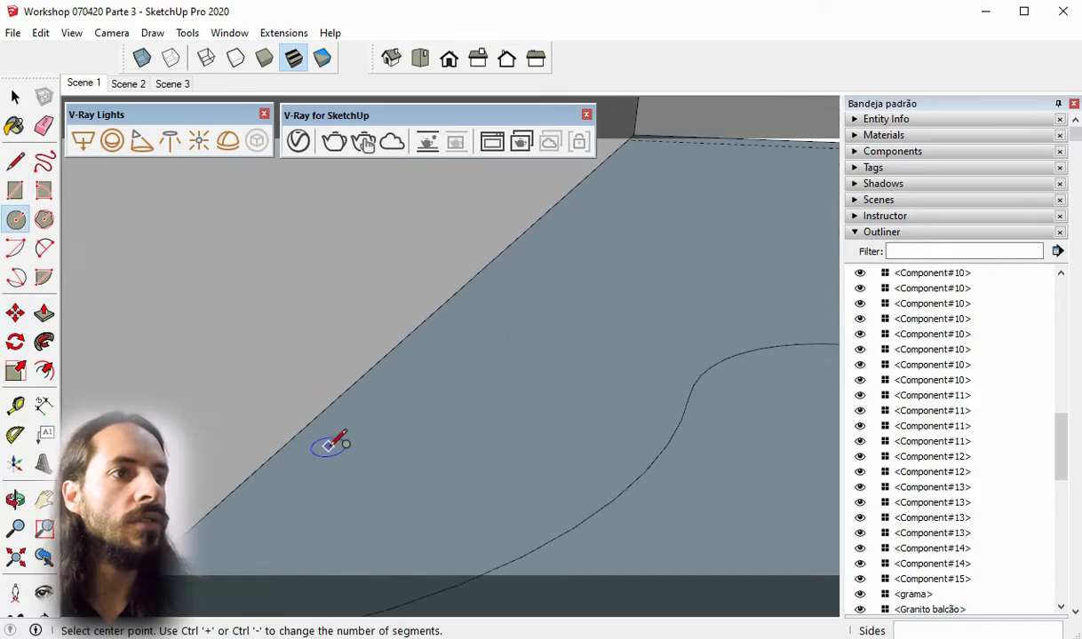
{"action": "left_click", "coordinate": [332, 448]}
{"action": "scroll", "coordinate": [338, 460], "scroll_direction": "up", "scroll_amount": 2}
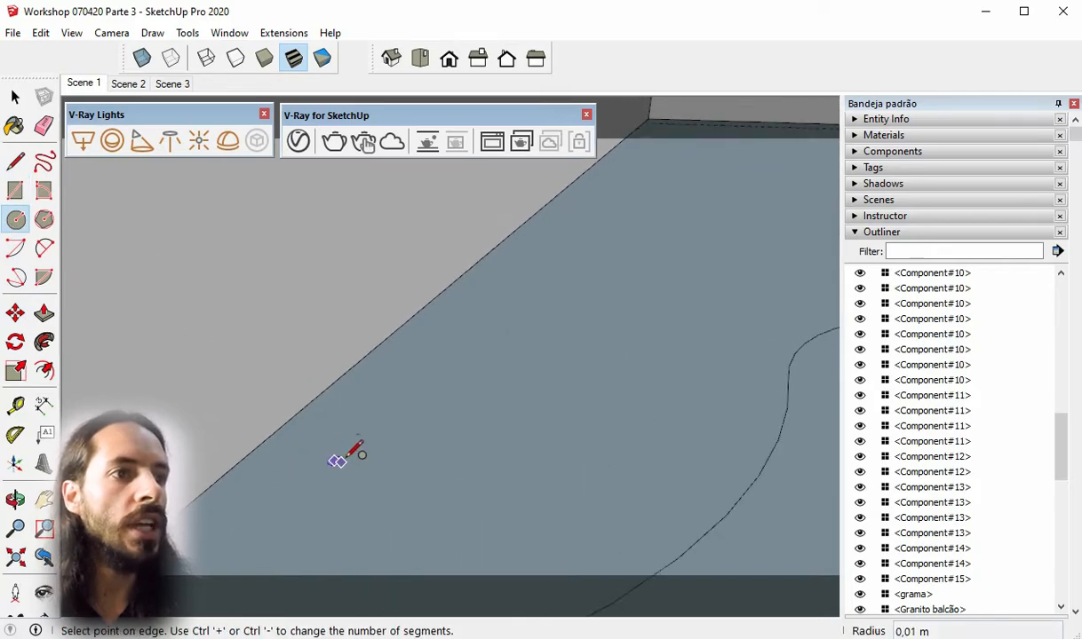
{"action": "scroll", "coordinate": [353, 455], "scroll_direction": "up", "scroll_amount": 2}
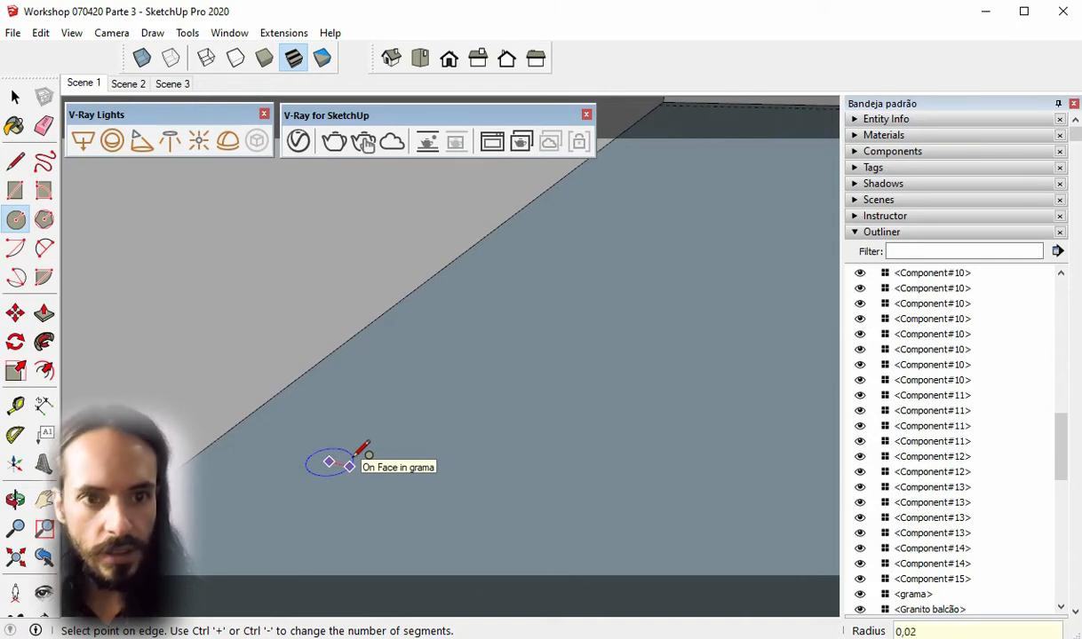
{"action": "left_click", "coordinate": [352, 463]}
{"action": "scroll", "coordinate": [404, 458], "scroll_direction": "down", "scroll_amount": 4}
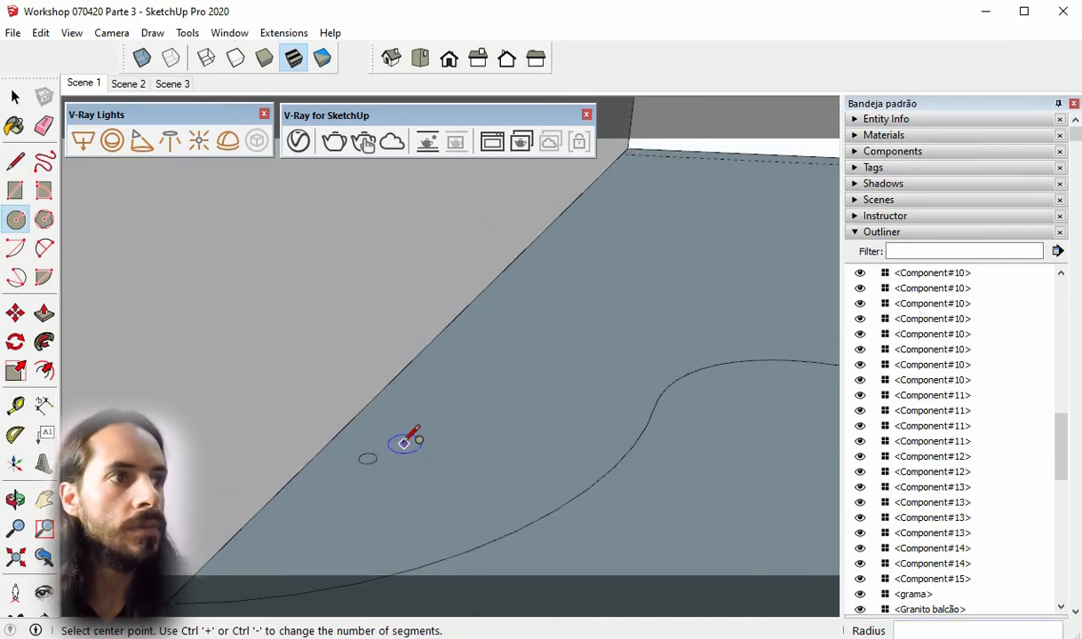
Turn the small circle on the grass into a component named "Luminária espeto"
{"action": "left_click", "coordinate": [14, 97]}
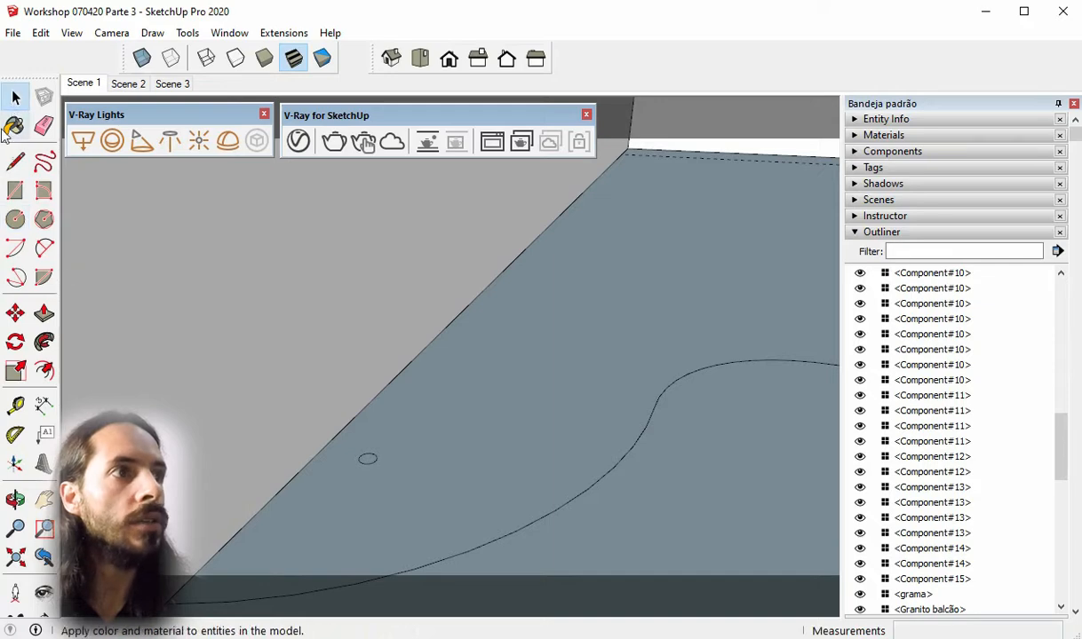
{"action": "scroll", "coordinate": [360, 453], "scroll_direction": "up", "scroll_amount": 2}
{"action": "left_click", "coordinate": [369, 456]}
{"action": "right_click", "coordinate": [369, 458]}
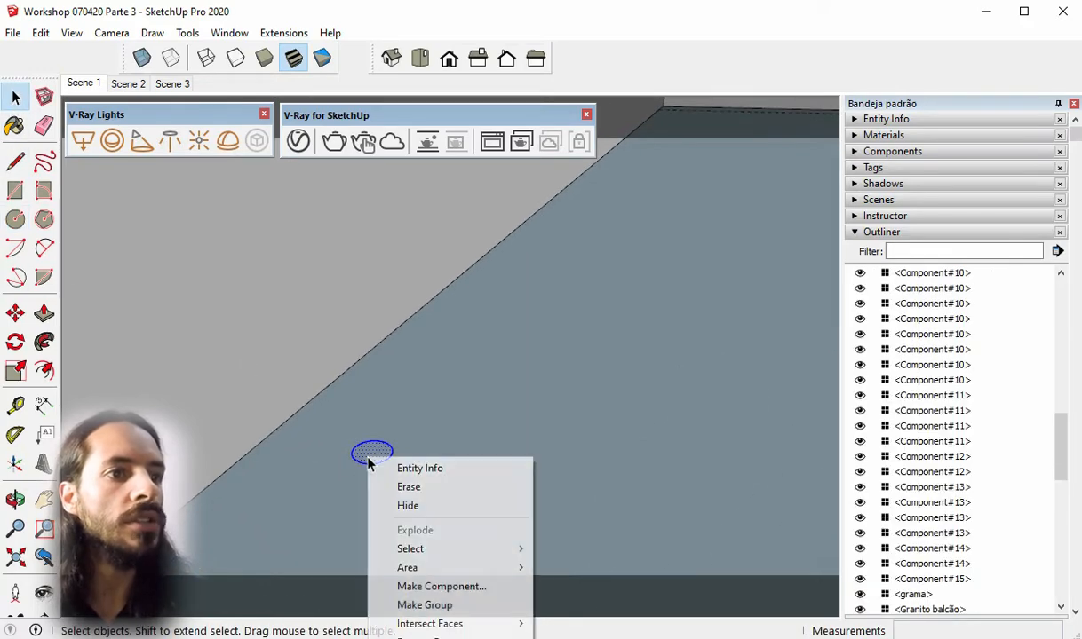
{"action": "left_click", "coordinate": [461, 589]}
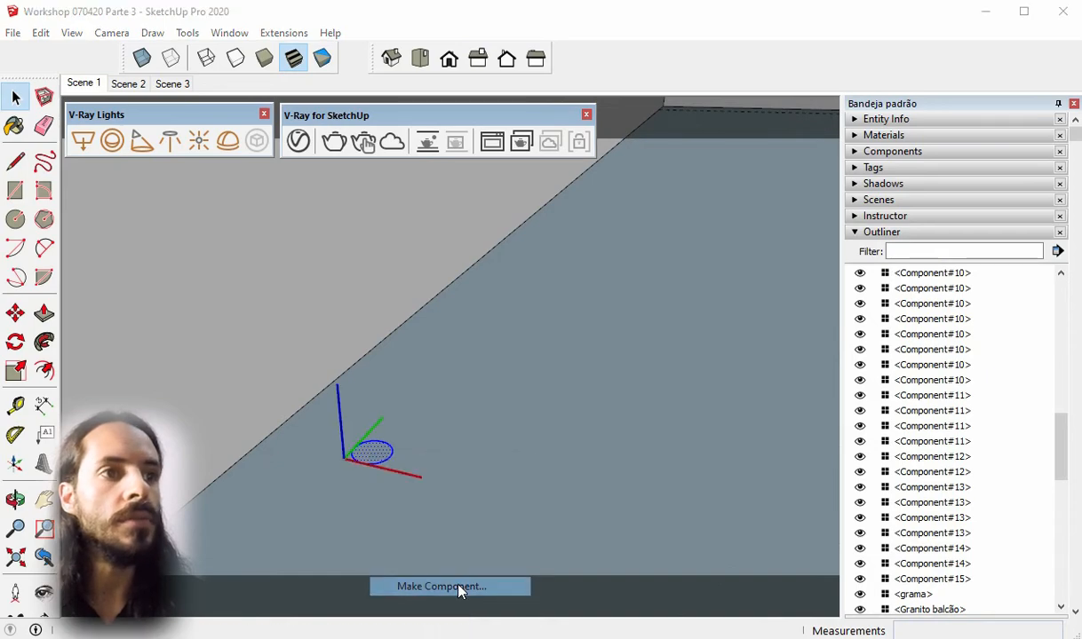
{"action": "type", "text": "espeto"}
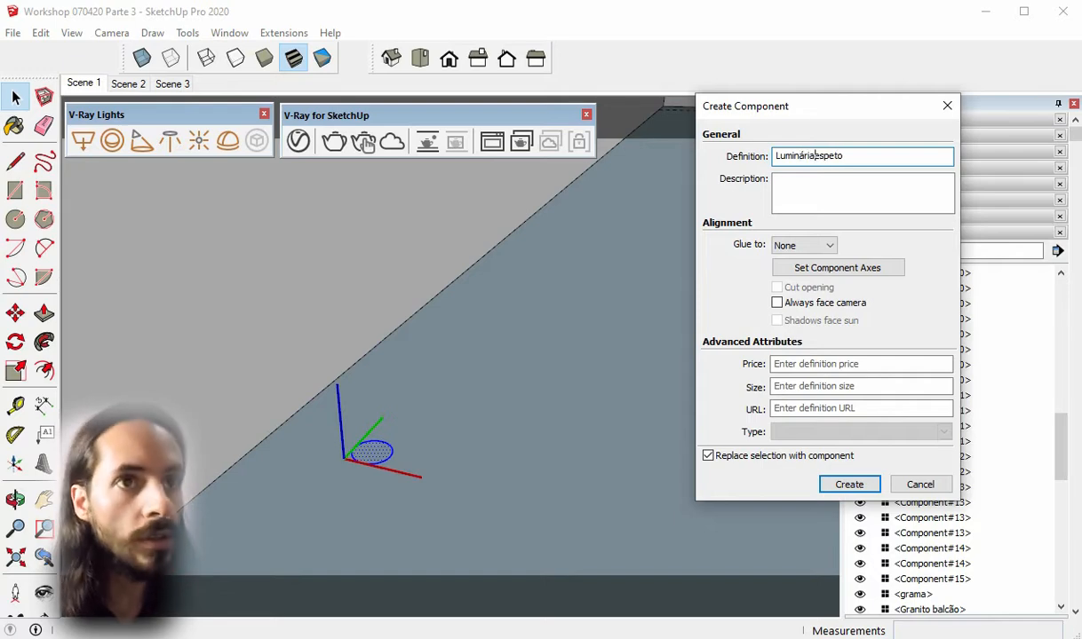
{"action": "left_click", "coordinate": [849, 484]}
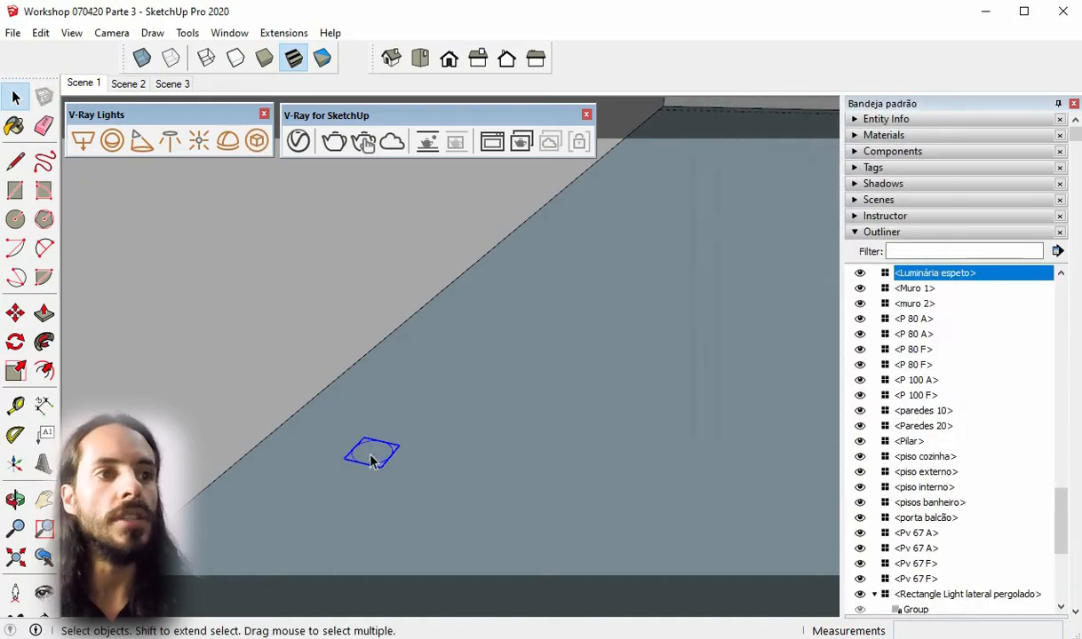
Open the Luminária espeto component for editing and extrude its circle 0.25 m upward into a post
{"action": "double_click", "coordinate": [372, 459]}
{"action": "left_click", "coordinate": [43, 313]}
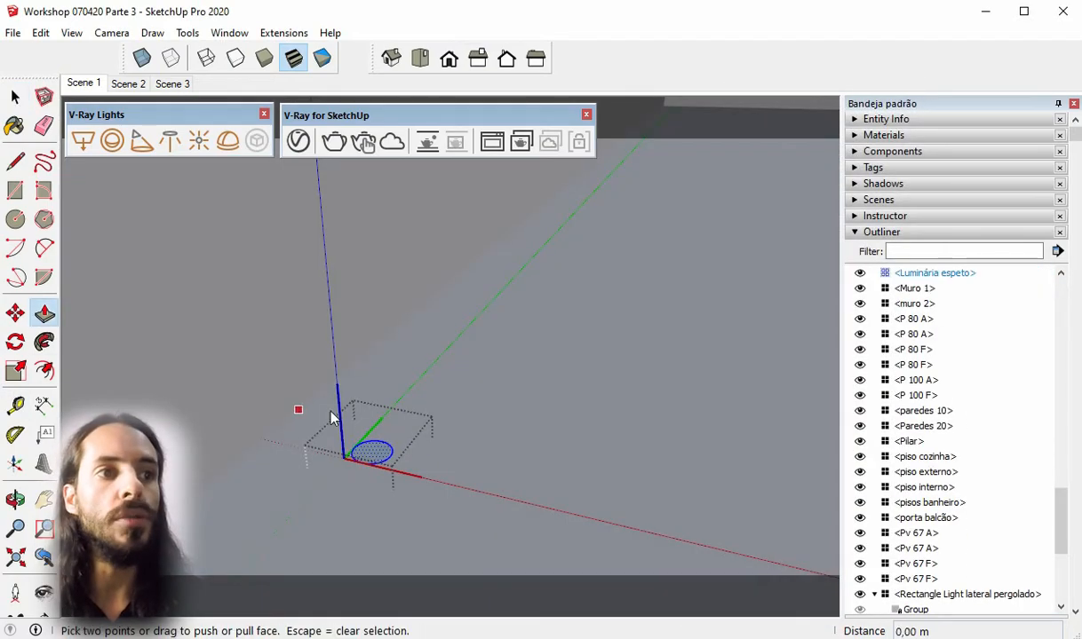
{"action": "left_click", "coordinate": [372, 451]}
{"action": "scroll", "coordinate": [362, 373], "scroll_direction": "down", "scroll_amount": 3}
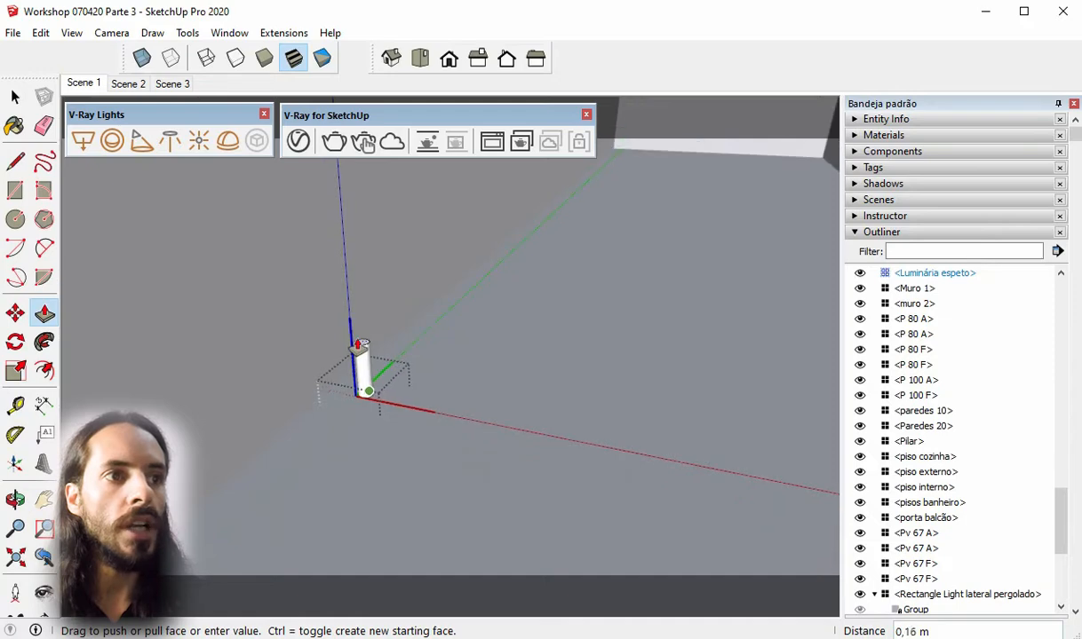
{"action": "scroll", "coordinate": [360, 343], "scroll_direction": "down", "scroll_amount": 3}
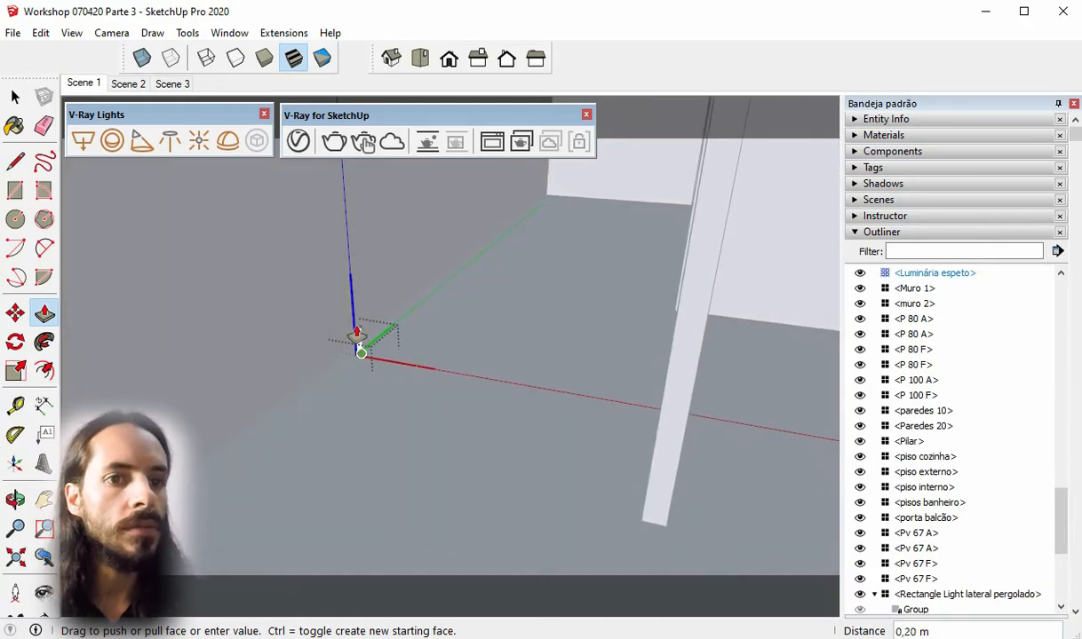
{"action": "key", "text": "Return"}
Extrude the post's top face another 0.02 m or so as a separate segment, keeping the dividing edge
{"action": "middle_click_drag", "start_coordinate": [343, 366], "coordinate": [344, 314]}
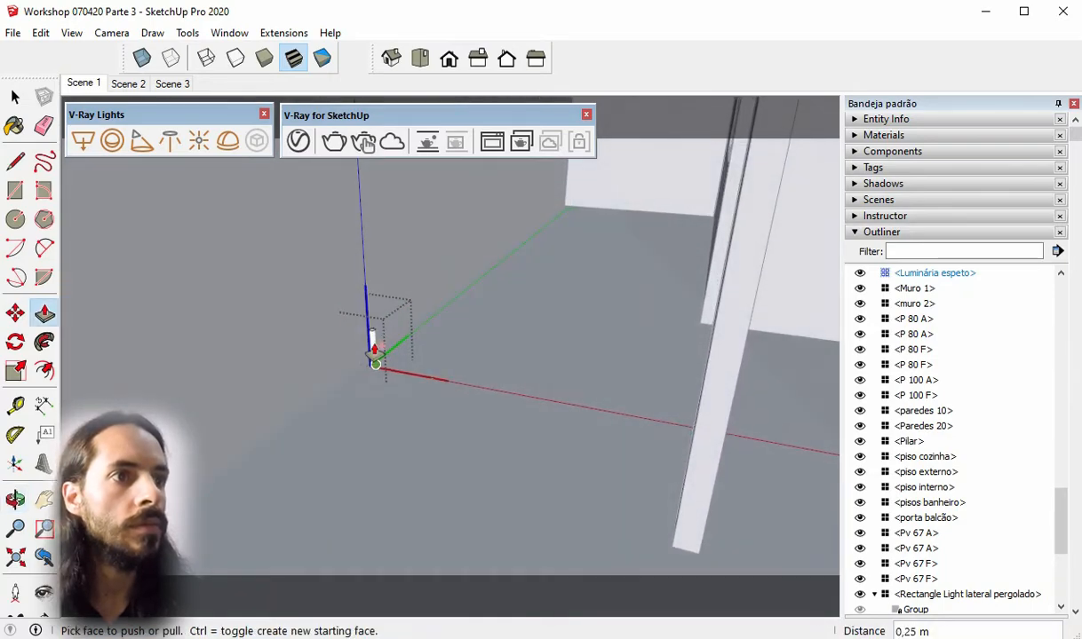
{"action": "scroll", "coordinate": [373, 348], "scroll_direction": "up", "scroll_amount": 5}
{"action": "middle_click_drag", "start_coordinate": [374, 348], "coordinate": [367, 293]}
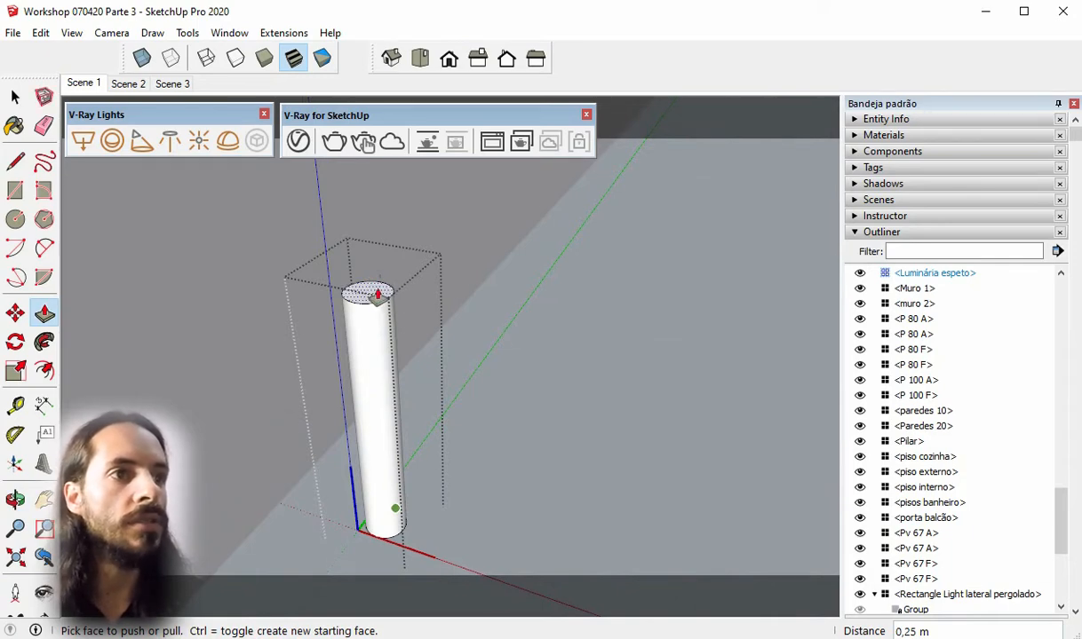
{"action": "scroll", "coordinate": [374, 305], "scroll_direction": "up", "scroll_amount": 2}
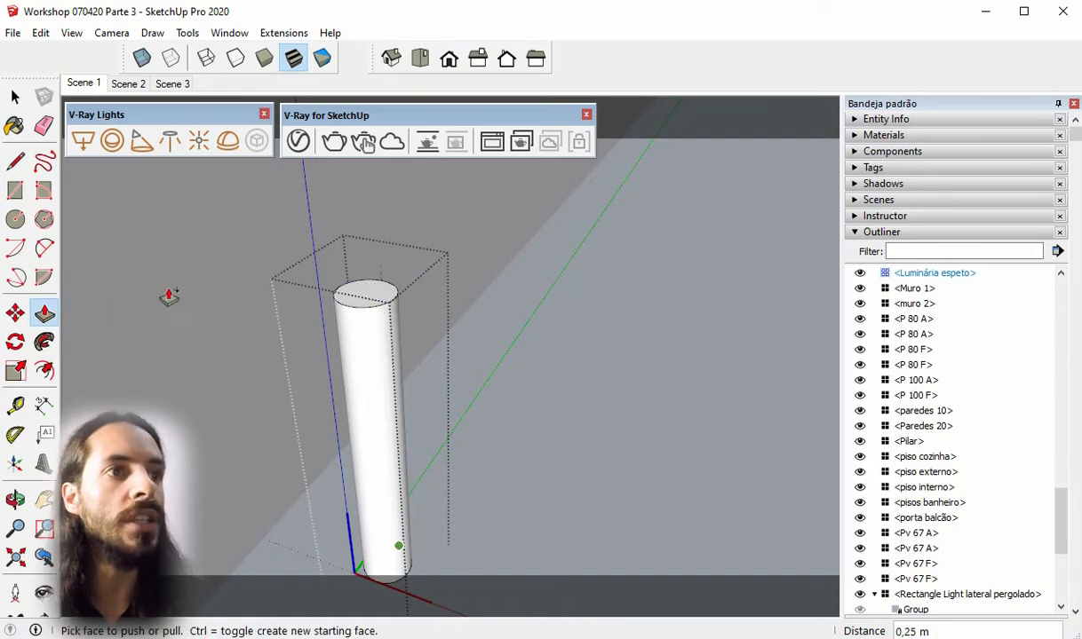
{"action": "left_click", "coordinate": [366, 302]}
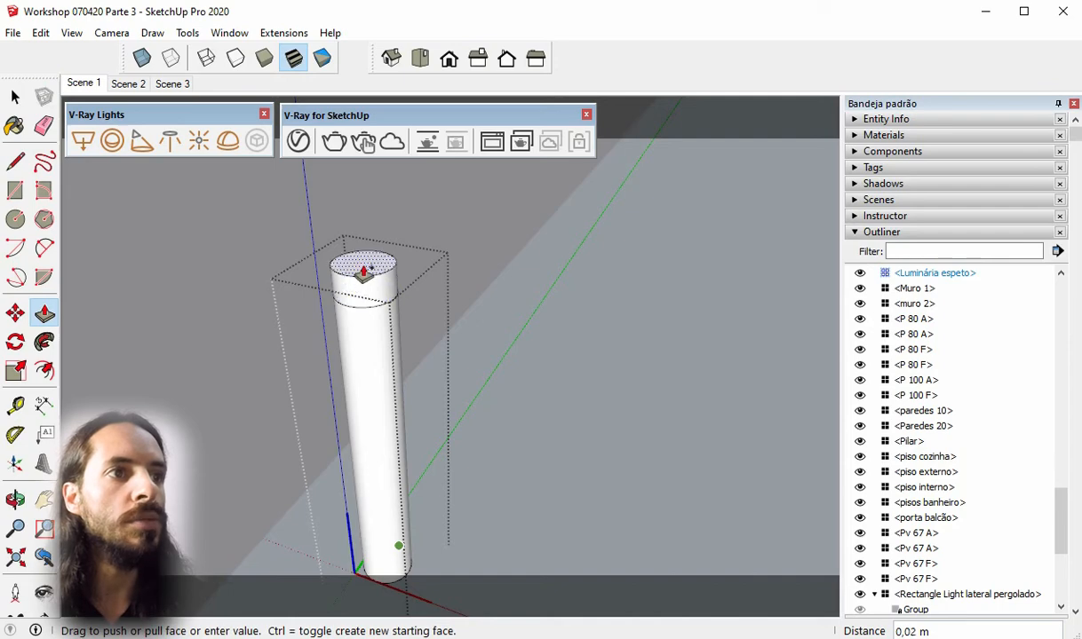
{"action": "left_click", "coordinate": [363, 269]}
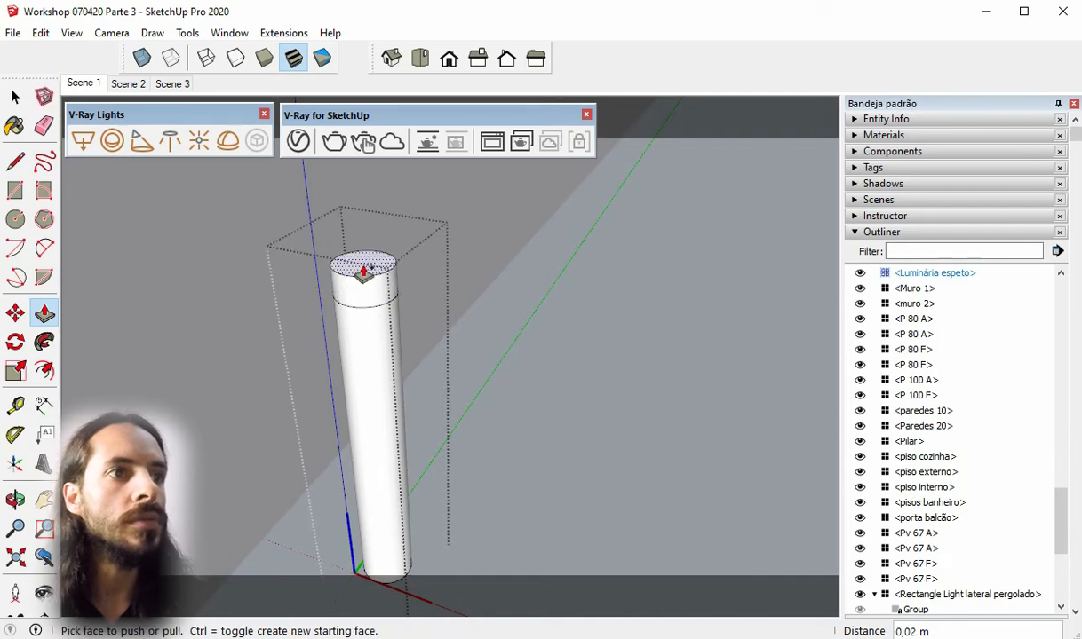
Scale the post's top face outward uniformly about its center so the upper segment flares into a wide conical head
{"action": "left_click", "coordinate": [15, 97]}
{"action": "left_click", "coordinate": [359, 271]}
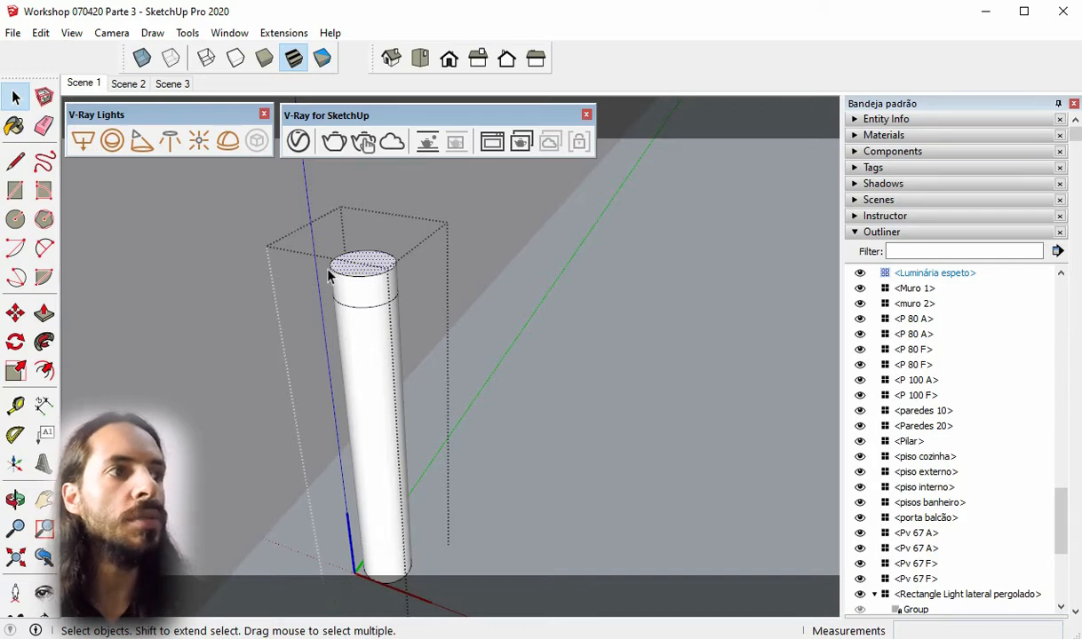
{"action": "left_click", "coordinate": [15, 371]}
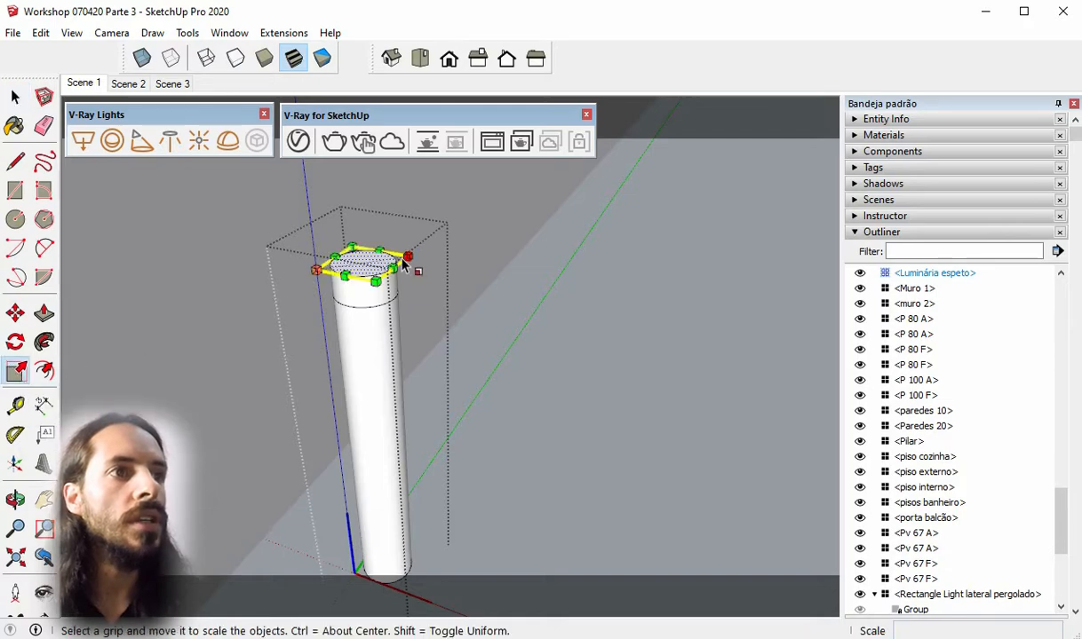
{"action": "scroll", "coordinate": [416, 275], "scroll_direction": "up", "scroll_amount": 3}
{"action": "left_click_drag", "start_coordinate": [416, 241], "coordinate": [563, 255]}
{"action": "scroll", "coordinate": [524, 283], "scroll_direction": "down", "scroll_amount": 6}
{"action": "middle_click_drag", "start_coordinate": [441, 290], "coordinate": [422, 249]}
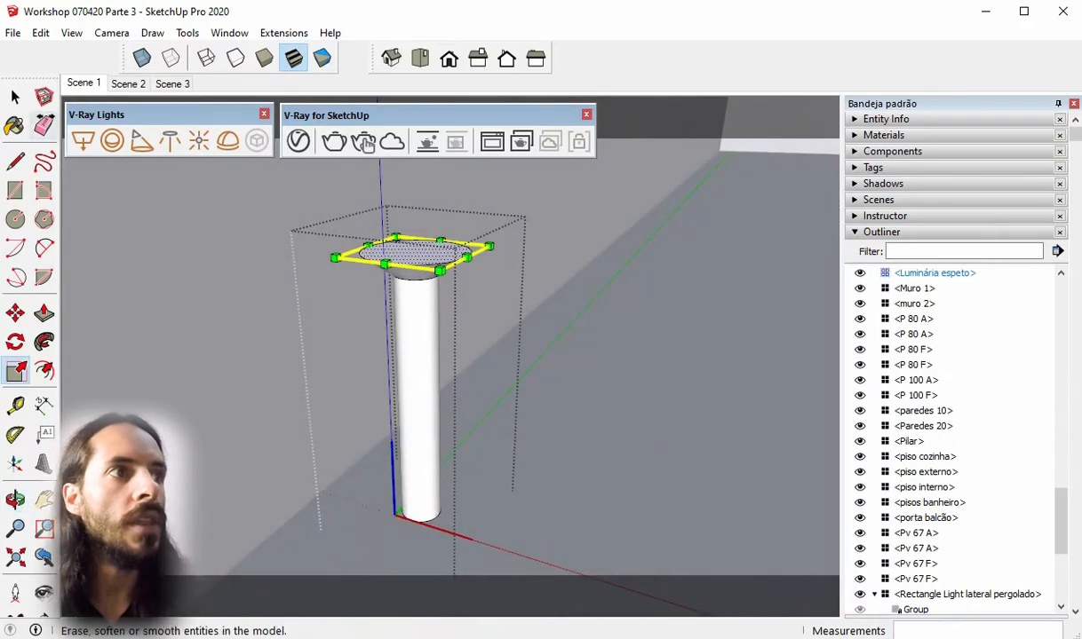
Select the flared conical head's surface together with its bounding edges inside the Luminária espeto component
{"action": "key", "text": "space"}
{"action": "scroll", "coordinate": [382, 285], "scroll_direction": "up", "scroll_amount": 2}
{"action": "middle_click_drag", "start_coordinate": [382, 285], "coordinate": [435, 255]}
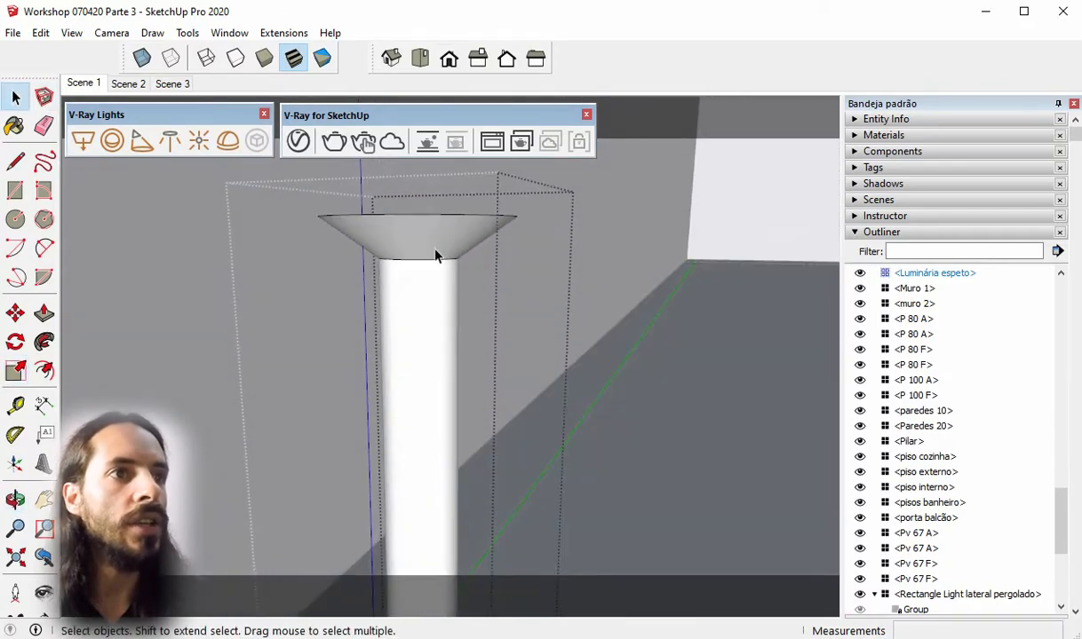
{"action": "left_click", "coordinate": [410, 246]}
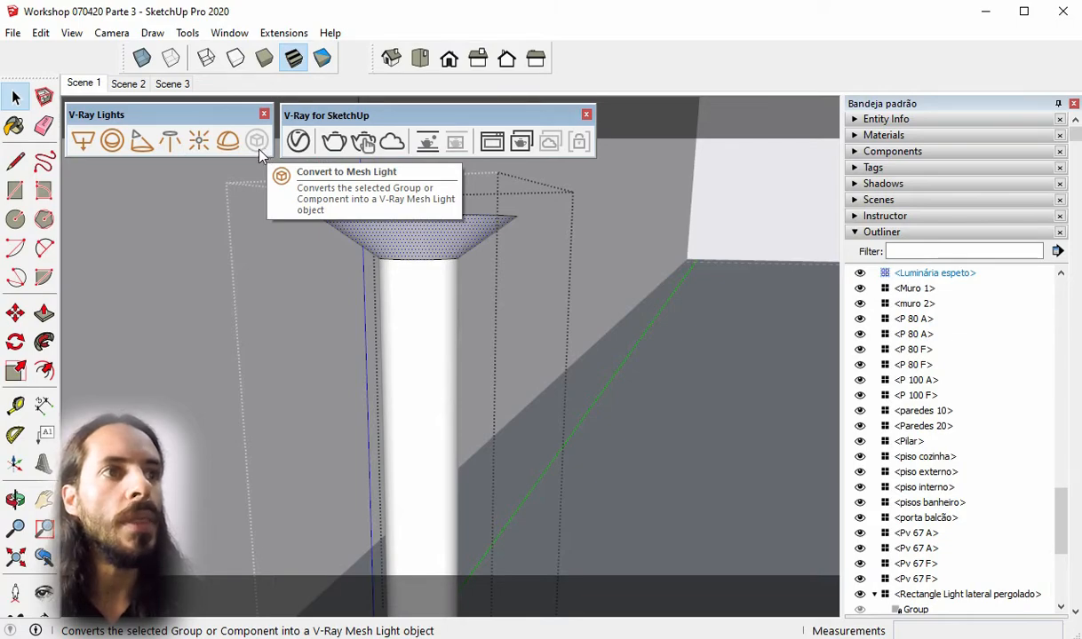
{"action": "scroll", "coordinate": [401, 236], "scroll_direction": "up", "scroll_amount": 1}
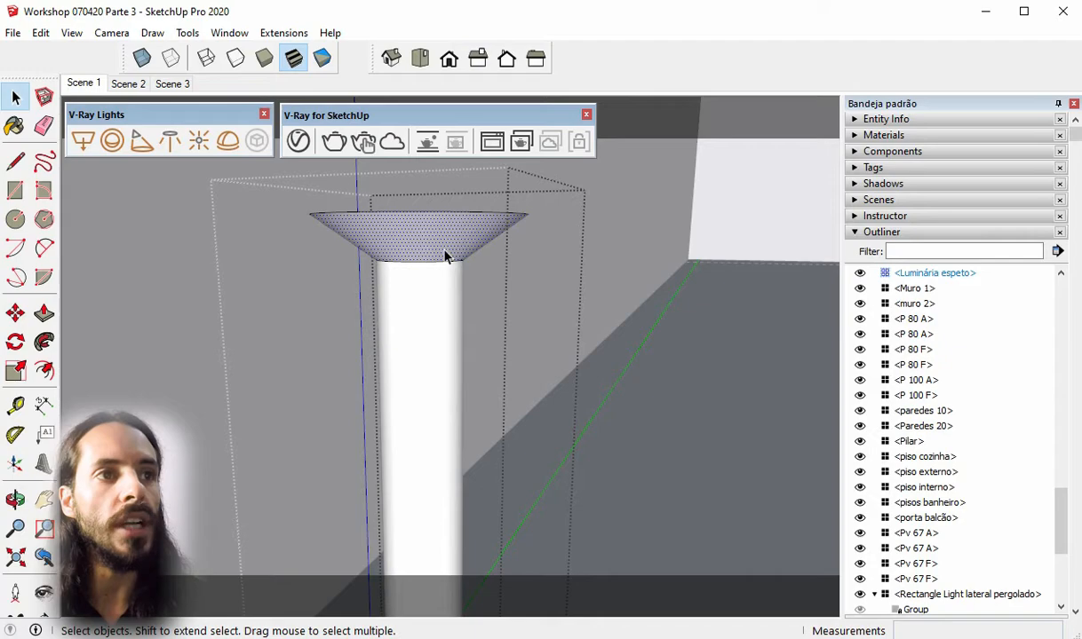
{"action": "scroll", "coordinate": [444, 251], "scroll_direction": "up", "scroll_amount": 1}
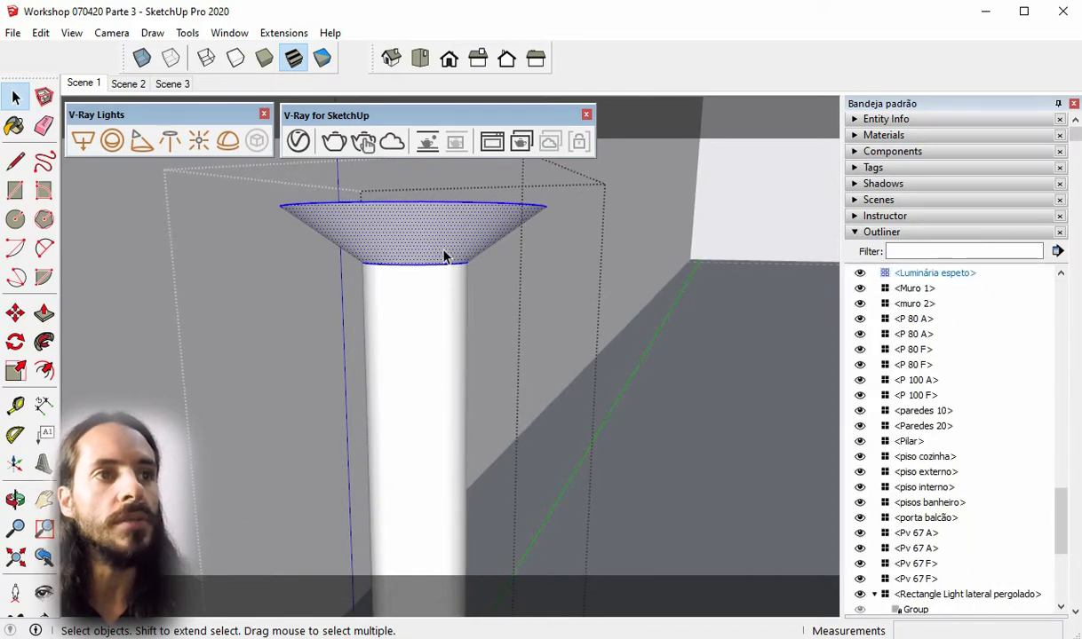
{"action": "middle_click_drag", "start_coordinate": [470, 235], "coordinate": [445, 191]}
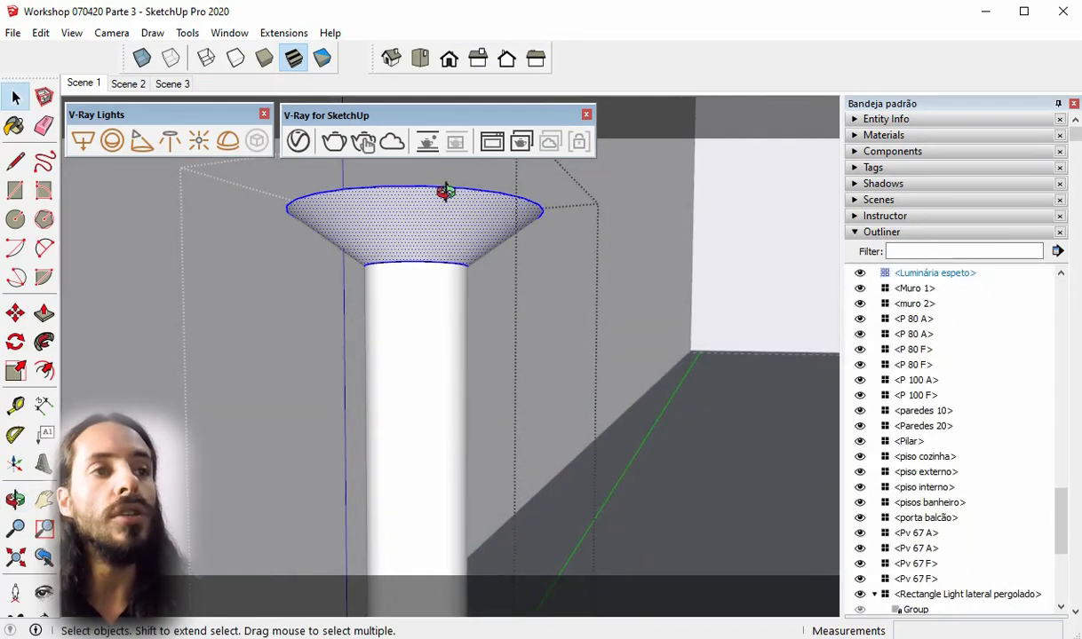
Reverse the faces of the conical head and flip them back to their original orientation
{"action": "right_click", "coordinate": [427, 236]}
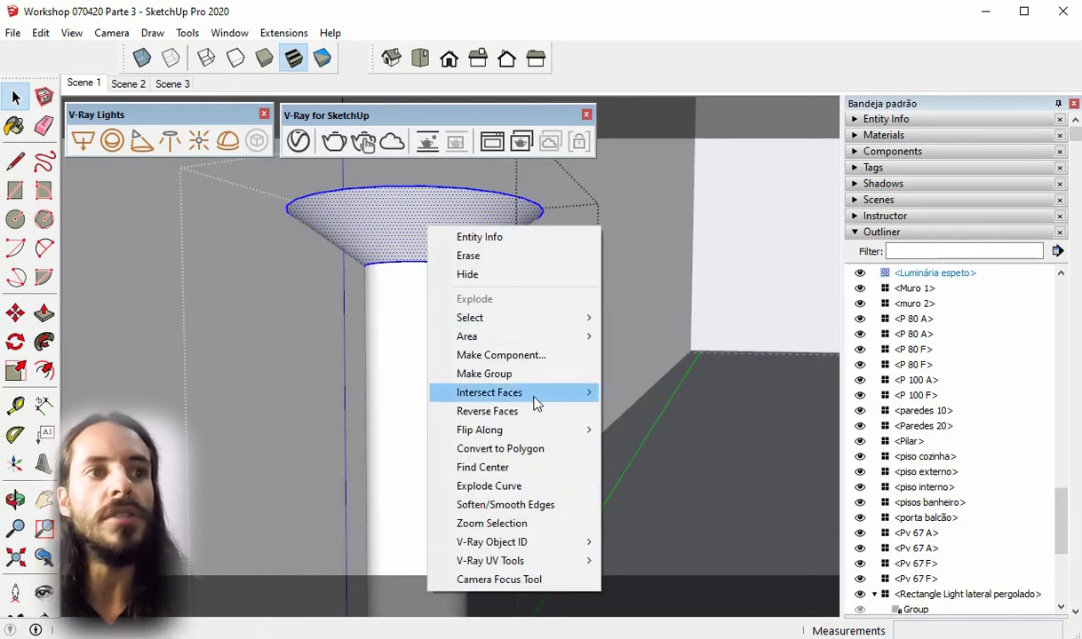
{"action": "left_click", "coordinate": [531, 419]}
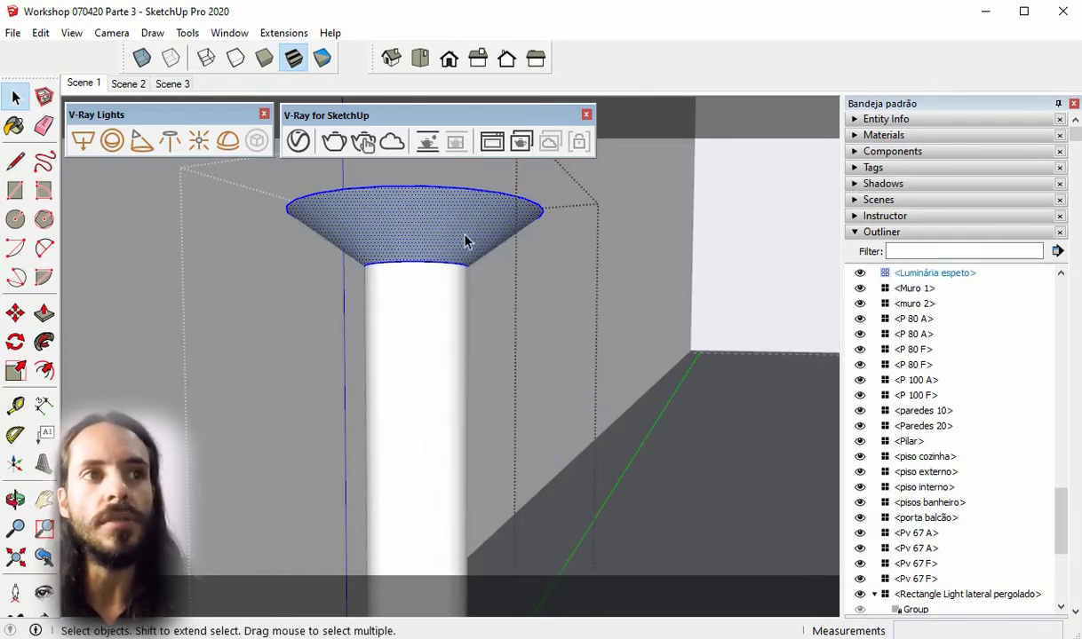
{"action": "right_click", "coordinate": [441, 224]}
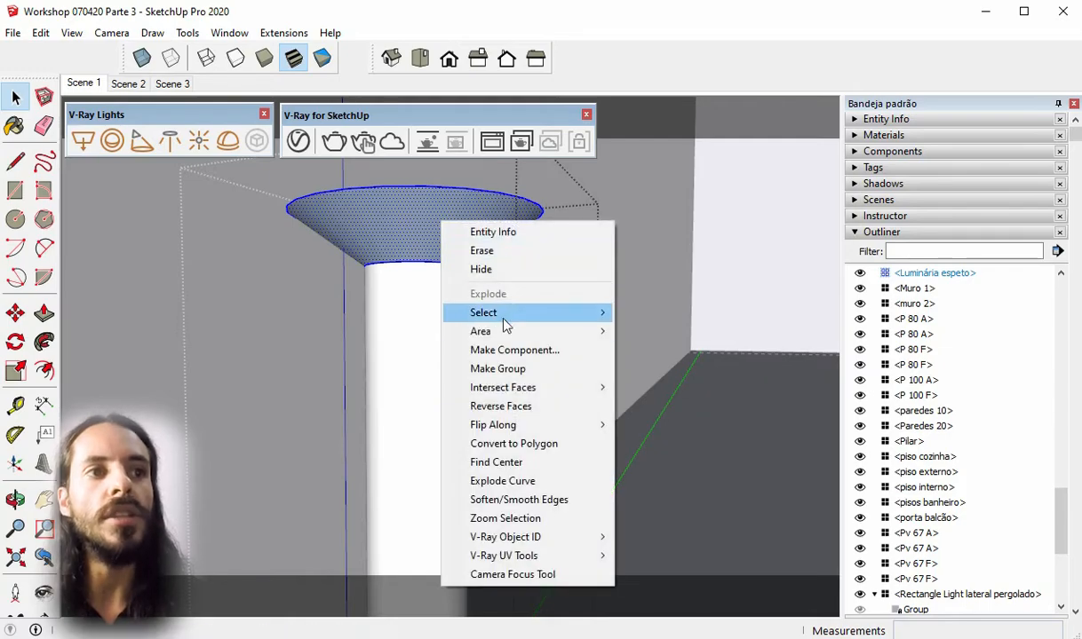
{"action": "left_click", "coordinate": [522, 410]}
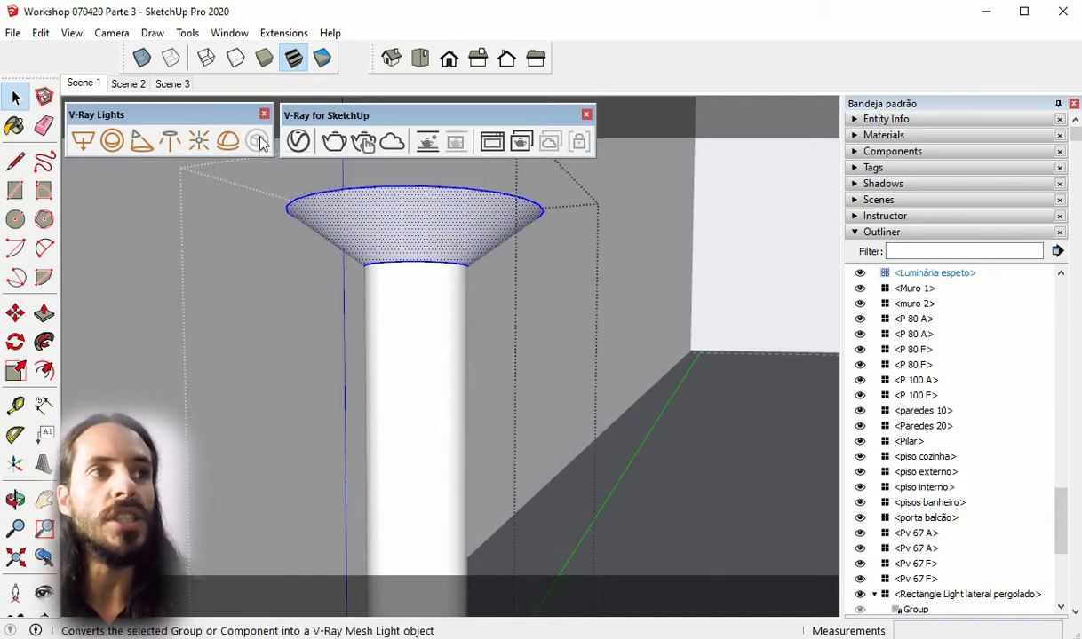
Turn the selected conical head into a component named "lamp espeto"
{"action": "right_click", "coordinate": [442, 243]}
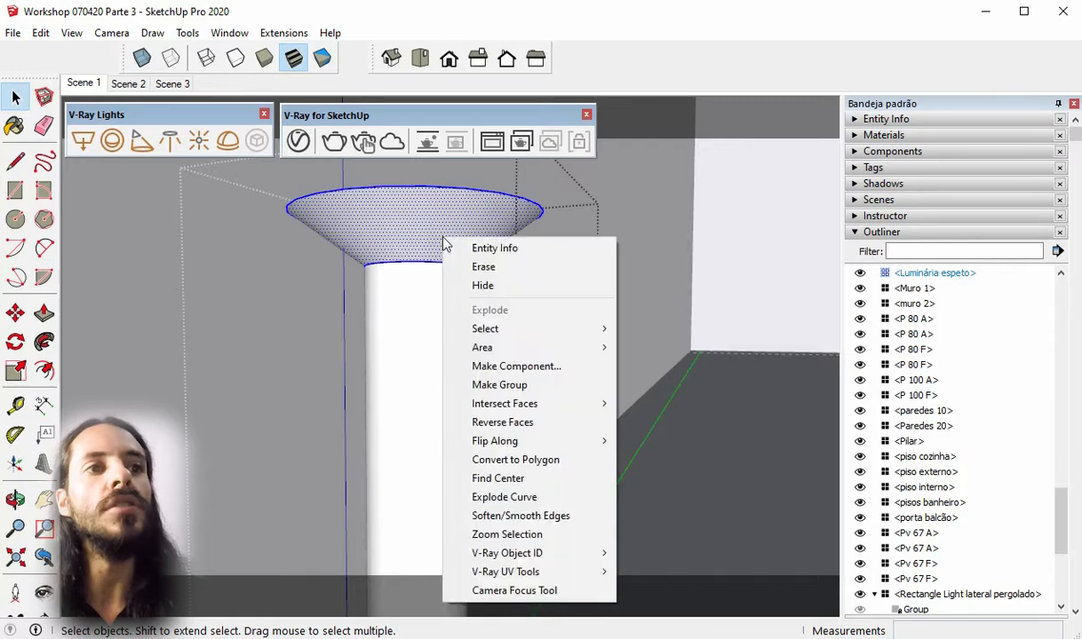
{"action": "left_click", "coordinate": [538, 373]}
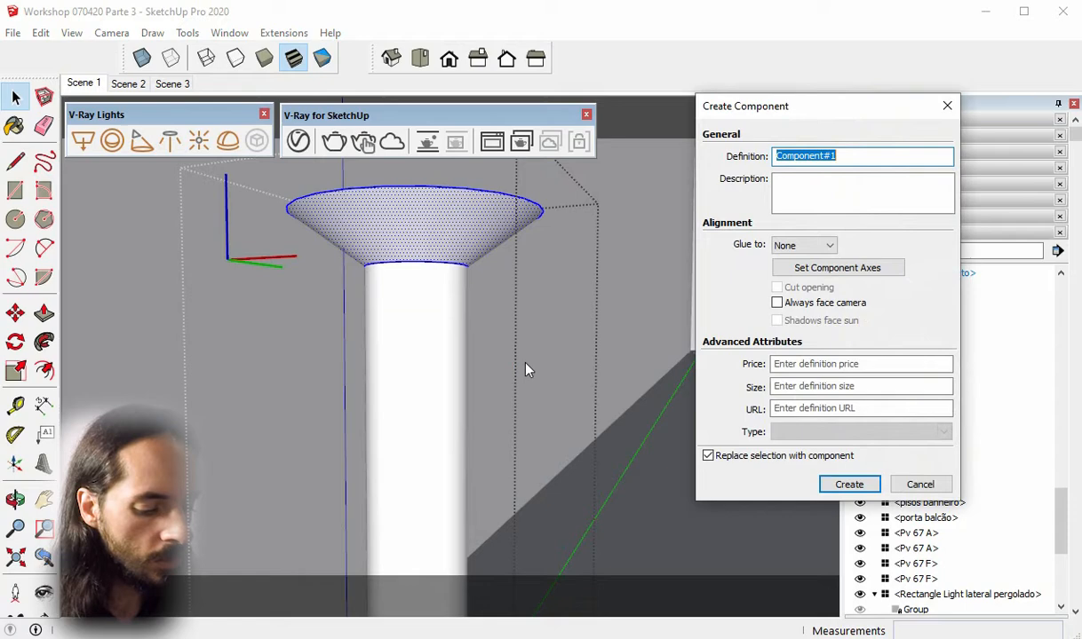
{"action": "type", "text": "p espeto"}
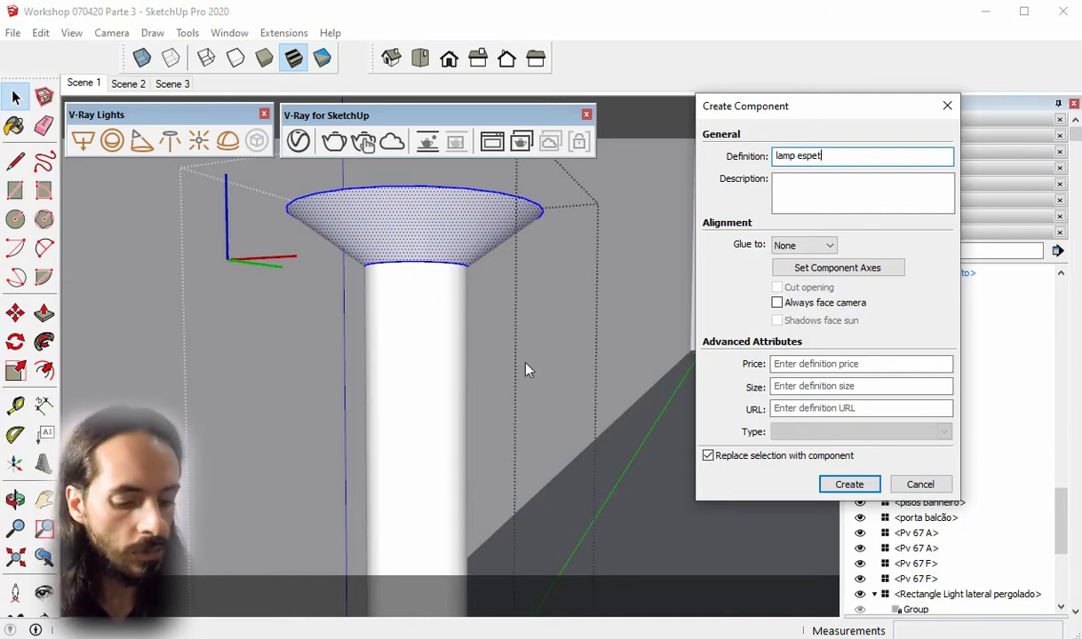
{"action": "left_click", "coordinate": [849, 484]}
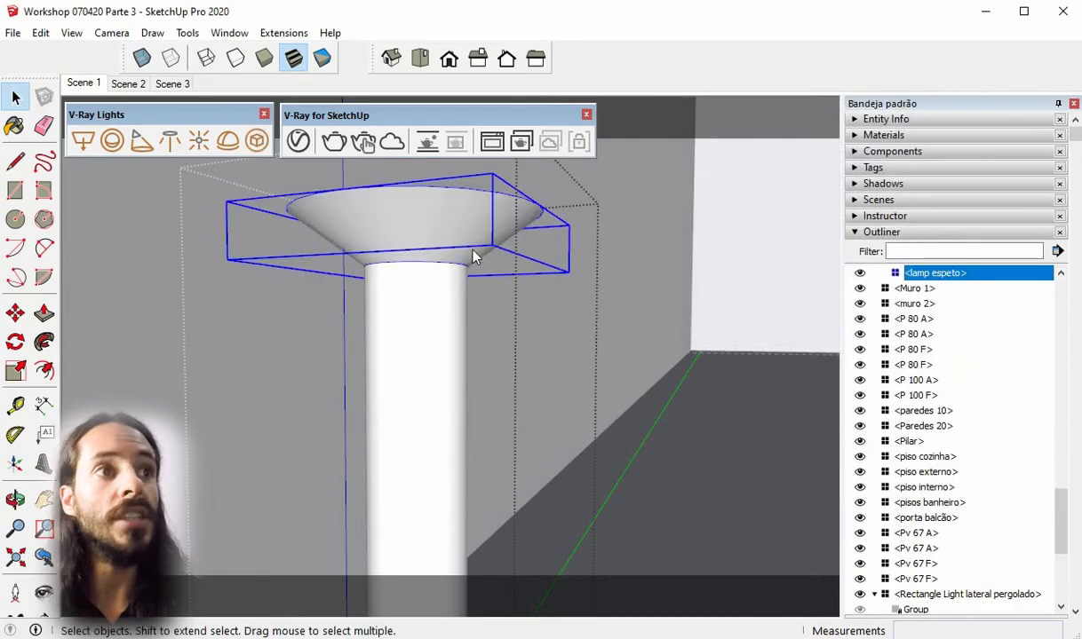
Convert the lamp espeto component into a V-Ray mesh light and finish editing the Luminária espeto component
{"action": "left_click", "coordinate": [258, 144]}
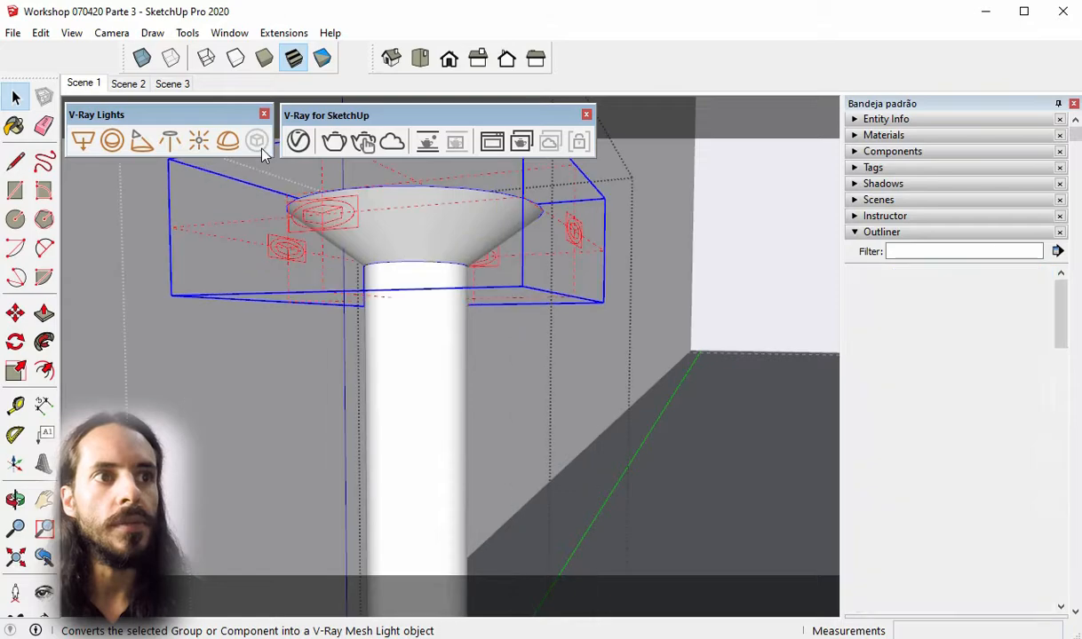
{"action": "middle_click_drag", "start_coordinate": [439, 280], "coordinate": [383, 367]}
{"action": "scroll", "coordinate": [390, 368], "scroll_direction": "down", "scroll_amount": 3}
{"action": "scroll", "coordinate": [403, 366], "scroll_direction": "down", "scroll_amount": 3}
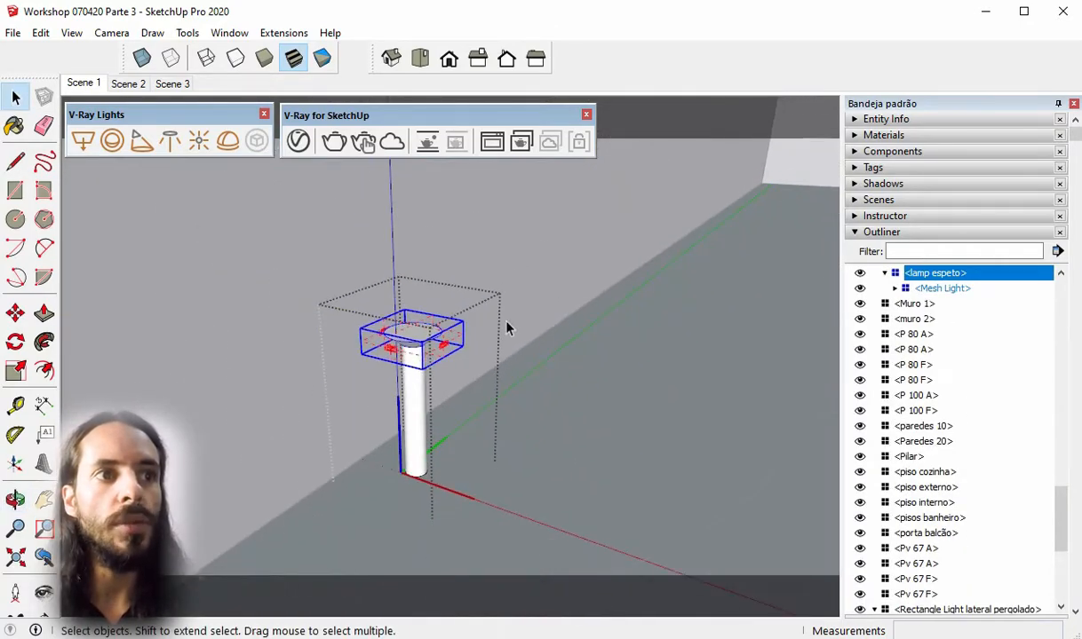
{"action": "left_click", "coordinate": [561, 264]}
Move the Luminária espeto a little across the grass, away from the side wall near the start of the curved edge
{"action": "scroll", "coordinate": [475, 384], "scroll_direction": "down", "scroll_amount": 5}
{"action": "scroll", "coordinate": [459, 422], "scroll_direction": "down", "scroll_amount": 4}
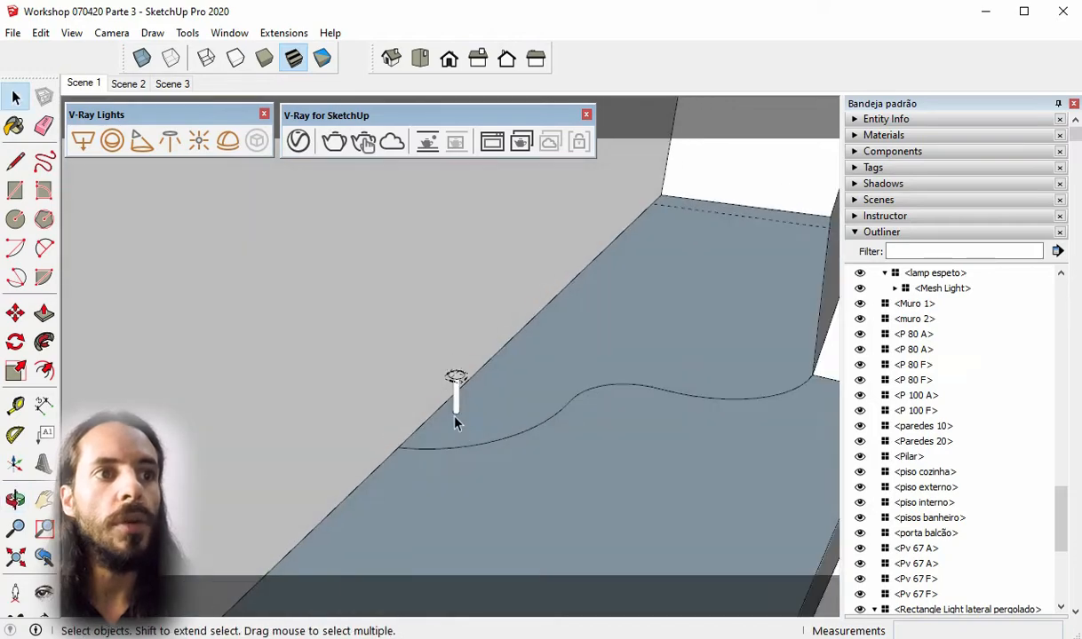
{"action": "scroll", "coordinate": [511, 306], "scroll_direction": "up", "scroll_amount": 3}
{"action": "scroll", "coordinate": [465, 444], "scroll_direction": "down", "scroll_amount": 1}
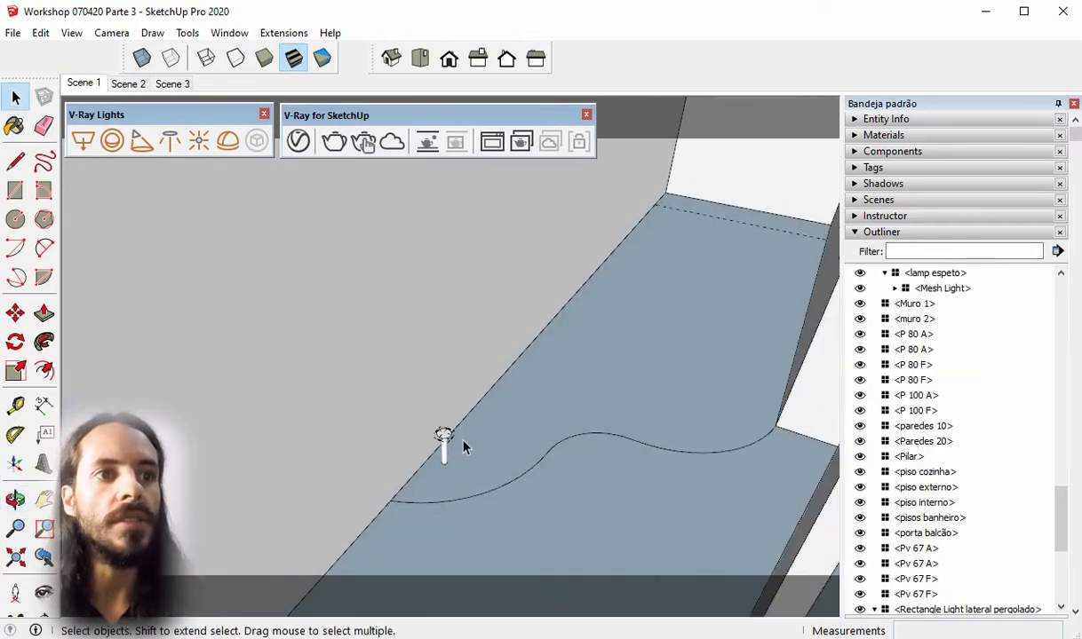
{"action": "scroll", "coordinate": [626, 404], "scroll_direction": "up", "scroll_amount": 1}
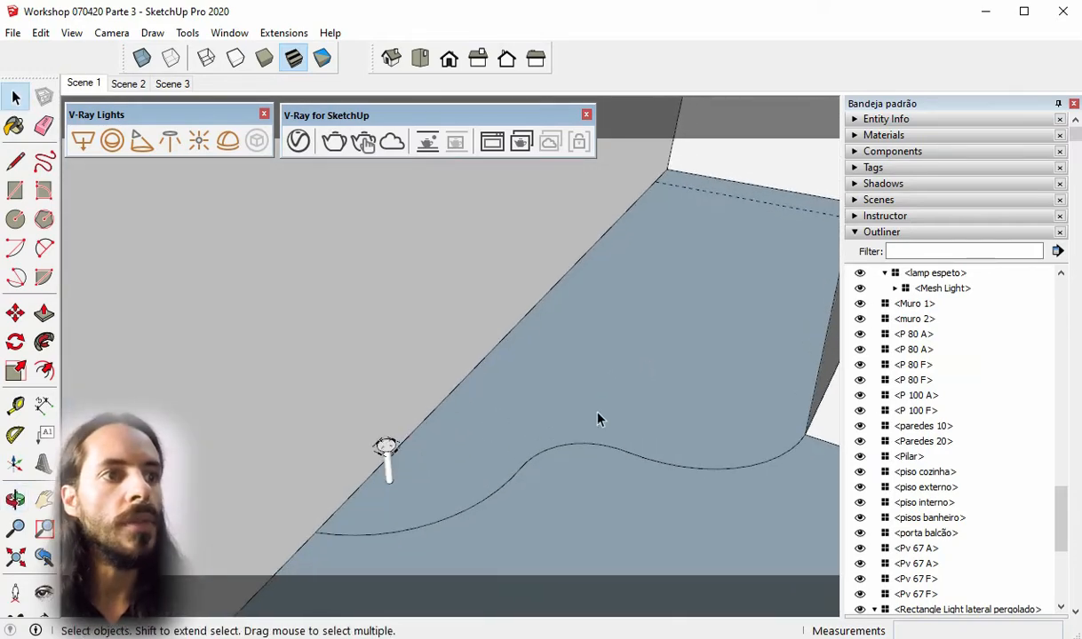
{"action": "key", "text": "m"}
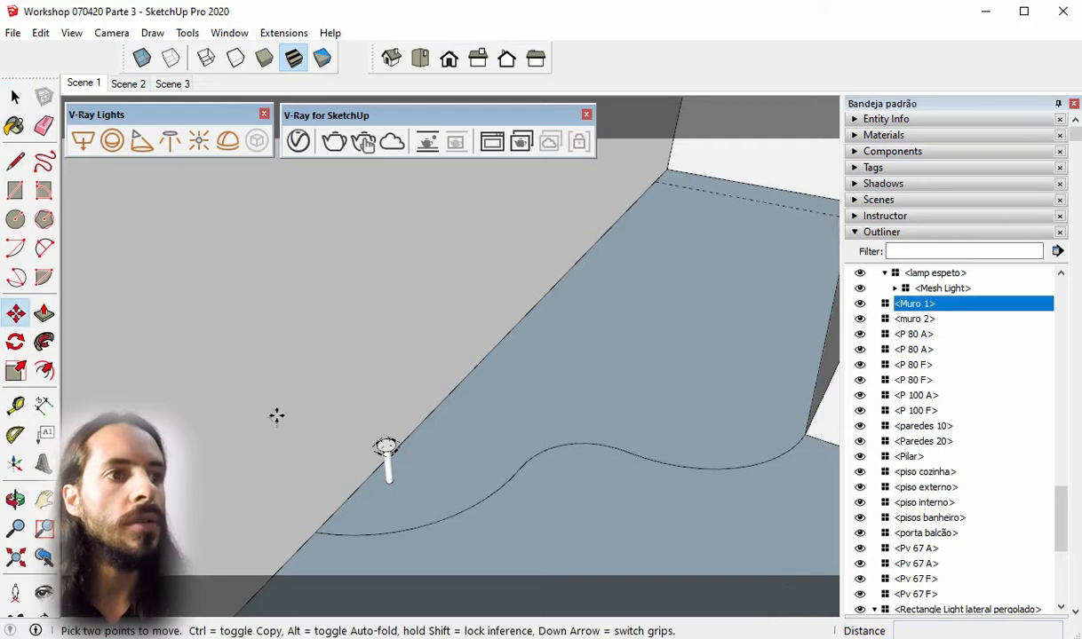
{"action": "left_click", "coordinate": [13, 99]}
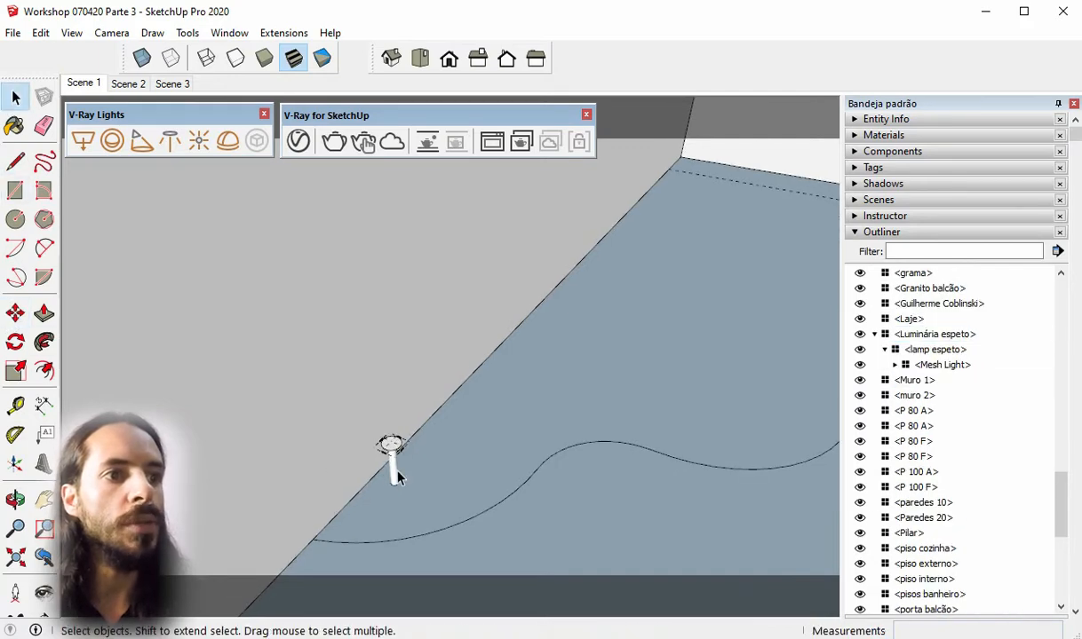
{"action": "left_click", "coordinate": [382, 449]}
{"action": "left_click", "coordinate": [15, 314]}
{"action": "scroll", "coordinate": [434, 495], "scroll_direction": "up", "scroll_amount": 3}
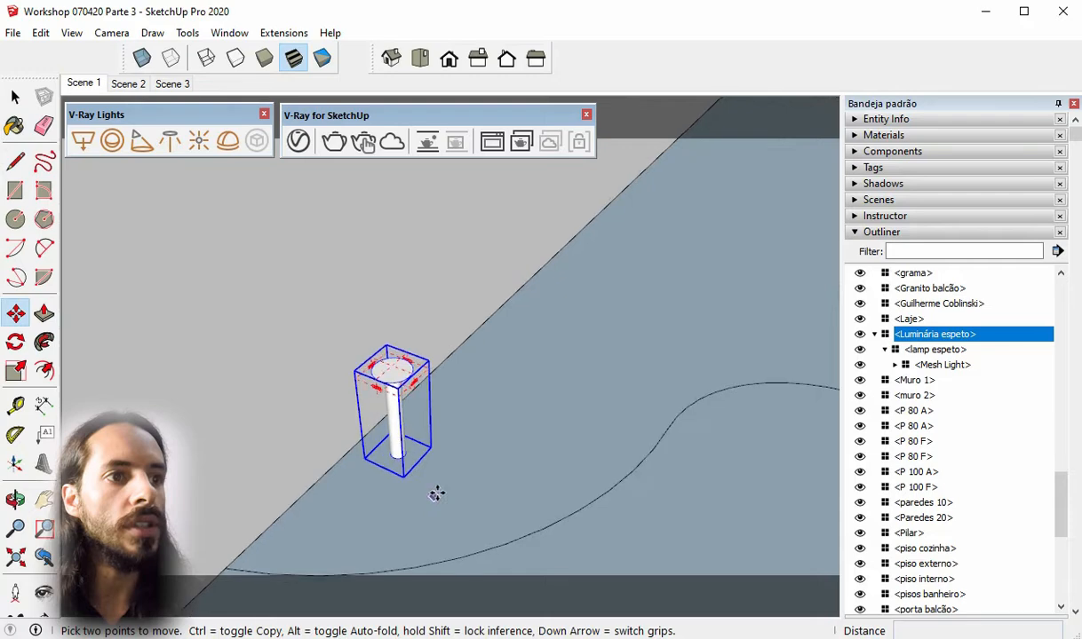
{"action": "left_click", "coordinate": [434, 495]}
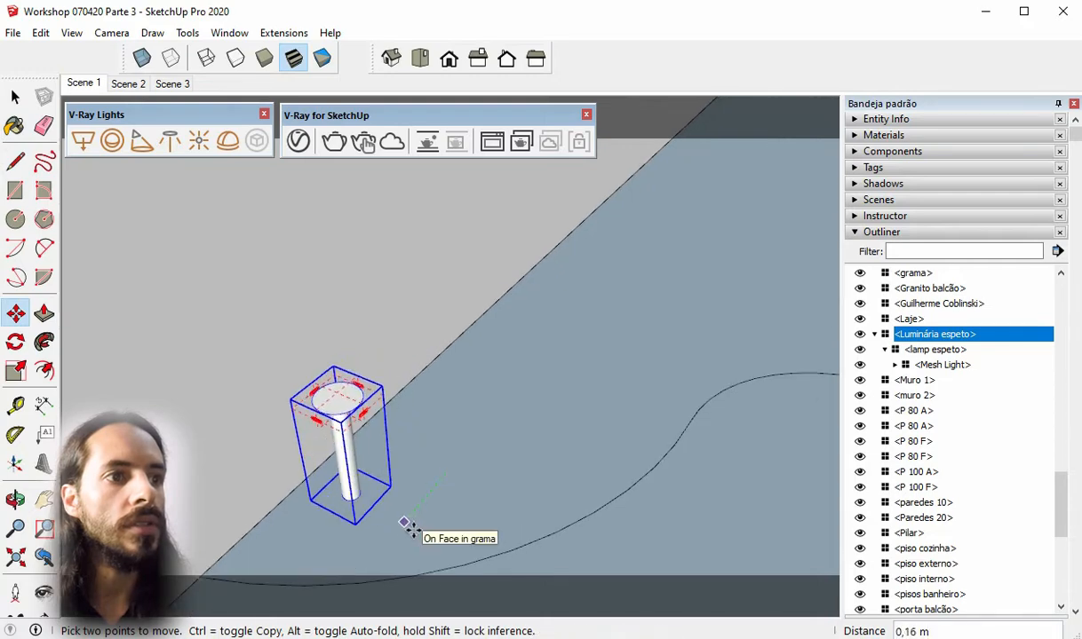
{"action": "left_click", "coordinate": [494, 500]}
{"action": "scroll", "coordinate": [513, 428], "scroll_direction": "down", "scroll_amount": 1}
{"action": "middle_click_drag", "start_coordinate": [514, 429], "coordinate": [524, 458]}
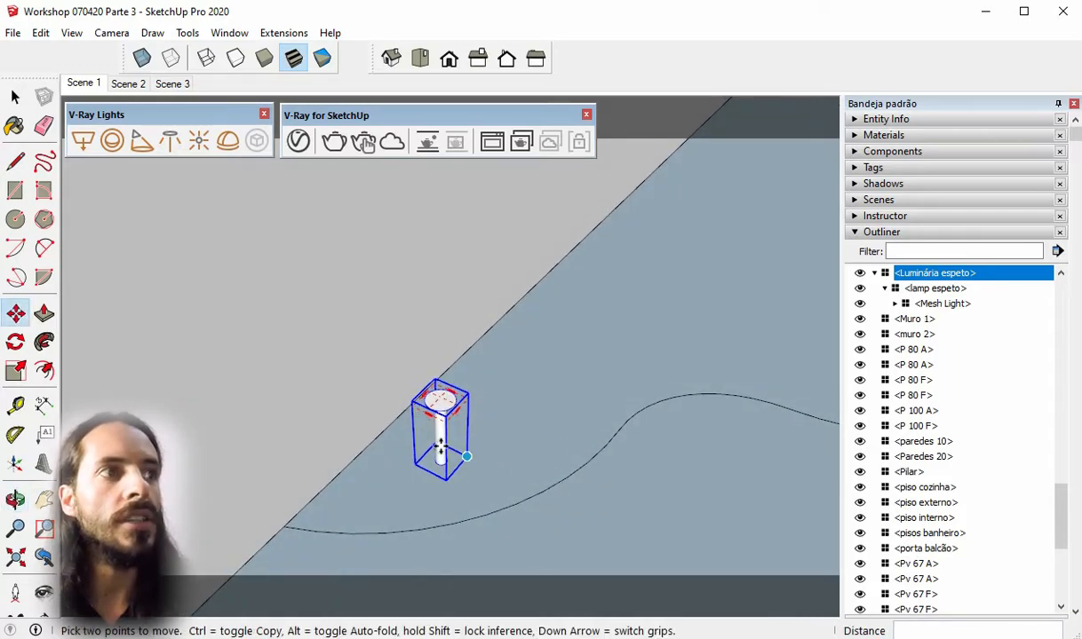
Copy the Luminária espeto along the grass to just behind the crest of the curved edge
{"action": "key", "text": "ctrl"}
{"action": "left_click", "coordinate": [489, 458]}
{"action": "middle_click_drag", "start_coordinate": [486, 459], "coordinate": [640, 393]}
{"action": "left_click", "coordinate": [638, 393]}
Copy the second luminaire across the grass toward the house wall, following the curved edge
{"action": "key", "text": "ctrl"}
{"action": "left_click", "coordinate": [640, 395]}
{"action": "scroll", "coordinate": [382, 359], "scroll_direction": "down", "scroll_amount": 3}
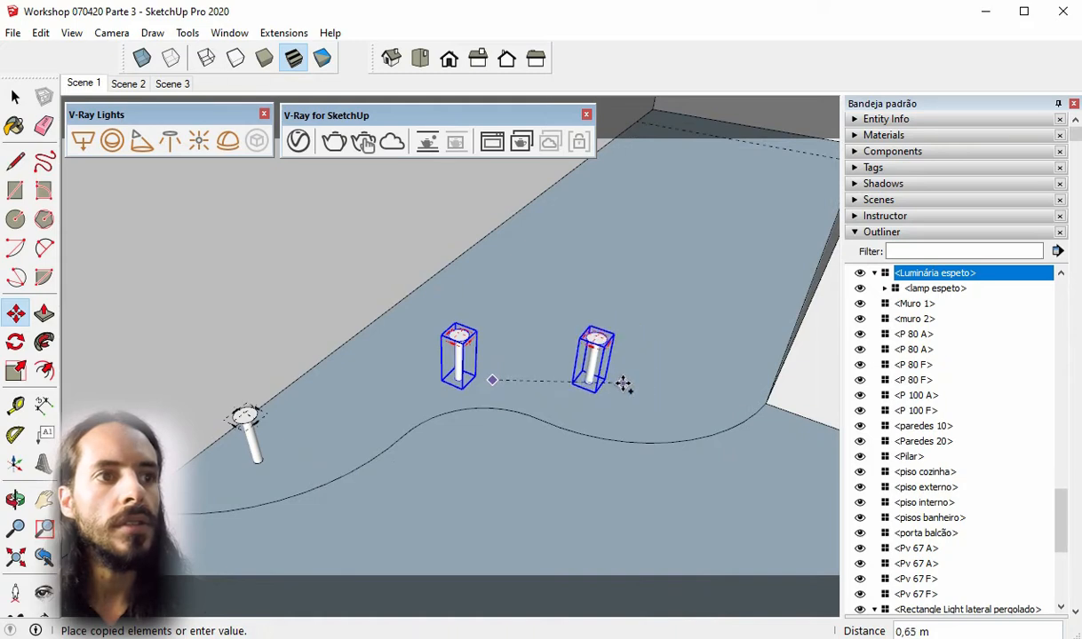
{"action": "left_click", "coordinate": [679, 387]}
Copy the luminaire nearest the house to the far end of the grass, beside the side wall's corner
{"action": "middle_click_drag", "start_coordinate": [495, 374], "coordinate": [575, 430]}
{"action": "scroll", "coordinate": [519, 506], "scroll_direction": "down", "scroll_amount": 2}
{"action": "scroll", "coordinate": [514, 514], "scroll_direction": "down", "scroll_amount": 1}
{"action": "scroll", "coordinate": [580, 322], "scroll_direction": "up", "scroll_amount": 4}
{"action": "middle_click_drag", "start_coordinate": [575, 384], "coordinate": [577, 447]}
{"action": "scroll", "coordinate": [571, 461], "scroll_direction": "up", "scroll_amount": 1}
{"action": "left_click", "coordinate": [571, 460]}
{"action": "key", "text": "ctrl"}
{"action": "scroll", "coordinate": [521, 193], "scroll_direction": "up", "scroll_amount": 2}
{"action": "scroll", "coordinate": [512, 377], "scroll_direction": "down", "scroll_amount": 4}
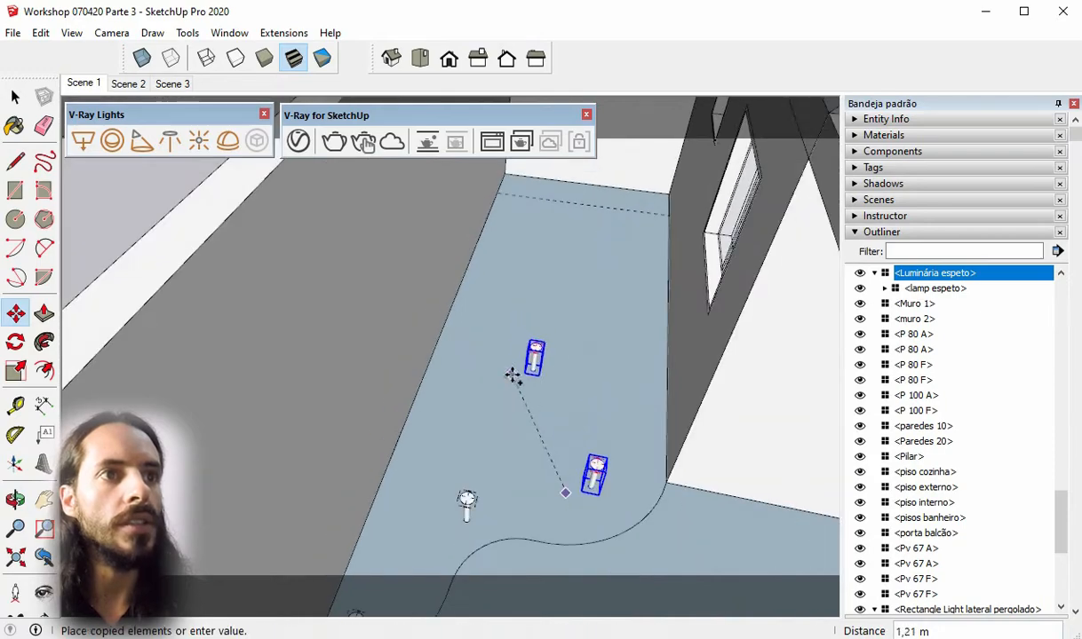
{"action": "scroll", "coordinate": [555, 206], "scroll_direction": "up", "scroll_amount": 3}
{"action": "scroll", "coordinate": [498, 271], "scroll_direction": "up", "scroll_amount": 1}
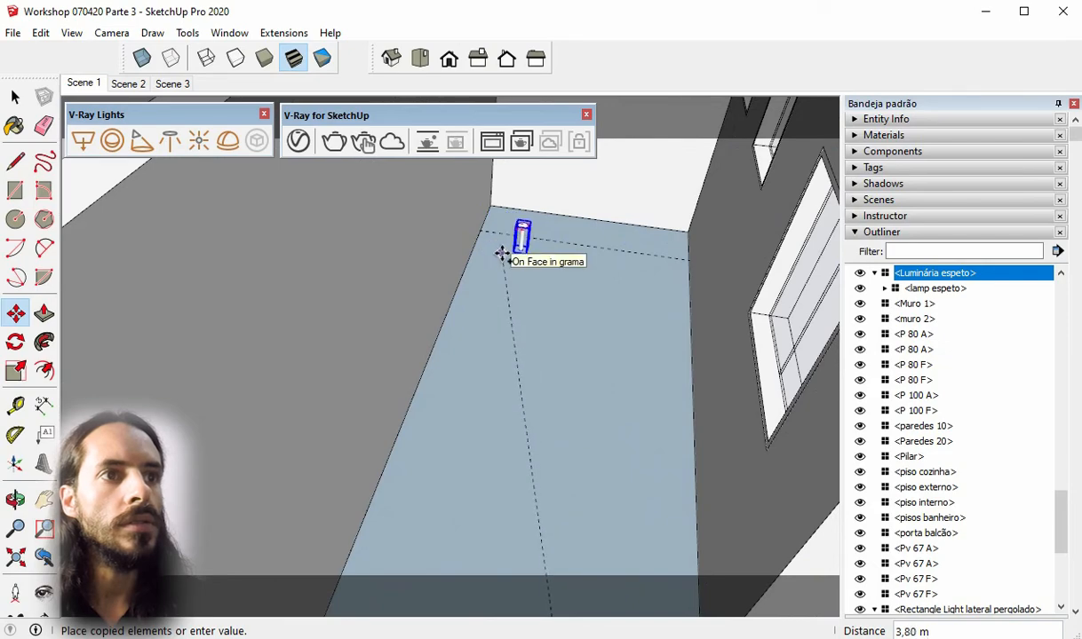
{"action": "left_click", "coordinate": [502, 254]}
Copy the corner luminaire along the end wall toward the house wall and divide the distance with /2 to add one midway
{"action": "left_click", "coordinate": [537, 260]}
{"action": "key", "text": "ctrl"}
{"action": "scroll", "coordinate": [527, 280], "scroll_direction": "down", "scroll_amount": 3}
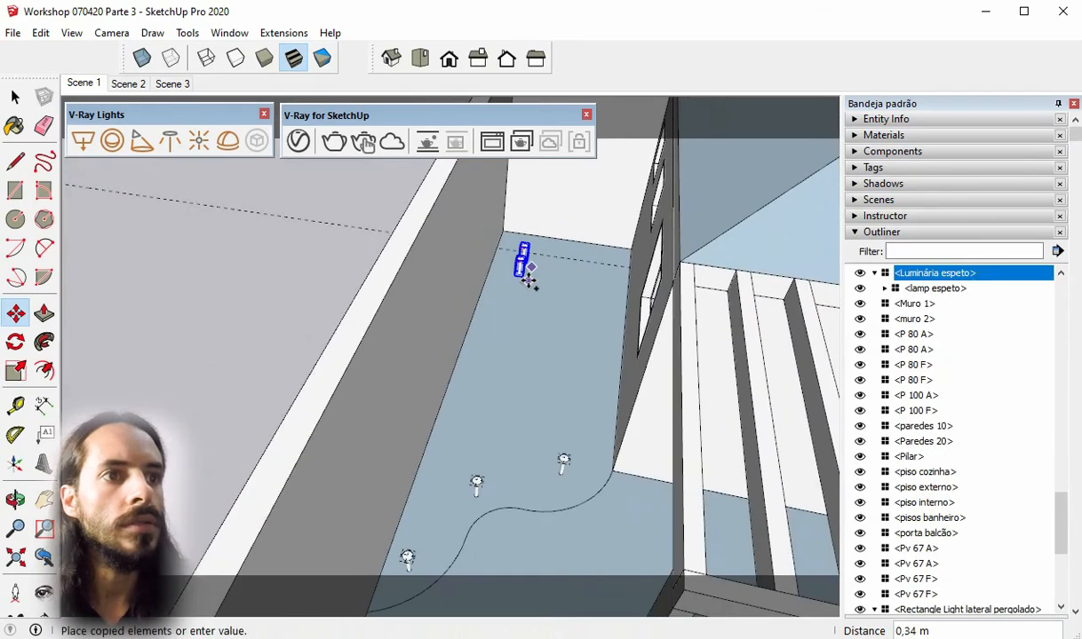
{"action": "scroll", "coordinate": [579, 278], "scroll_direction": "up", "scroll_amount": 4}
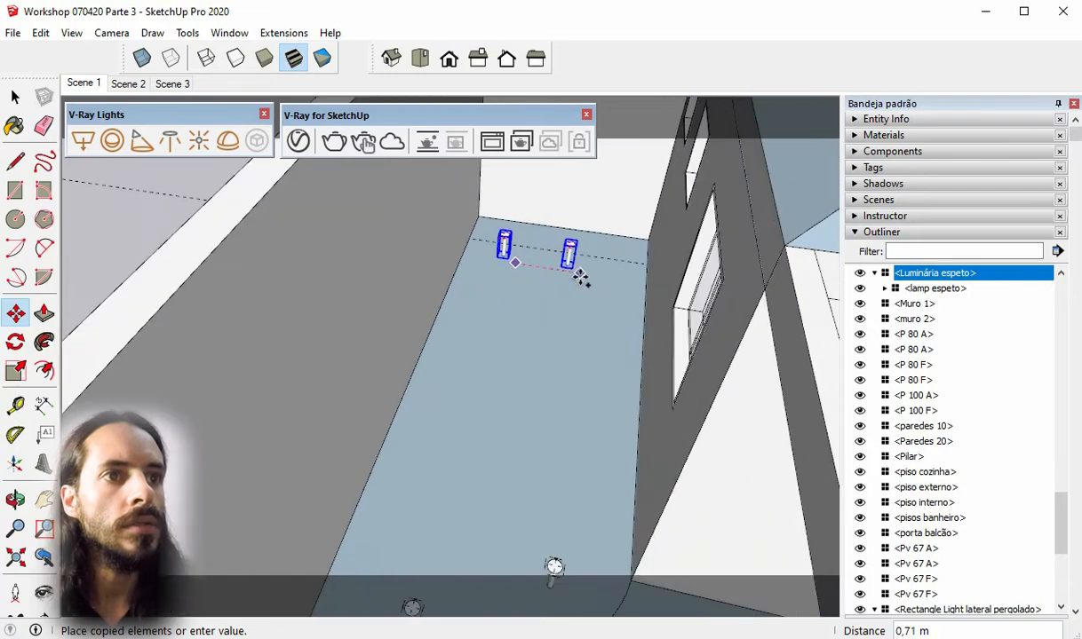
{"action": "left_click", "coordinate": [630, 278]}
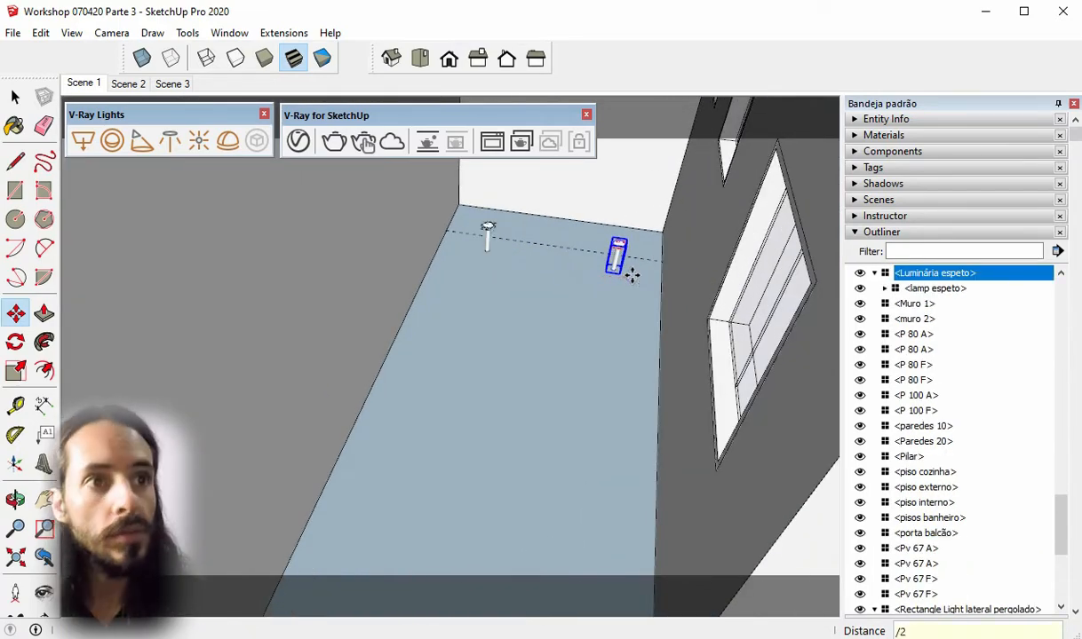
{"action": "type", "text": "/2"}
{"action": "key", "text": "Return"}
Draw a small horizontal rectangle on the upper part of the end wall, above the row of three luminaires
{"action": "mouse_move", "coordinate": [555, 239]}
{"action": "middle_mouse_down"}
{"action": "mouse_move", "coordinate": [550, 225]}
{"action": "mouse_move", "coordinate": [541, 273]}
{"action": "mouse_move", "coordinate": [550, 222]}
{"action": "middle_mouse_up"}
{"action": "scroll", "coordinate": [551, 259], "scroll_direction": "up", "scroll_amount": 5}
{"action": "middle_click_drag", "start_coordinate": [529, 300], "coordinate": [572, 232]}
{"action": "key", "text": "space"}
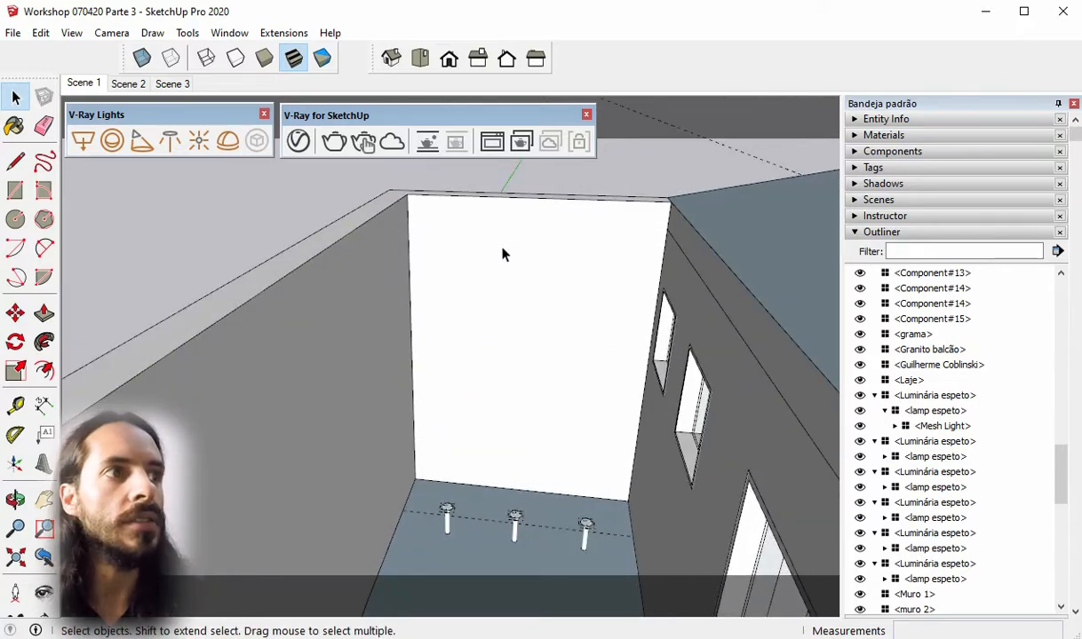
{"action": "left_click", "coordinate": [15, 190]}
{"action": "middle_click_drag", "start_coordinate": [426, 216], "coordinate": [487, 229]}
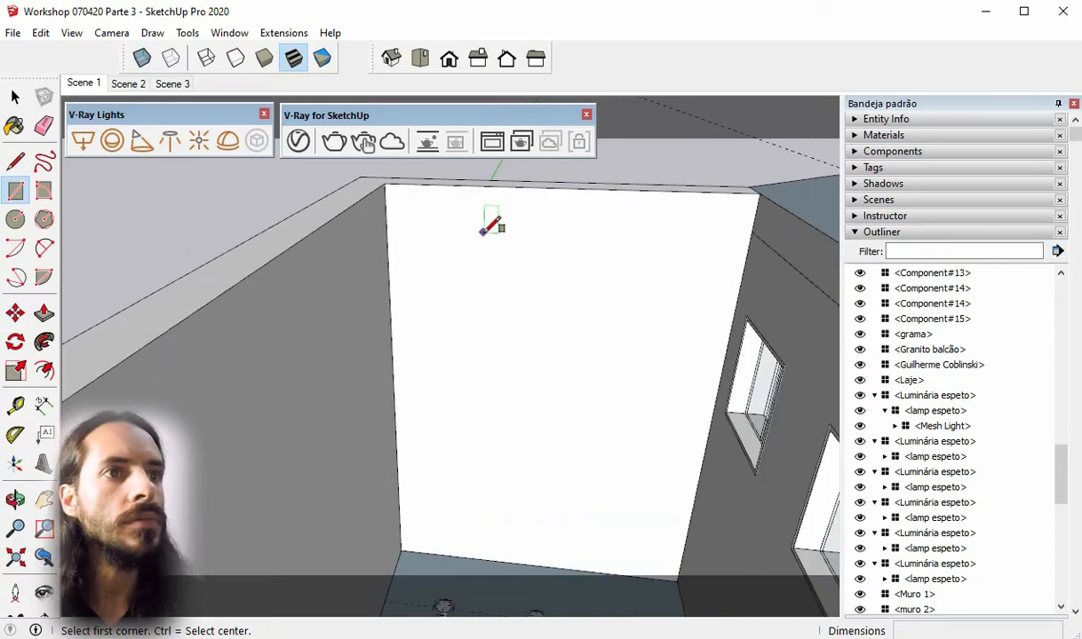
{"action": "scroll", "coordinate": [544, 227], "scroll_direction": "up", "scroll_amount": 2}
{"action": "left_click", "coordinate": [525, 233]}
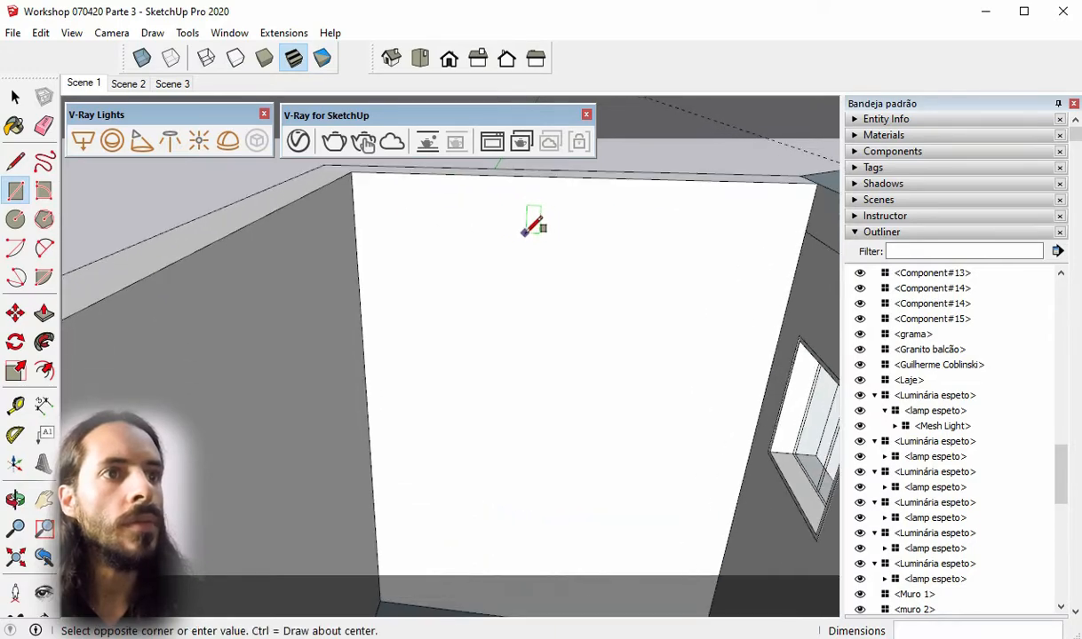
{"action": "left_click", "coordinate": [590, 273]}
Make the small rectangle on the end wall into a component named "Luminária superior grama"
{"action": "middle_click_drag", "start_coordinate": [591, 272], "coordinate": [485, 339]}
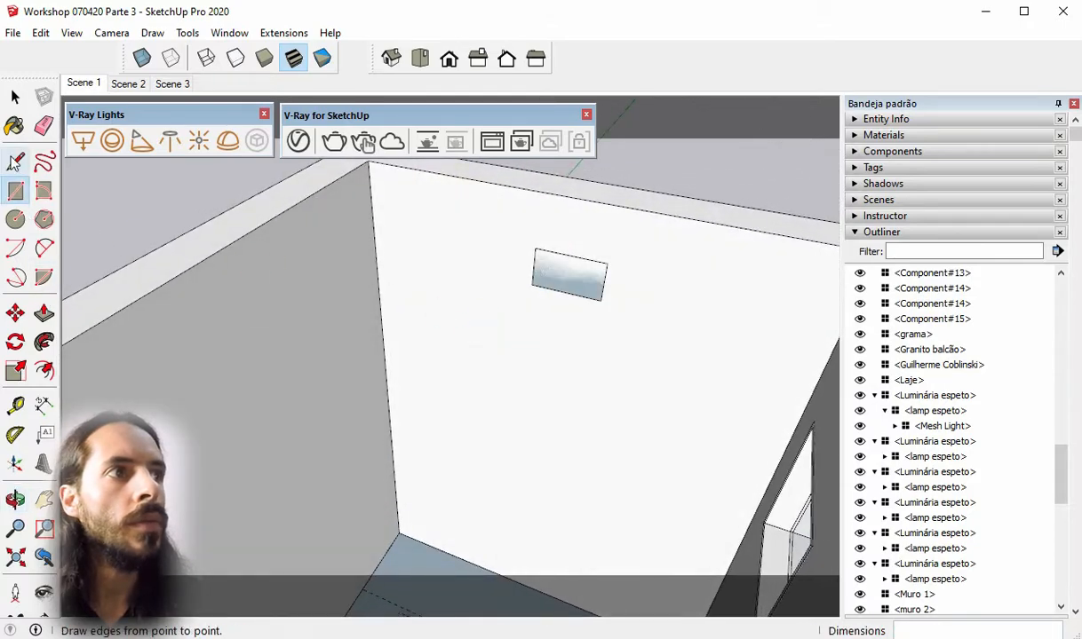
{"action": "left_click", "coordinate": [15, 96]}
{"action": "middle_click_drag", "start_coordinate": [635, 285], "coordinate": [591, 286]}
{"action": "left_click", "coordinate": [590, 286]}
{"action": "right_click", "coordinate": [591, 286]}
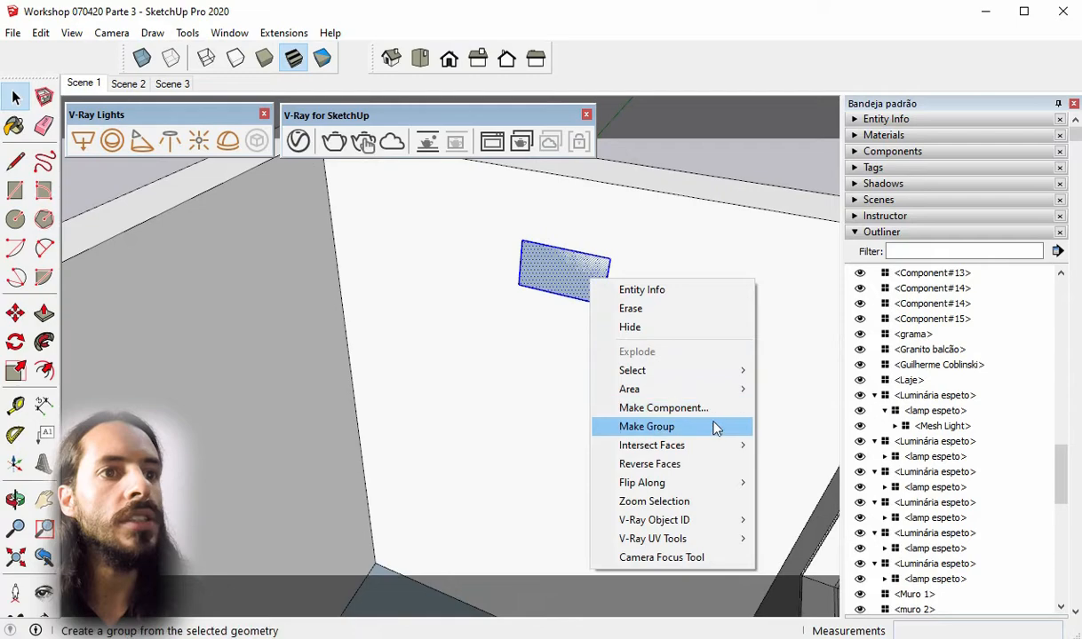
{"action": "left_click", "coordinate": [706, 409]}
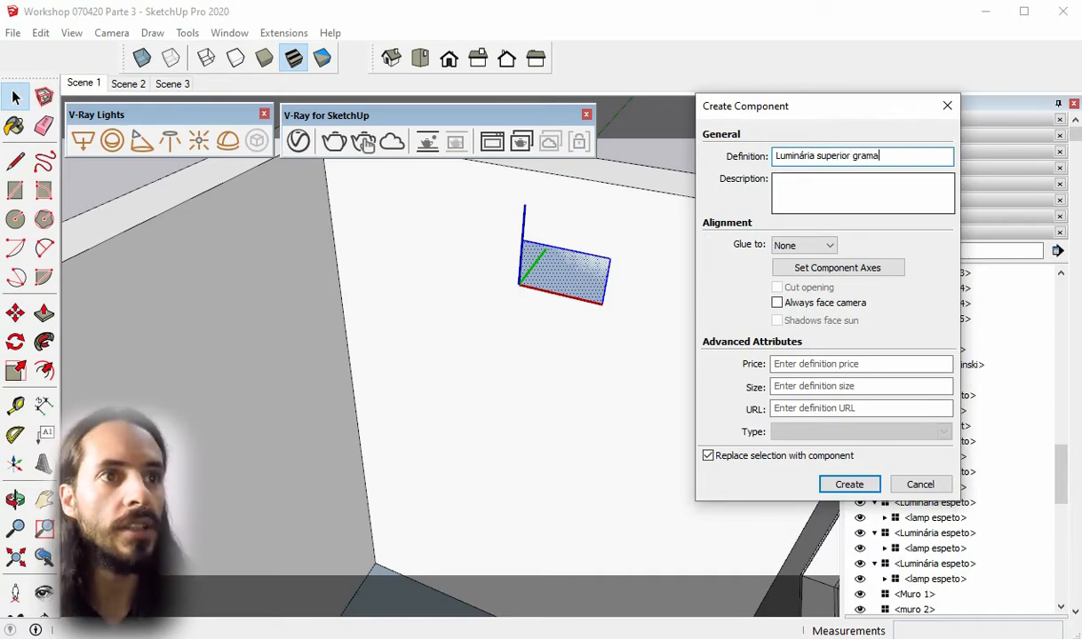
{"action": "left_click", "coordinate": [849, 484]}
Inside the new component, extrude the rectangle outward from the wall by 0,05 m
{"action": "middle_click_drag", "start_coordinate": [575, 275], "coordinate": [526, 302]}
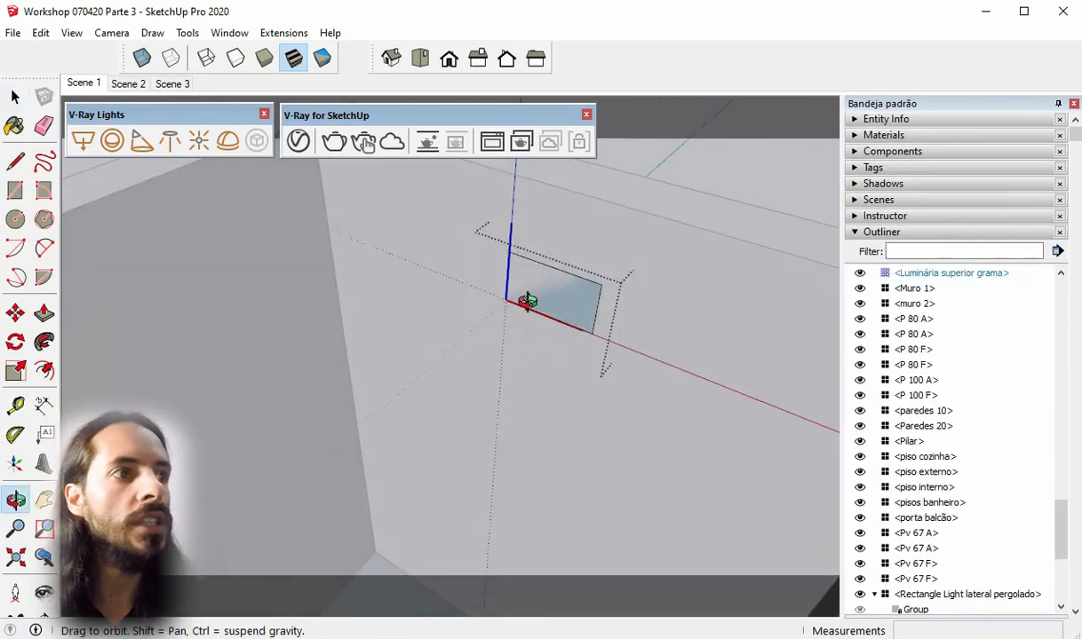
{"action": "left_click", "coordinate": [43, 313]}
{"action": "scroll", "coordinate": [461, 300], "scroll_direction": "up", "scroll_amount": 3}
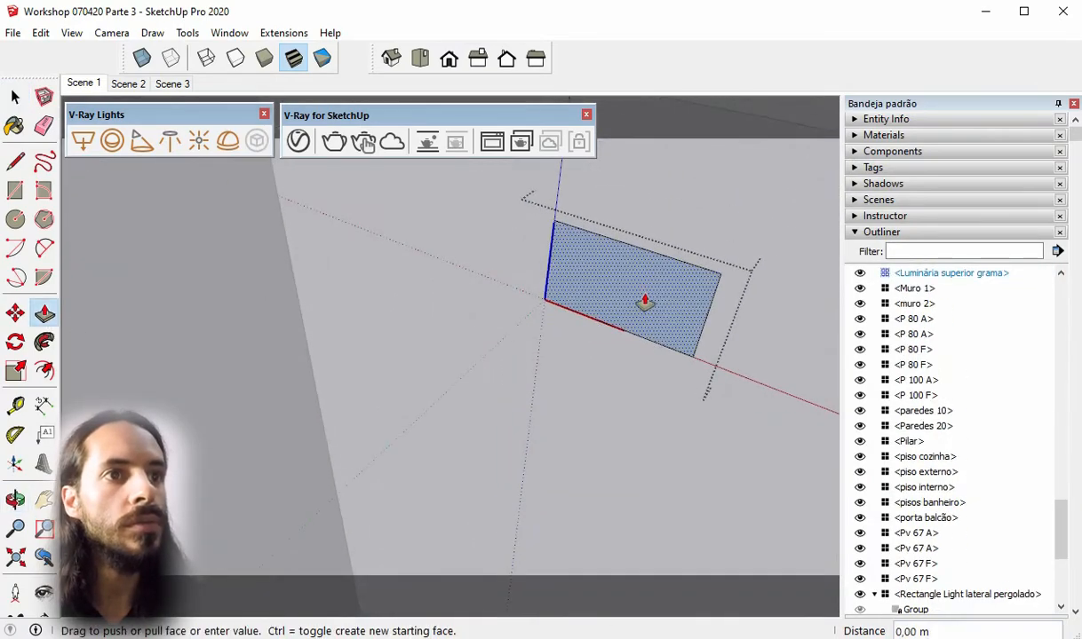
{"action": "left_click", "coordinate": [645, 302]}
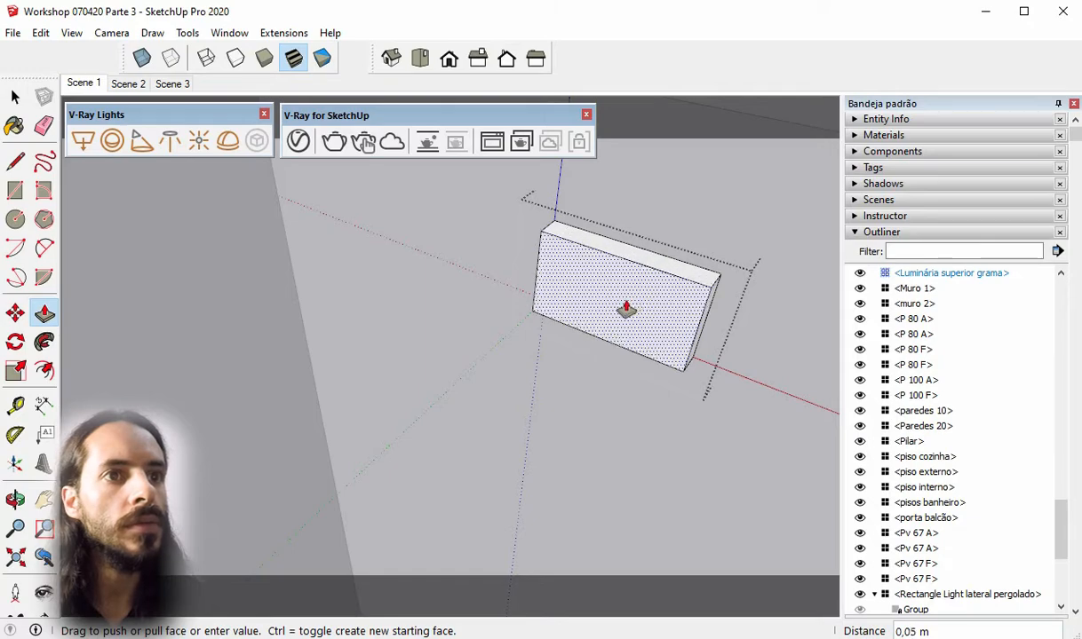
{"action": "left_click", "coordinate": [629, 311]}
Move the box's lower front edge about 0,07 m away from the wall along the green axis so the front face slopes
{"action": "mouse_move", "coordinate": [662, 307]}
{"action": "middle_mouse_down"}
{"action": "mouse_move", "coordinate": [655, 323]}
{"action": "mouse_move", "coordinate": [536, 188]}
{"action": "mouse_move", "coordinate": [551, 204]}
{"action": "middle_mouse_up"}
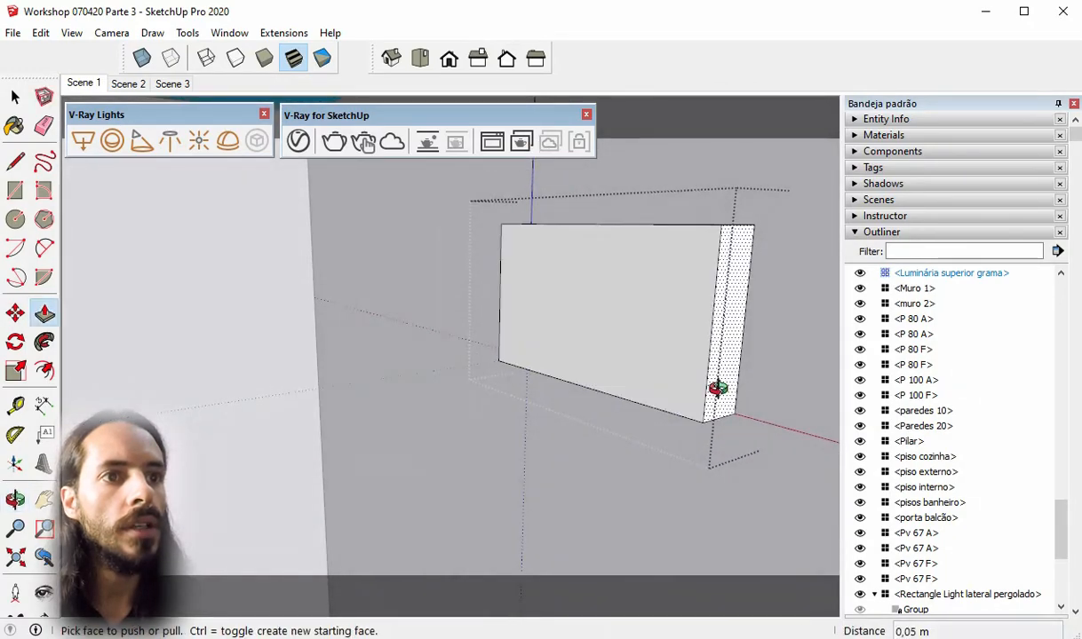
{"action": "scroll", "coordinate": [503, 355], "scroll_direction": "up", "scroll_amount": 2}
{"action": "left_click", "coordinate": [15, 96]}
{"action": "left_click", "coordinate": [567, 392]}
{"action": "middle_click_drag", "start_coordinate": [567, 393], "coordinate": [531, 384]}
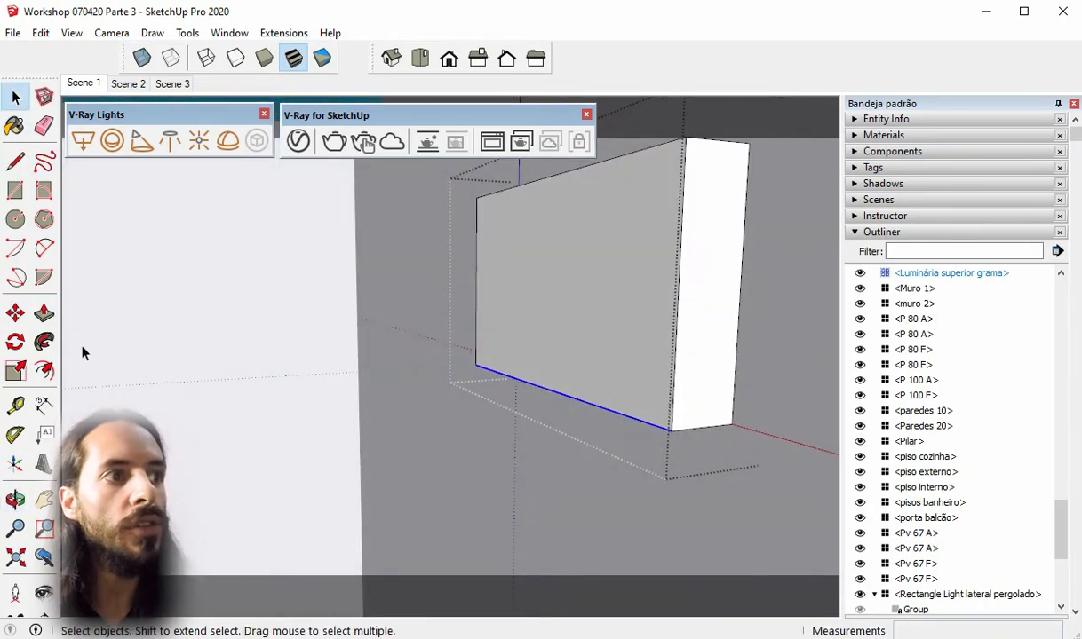
{"action": "left_click", "coordinate": [16, 314]}
{"action": "left_click", "coordinate": [677, 429]}
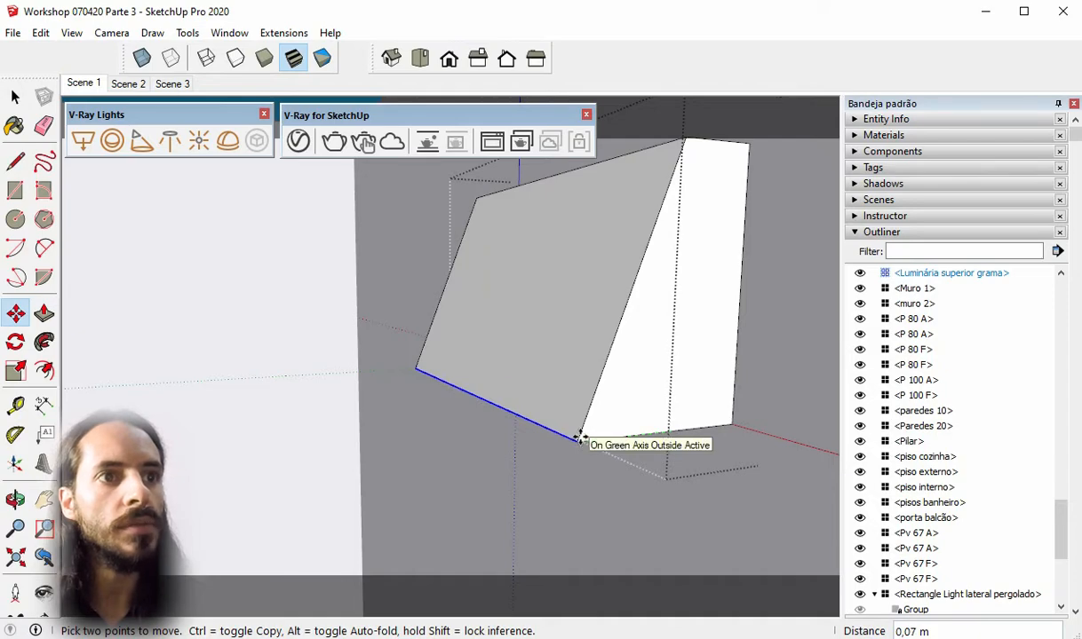
{"action": "left_click", "coordinate": [580, 437]}
Push the luminaire's end face inward by 0,09 m along the wall to shorten the box
{"action": "scroll", "coordinate": [504, 398], "scroll_direction": "down", "scroll_amount": 1}
{"action": "middle_click_drag", "start_coordinate": [504, 399], "coordinate": [371, 323]}
{"action": "scroll", "coordinate": [613, 405], "scroll_direction": "down", "scroll_amount": 2}
{"action": "scroll", "coordinate": [613, 348], "scroll_direction": "up", "scroll_amount": 2}
{"action": "left_click", "coordinate": [45, 313]}
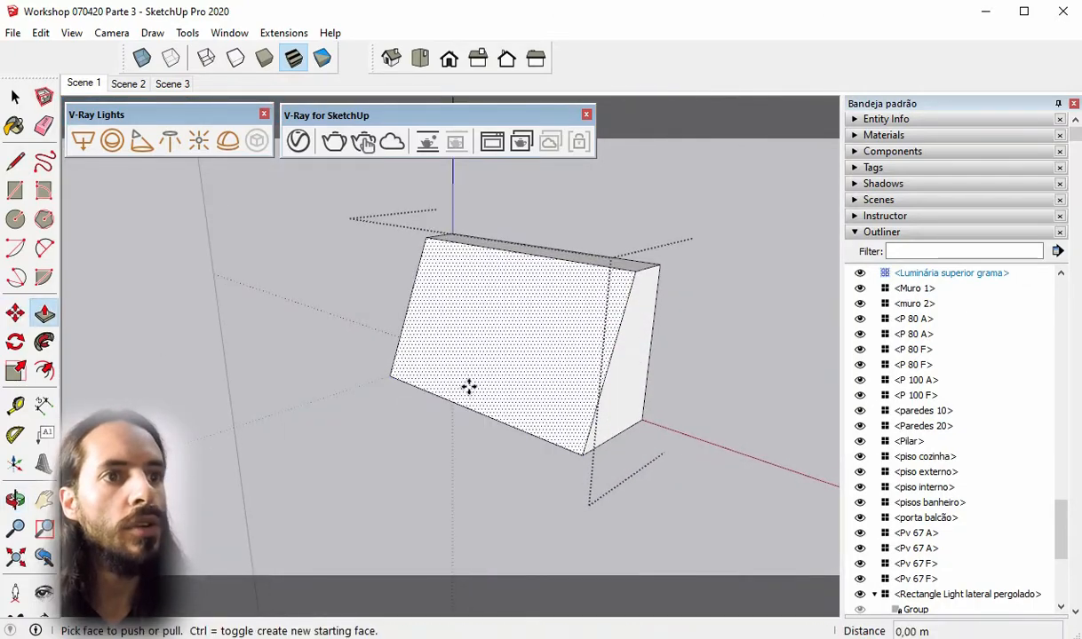
{"action": "middle_click_drag", "start_coordinate": [459, 386], "coordinate": [652, 410]}
{"action": "left_click", "coordinate": [643, 410]}
{"action": "left_click", "coordinate": [566, 374]}
Delete the bottom face of the luminaire so that its body is open underneath
{"action": "middle_click_drag", "start_coordinate": [511, 368], "coordinate": [759, 200]}
{"action": "scroll", "coordinate": [408, 402], "scroll_direction": "up", "scroll_amount": 4}
{"action": "middle_click_drag", "start_coordinate": [555, 427], "coordinate": [468, 338]}
{"action": "left_click", "coordinate": [15, 97]}
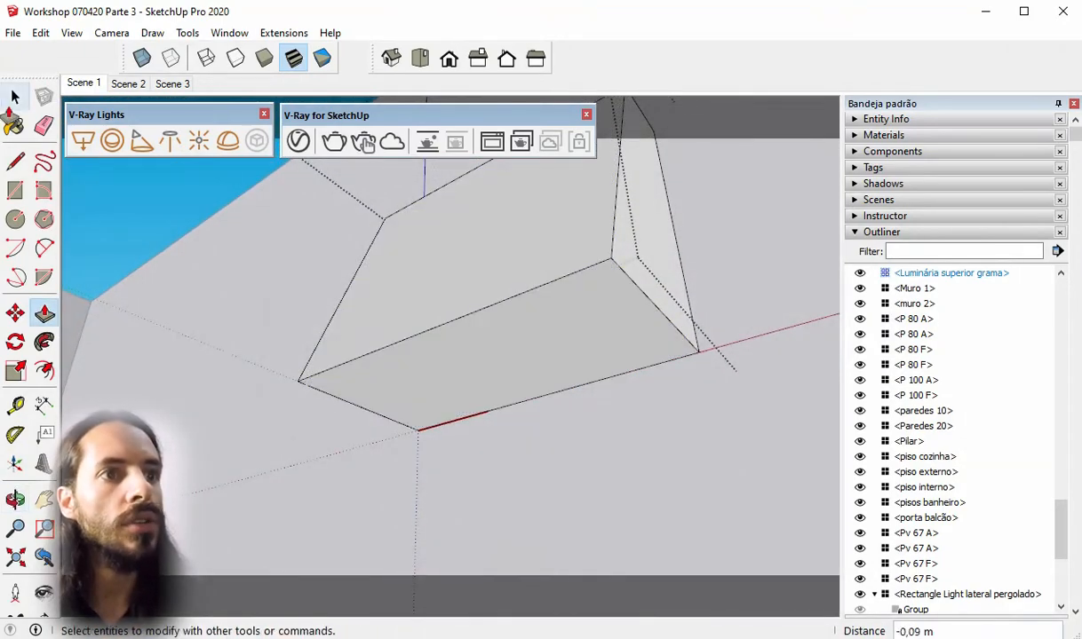
{"action": "left_click", "coordinate": [516, 355]}
{"action": "middle_click_drag", "start_coordinate": [516, 355], "coordinate": [522, 326]}
{"action": "scroll", "coordinate": [529, 364], "scroll_direction": "up", "scroll_amount": 2}
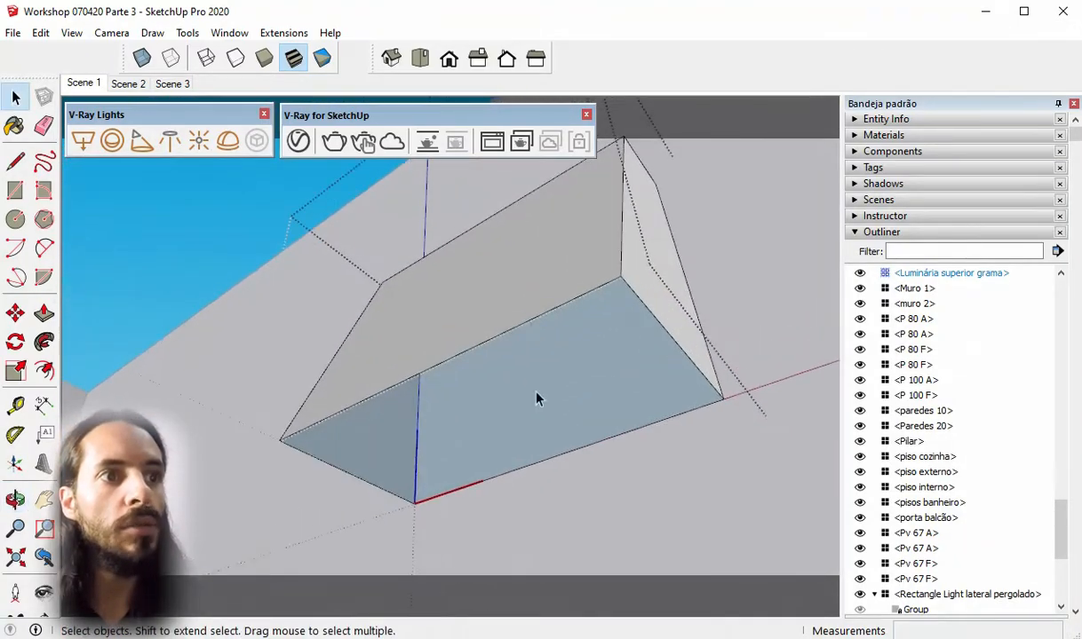
{"action": "middle_click_drag", "start_coordinate": [537, 399], "coordinate": [483, 309]}
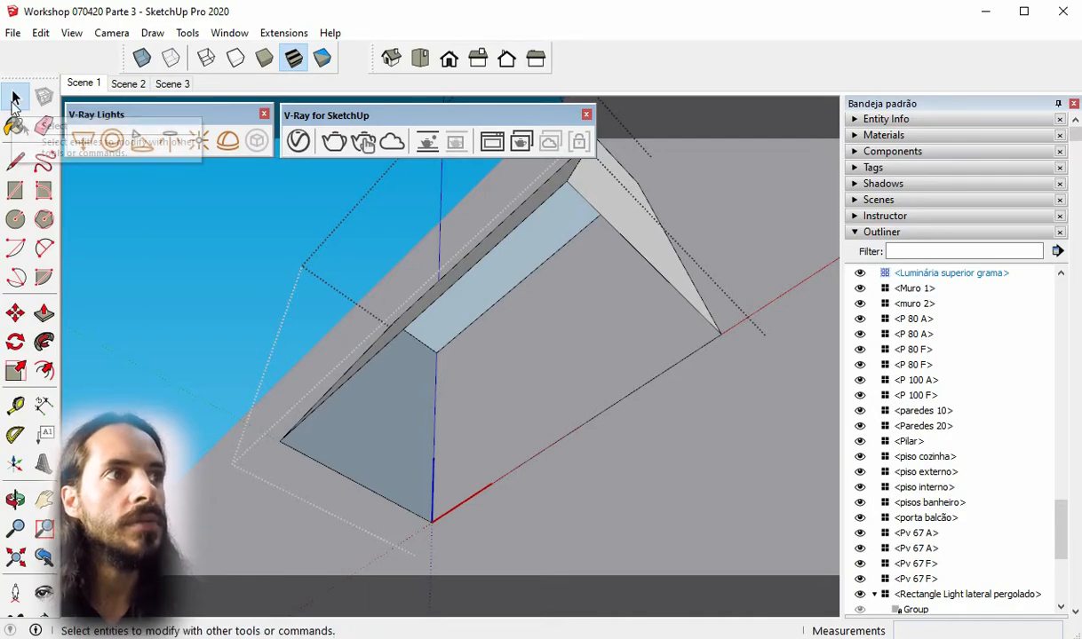
{"action": "middle_click_drag", "start_coordinate": [599, 333], "coordinate": [459, 302]}
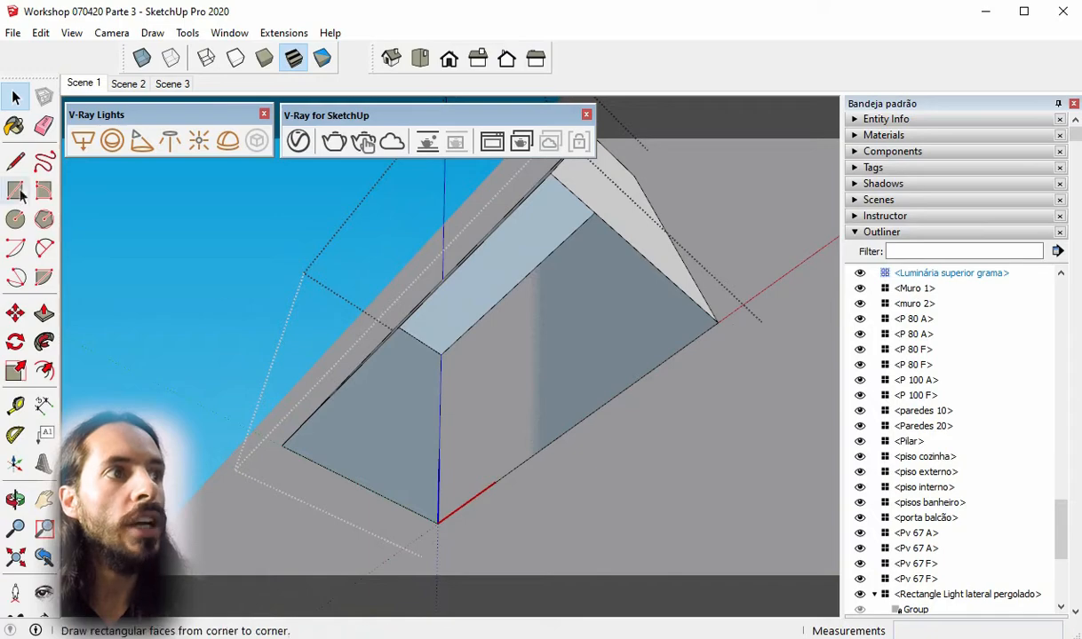
Draw a line down the centre of the luminaire's back, then another from its midpoint outward along the green axis
{"action": "left_click", "coordinate": [16, 163]}
{"action": "middle_click_drag", "start_coordinate": [444, 346], "coordinate": [663, 337]}
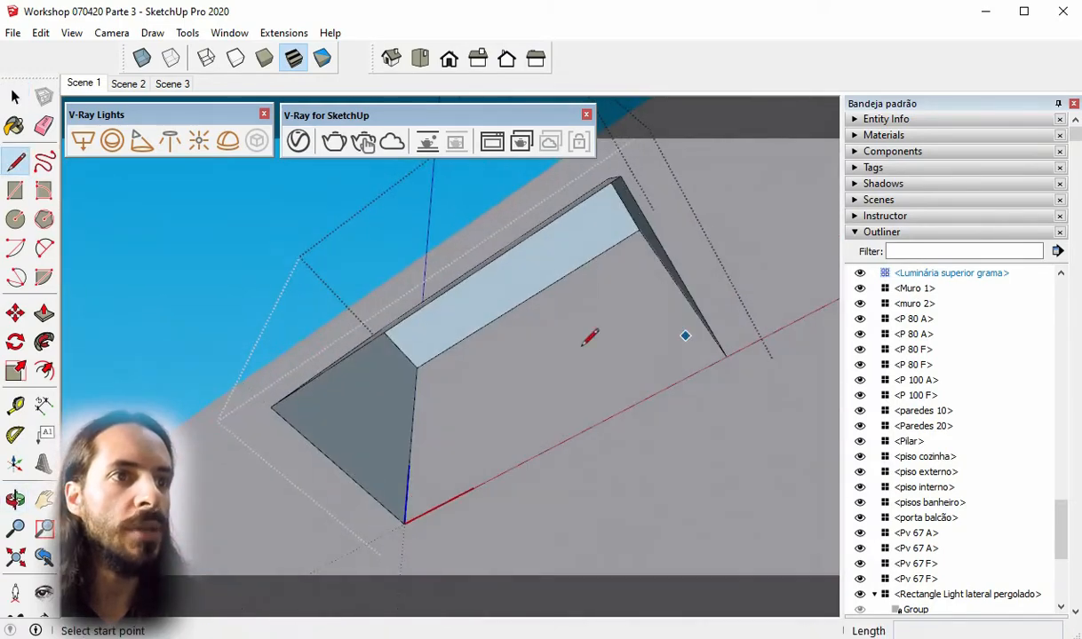
{"action": "middle_click_drag", "start_coordinate": [538, 335], "coordinate": [531, 301]}
{"action": "left_click", "coordinate": [519, 309]}
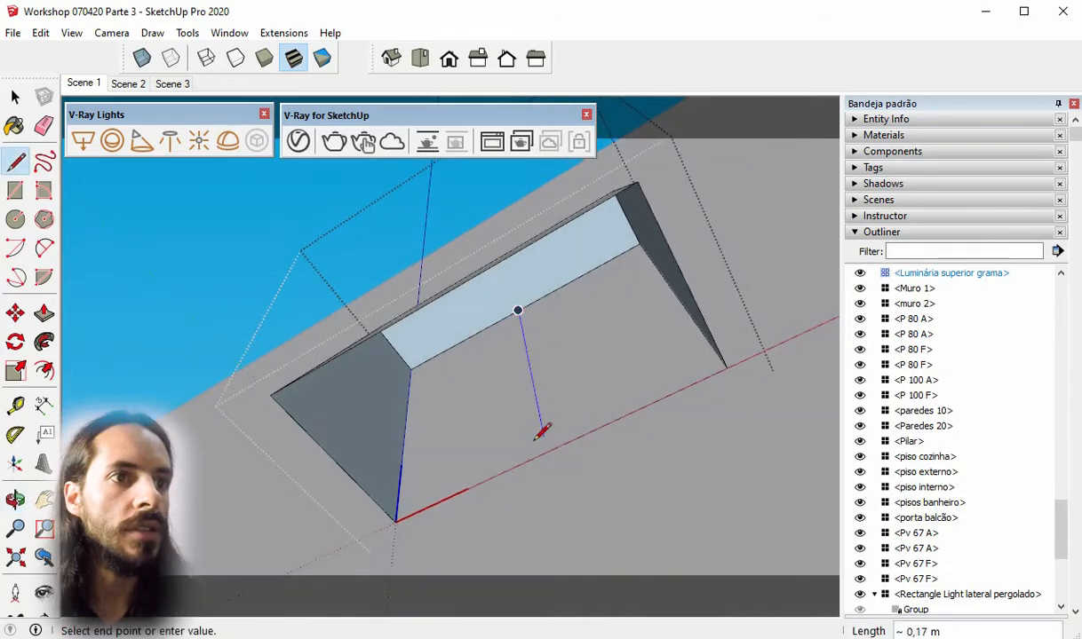
{"action": "middle_click_drag", "start_coordinate": [527, 349], "coordinate": [543, 331]}
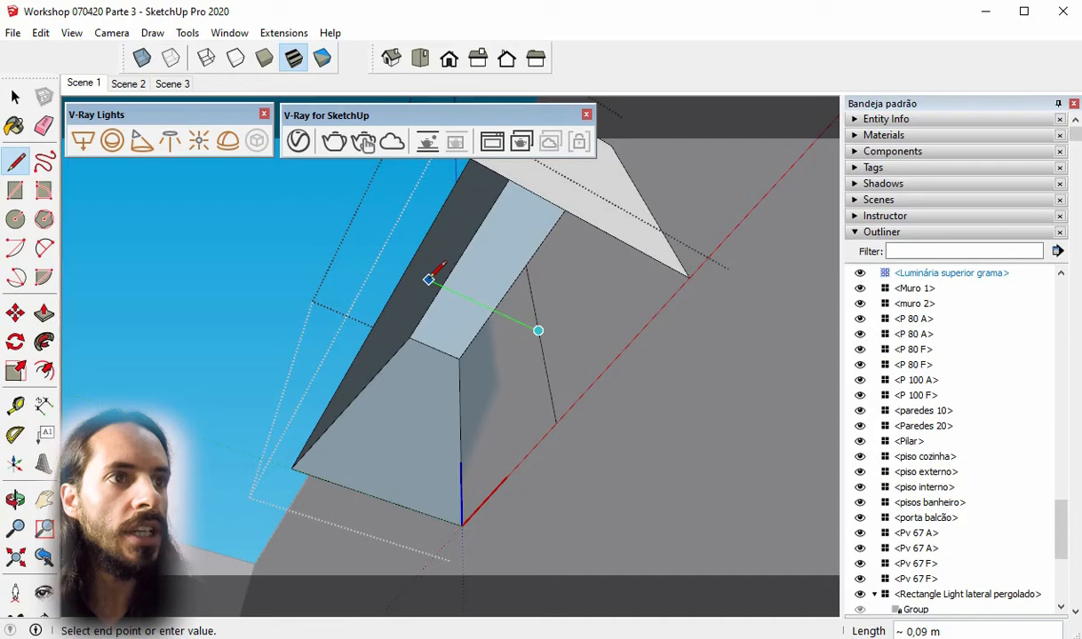
{"action": "middle_click_drag", "start_coordinate": [428, 279], "coordinate": [517, 333]}
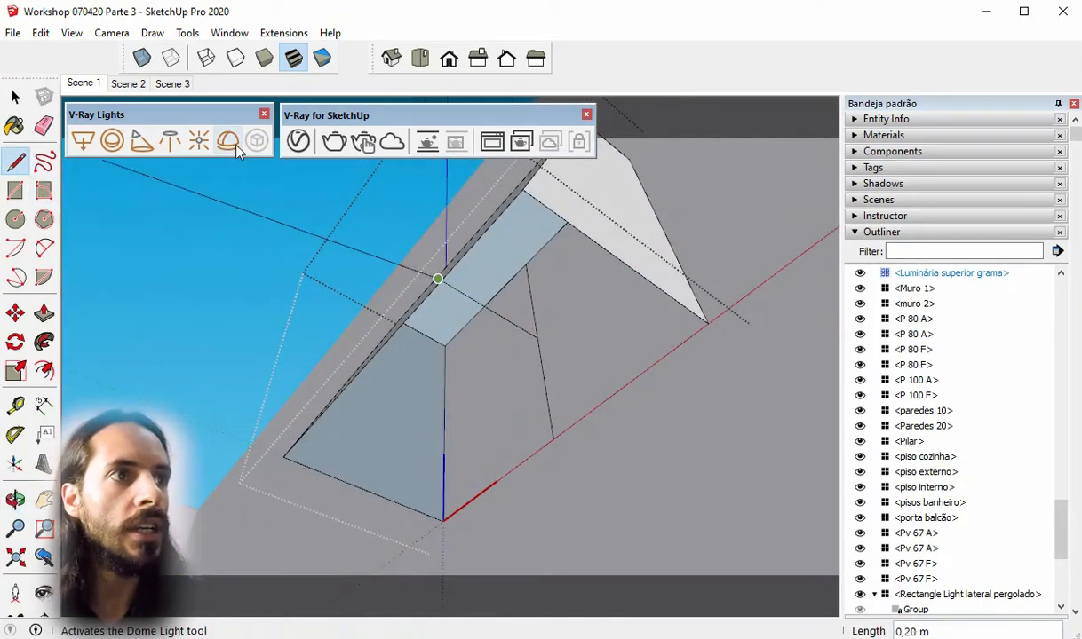
Place a small V-Ray sphere light inside the luminaire on the outward centre line, then leave the component
{"action": "left_click", "coordinate": [114, 140]}
{"action": "middle_click_drag", "start_coordinate": [379, 247], "coordinate": [495, 317]}
{"action": "left_click", "coordinate": [494, 314]}
{"action": "left_click", "coordinate": [464, 300]}
{"action": "middle_click_drag", "start_coordinate": [465, 300], "coordinate": [249, 280]}
{"action": "key", "text": "space"}
{"action": "middle_click_drag", "start_coordinate": [508, 315], "coordinate": [666, 531]}
{"action": "scroll", "coordinate": [597, 391], "scroll_direction": "down", "scroll_amount": 3}
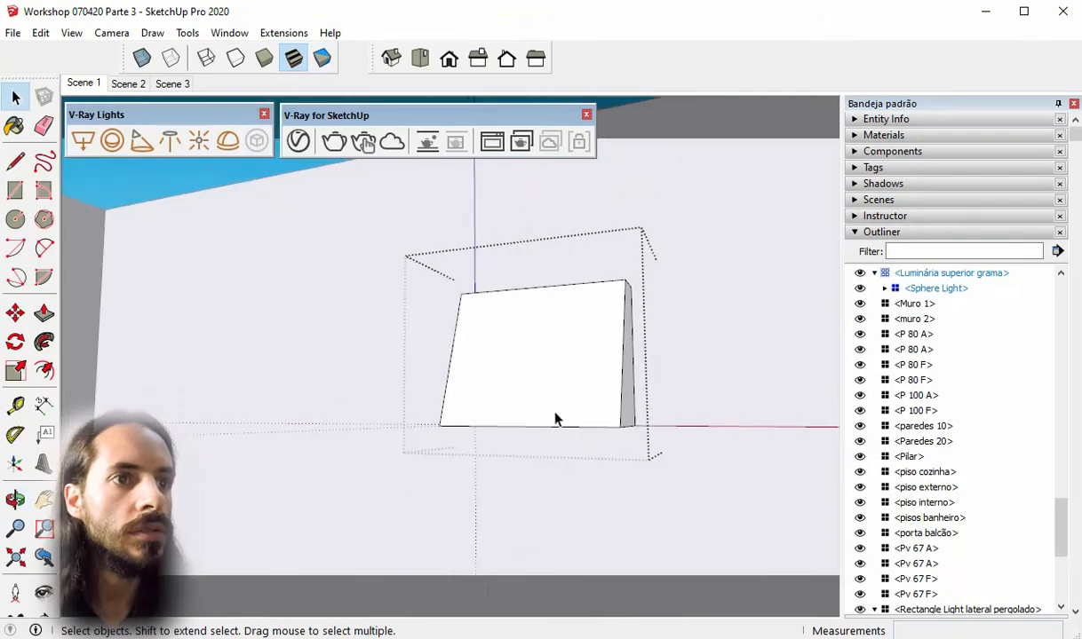
{"action": "middle_click_drag", "start_coordinate": [555, 418], "coordinate": [404, 222]}
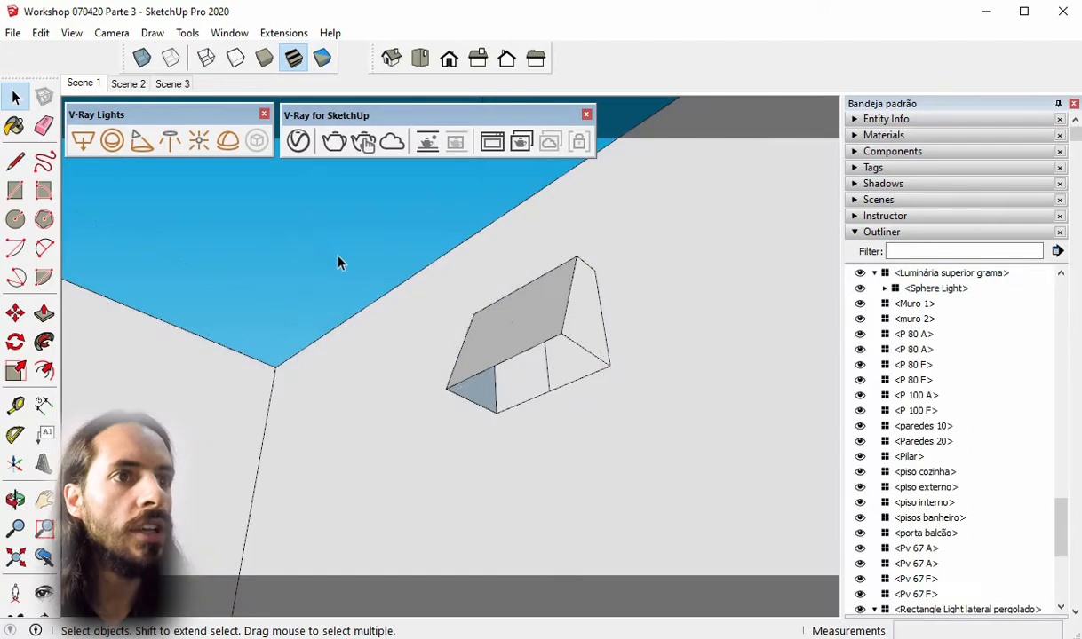
{"action": "middle_click_drag", "start_coordinate": [338, 261], "coordinate": [545, 376]}
{"action": "scroll", "coordinate": [563, 382], "scroll_direction": "up", "scroll_amount": 5}
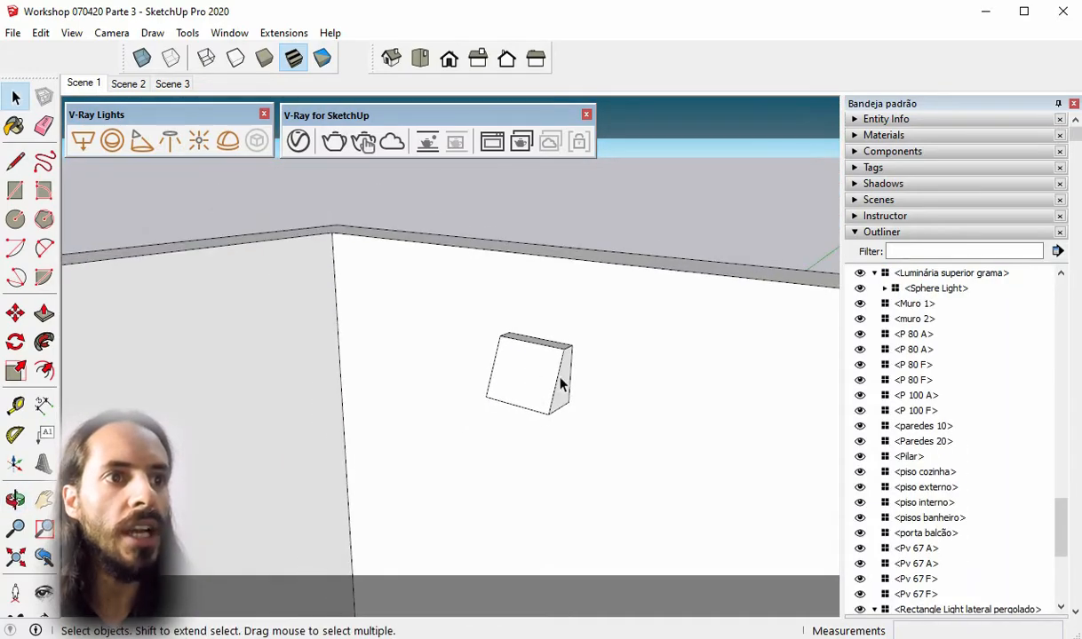
Move the upper luminaire along the end wall by 0,09 m to align its centre with the midpoint of the wall's top edge
{"action": "scroll", "coordinate": [488, 339], "scroll_direction": "down", "scroll_amount": 4}
{"action": "scroll", "coordinate": [541, 360], "scroll_direction": "up", "scroll_amount": 4}
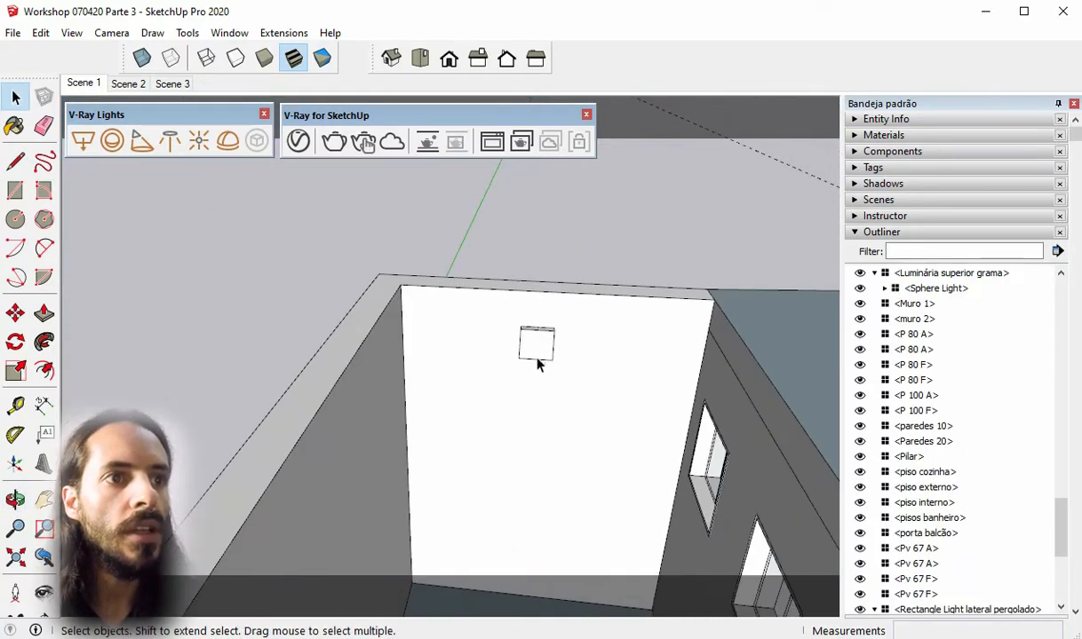
{"action": "left_click", "coordinate": [544, 348]}
{"action": "scroll", "coordinate": [544, 348], "scroll_direction": "up", "scroll_amount": 5}
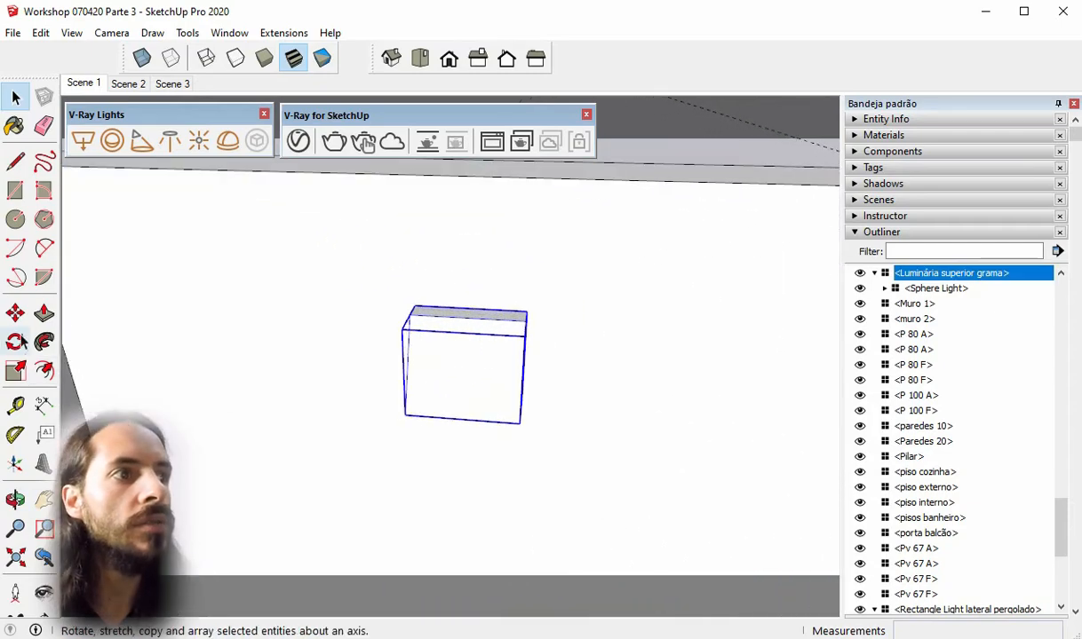
{"action": "left_click", "coordinate": [15, 313]}
{"action": "scroll", "coordinate": [462, 300], "scroll_direction": "up", "scroll_amount": 2}
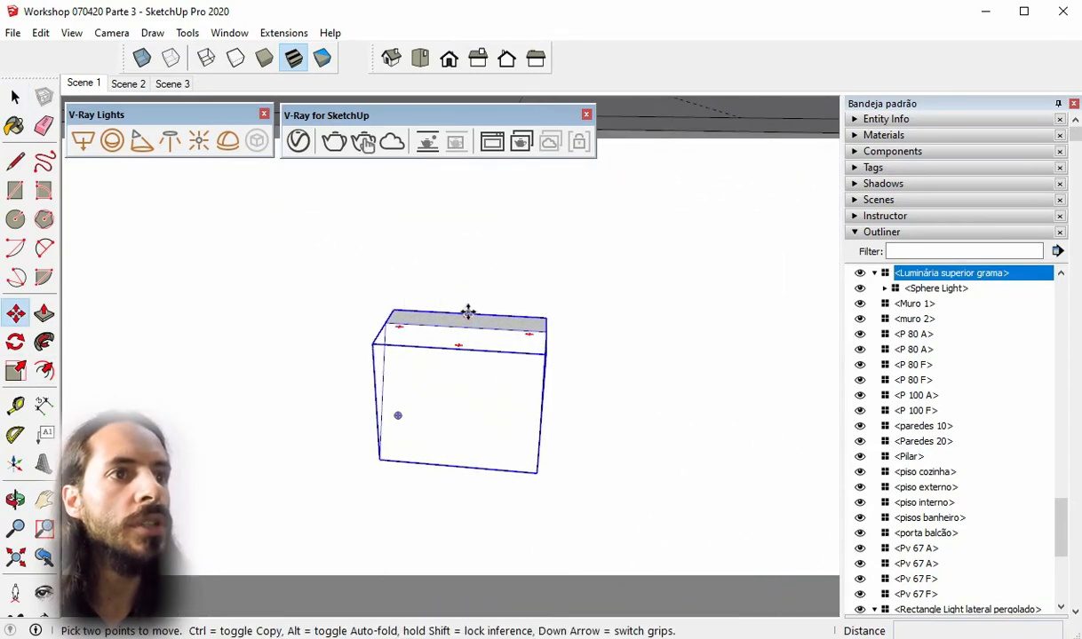
{"action": "left_click", "coordinate": [468, 312]}
{"action": "scroll", "coordinate": [467, 312], "scroll_direction": "down", "scroll_amount": 5}
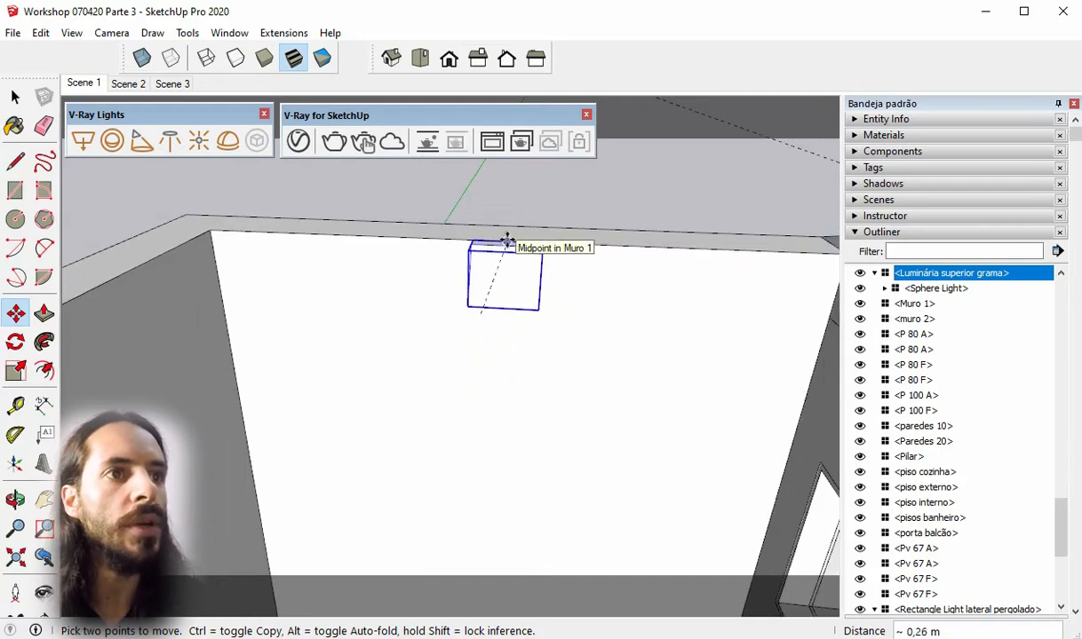
{"action": "scroll", "coordinate": [505, 302], "scroll_direction": "up", "scroll_amount": 1}
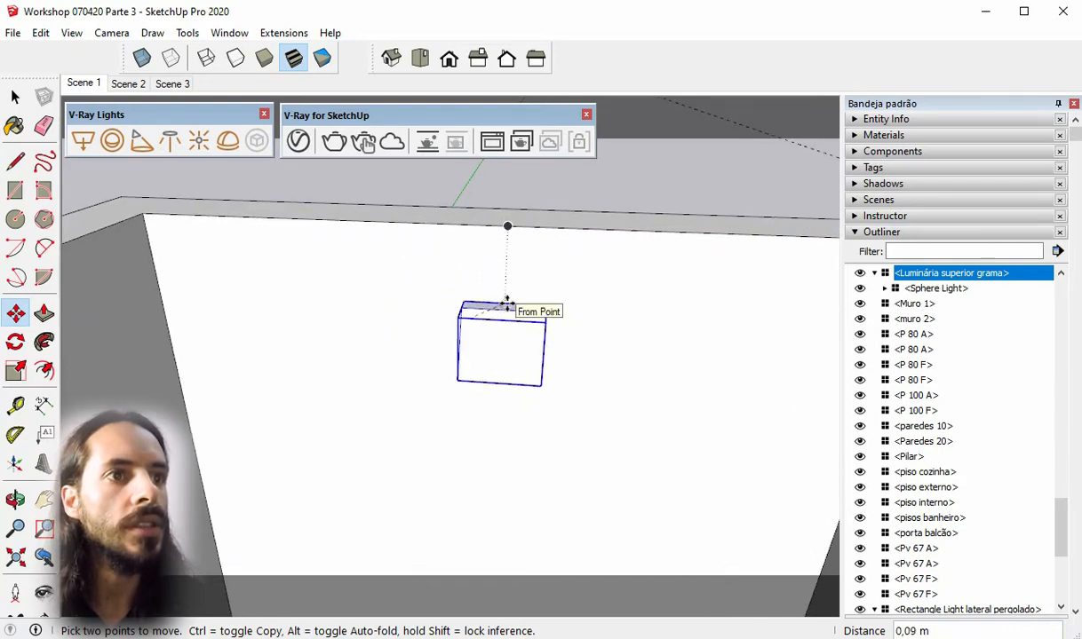
Create a guide parallel to the end wall's top edge, 0,25 m below it at the top of the luminaire
{"action": "middle_click_drag", "start_coordinate": [522, 304], "coordinate": [627, 328]}
{"action": "scroll", "coordinate": [627, 328], "scroll_direction": "up", "scroll_amount": 6}
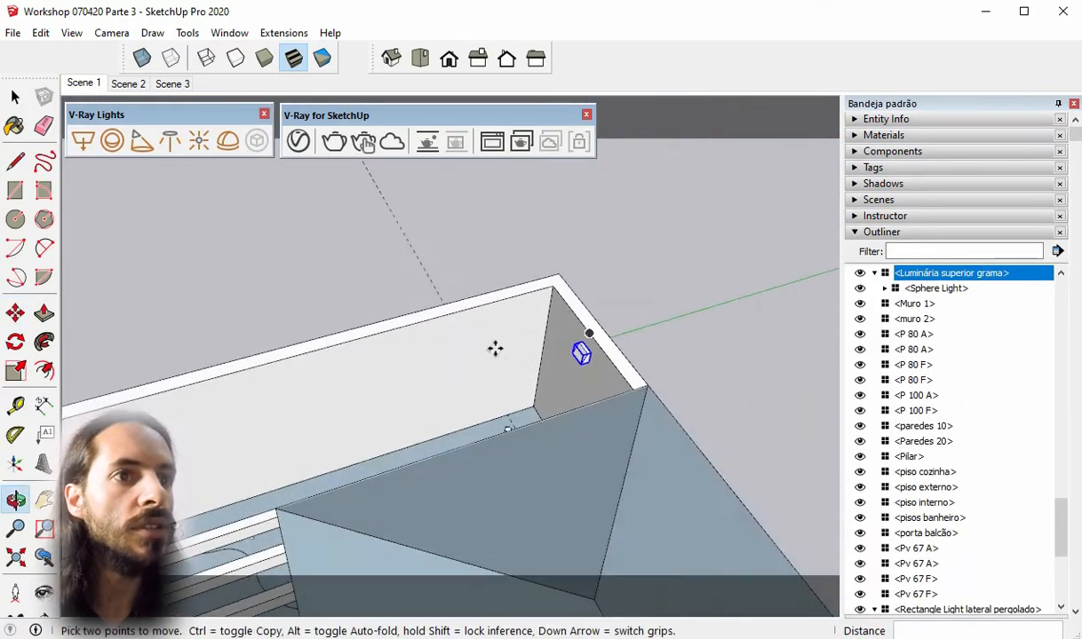
{"action": "left_click", "coordinate": [16, 409]}
{"action": "scroll", "coordinate": [679, 355], "scroll_direction": "up", "scroll_amount": 3}
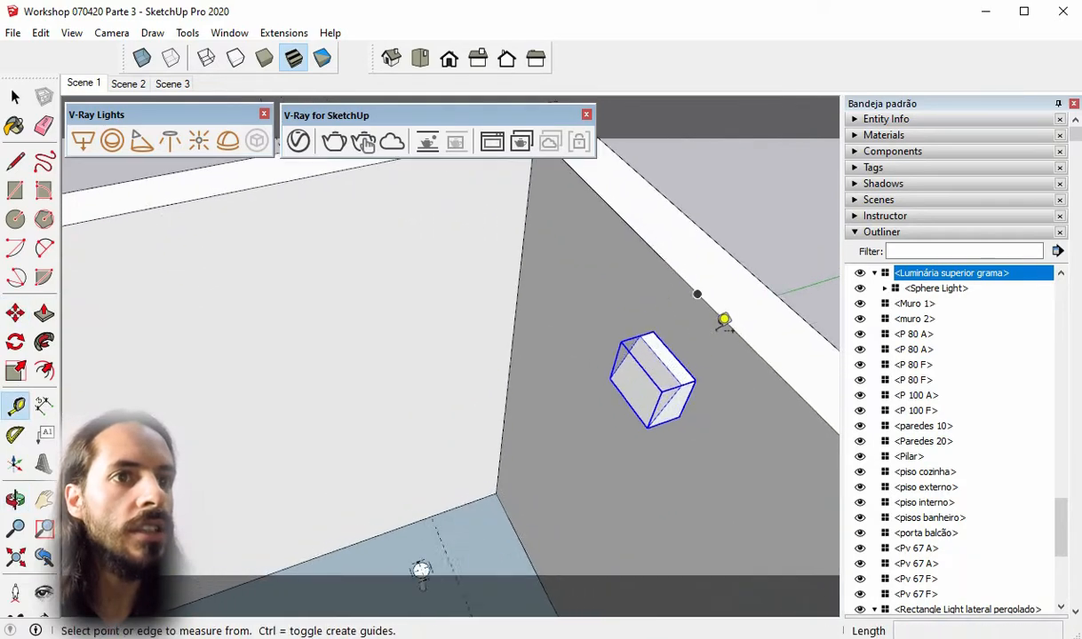
{"action": "left_click", "coordinate": [713, 308]}
{"action": "scroll", "coordinate": [701, 330], "scroll_direction": "up", "scroll_amount": 2}
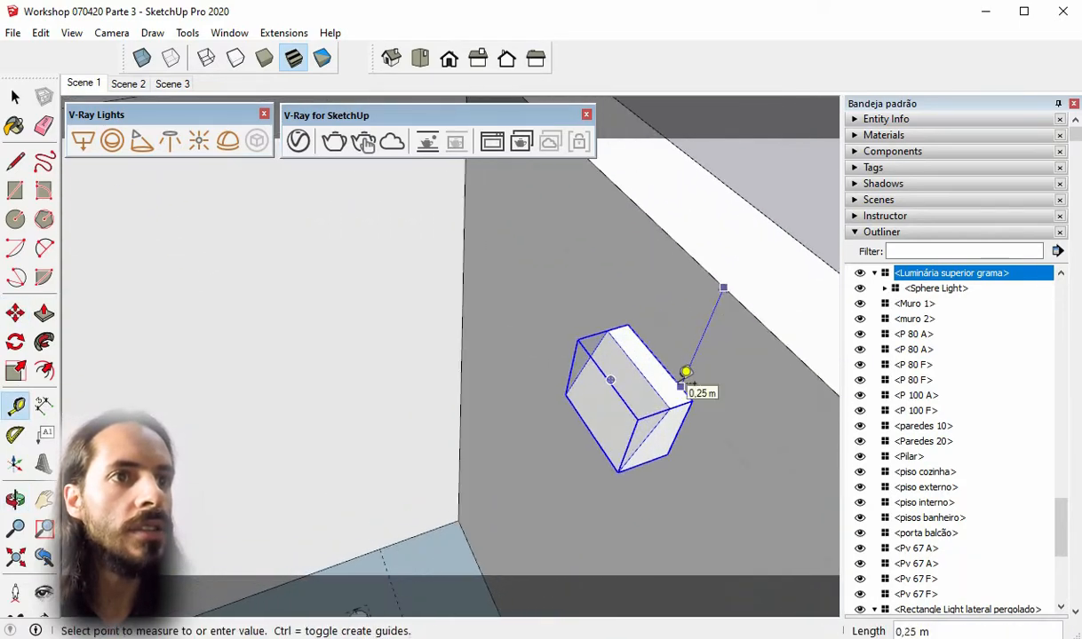
{"action": "left_click", "coordinate": [686, 373]}
Create a guide 0,25 m below the long side wall's top edge, meeting the end wall's guide at the corner
{"action": "scroll", "coordinate": [686, 373], "scroll_direction": "down", "scroll_amount": 3}
{"action": "middle_click_drag", "start_coordinate": [792, 349], "coordinate": [571, 193]}
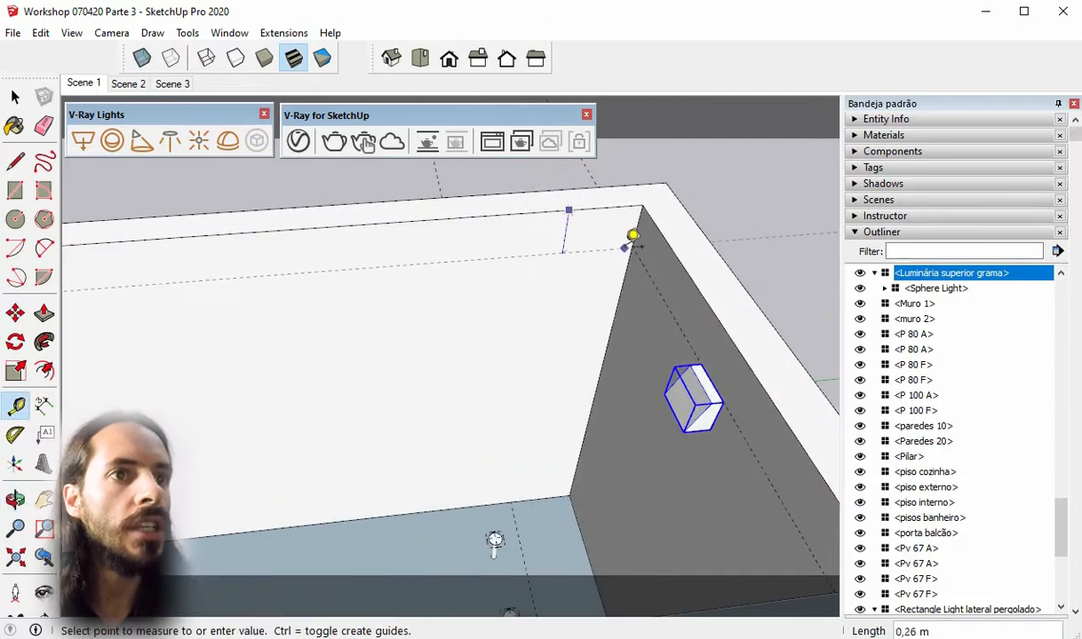
{"action": "scroll", "coordinate": [610, 233], "scroll_direction": "up", "scroll_amount": 2}
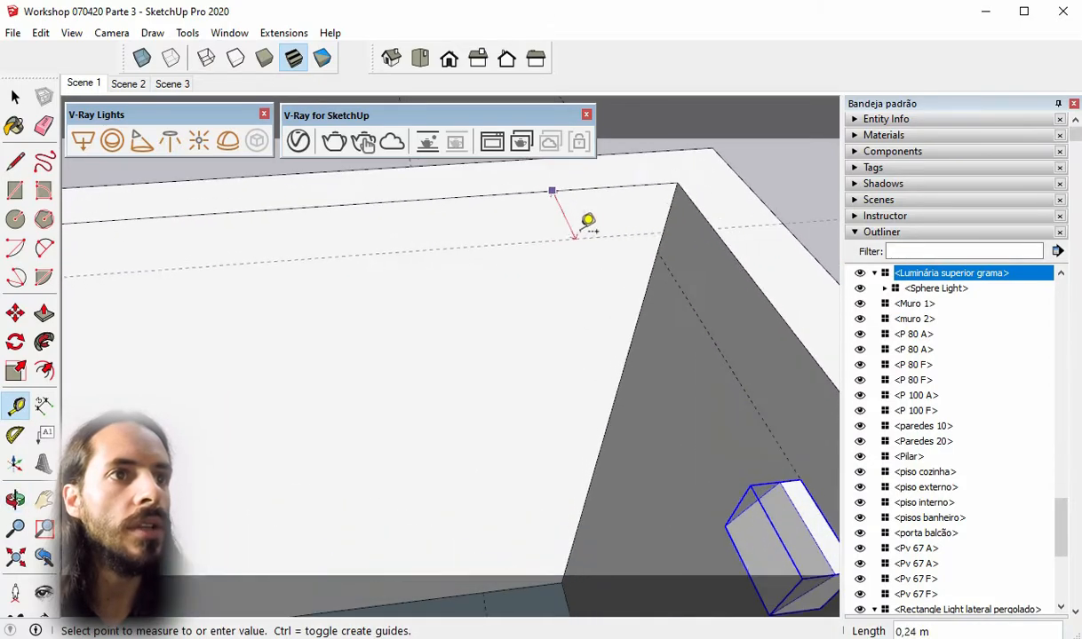
{"action": "left_click", "coordinate": [661, 241]}
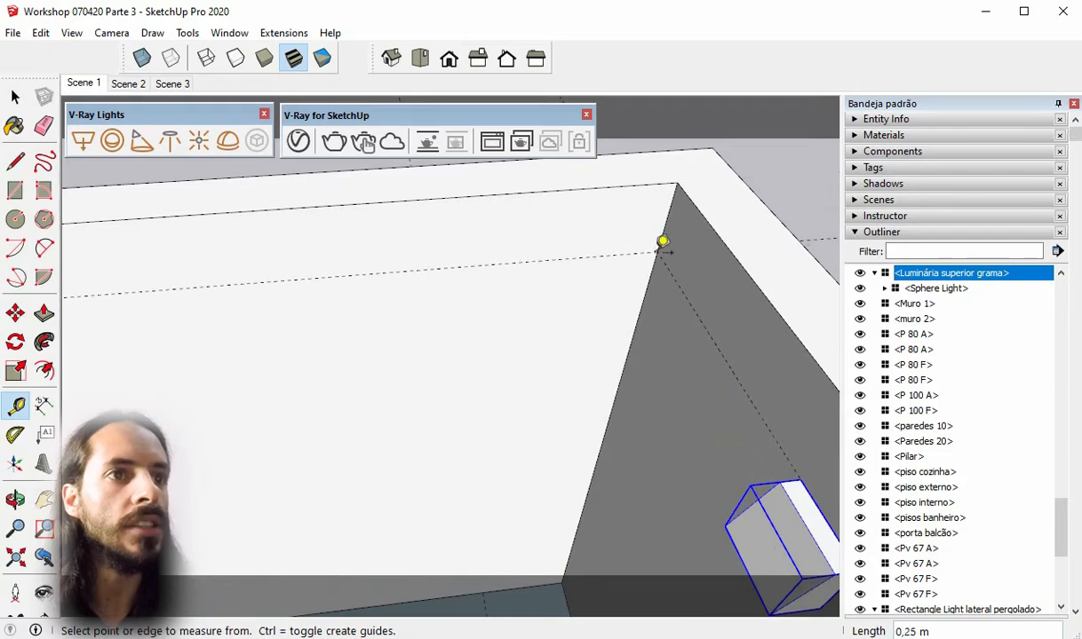
Create a vertical guide on the long side wall, about 0,6 m from the corner with the end wall
{"action": "scroll", "coordinate": [765, 261], "scroll_direction": "down", "scroll_amount": 5}
{"action": "scroll", "coordinate": [737, 271], "scroll_direction": "down", "scroll_amount": 2}
{"action": "middle_click_drag", "start_coordinate": [715, 278], "coordinate": [500, 338]}
{"action": "scroll", "coordinate": [744, 286], "scroll_direction": "up", "scroll_amount": 2}
{"action": "scroll", "coordinate": [746, 286], "scroll_direction": "up", "scroll_amount": 2}
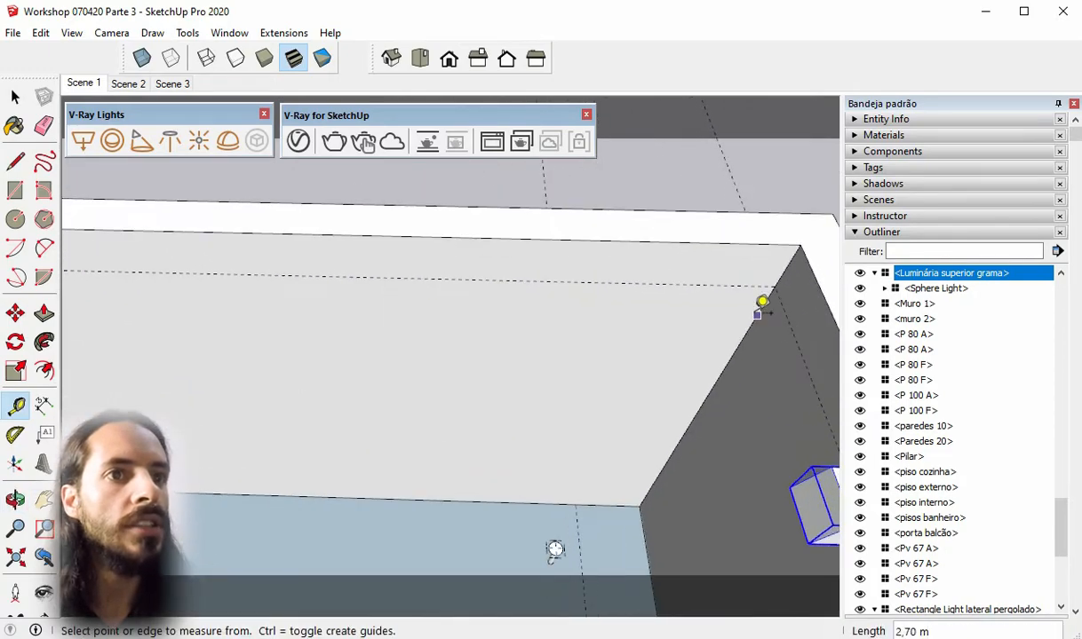
{"action": "left_click", "coordinate": [755, 315]}
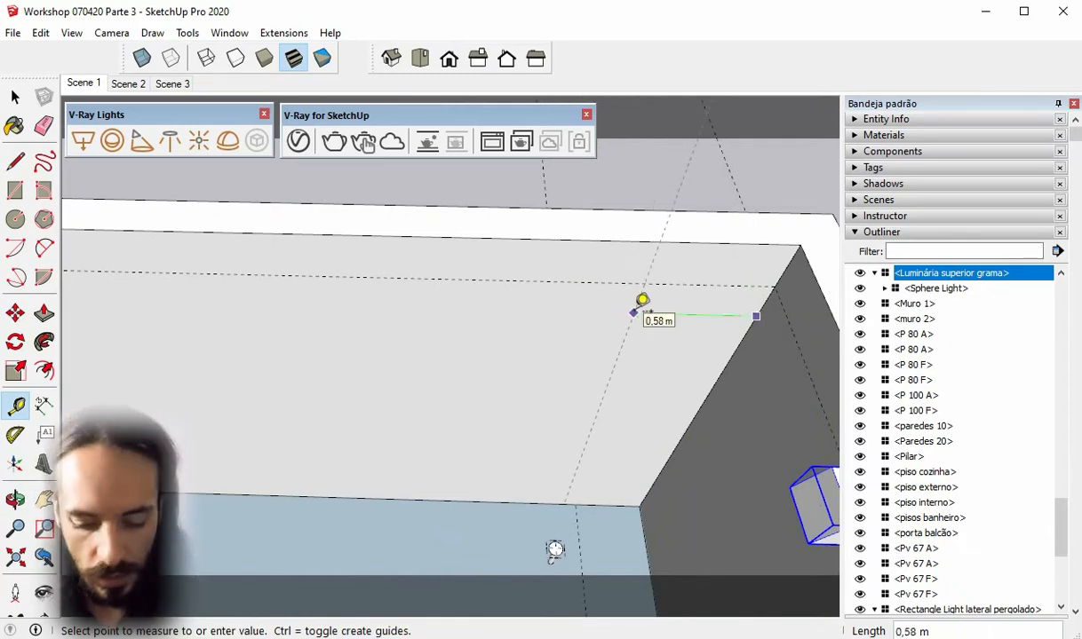
{"action": "scroll", "coordinate": [561, 329], "scroll_direction": "down", "scroll_amount": 2}
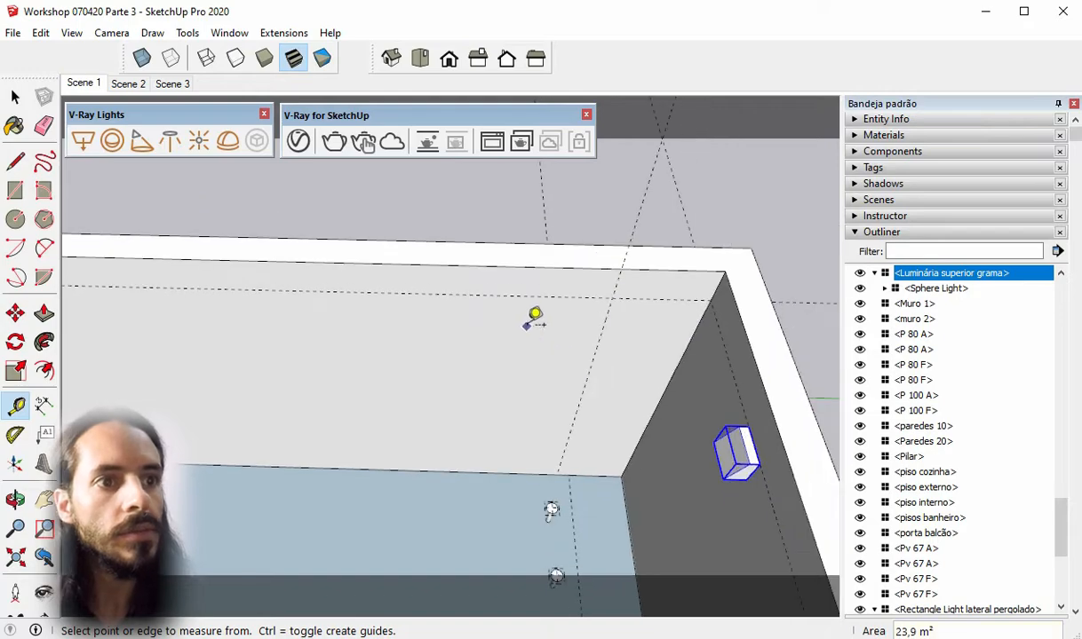
Copy the upper luminaire from the end wall to the guide intersection on the long side wall
{"action": "scroll", "coordinate": [551, 509], "scroll_direction": "up", "scroll_amount": 1}
{"action": "key", "text": "space"}
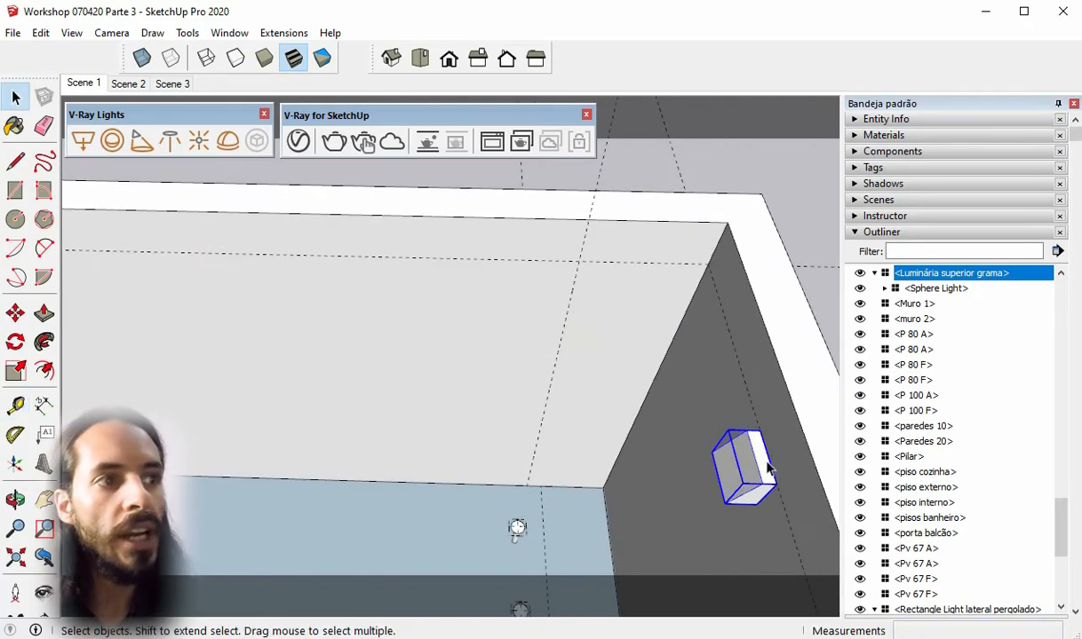
{"action": "left_click", "coordinate": [15, 312]}
{"action": "scroll", "coordinate": [781, 442], "scroll_direction": "up", "scroll_amount": 3}
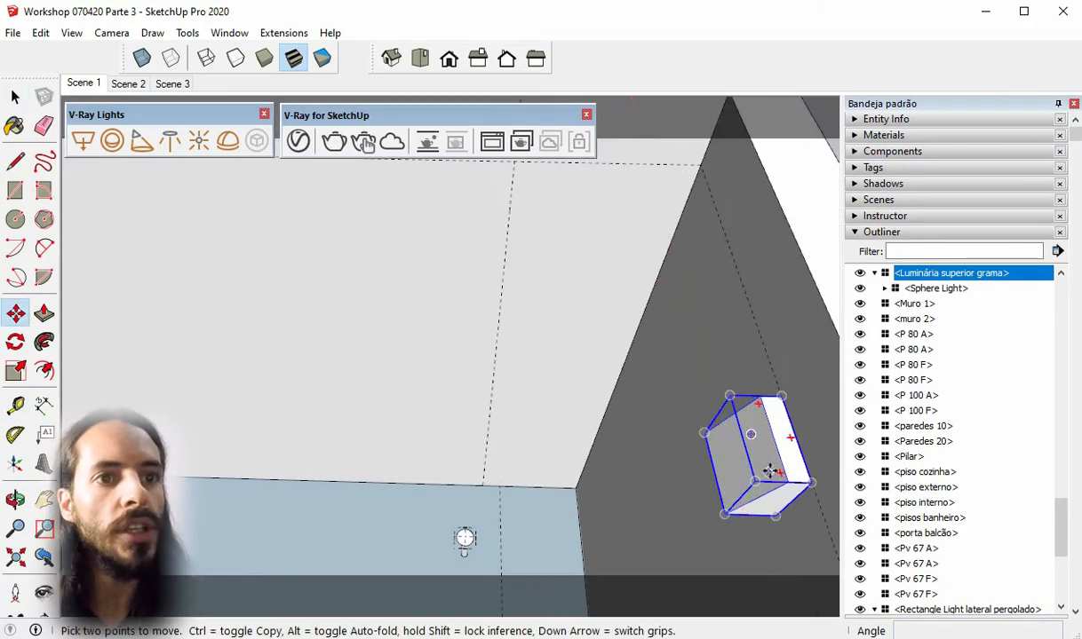
{"action": "left_click", "coordinate": [799, 436]}
{"action": "scroll", "coordinate": [798, 436], "scroll_direction": "down", "scroll_amount": 2}
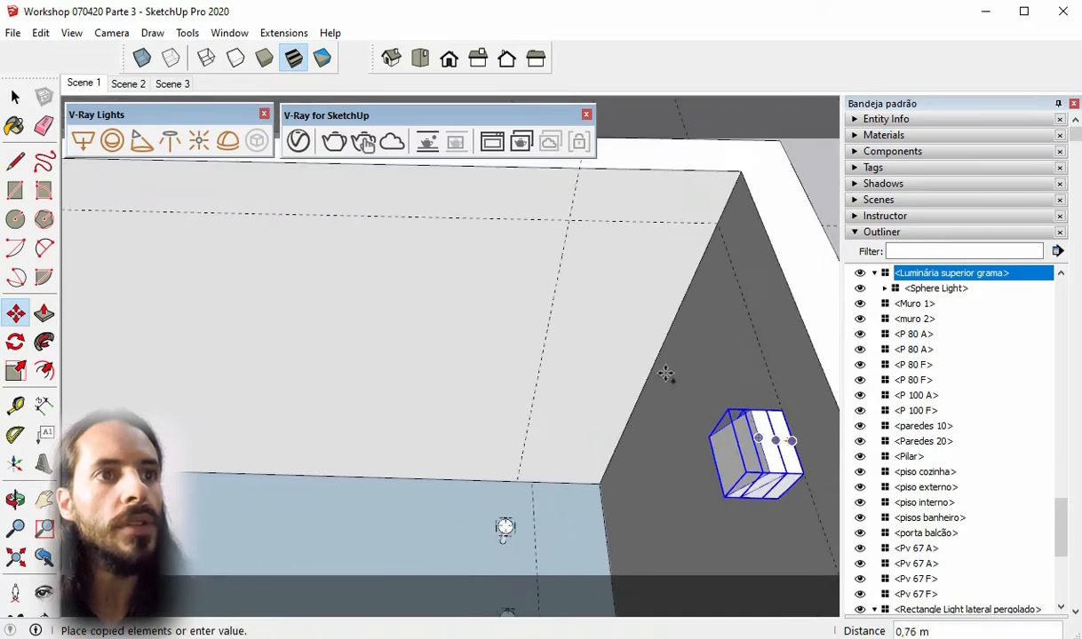
{"action": "scroll", "coordinate": [573, 220], "scroll_direction": "up", "scroll_amount": 2}
{"action": "left_click", "coordinate": [568, 217]}
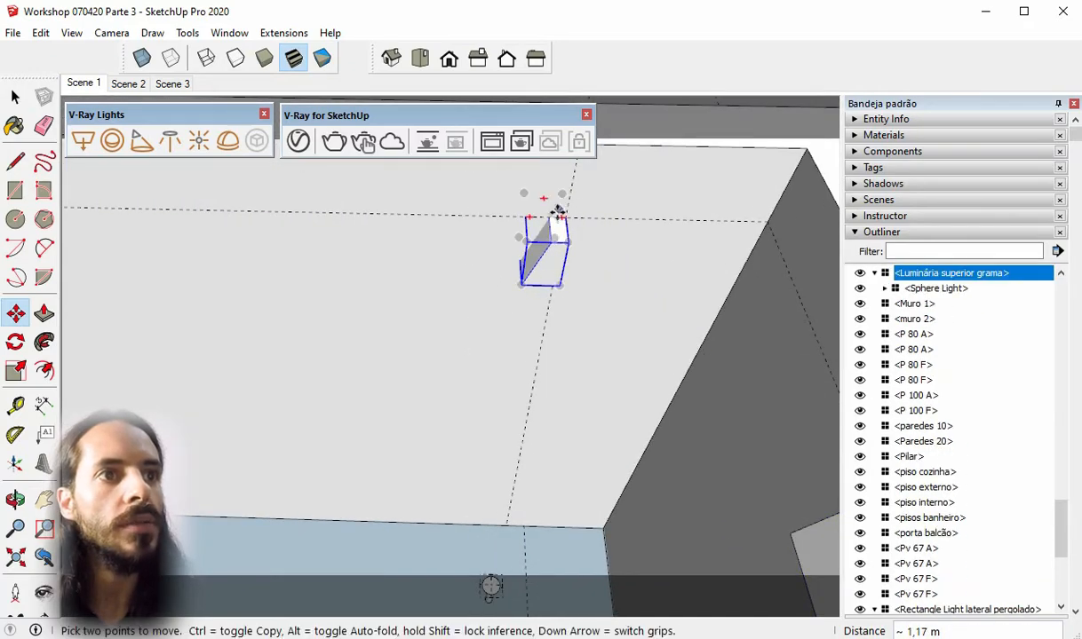
Rotate the copied luminaire so its back is parallel to the long side wall
{"action": "middle_click_drag", "start_coordinate": [549, 222], "coordinate": [527, 296]}
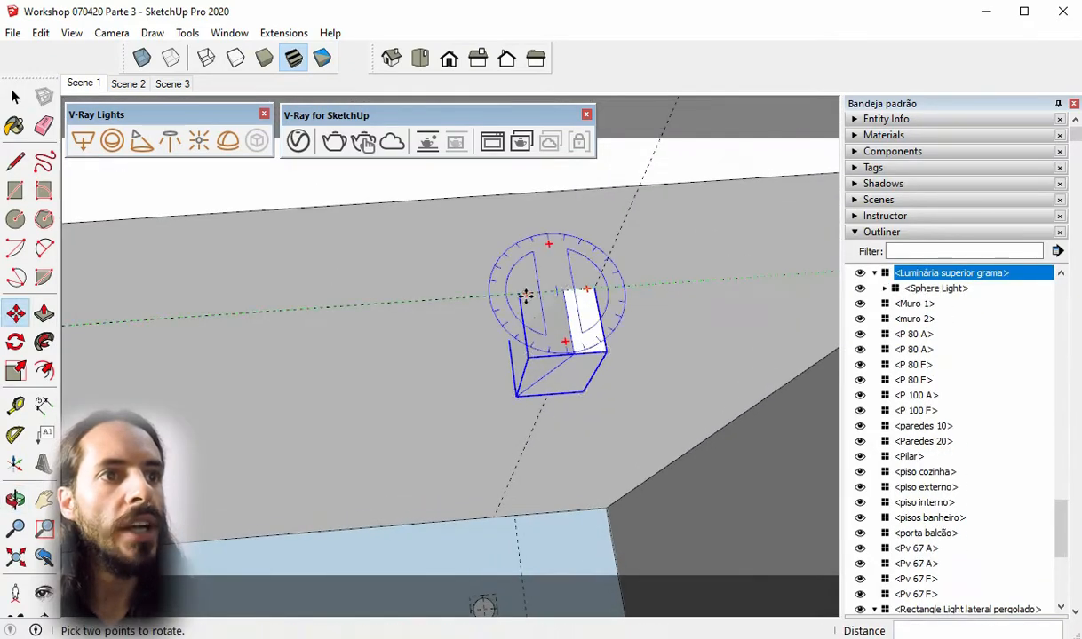
{"action": "left_click", "coordinate": [527, 293]}
{"action": "left_click", "coordinate": [563, 326]}
With X-ray view for reference, move the rotated luminaire about 0,08 m so its back top midpoint meets the guide intersection
{"action": "middle_click_drag", "start_coordinate": [563, 326], "coordinate": [604, 253]}
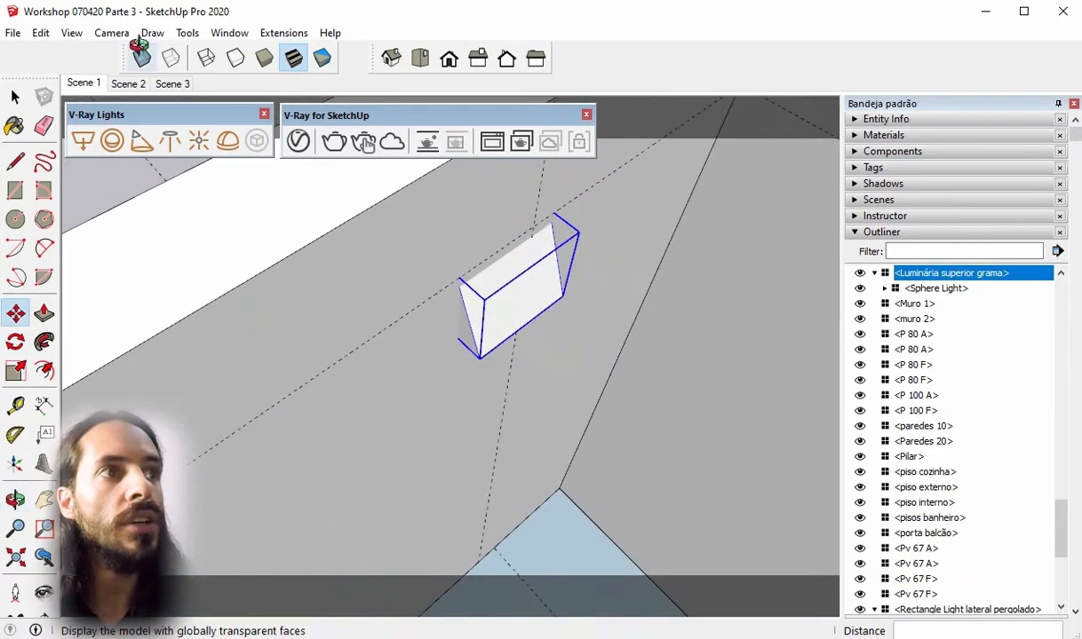
{"action": "left_click", "coordinate": [142, 58]}
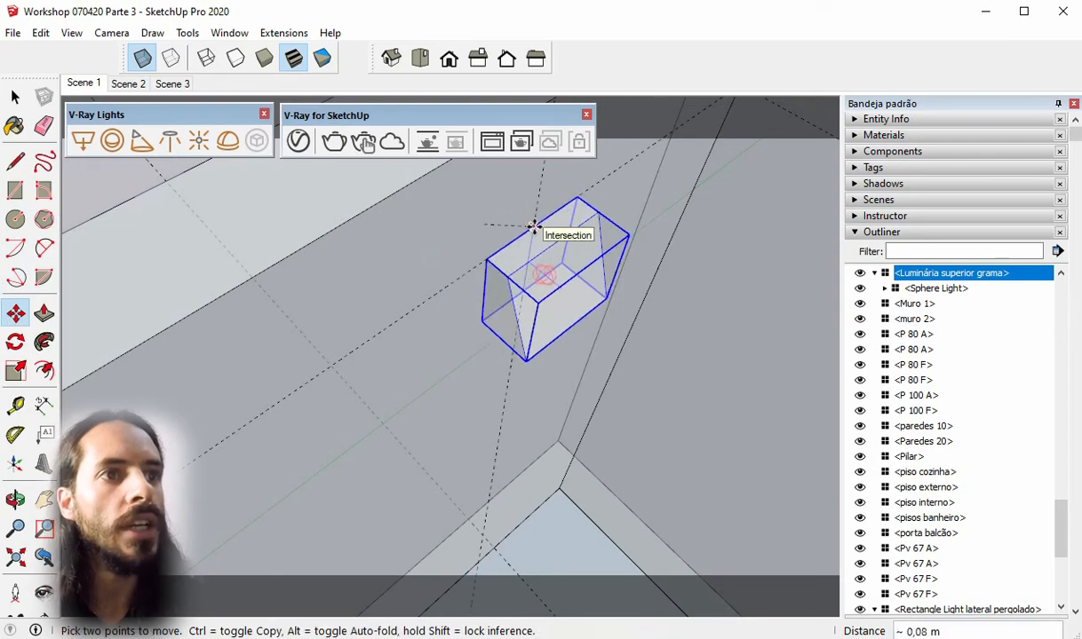
{"action": "left_click", "coordinate": [532, 227]}
{"action": "scroll", "coordinate": [590, 286], "scroll_direction": "down", "scroll_amount": 5}
{"action": "middle_click_drag", "start_coordinate": [404, 158], "coordinate": [711, 342]}
{"action": "scroll", "coordinate": [632, 320], "scroll_direction": "up", "scroll_amount": 5}
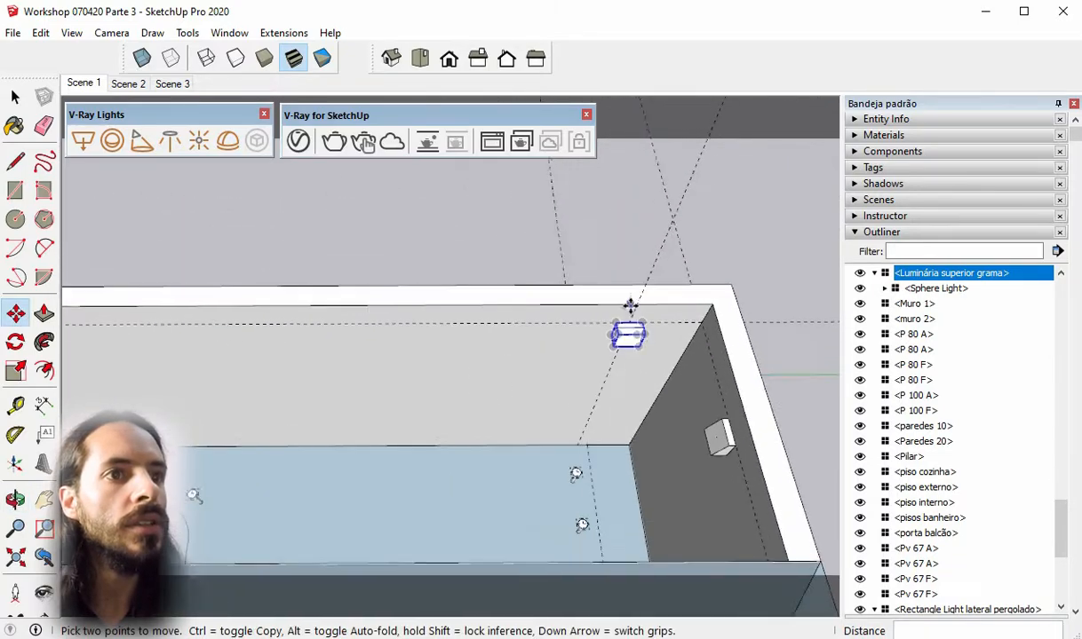
Copy the side wall luminaire along the horizontal guide to a point near the wall's opposite end
{"action": "key", "text": "q"}
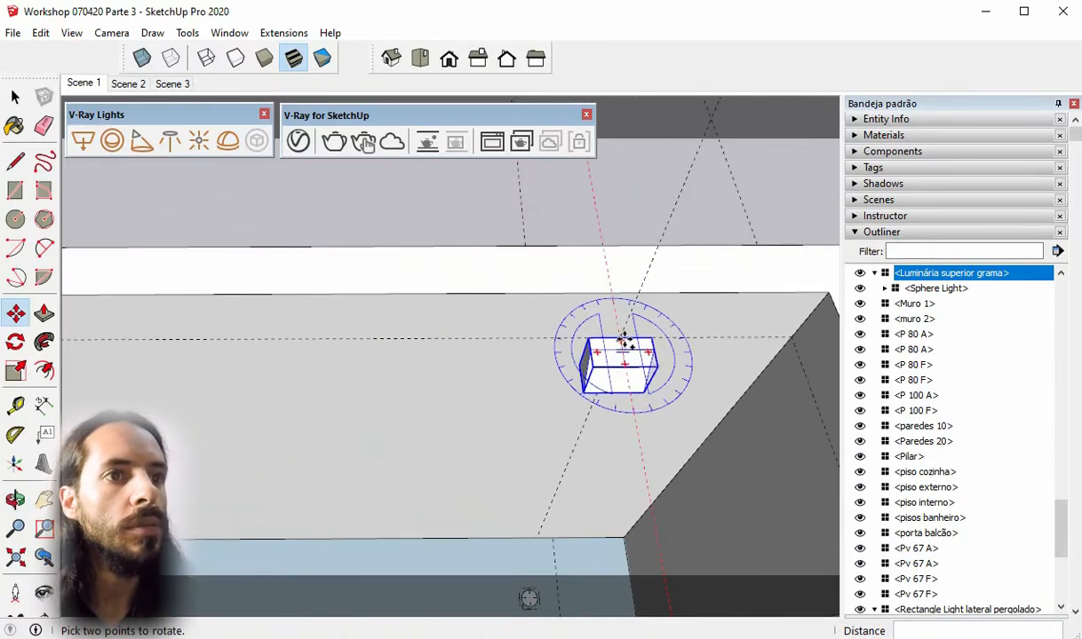
{"action": "key", "text": "m"}
{"action": "scroll", "coordinate": [628, 333], "scroll_direction": "up", "scroll_amount": 1}
{"action": "left_click", "coordinate": [619, 339]}
{"action": "key", "text": "ctrl"}
{"action": "scroll", "coordinate": [524, 339], "scroll_direction": "down", "scroll_amount": 6}
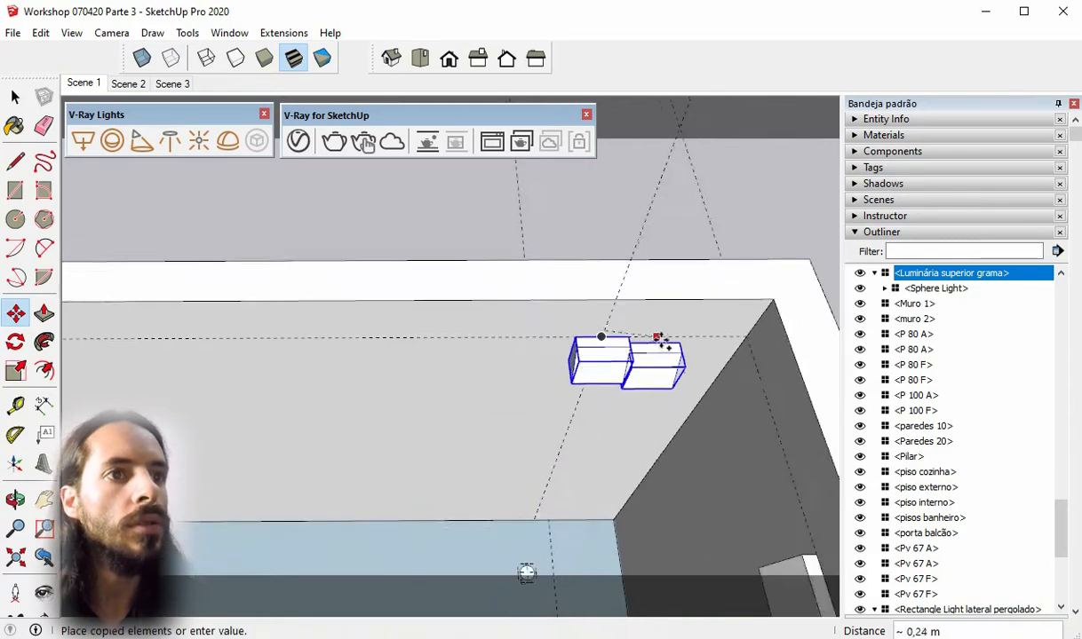
{"action": "scroll", "coordinate": [259, 343], "scroll_direction": "up", "scroll_amount": 1}
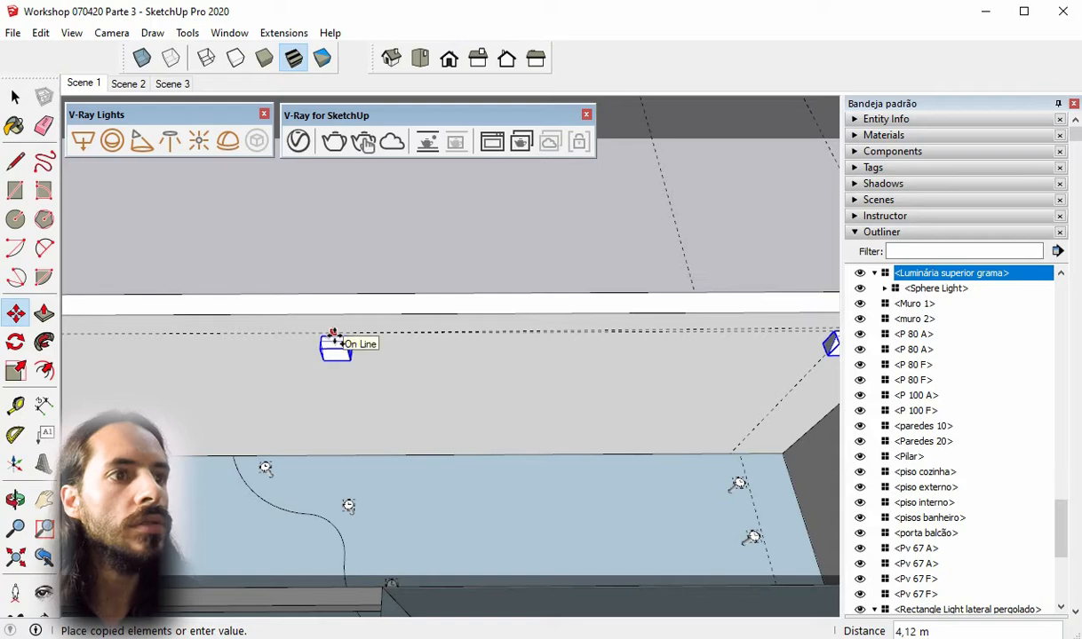
{"action": "scroll", "coordinate": [464, 343], "scroll_direction": "down", "scroll_amount": 1}
{"action": "scroll", "coordinate": [400, 346], "scroll_direction": "down", "scroll_amount": 2}
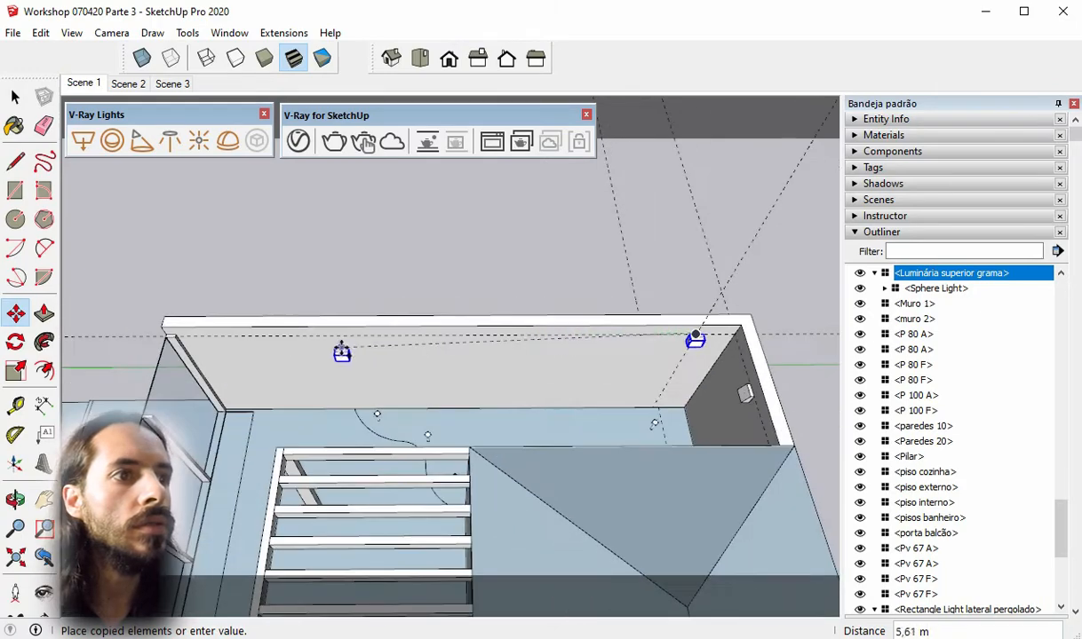
{"action": "scroll", "coordinate": [293, 345], "scroll_direction": "up", "scroll_amount": 2}
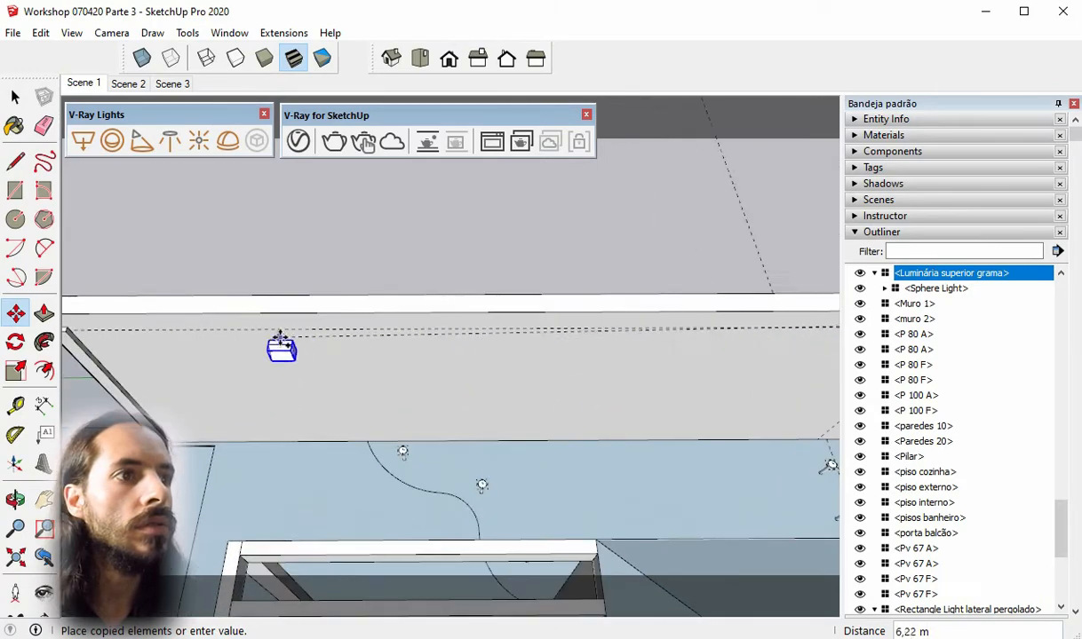
{"action": "left_click", "coordinate": [133, 318]}
{"action": "scroll", "coordinate": [164, 330], "scroll_direction": "down", "scroll_amount": 1}
{"action": "scroll", "coordinate": [168, 334], "scroll_direction": "down", "scroll_amount": 1}
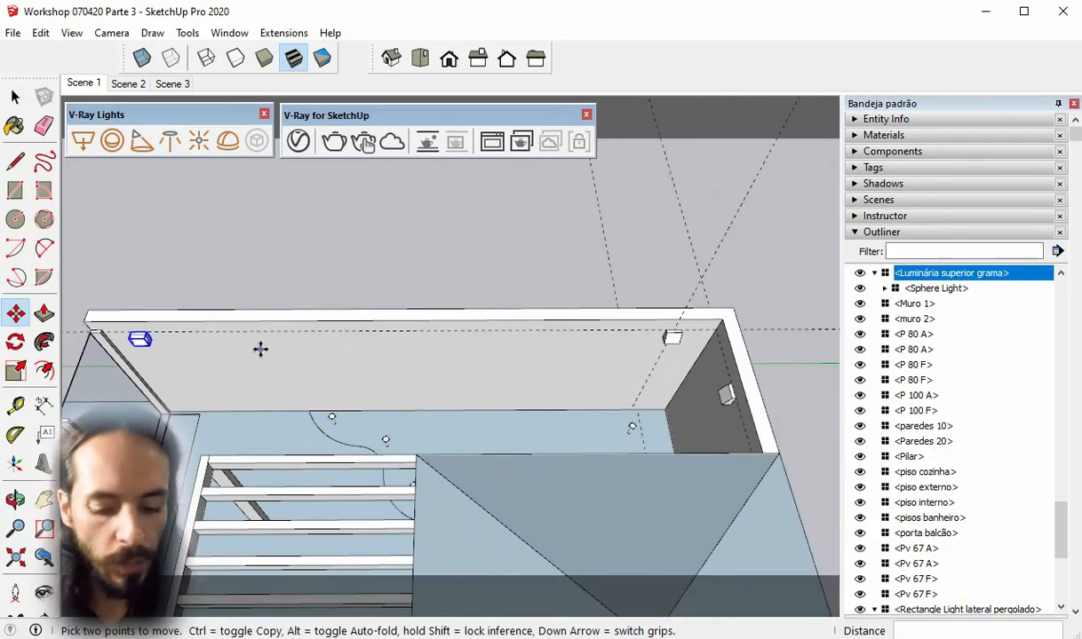
Divide the distance between the two side wall luminaires into 4 equal spaces filled with copies
{"action": "type", "text": "/5"}
{"action": "key", "text": "Return"}
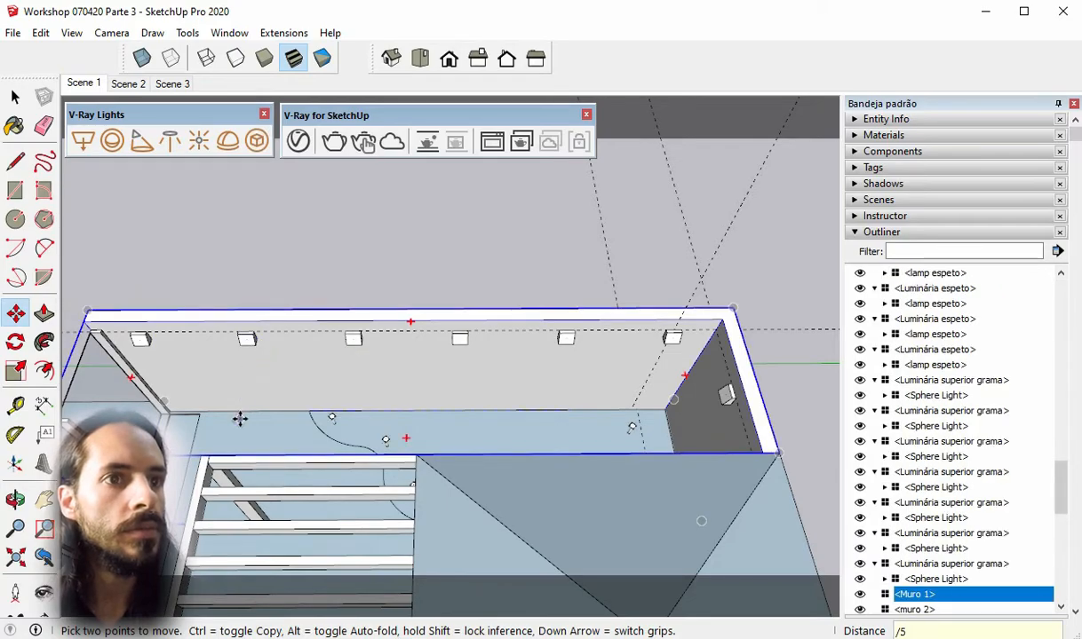
{"action": "middle_click_drag", "start_coordinate": [253, 417], "coordinate": [265, 393]}
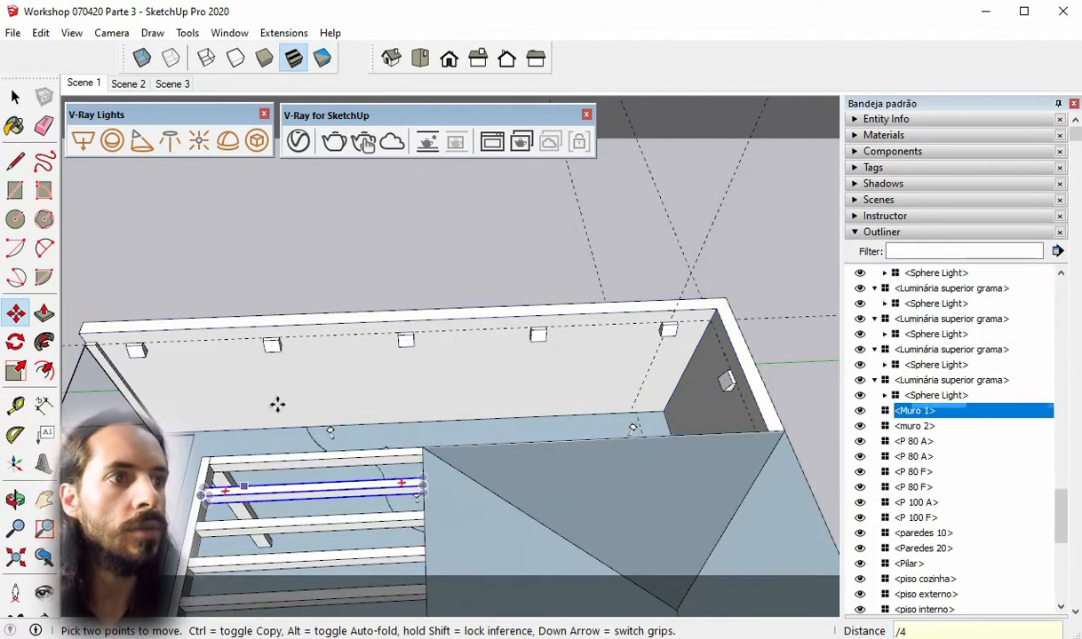
Rename the mesh light in the V-Ray Asset Editor as Mesh Light Espeto
{"action": "middle_click_drag", "start_coordinate": [268, 416], "coordinate": [703, 294]}
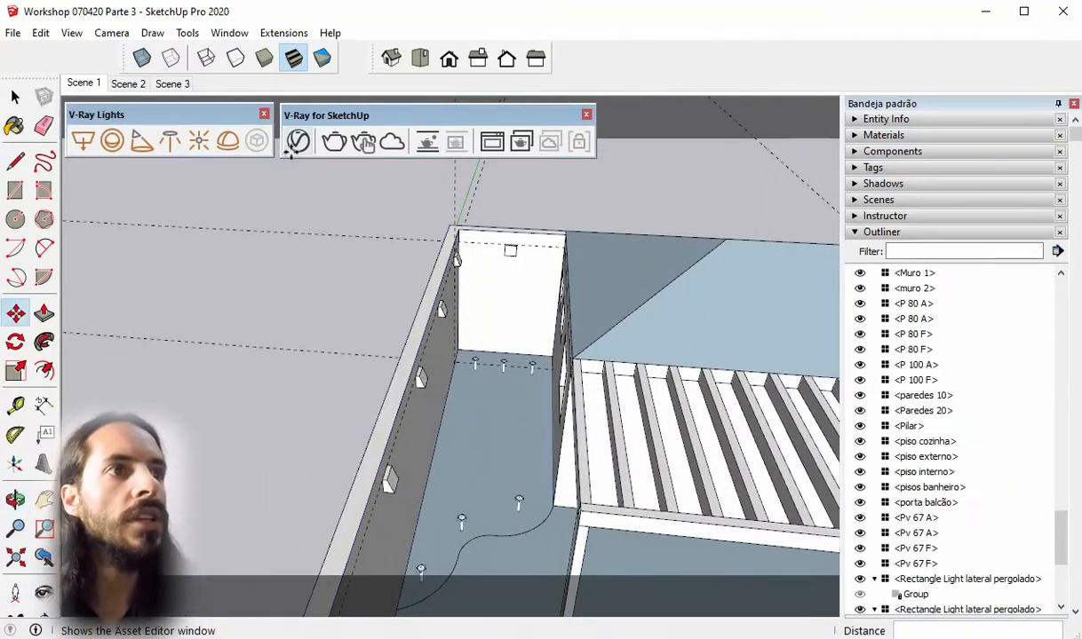
{"action": "left_click", "coordinate": [302, 145]}
{"action": "left_click", "coordinate": [699, 162]}
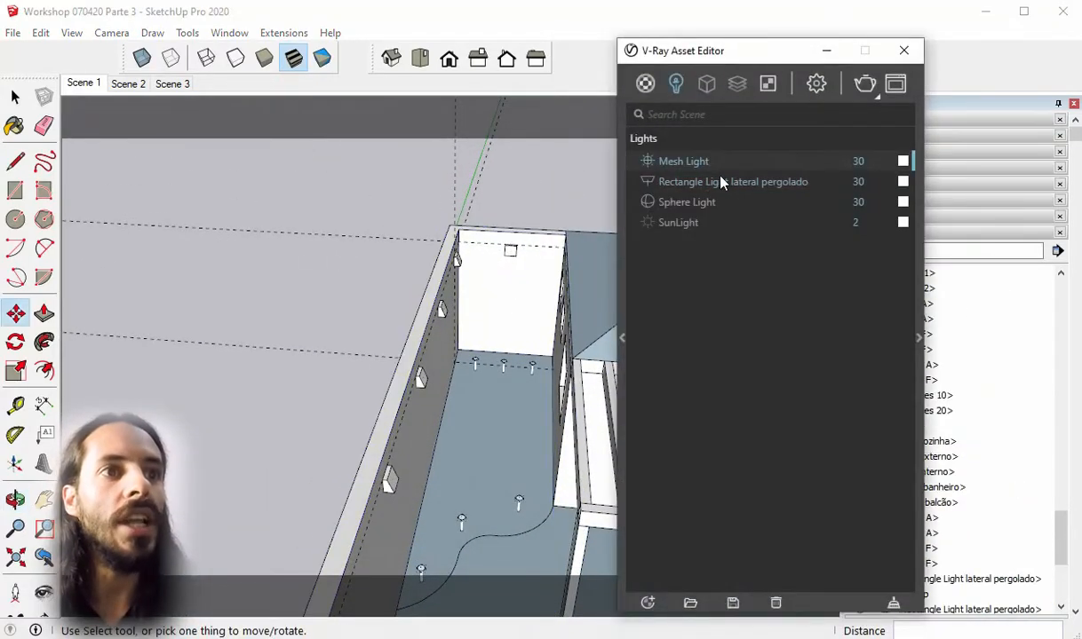
{"action": "scroll", "coordinate": [472, 539], "scroll_direction": "up", "scroll_amount": 2}
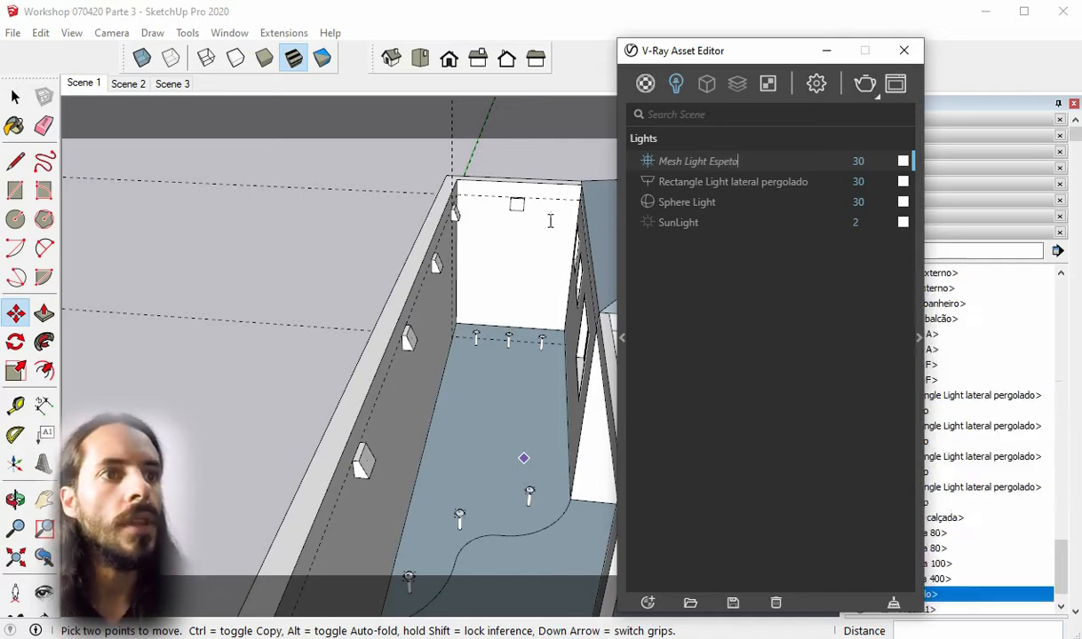
Rename the sphere light as Sphere Light Superior grama and minimize the Asset Editor
{"action": "left_click", "coordinate": [724, 207]}
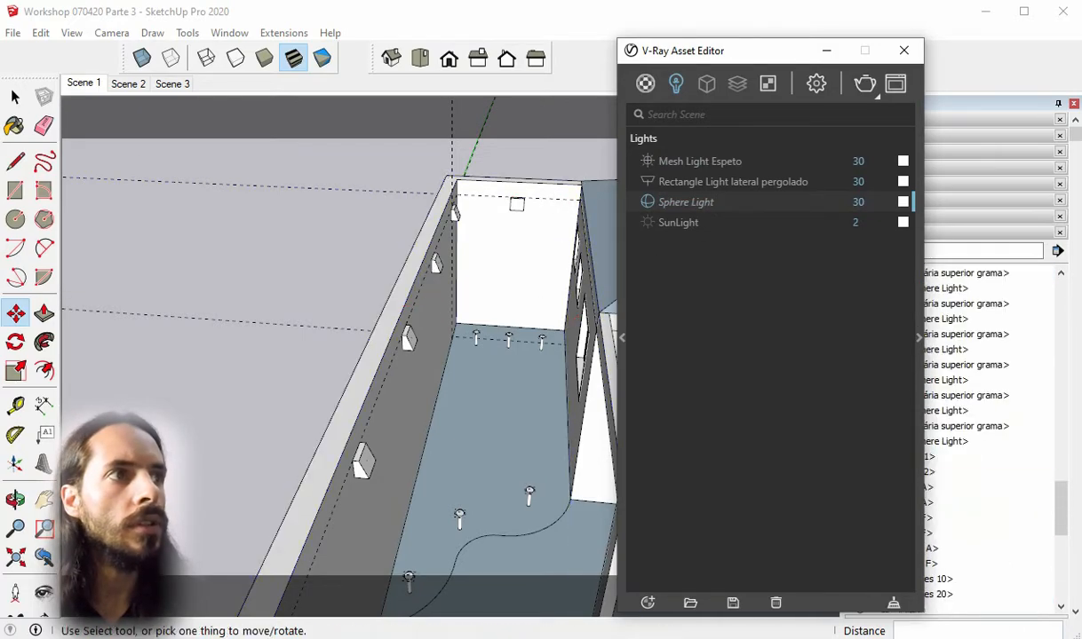
{"action": "key", "text": "space"}
{"action": "left_click", "coordinate": [515, 206]}
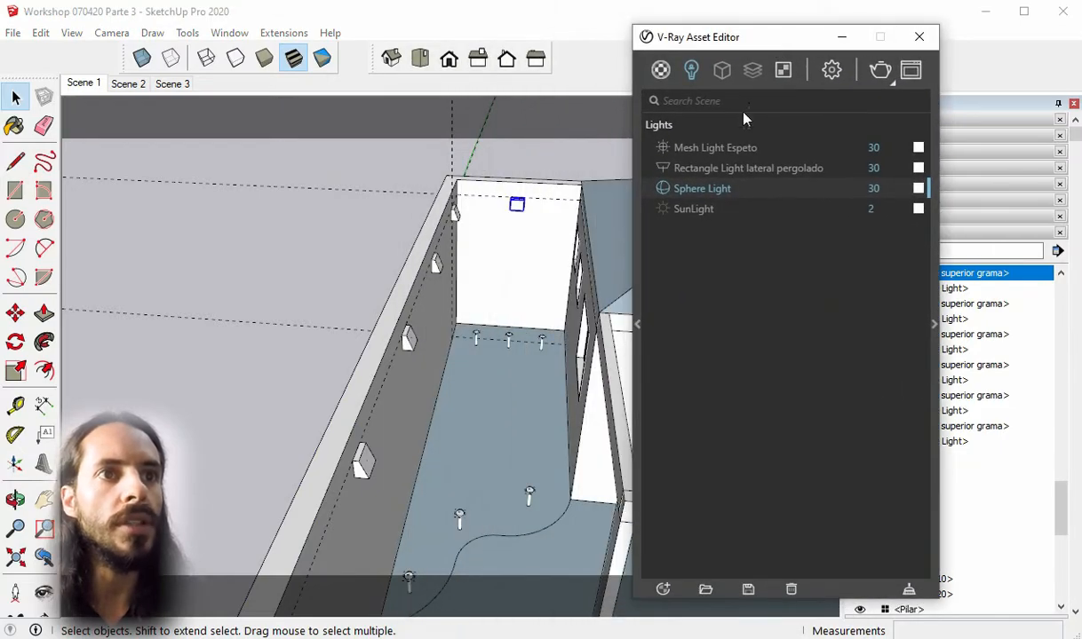
{"action": "double_click", "coordinate": [744, 189]}
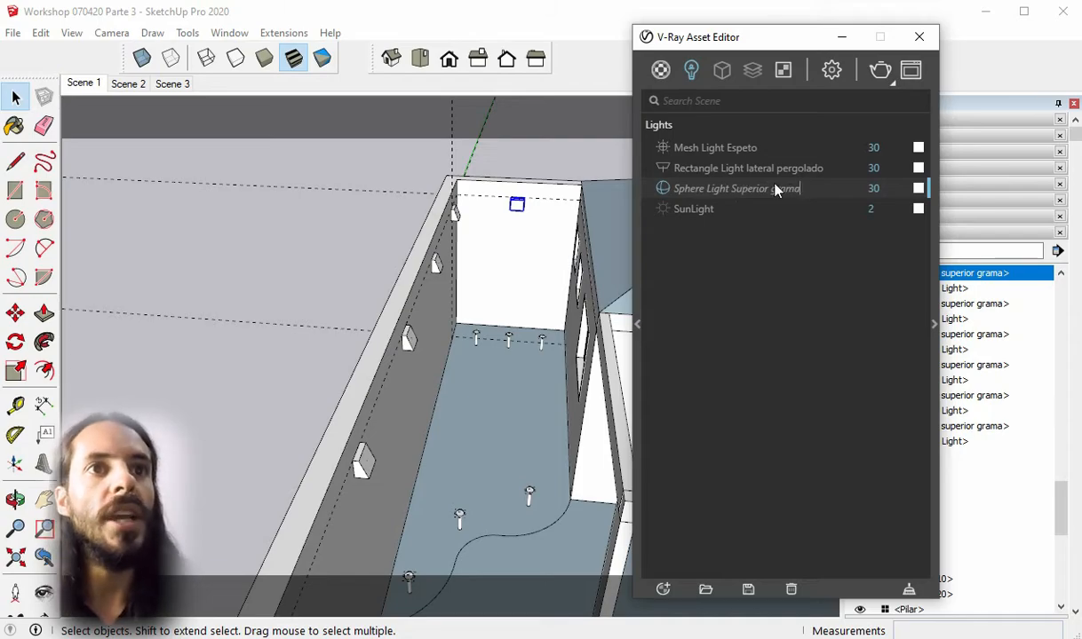
{"action": "left_click", "coordinate": [841, 38]}
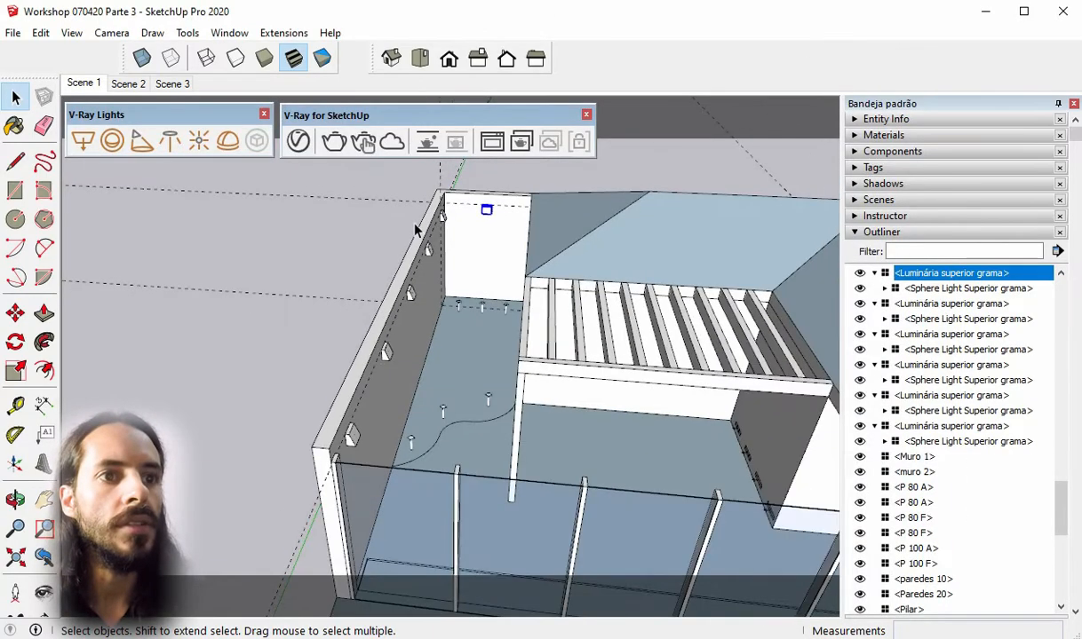
Create a guide along the middle of the slab overhang's underside above the sliding door, parallel to its outer edge
{"action": "middle_click_drag", "start_coordinate": [496, 335], "coordinate": [739, 290]}
{"action": "scroll", "coordinate": [560, 252], "scroll_direction": "up", "scroll_amount": 6}
{"action": "middle_click_drag", "start_coordinate": [606, 322], "coordinate": [600, 227]}
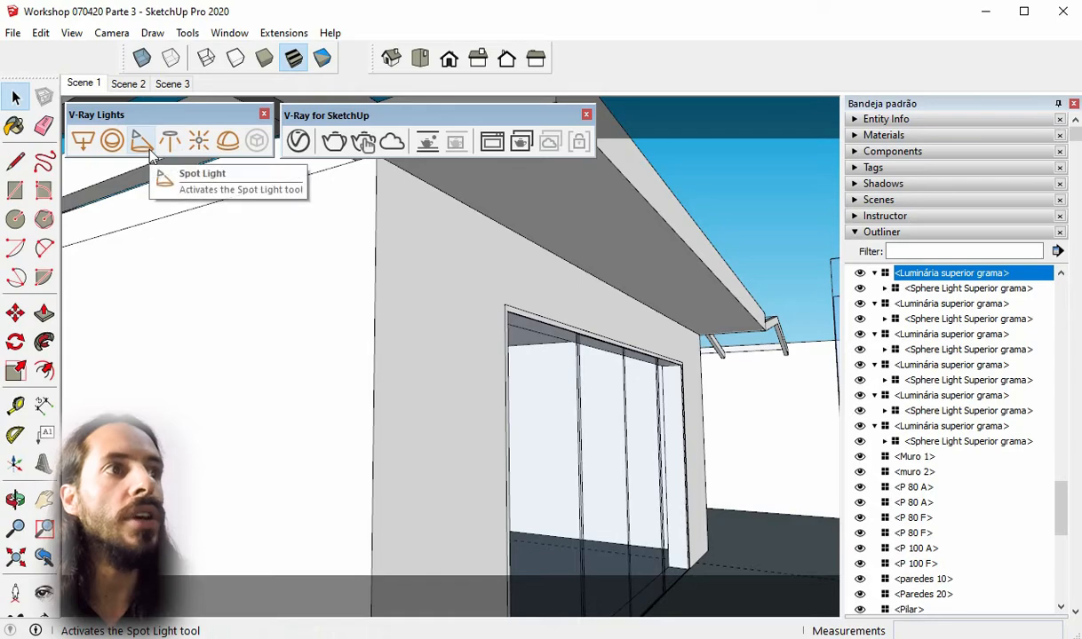
{"action": "left_click", "coordinate": [15, 219]}
{"action": "middle_click_drag", "start_coordinate": [539, 278], "coordinate": [522, 237]}
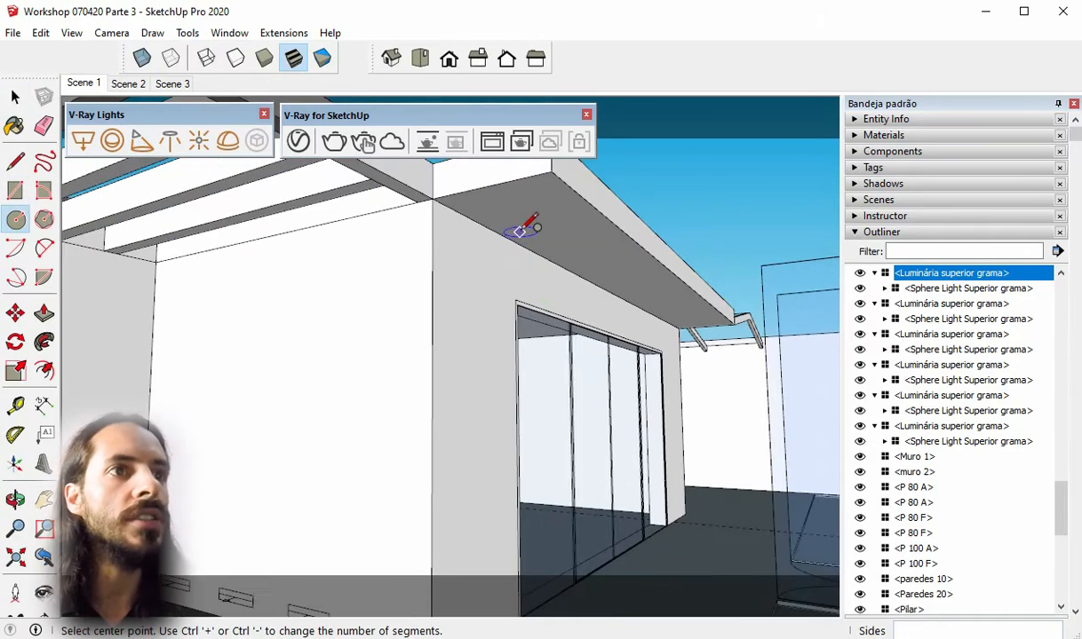
{"action": "left_click", "coordinate": [15, 406]}
{"action": "scroll", "coordinate": [611, 251], "scroll_direction": "up", "scroll_amount": 5}
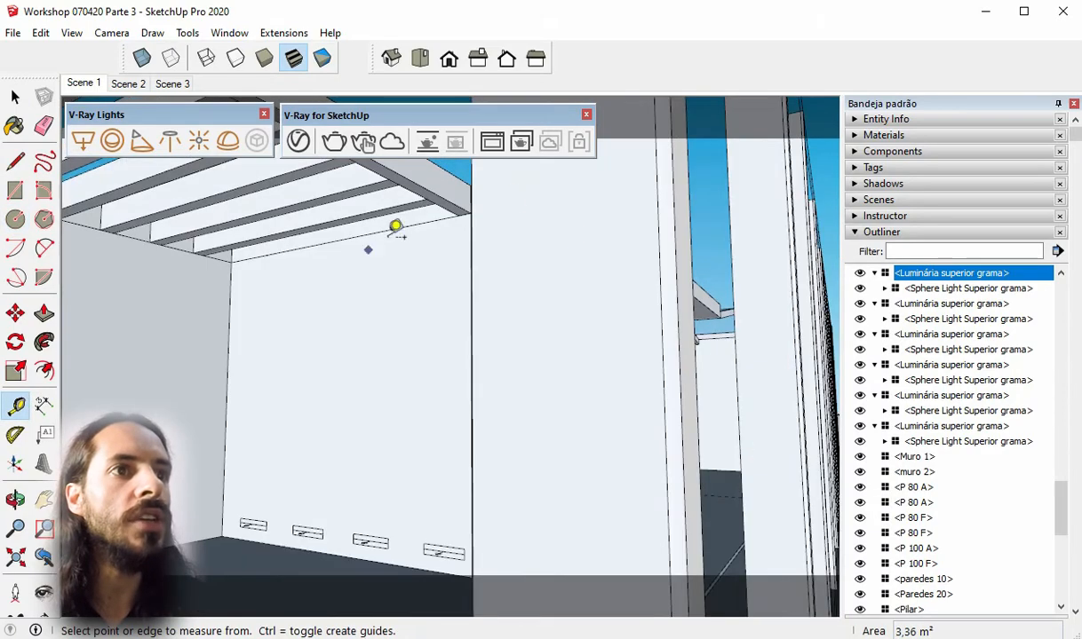
{"action": "scroll", "coordinate": [483, 248], "scroll_direction": "up", "scroll_amount": 4}
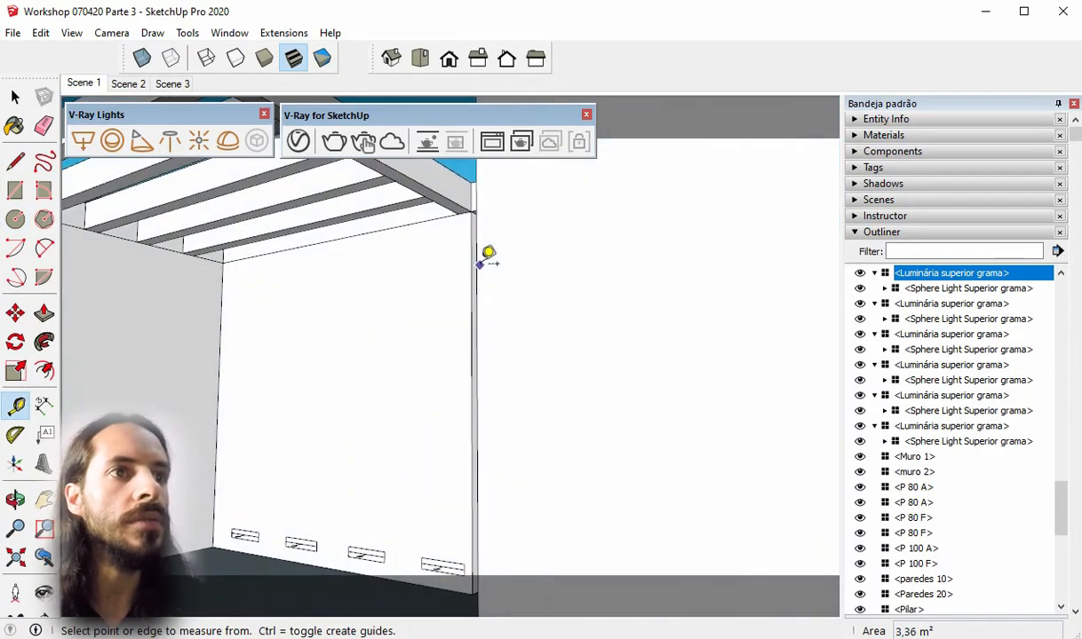
{"action": "scroll", "coordinate": [481, 249], "scroll_direction": "up", "scroll_amount": 4}
{"action": "scroll", "coordinate": [673, 183], "scroll_direction": "up", "scroll_amount": 1}
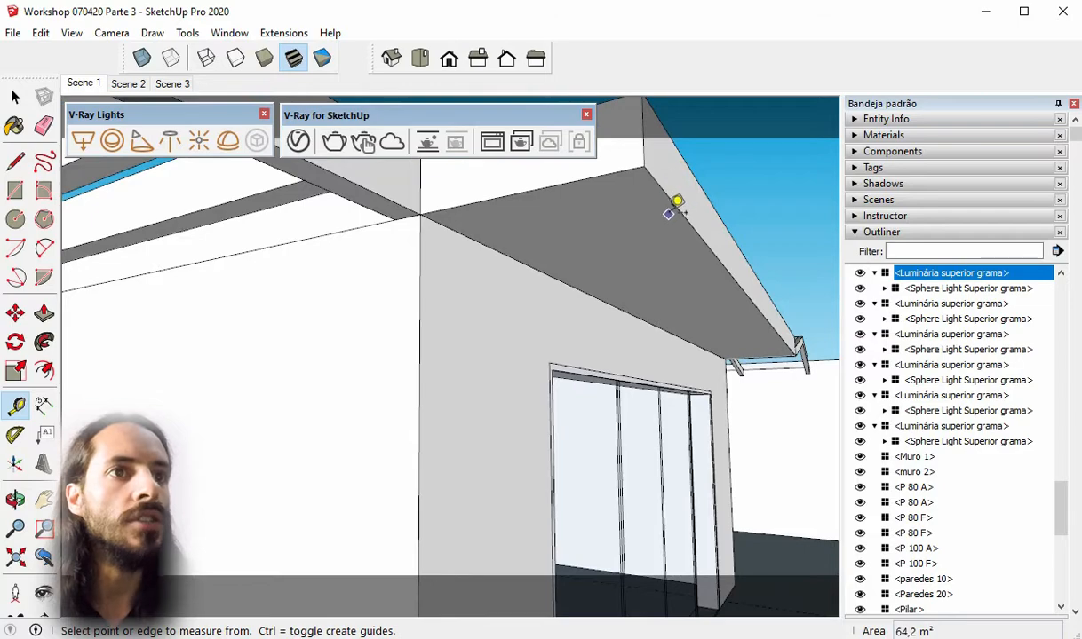
{"action": "scroll", "coordinate": [668, 213], "scroll_direction": "up", "scroll_amount": 2}
{"action": "left_click", "coordinate": [683, 221]}
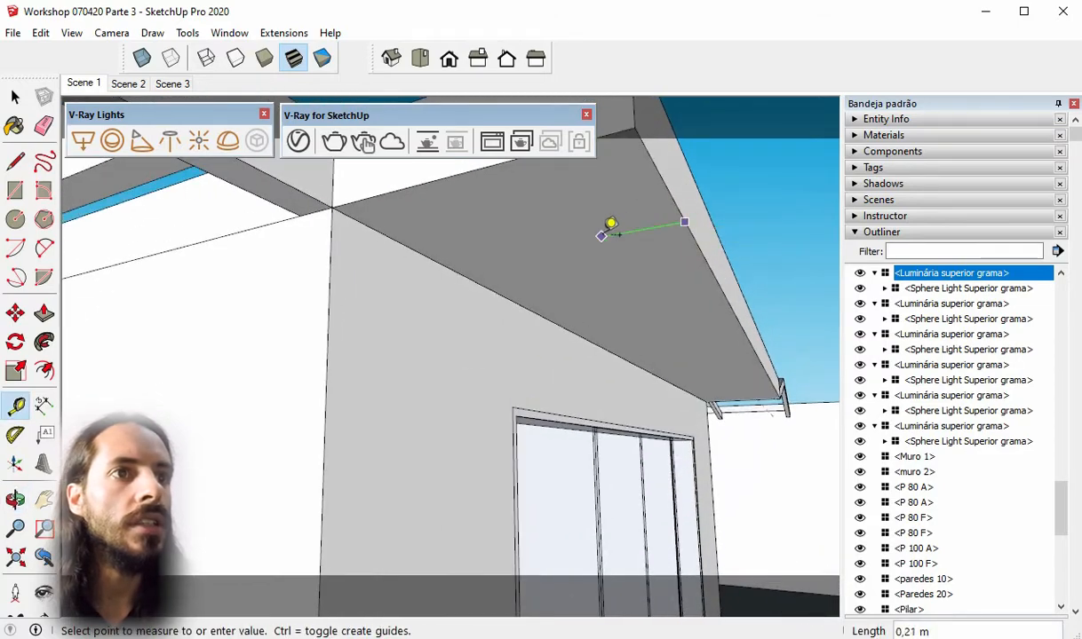
{"action": "scroll", "coordinate": [601, 235], "scroll_direction": "down", "scroll_amount": 1}
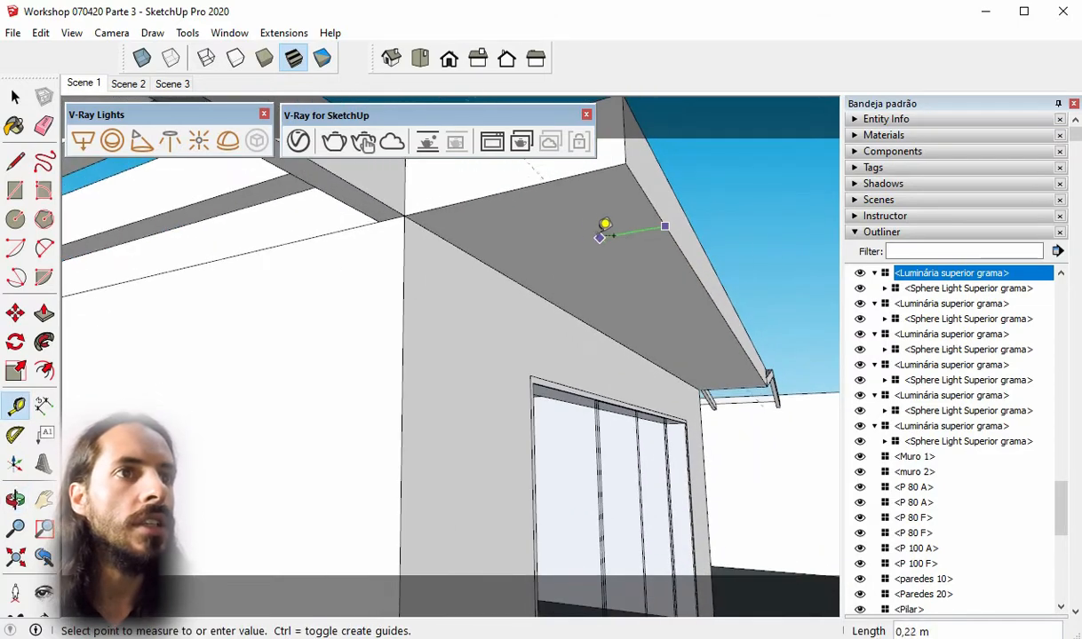
{"action": "left_click", "coordinate": [516, 181]}
{"action": "middle_click_drag", "start_coordinate": [548, 224], "coordinate": [552, 194]}
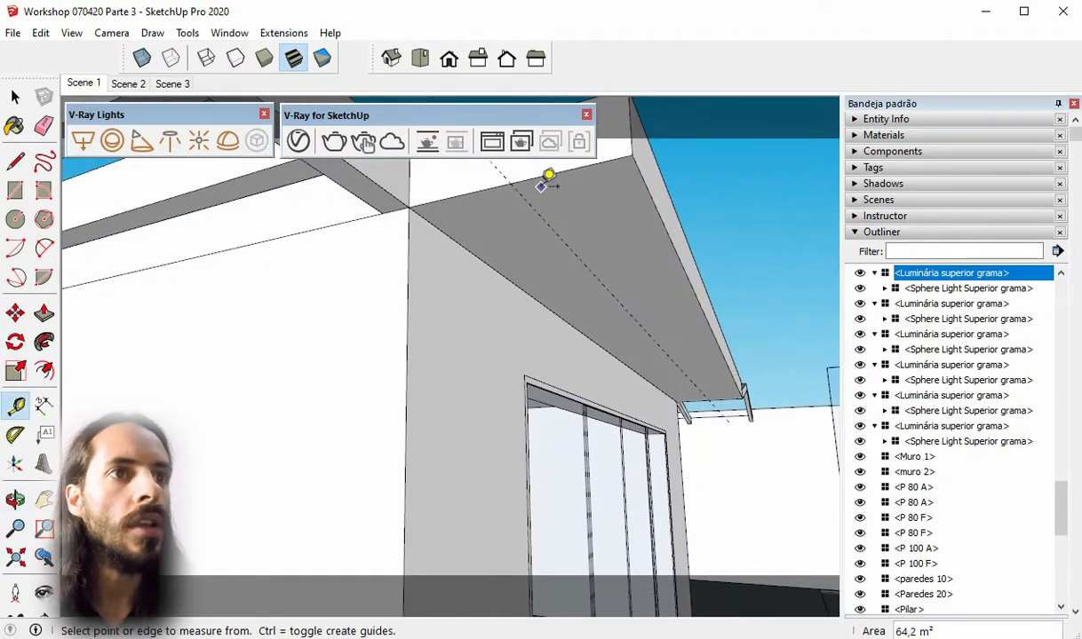
Create a guide across the overhang's underside, parallel to its short end edge and 0,5 m from it
{"action": "left_click", "coordinate": [537, 177]}
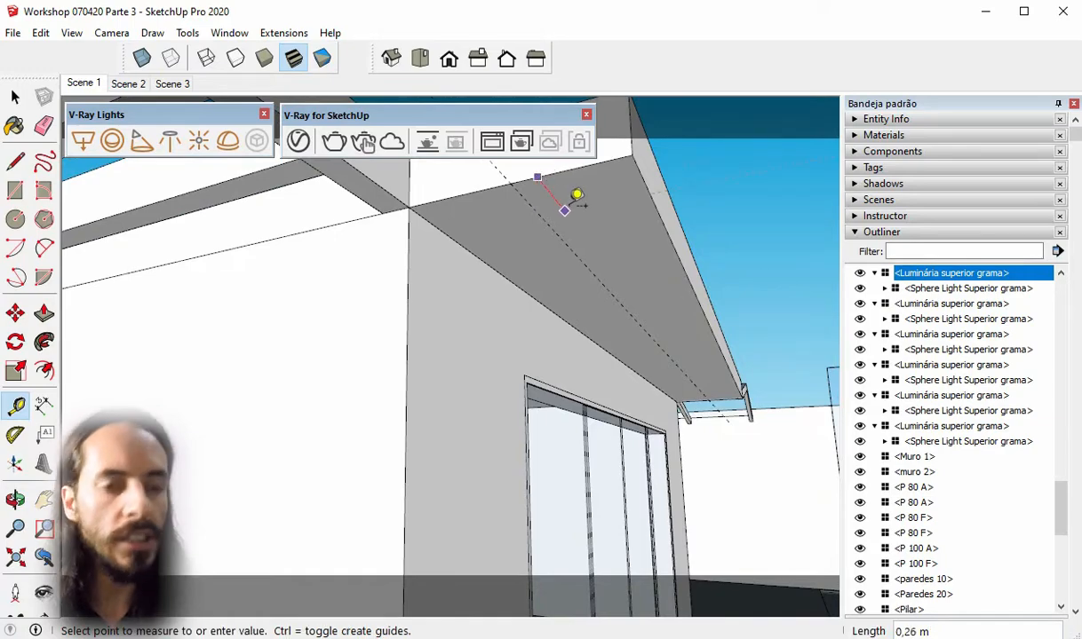
{"action": "type", "text": "0,5"}
{"action": "key", "text": "Return"}
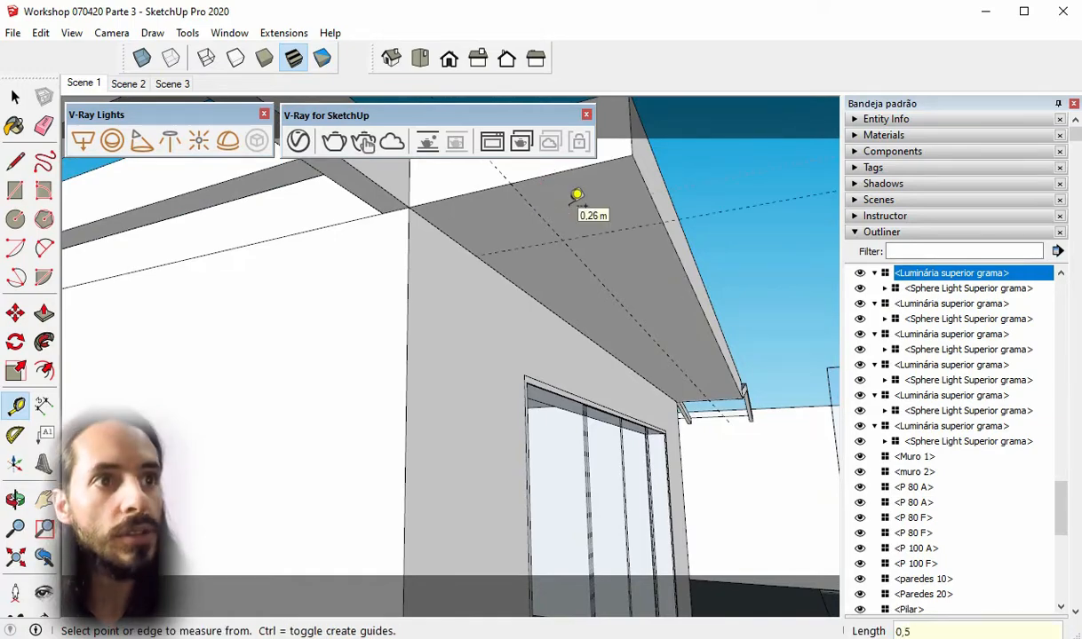
{"action": "middle_click_drag", "start_coordinate": [556, 228], "coordinate": [475, 221]}
{"action": "type", "text": "0"}
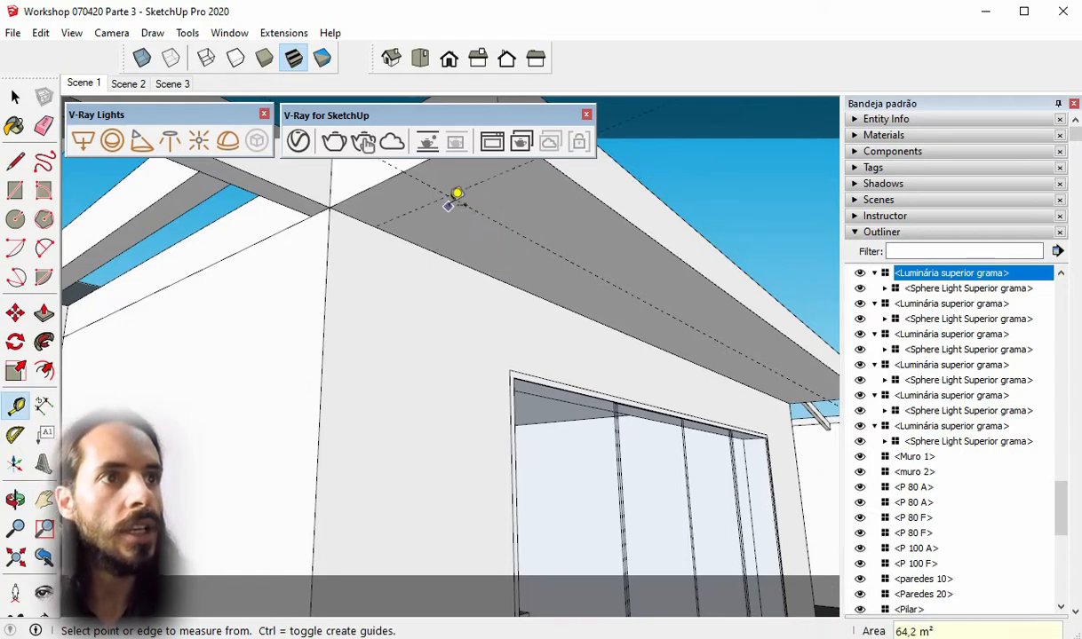
{"action": "scroll", "coordinate": [458, 191], "scroll_direction": "up", "scroll_amount": 1}
{"action": "scroll", "coordinate": [460, 229], "scroll_direction": "down", "scroll_amount": 1}
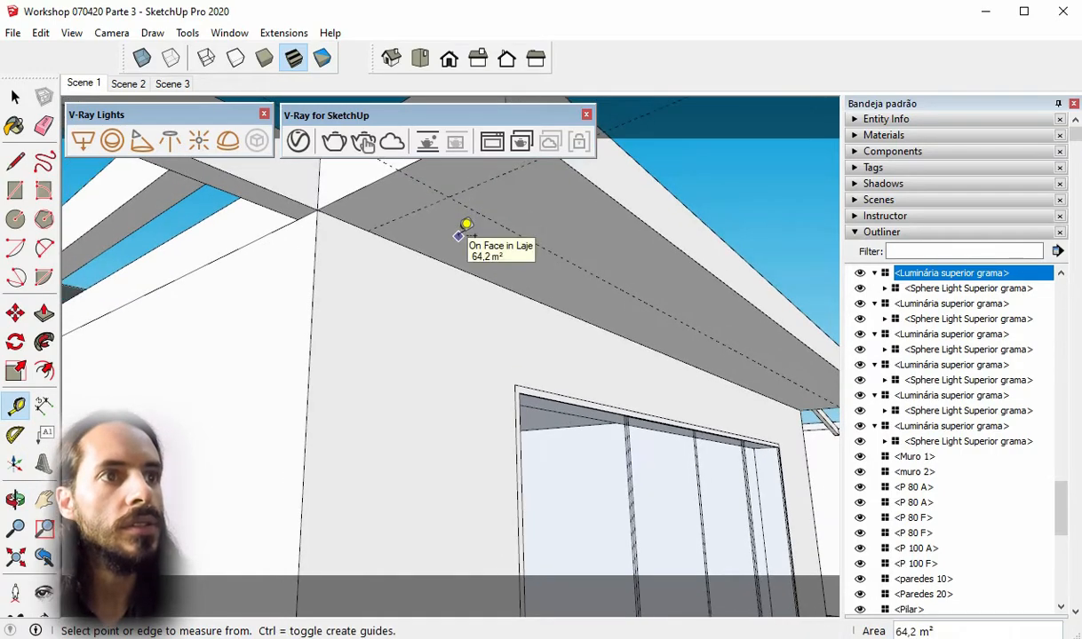
Create a guide across the overhang's underside near its opposite short end, parallel to that end edge
{"action": "middle_click_drag", "start_coordinate": [777, 367], "coordinate": [692, 335]}
{"action": "scroll", "coordinate": [701, 355], "scroll_direction": "up", "scroll_amount": 2}
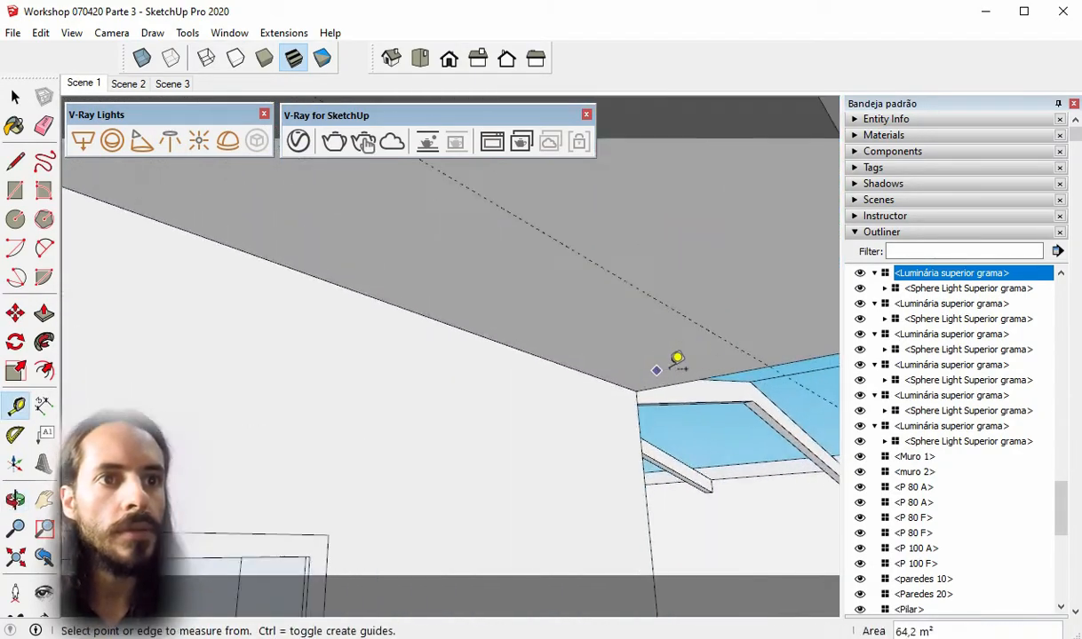
{"action": "left_click", "coordinate": [813, 357]}
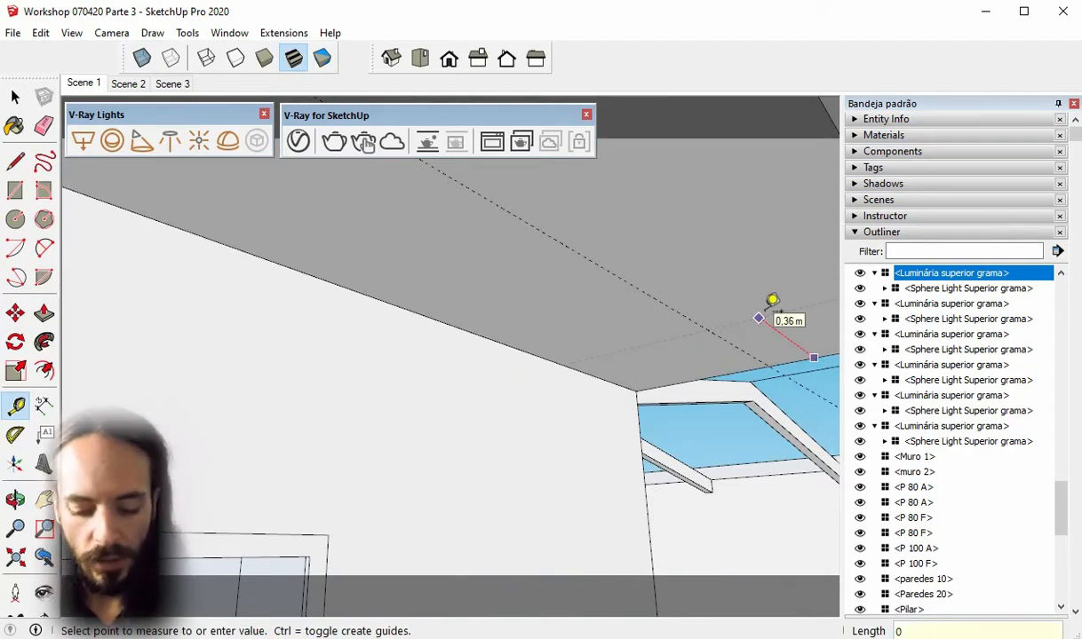
{"action": "left_click", "coordinate": [772, 300]}
{"action": "middle_click_drag", "start_coordinate": [712, 321], "coordinate": [613, 306]}
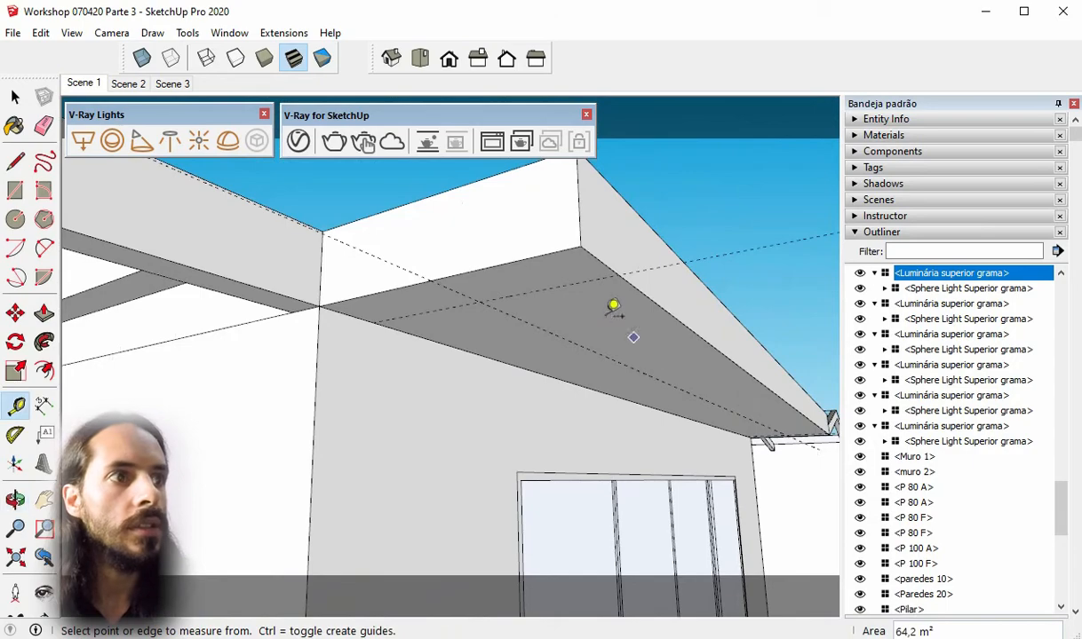
Draw a circle of 0,04 m radius on the overhang's underside, centred where the lengthwise guide meets the first cross guide
{"action": "left_click", "coordinate": [15, 218]}
{"action": "middle_click_drag", "start_coordinate": [439, 295], "coordinate": [446, 211]}
{"action": "left_click", "coordinate": [445, 207]}
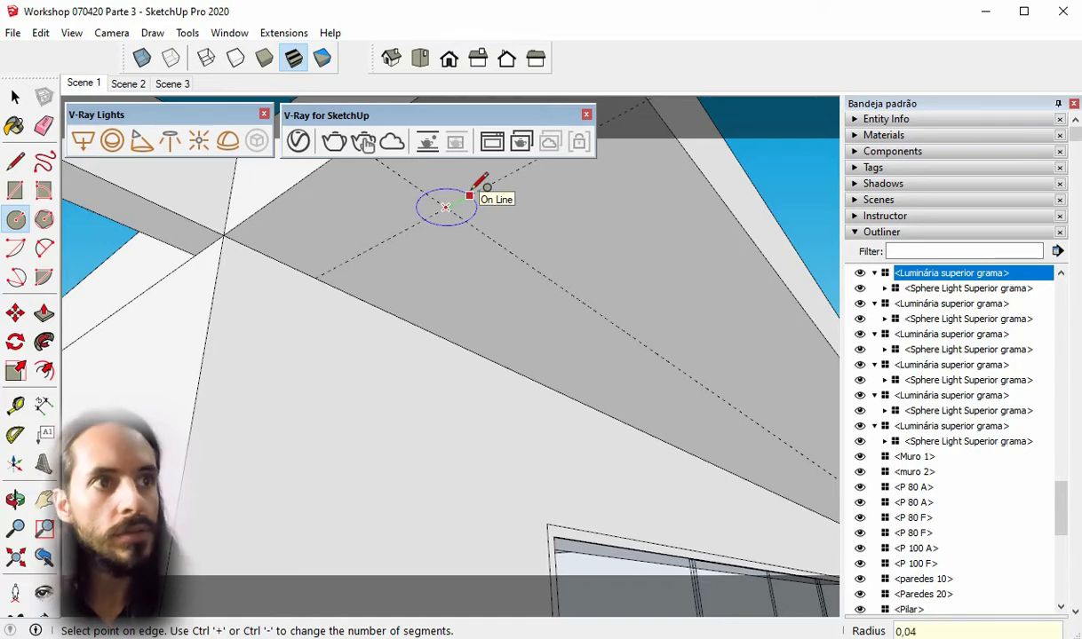
{"action": "left_click", "coordinate": [472, 191]}
{"action": "middle_click_drag", "start_coordinate": [481, 178], "coordinate": [426, 293]}
Turn the circle face and its edge into a component named Lumi x
{"action": "key", "text": "space"}
{"action": "middle_click_drag", "start_coordinate": [448, 200], "coordinate": [467, 235]}
{"action": "left_click", "coordinate": [463, 238]}
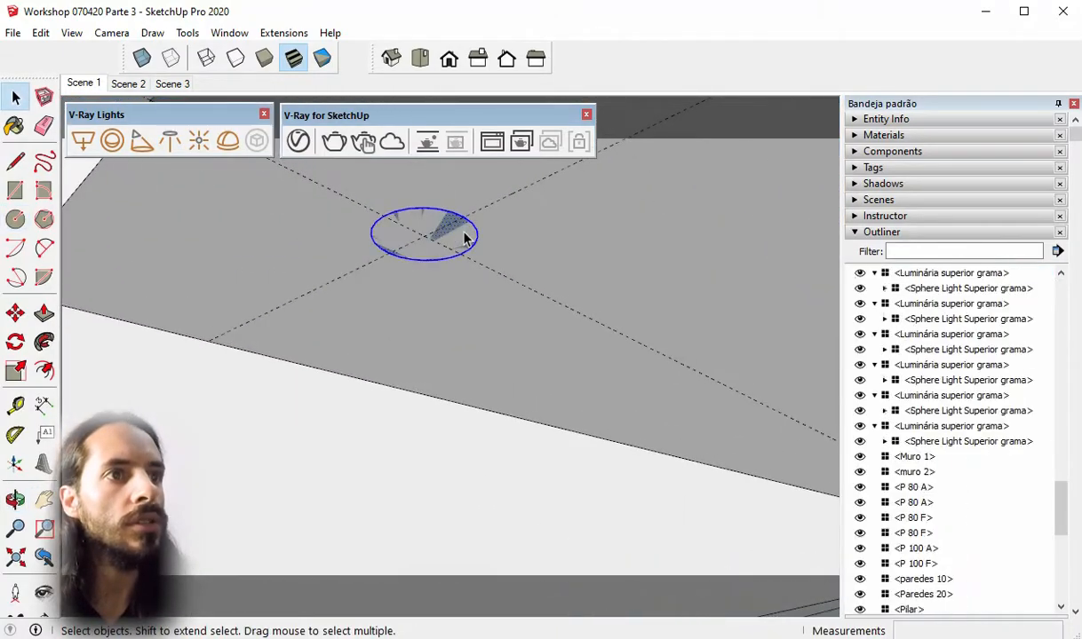
{"action": "right_click", "coordinate": [463, 238]}
{"action": "left_click", "coordinate": [570, 362]}
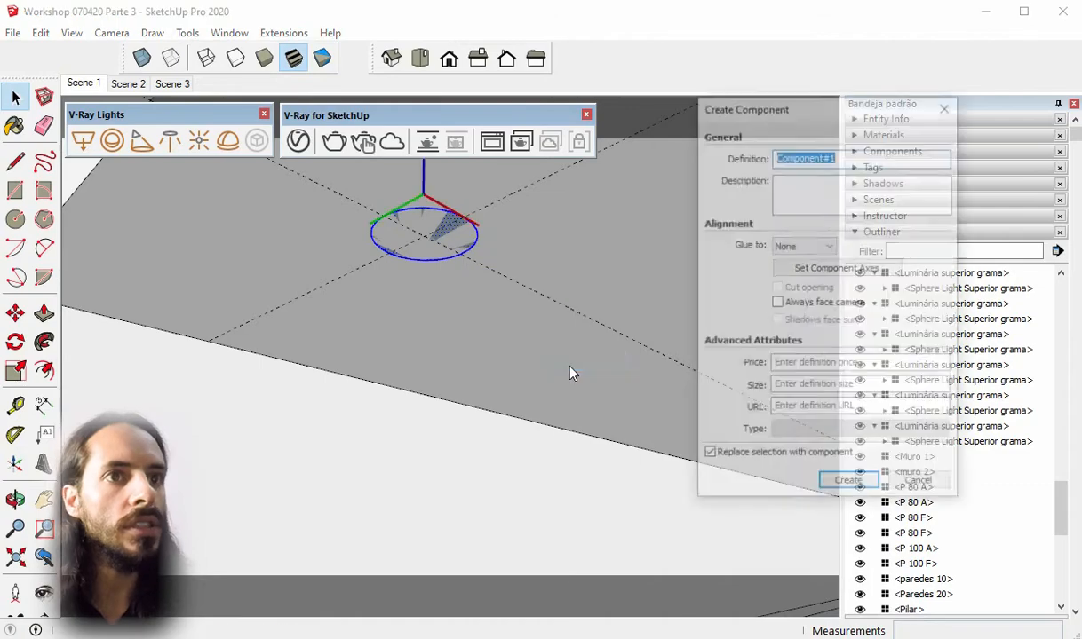
{"action": "type", "text": "Lumi x"}
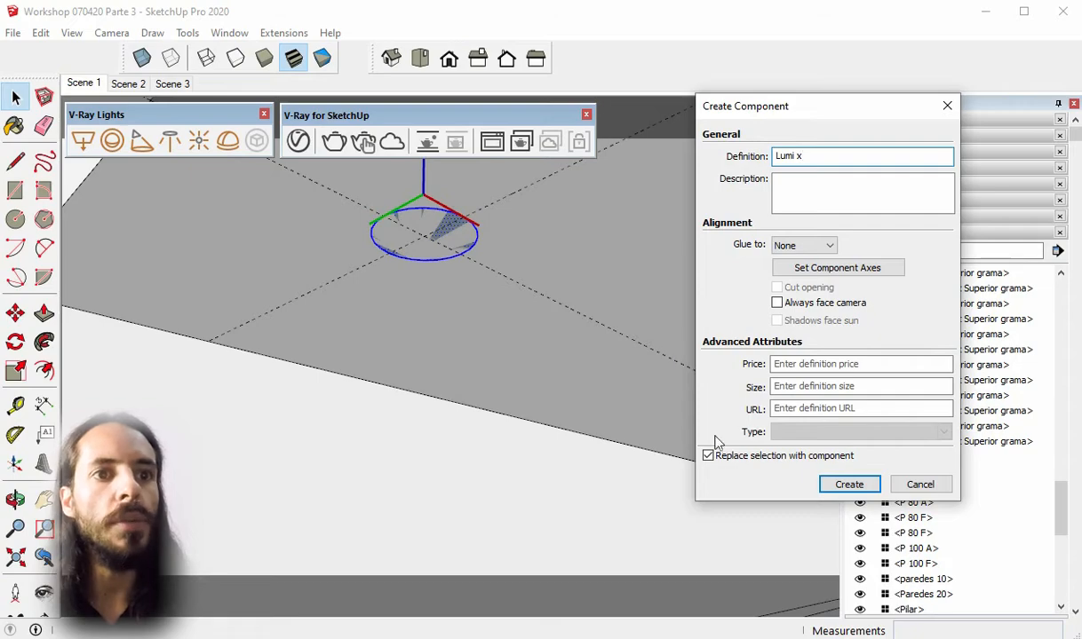
{"action": "left_click", "coordinate": [849, 485]}
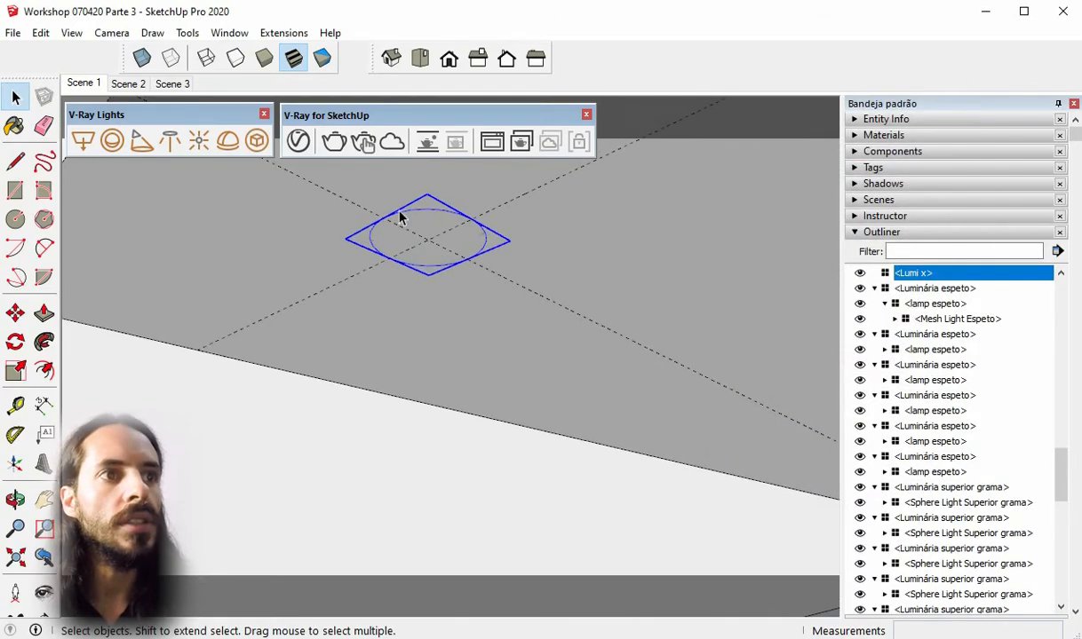
Inside the Lumi x component, extrude the circular face downward by 0,01 m
{"action": "double_click", "coordinate": [428, 232]}
{"action": "scroll", "coordinate": [427, 232], "scroll_direction": "up", "scroll_amount": 3}
{"action": "left_click", "coordinate": [43, 314]}
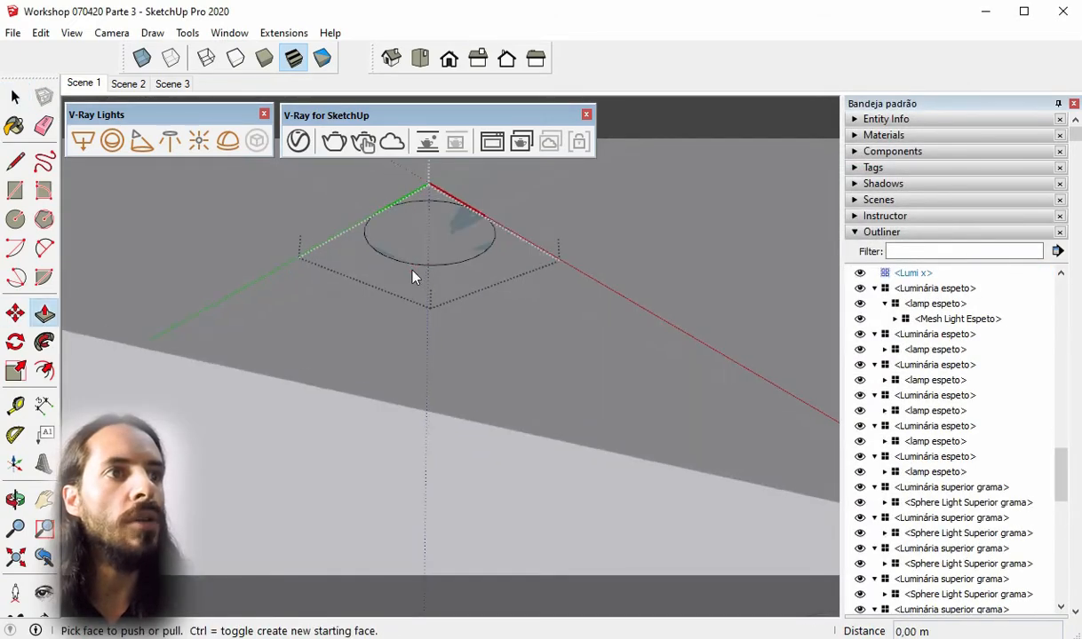
{"action": "left_click_drag", "start_coordinate": [437, 207], "coordinate": [432, 223]}
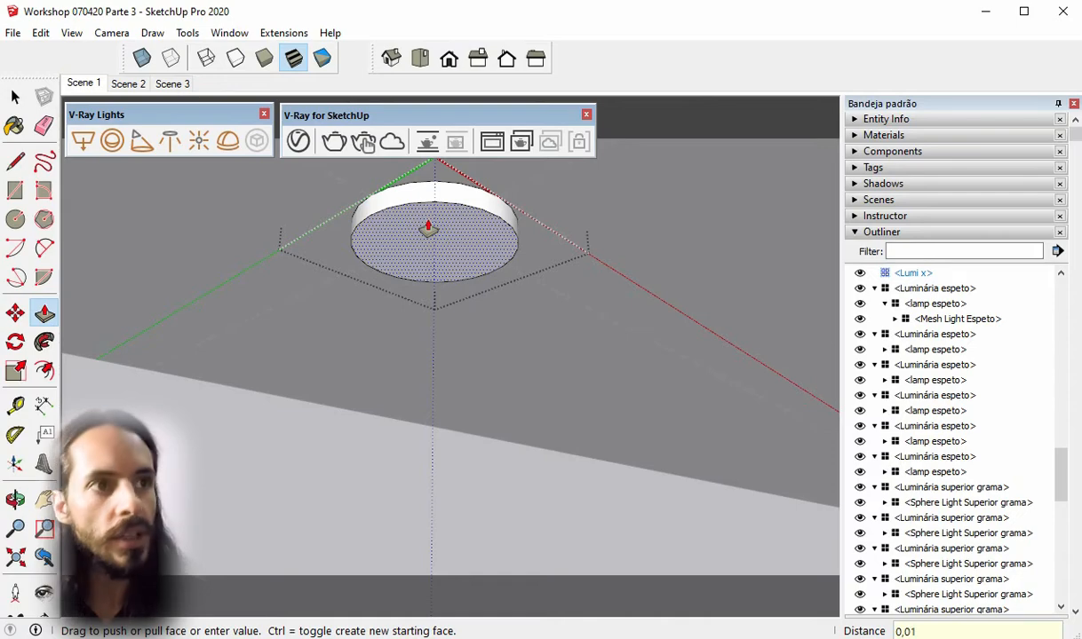
{"action": "key", "text": "space"}
{"action": "scroll", "coordinate": [435, 240], "scroll_direction": "up", "scroll_amount": 1}
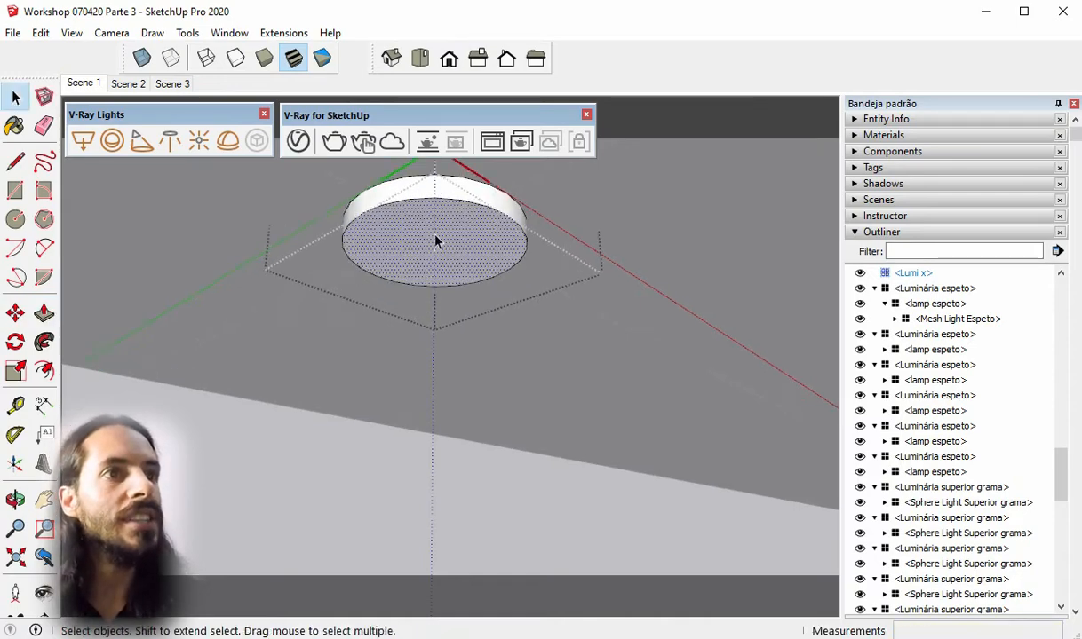
{"action": "scroll", "coordinate": [435, 240], "scroll_direction": "up", "scroll_amount": 1}
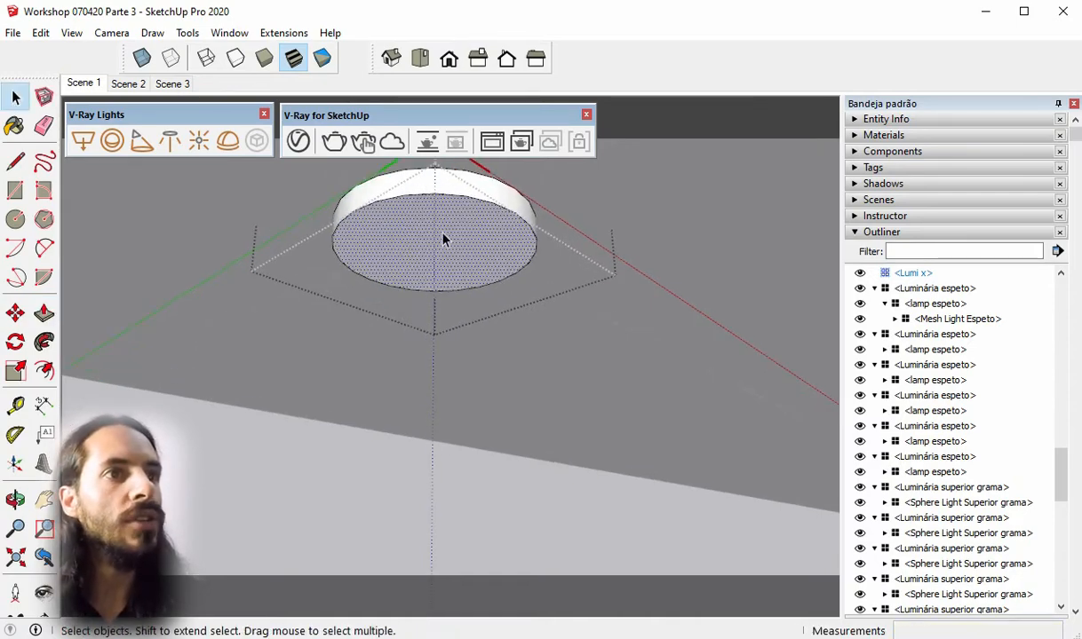
Offset the edge of the disc's bottom face inward by 0,01 m
{"action": "left_click", "coordinate": [45, 371]}
{"action": "scroll", "coordinate": [449, 229], "scroll_direction": "up", "scroll_amount": 2}
{"action": "scroll", "coordinate": [470, 216], "scroll_direction": "up", "scroll_amount": 1}
{"action": "left_click", "coordinate": [483, 212]}
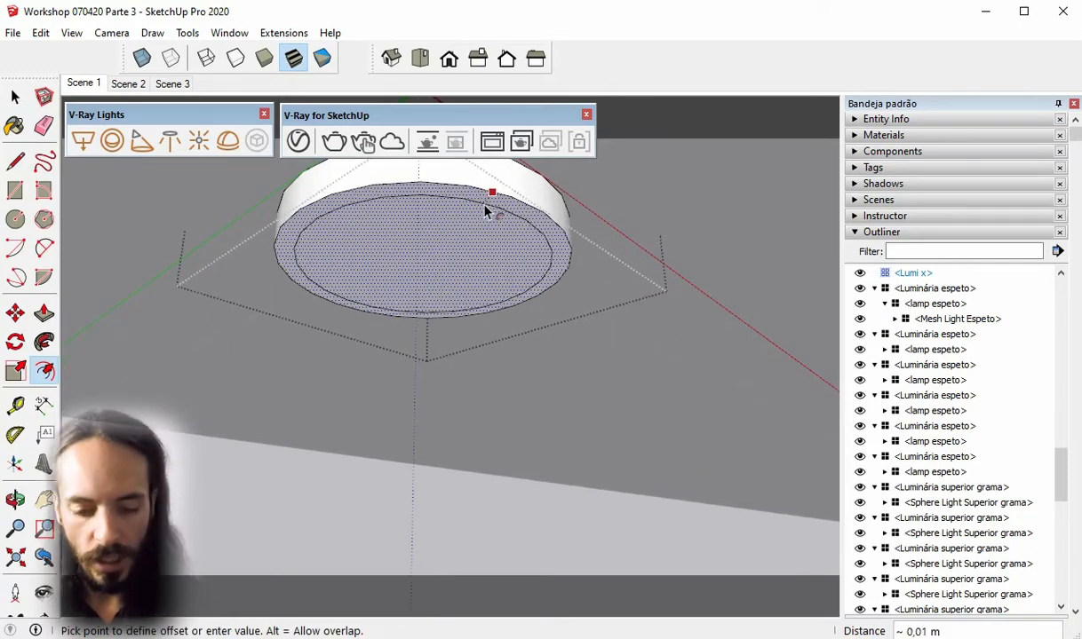
{"action": "left_click", "coordinate": [484, 212]}
{"action": "scroll", "coordinate": [448, 222], "scroll_direction": "down", "scroll_amount": 5}
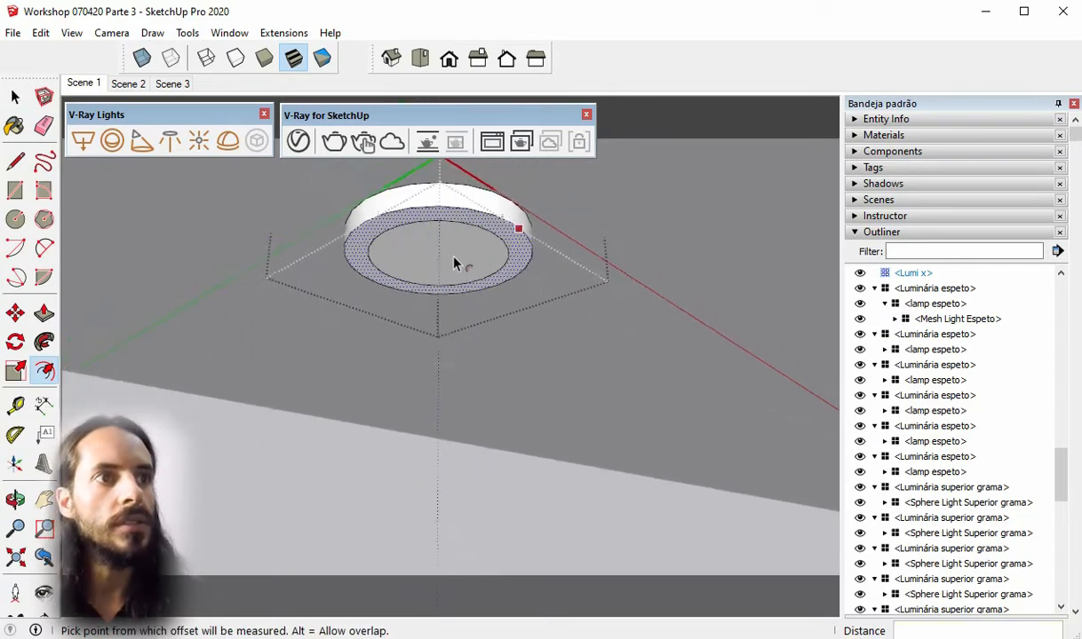
Make the inner circle of the disc's bottom face a nested component named Lamp x and leave component editing
{"action": "left_click", "coordinate": [15, 96]}
{"action": "scroll", "coordinate": [459, 261], "scroll_direction": "up", "scroll_amount": 4}
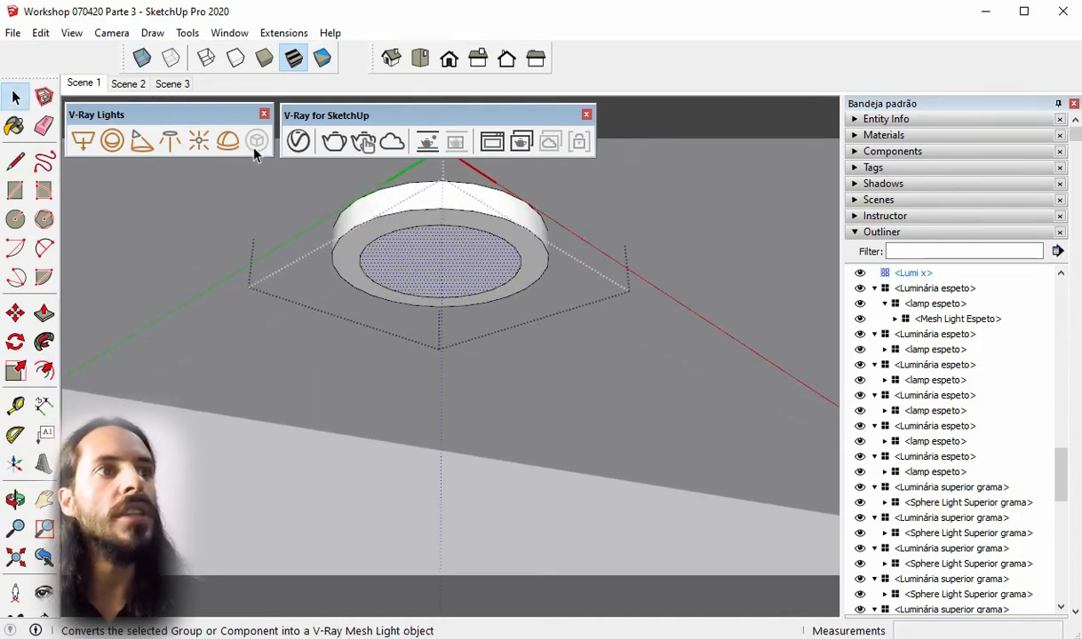
{"action": "double_click", "coordinate": [490, 261]}
{"action": "right_click", "coordinate": [491, 259]}
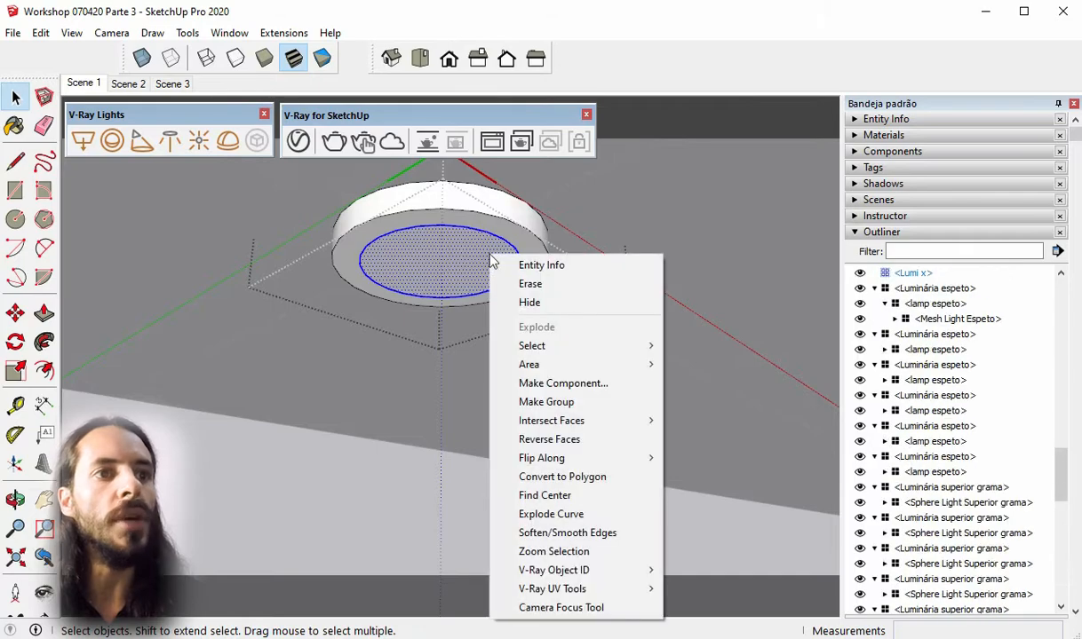
{"action": "left_click", "coordinate": [591, 387]}
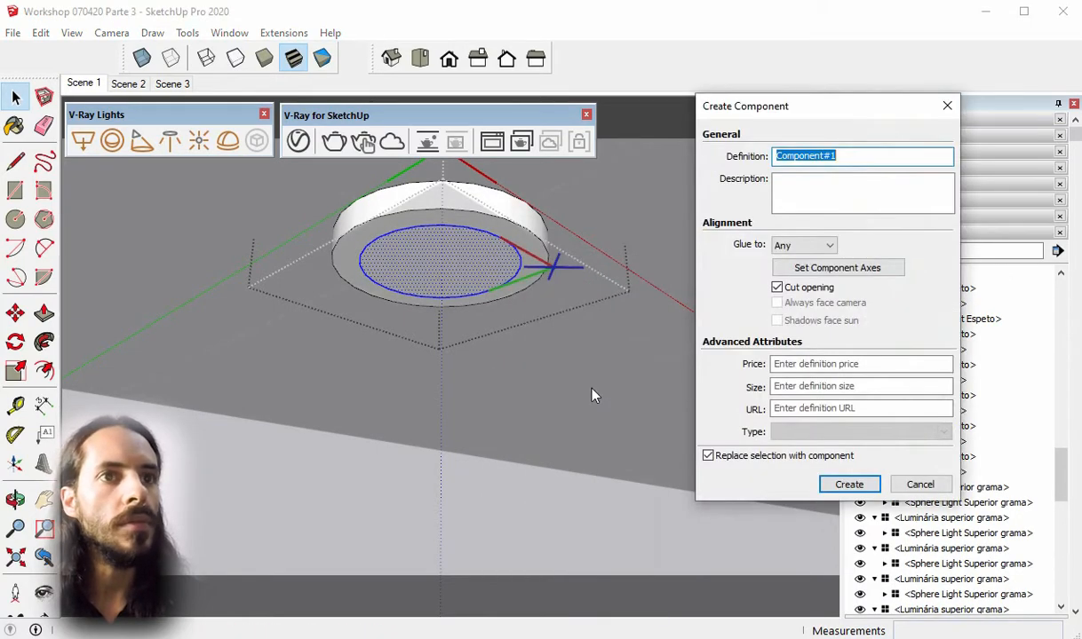
{"action": "type", "text": "Lamp x"}
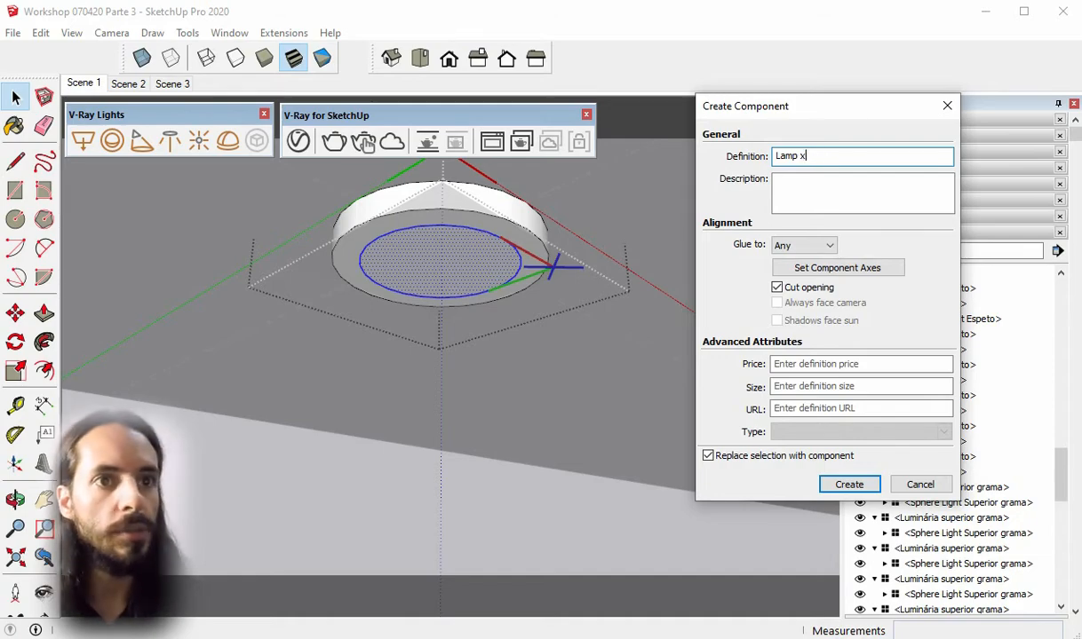
{"action": "left_click", "coordinate": [839, 485]}
{"action": "scroll", "coordinate": [611, 370], "scroll_direction": "down", "scroll_amount": 1}
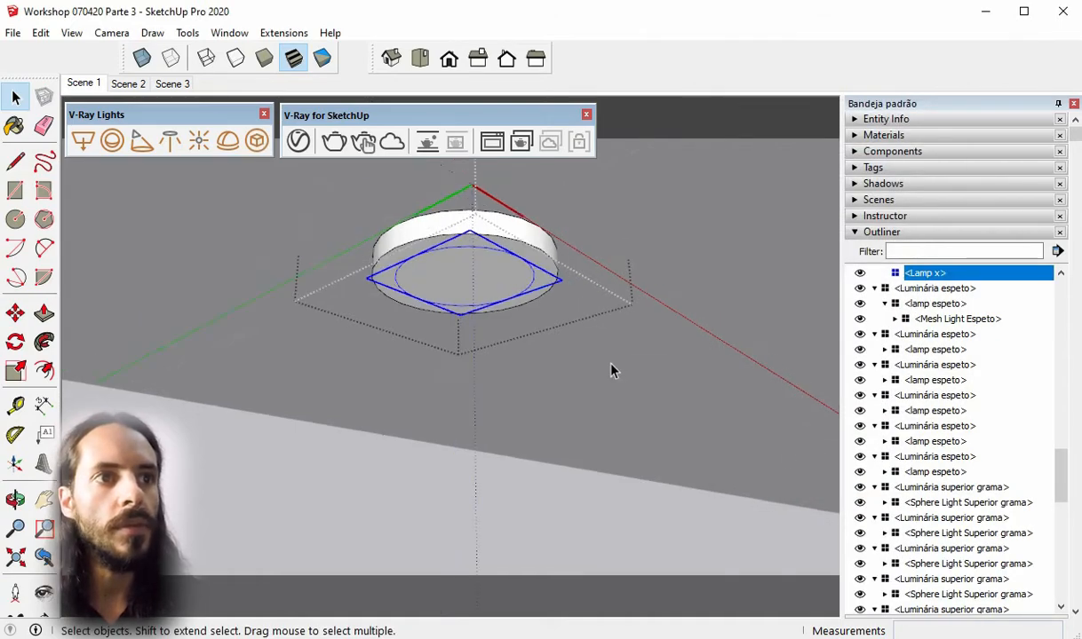
{"action": "scroll", "coordinate": [611, 365], "scroll_direction": "down", "scroll_amount": 1}
{"action": "left_click", "coordinate": [667, 381]}
Select the Lumi x luminaire under the overhang and turn on X-ray display
{"action": "scroll", "coordinate": [538, 286], "scroll_direction": "down", "scroll_amount": 1}
{"action": "left_click", "coordinate": [538, 285]}
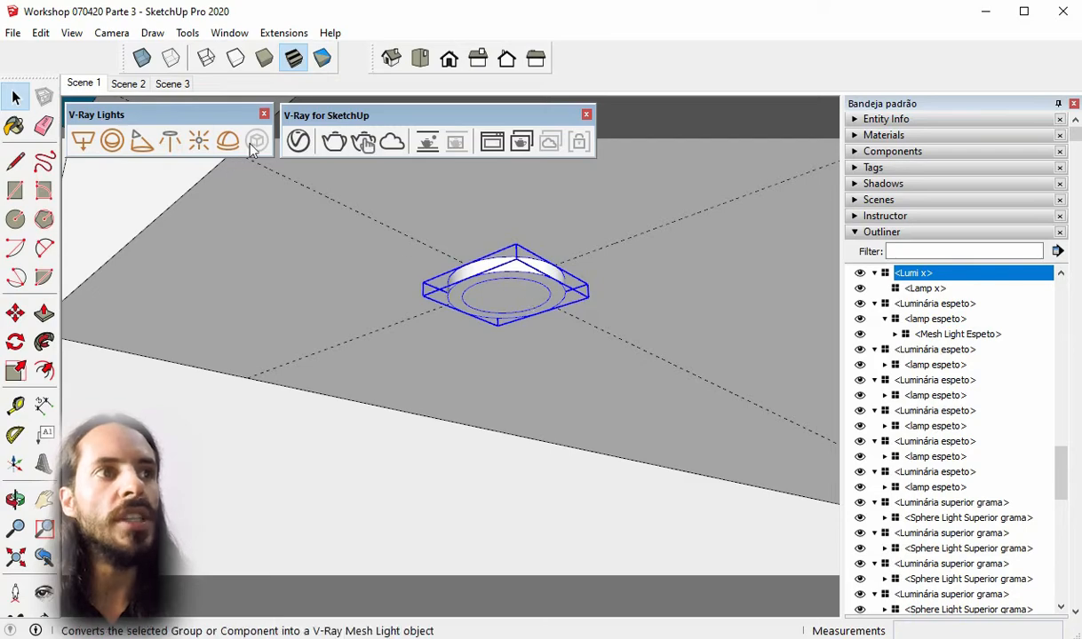
{"action": "middle_click_drag", "start_coordinate": [528, 317], "coordinate": [511, 331]}
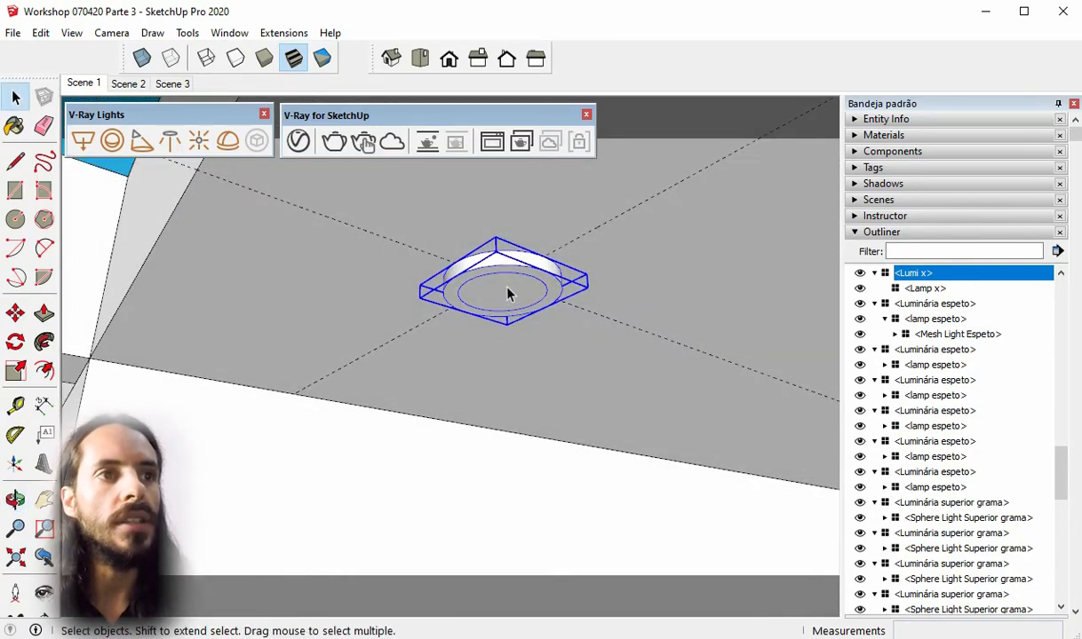
{"action": "left_click", "coordinate": [142, 59]}
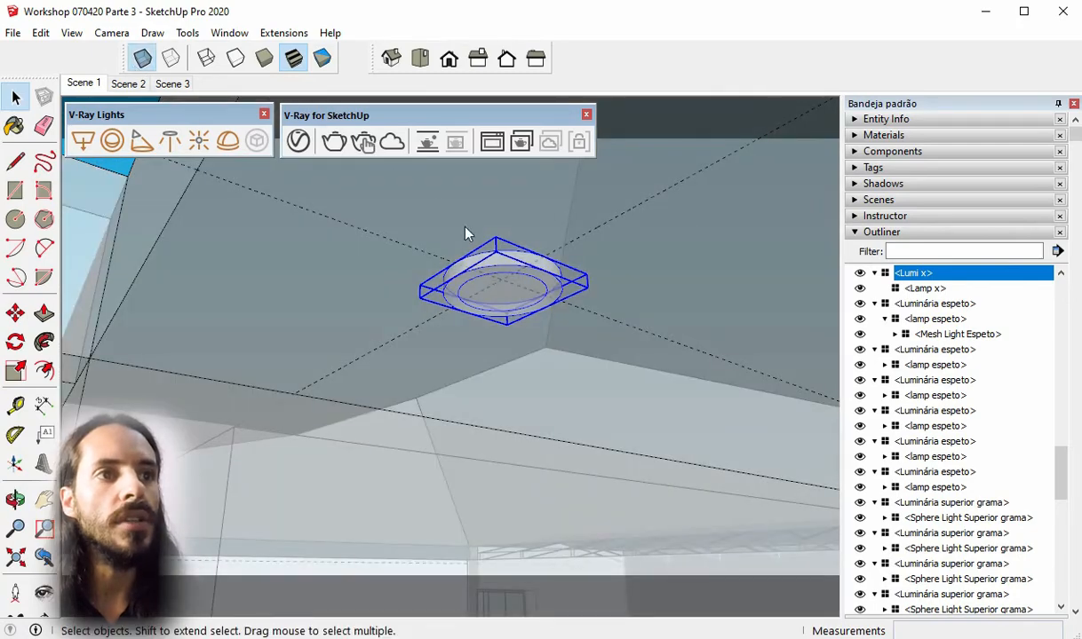
{"action": "scroll", "coordinate": [511, 282], "scroll_direction": "up", "scroll_amount": 2}
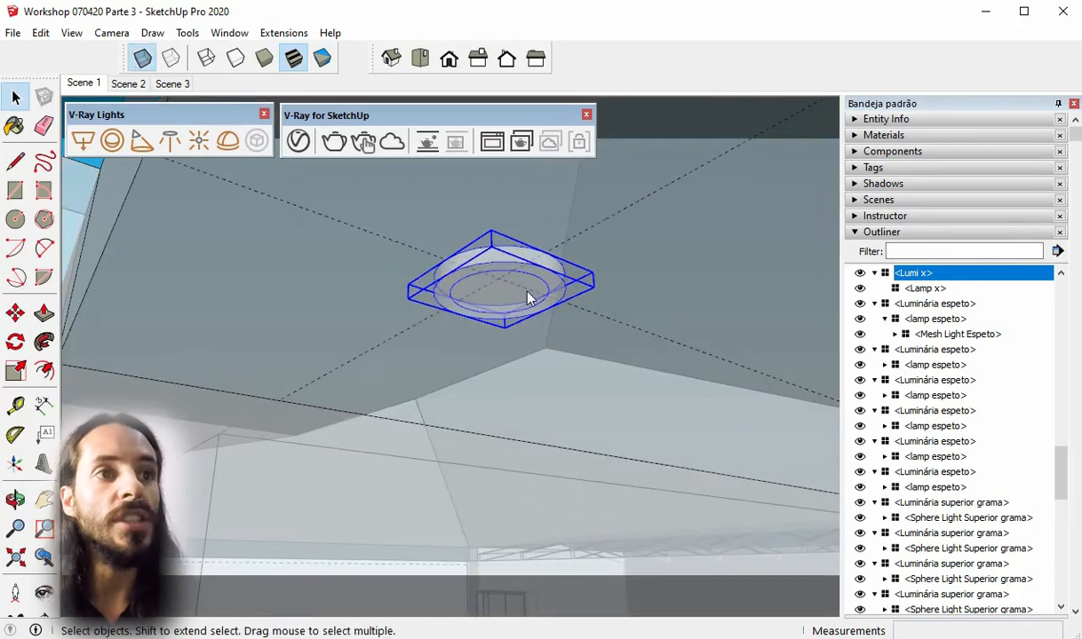
Copy the luminaire from its centre to the far guide intersection, dividing the distance to form a row of six evenly spaced luminaires
{"action": "left_click", "coordinate": [15, 314]}
{"action": "scroll", "coordinate": [489, 286], "scroll_direction": "up", "scroll_amount": 2}
{"action": "scroll", "coordinate": [489, 286], "scroll_direction": "up", "scroll_amount": 1}
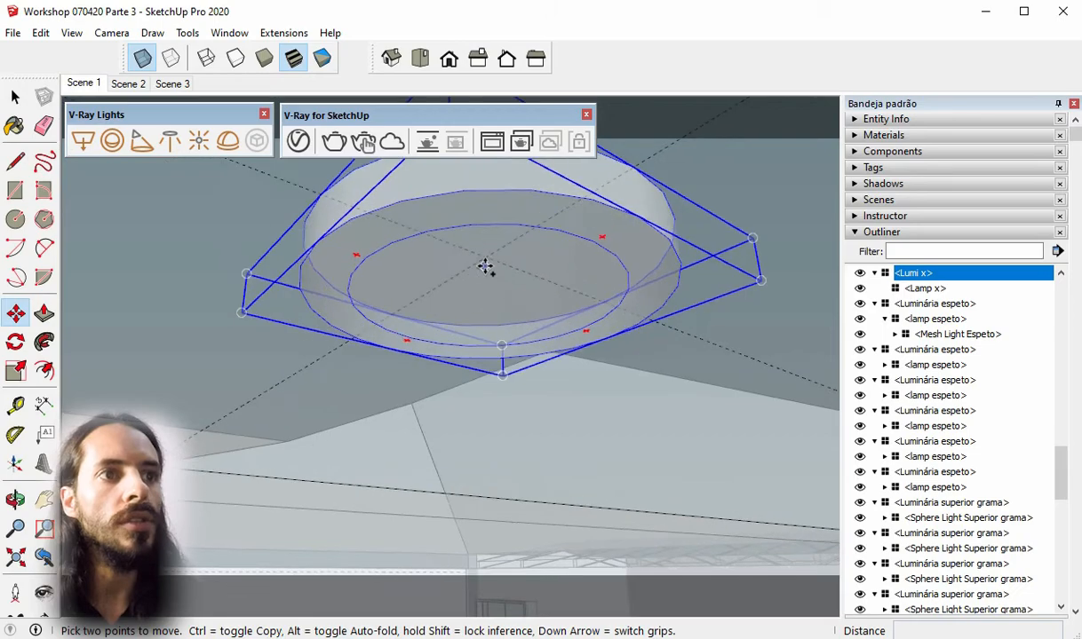
{"action": "key", "text": "ctrl"}
{"action": "left_click", "coordinate": [487, 258]}
{"action": "scroll", "coordinate": [502, 271], "scroll_direction": "down", "scroll_amount": 6}
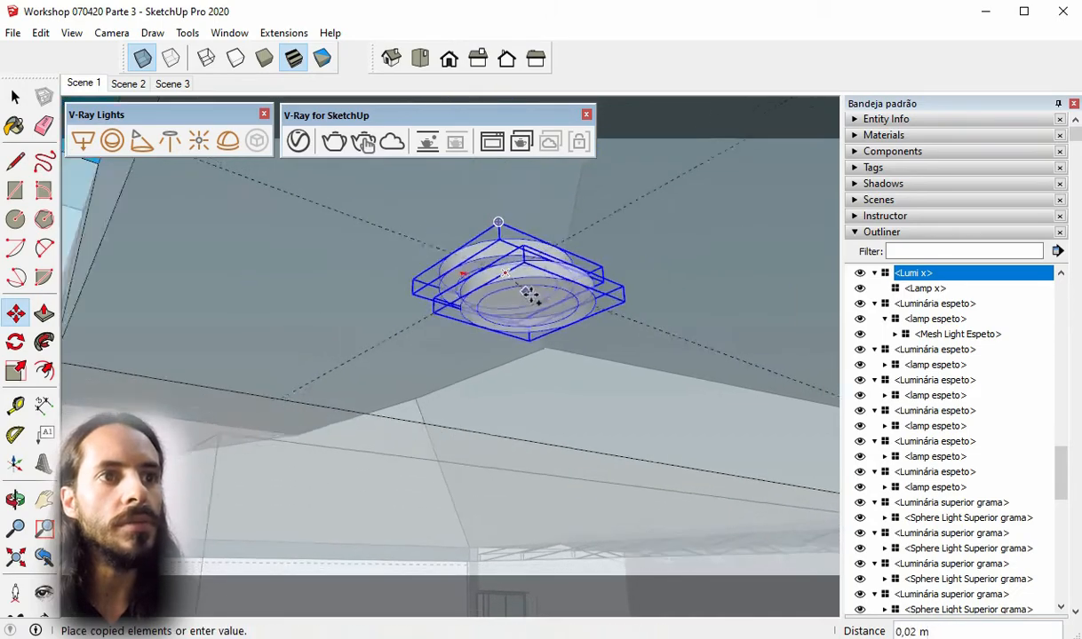
{"action": "middle_click_drag", "start_coordinate": [649, 336], "coordinate": [712, 369]}
{"action": "scroll", "coordinate": [701, 399], "scroll_direction": "up", "scroll_amount": 5}
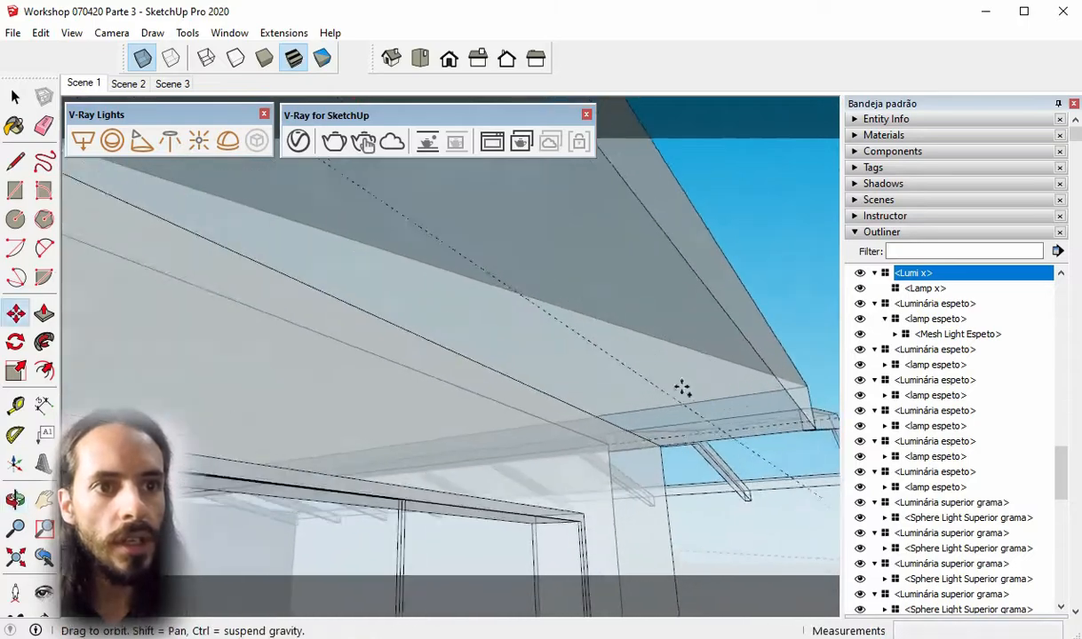
{"action": "scroll", "coordinate": [750, 395], "scroll_direction": "up", "scroll_amount": 3}
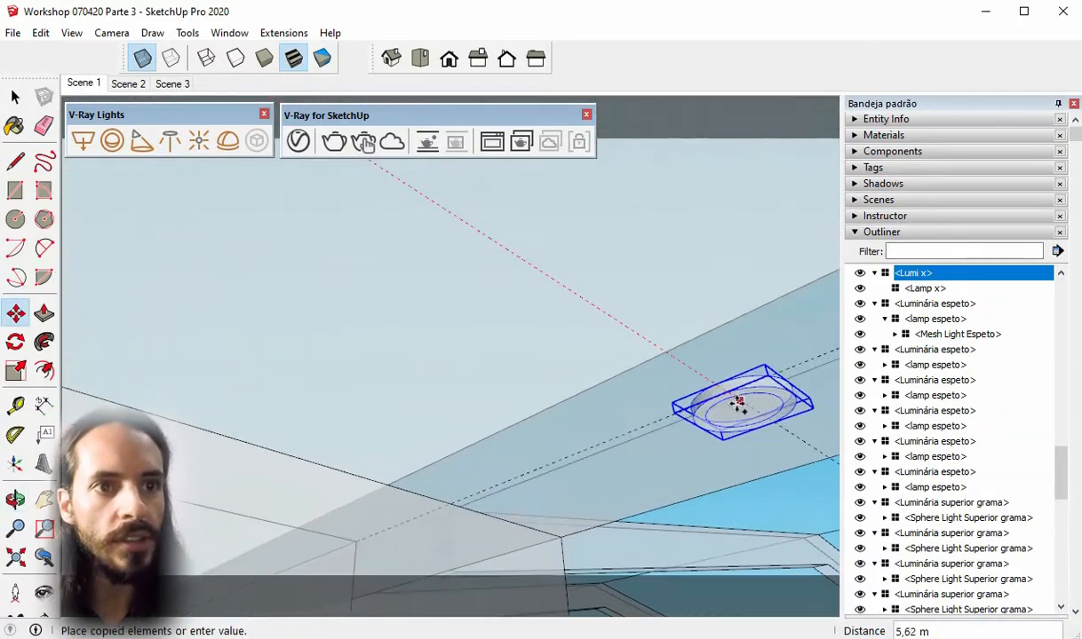
{"action": "left_click", "coordinate": [730, 394]}
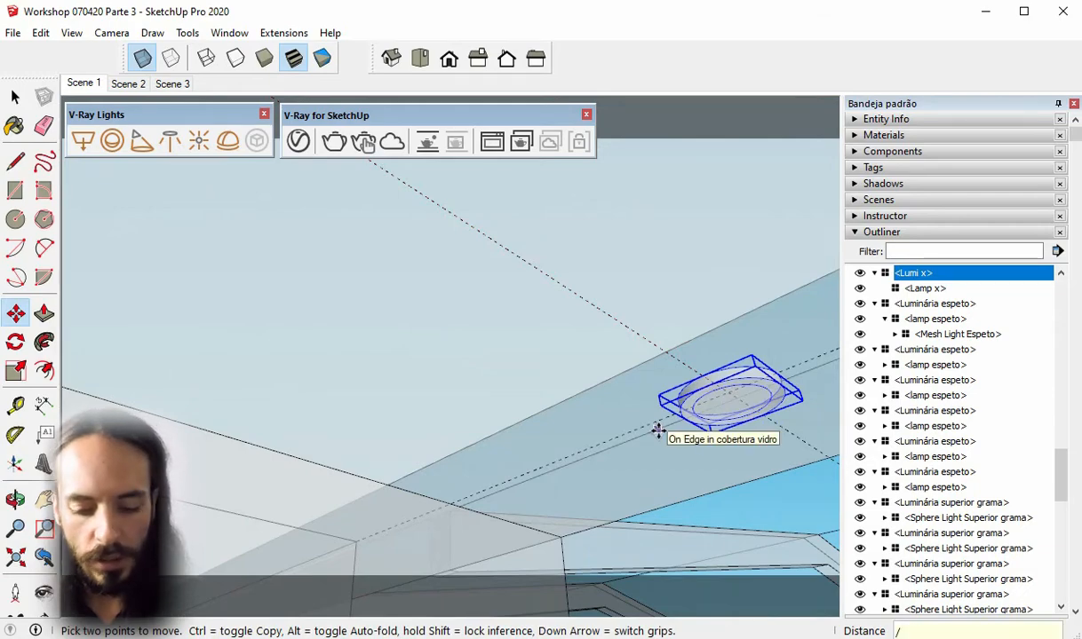
{"action": "key", "text": "Return"}
{"action": "scroll", "coordinate": [661, 426], "scroll_direction": "down", "scroll_amount": 3}
{"action": "middle_click_drag", "start_coordinate": [651, 423], "coordinate": [637, 467]}
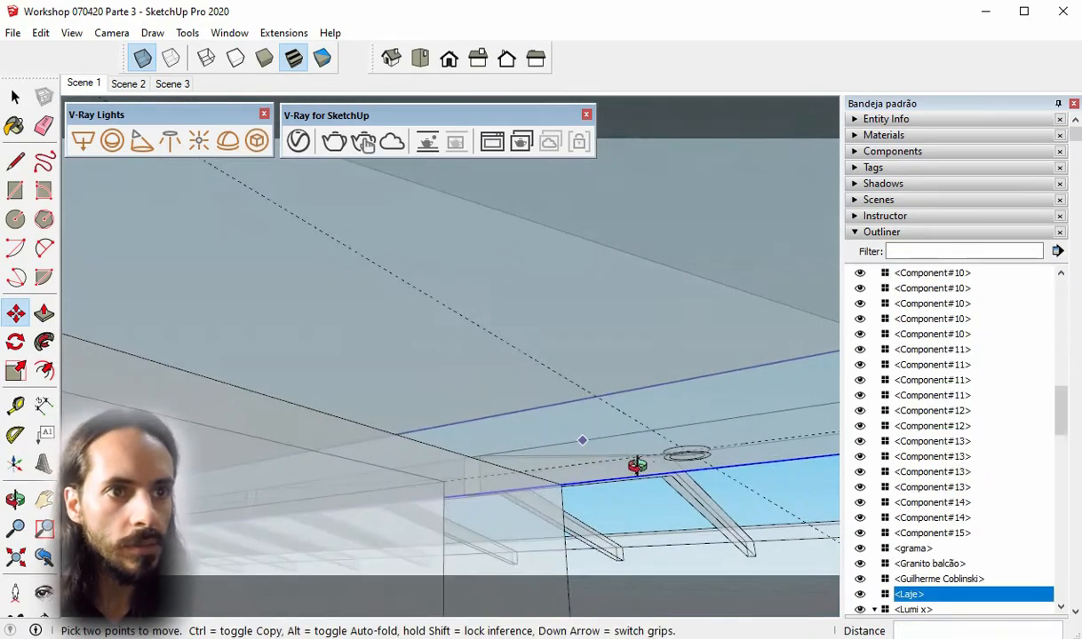
Collapse the Outliner in the tray and undo the last action
{"action": "scroll", "coordinate": [733, 453], "scroll_direction": "down", "scroll_amount": 4}
{"action": "middle_click_drag", "start_coordinate": [734, 448], "coordinate": [729, 321]}
{"action": "key", "text": "m"}
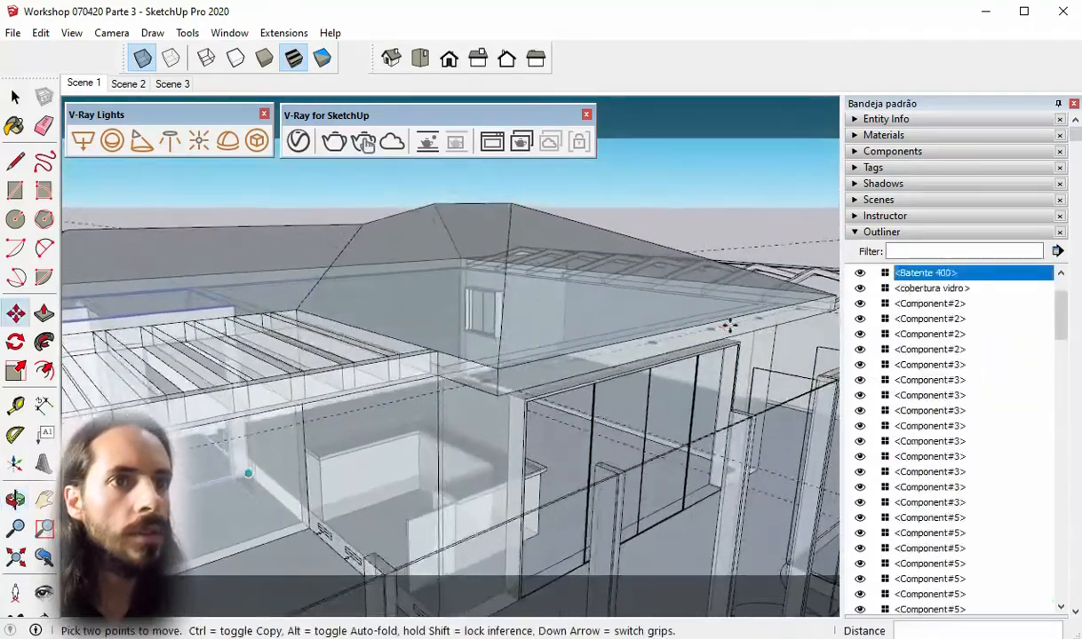
{"action": "scroll", "coordinate": [710, 342], "scroll_direction": "up", "scroll_amount": 3}
{"action": "left_click", "coordinate": [862, 274]}
{"action": "left_click", "coordinate": [863, 234]}
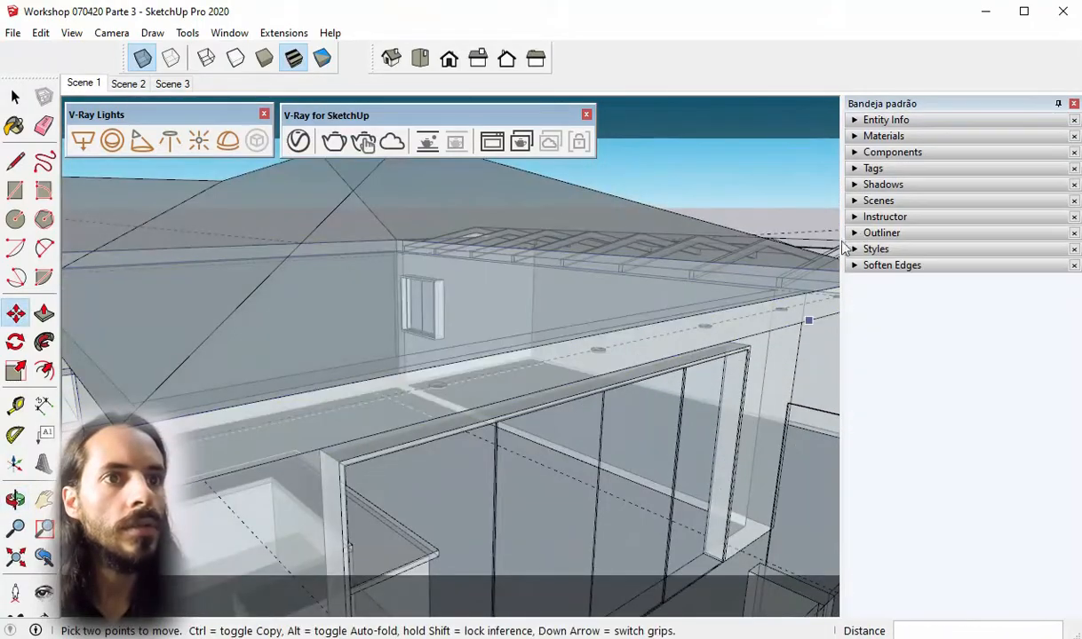
{"action": "key", "text": "ctrl+z"}
Examine the row of luminaires along the slab overhang's underside from above and below
{"action": "middle_click_drag", "start_coordinate": [699, 341], "coordinate": [730, 314]}
{"action": "left_click", "coordinate": [19, 101]}
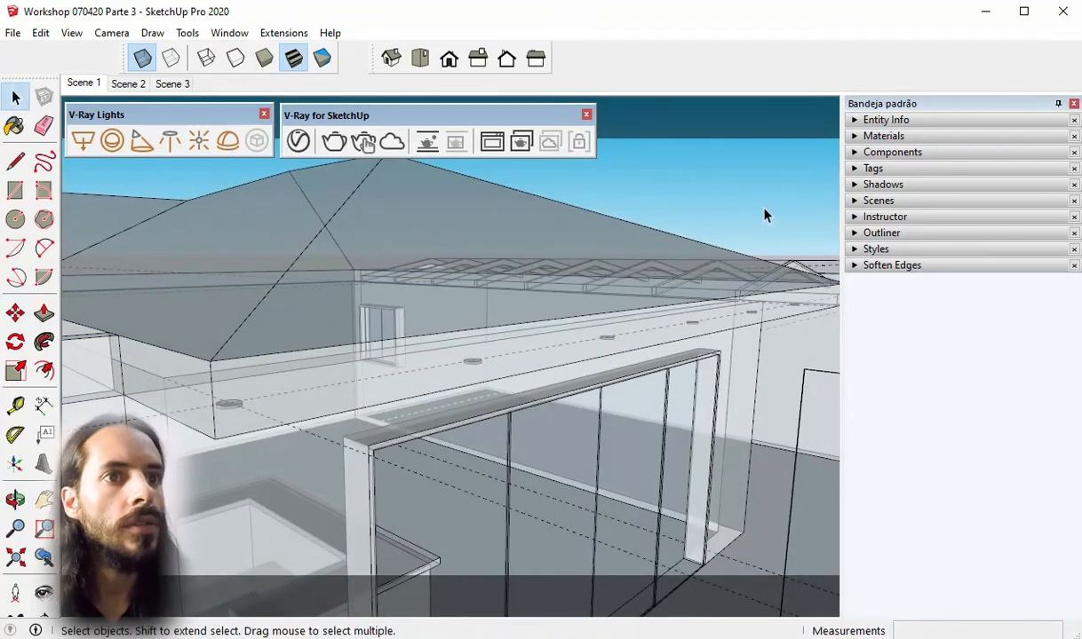
{"action": "scroll", "coordinate": [622, 384], "scroll_direction": "up", "scroll_amount": 1}
{"action": "middle_click_drag", "start_coordinate": [623, 387], "coordinate": [572, 277]}
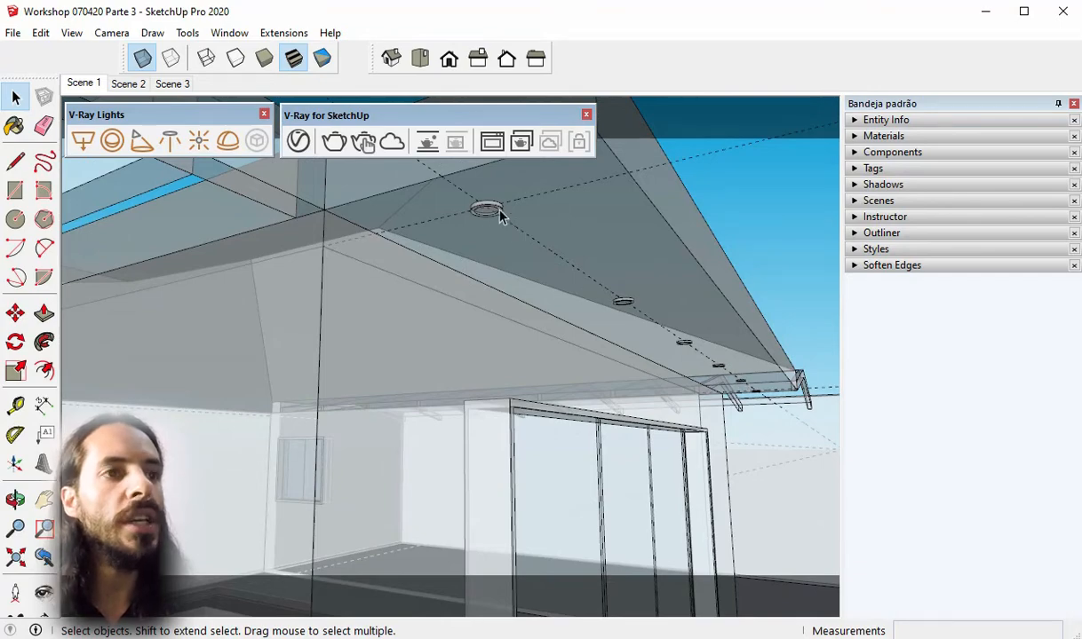
{"action": "middle_click_drag", "start_coordinate": [524, 277], "coordinate": [495, 306]}
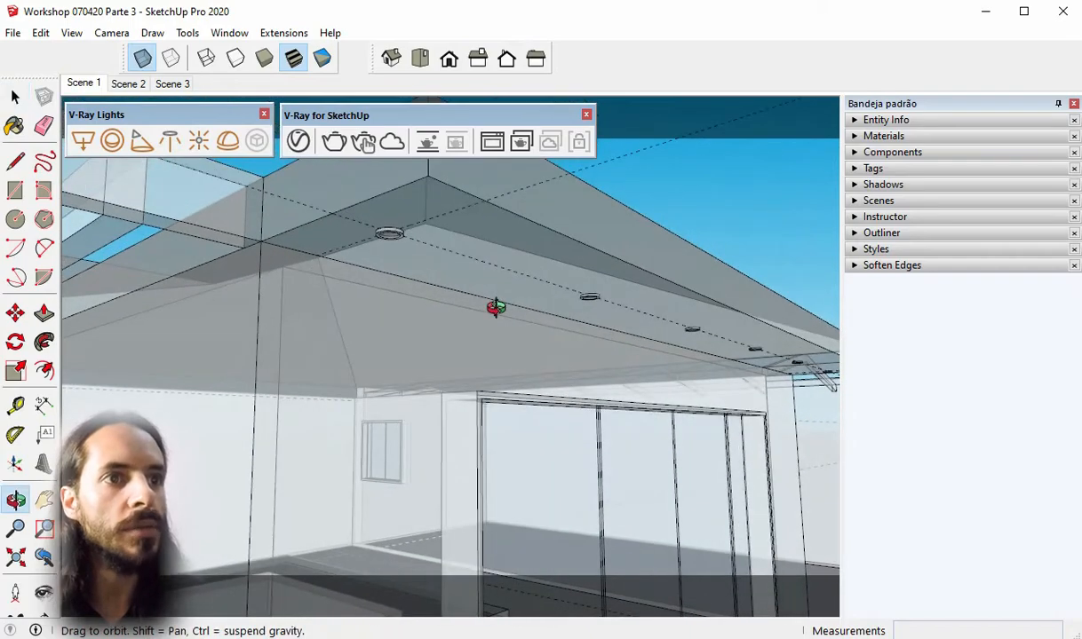
{"action": "scroll", "coordinate": [571, 335], "scroll_direction": "up", "scroll_amount": 2}
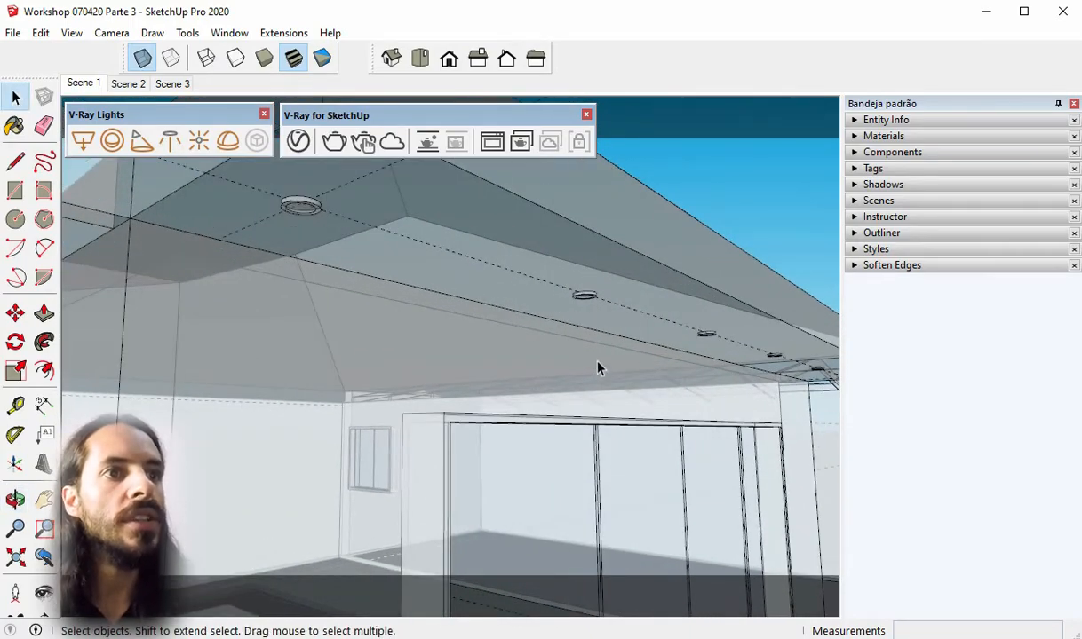
Turn off the X-ray display with the whole roof seen from above
{"action": "middle_click_drag", "start_coordinate": [626, 344], "coordinate": [560, 497]}
{"action": "scroll", "coordinate": [555, 422], "scroll_direction": "down", "scroll_amount": 4}
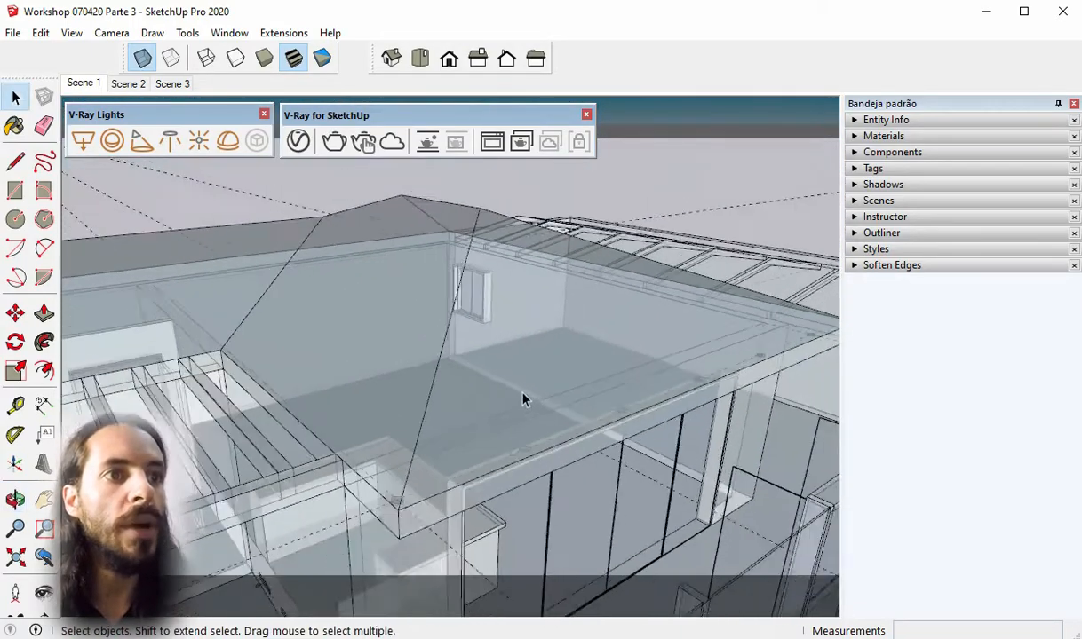
{"action": "middle_click_drag", "start_coordinate": [476, 356], "coordinate": [384, 410]}
{"action": "middle_click_drag", "start_coordinate": [530, 396], "coordinate": [509, 354]}
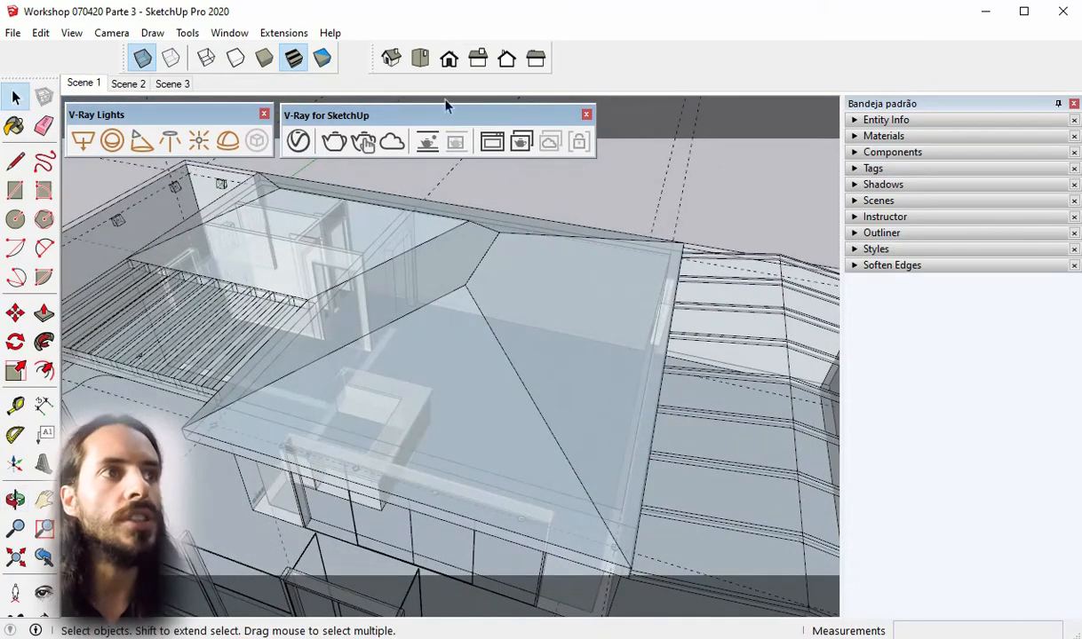
{"action": "left_click", "coordinate": [142, 58]}
Hide the roof component and the ceiling slab beneath it to expose the rooms
{"action": "left_click", "coordinate": [496, 280]}
{"action": "right_click", "coordinate": [496, 281]}
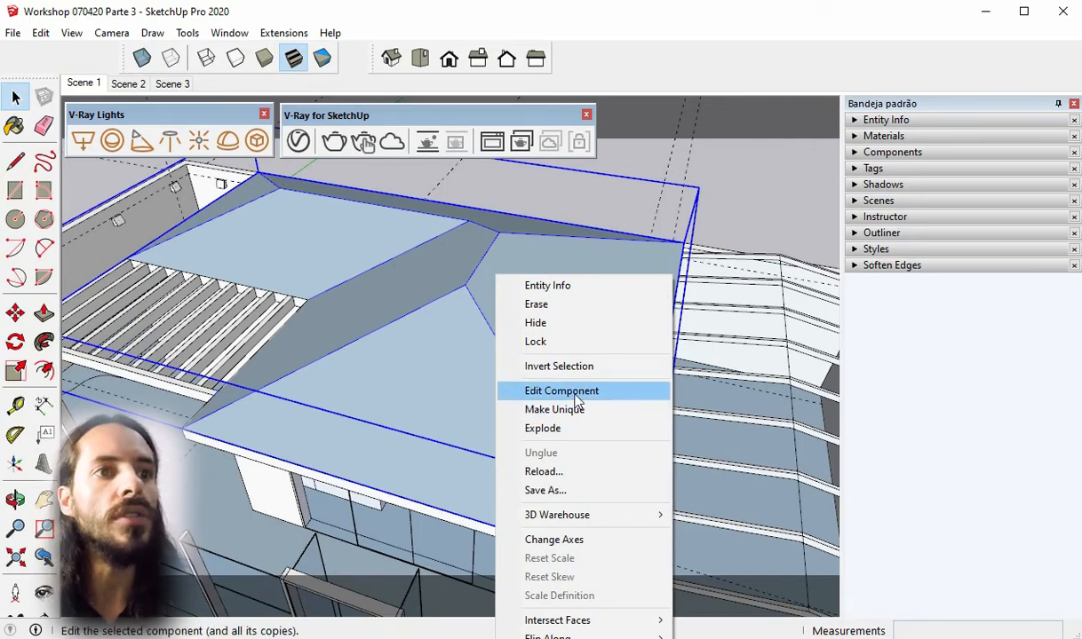
{"action": "left_click", "coordinate": [573, 323]}
{"action": "right_click", "coordinate": [521, 360]}
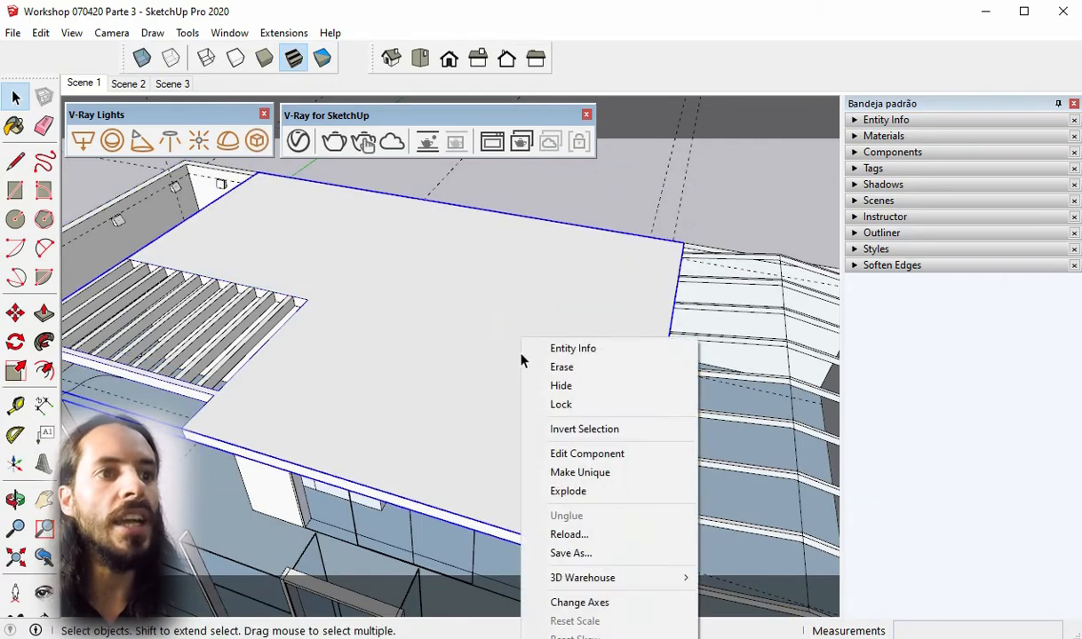
{"action": "left_click", "coordinate": [589, 387]}
Create a guide parallel to the front wall's inner top edge, offset 0.6 m into the living room
{"action": "middle_click_drag", "start_coordinate": [468, 405], "coordinate": [373, 468]}
{"action": "scroll", "coordinate": [371, 460], "scroll_direction": "up", "scroll_amount": 2}
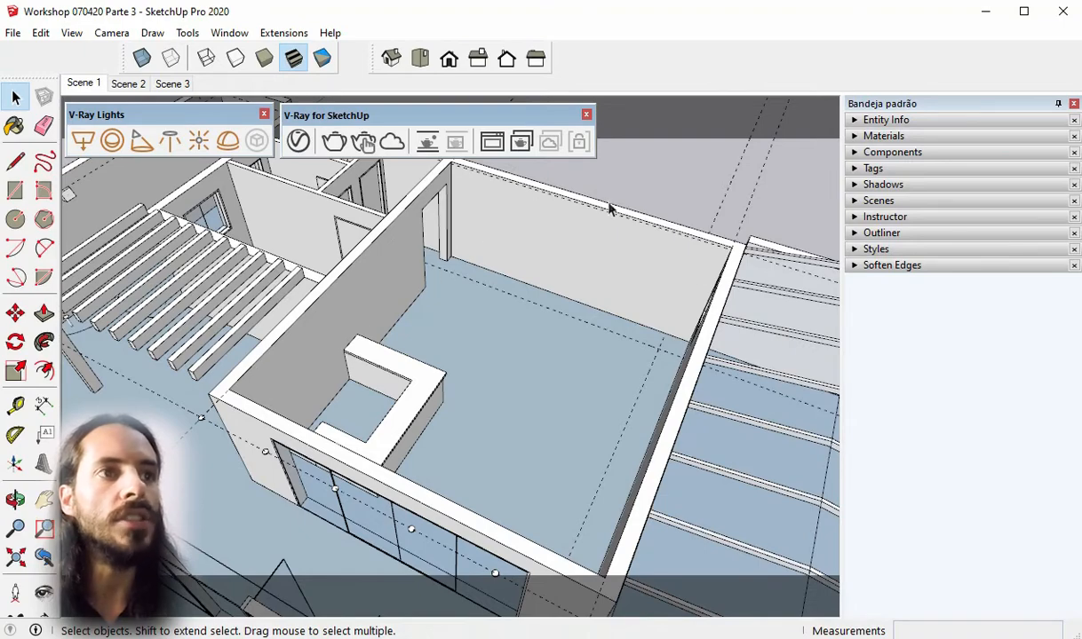
{"action": "scroll", "coordinate": [622, 215], "scroll_direction": "up", "scroll_amount": 2}
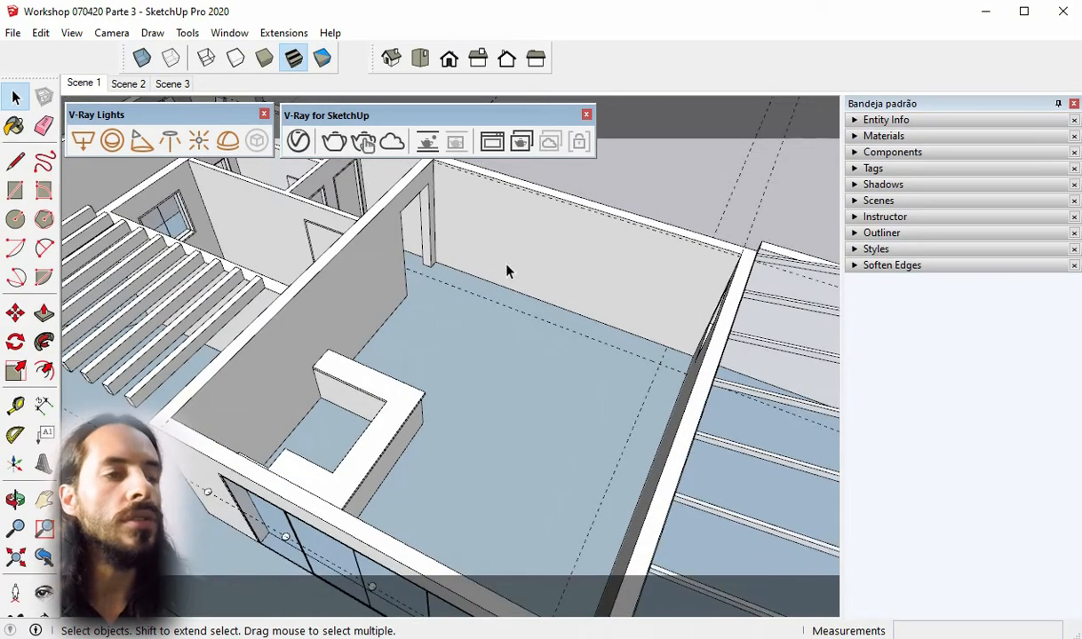
{"action": "left_click", "coordinate": [15, 406]}
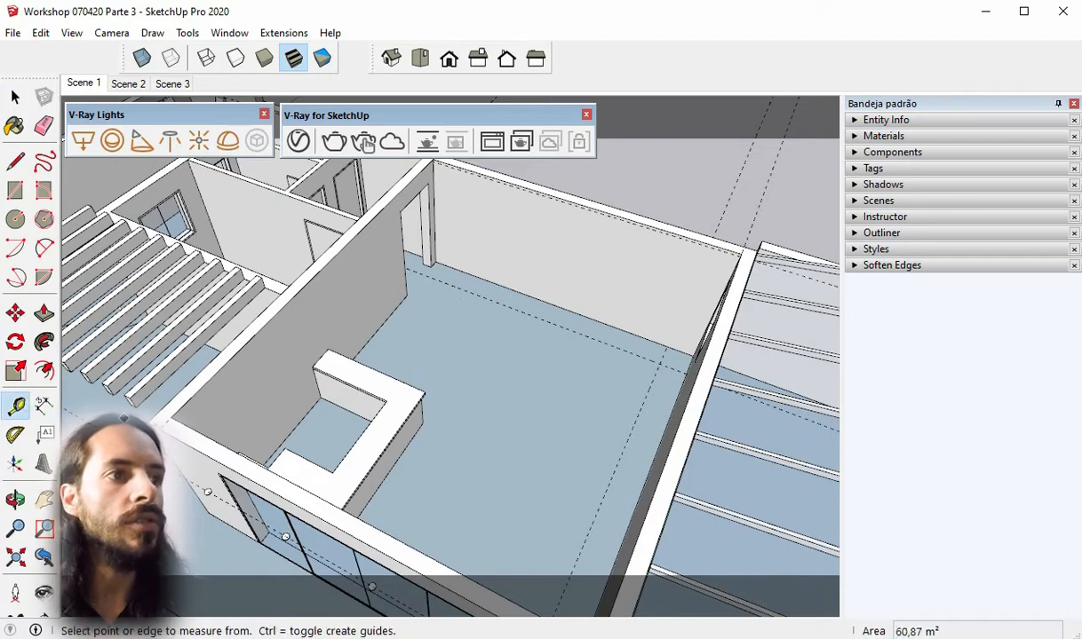
{"action": "left_click", "coordinate": [205, 435]}
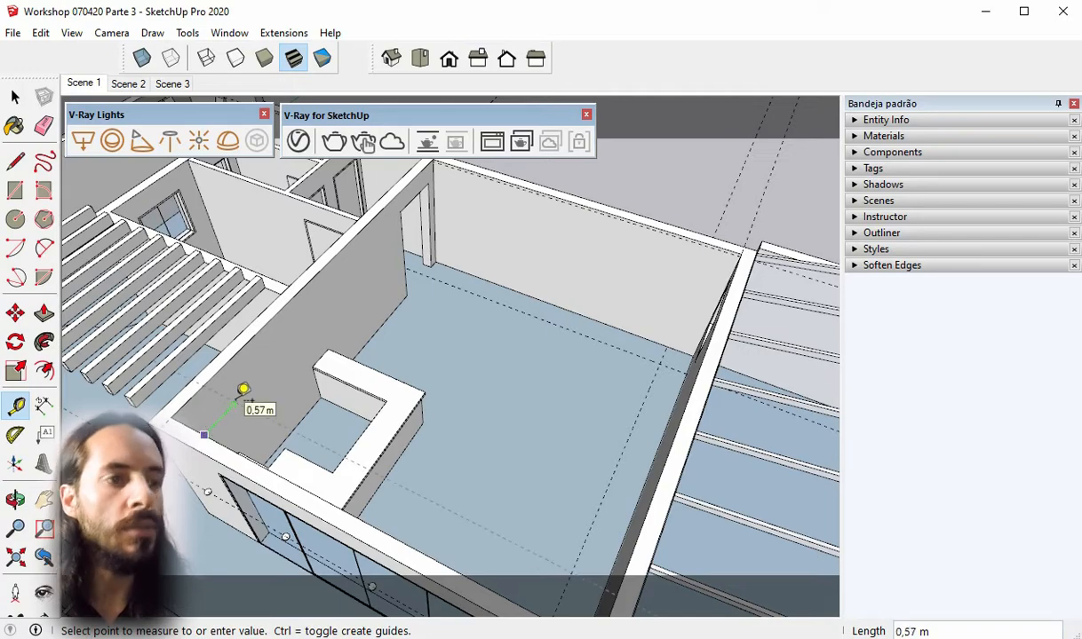
{"action": "left_click", "coordinate": [244, 389]}
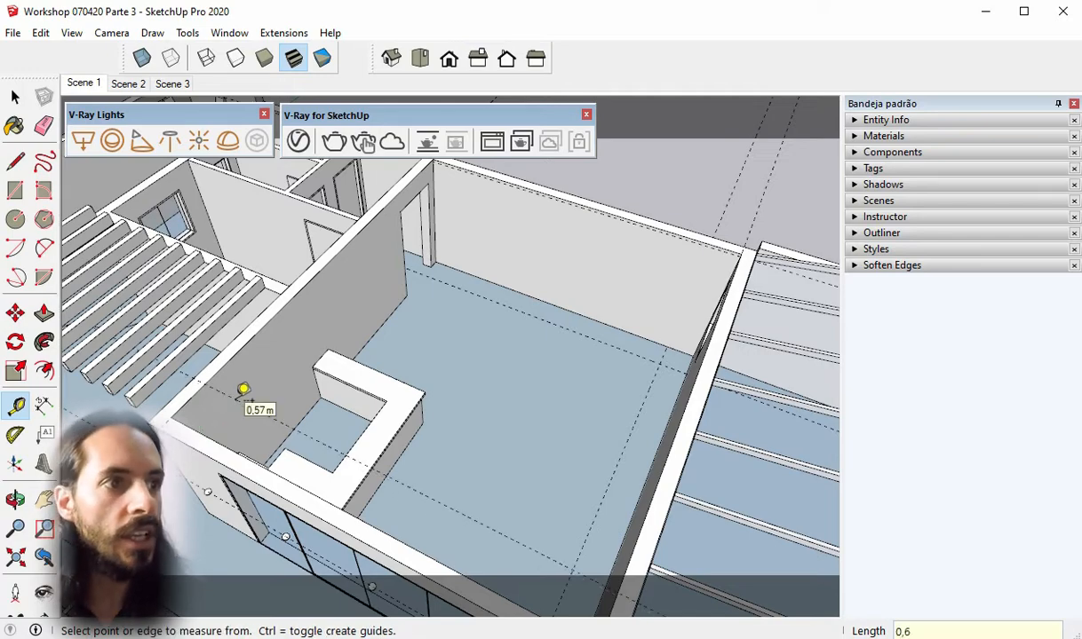
{"action": "scroll", "coordinate": [266, 381], "scroll_direction": "up", "scroll_amount": 2}
Add a guide parallel to the top edge of the partition wall beside the counter, offset into the living room
{"action": "left_click", "coordinate": [222, 349]}
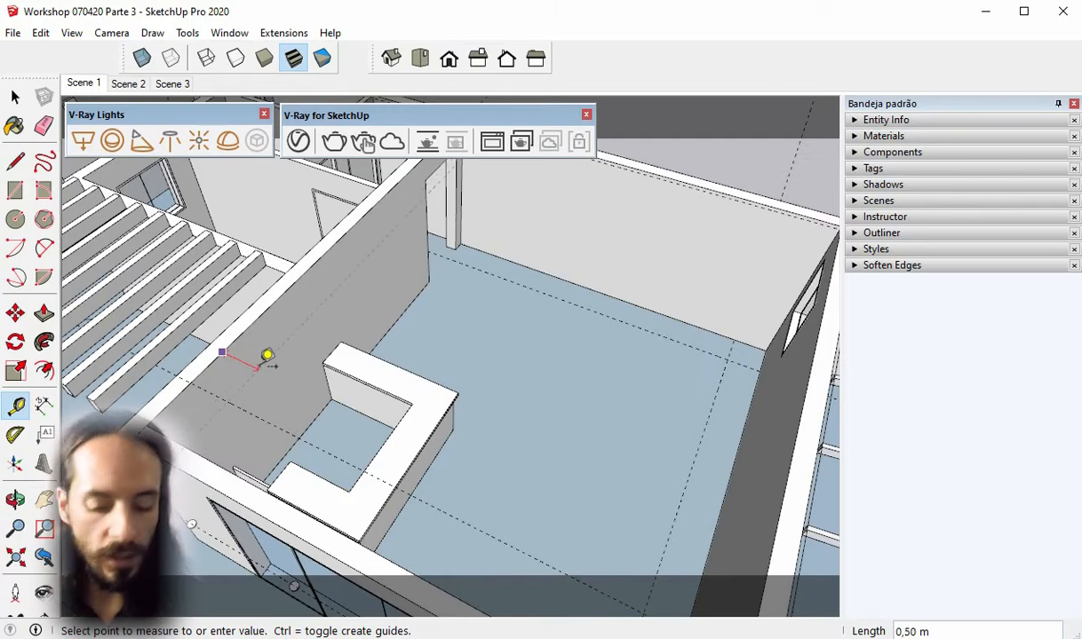
{"action": "left_click", "coordinate": [267, 356]}
{"action": "middle_click_drag", "start_coordinate": [264, 375], "coordinate": [250, 401]}
{"action": "scroll", "coordinate": [245, 405], "scroll_direction": "up", "scroll_amount": 1}
{"action": "scroll", "coordinate": [227, 431], "scroll_direction": "down", "scroll_amount": 2}
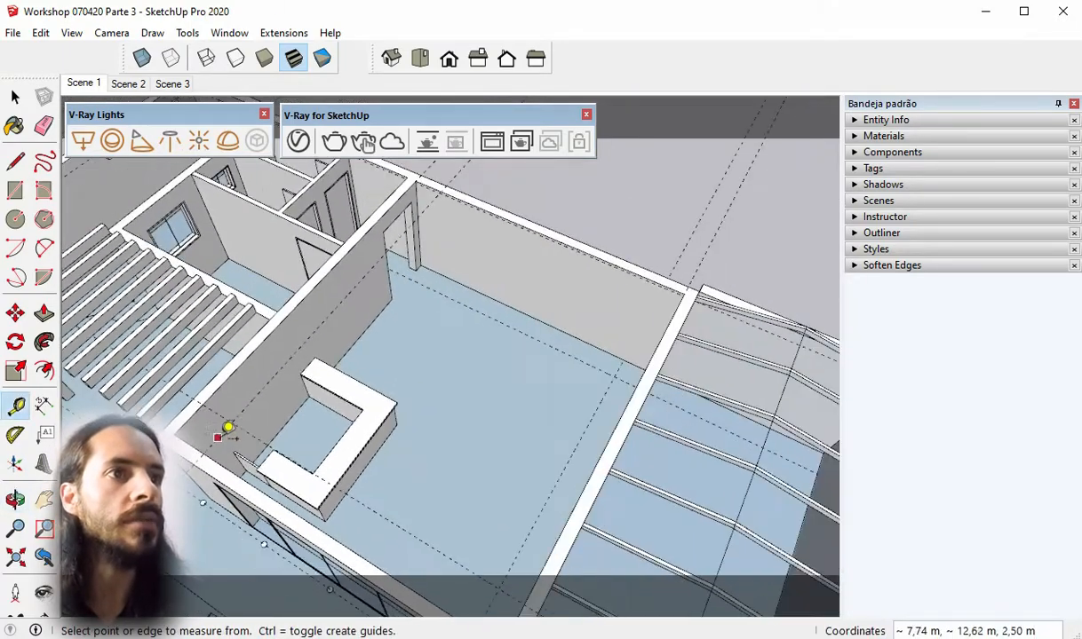
Erase the existing guide running close along the back wall's inner top edge
{"action": "scroll", "coordinate": [449, 151], "scroll_direction": "up", "scroll_amount": 3}
{"action": "middle_click_drag", "start_coordinate": [446, 218], "coordinate": [347, 229]}
{"action": "scroll", "coordinate": [461, 211], "scroll_direction": "up", "scroll_amount": 3}
{"action": "middle_click_drag", "start_coordinate": [461, 211], "coordinate": [485, 225]}
{"action": "scroll", "coordinate": [497, 249], "scroll_direction": "down", "scroll_amount": 5}
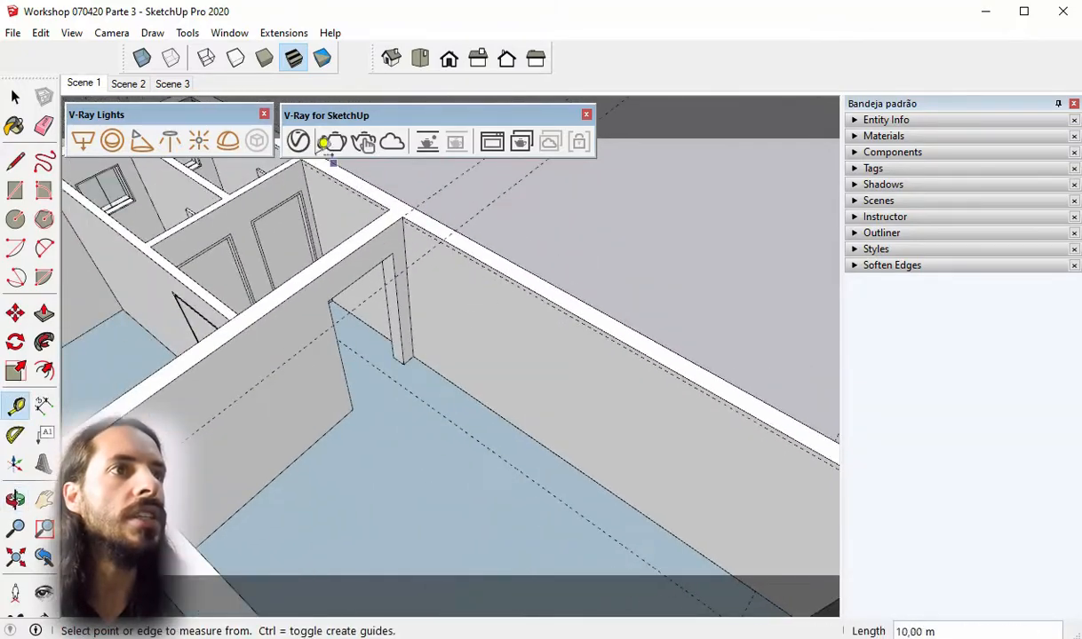
{"action": "left_click", "coordinate": [44, 127]}
{"action": "scroll", "coordinate": [512, 267], "scroll_direction": "up", "scroll_amount": 4}
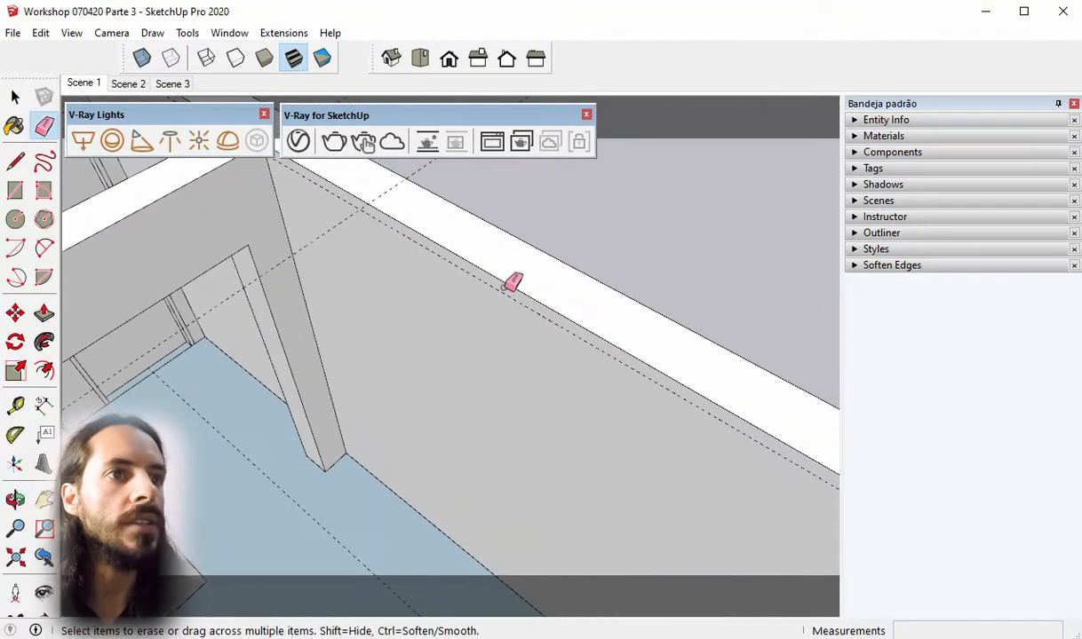
{"action": "scroll", "coordinate": [513, 291], "scroll_direction": "down", "scroll_amount": 2}
Create a new guide parallel to the back wall's inner top edge, offset into the living room
{"action": "key", "text": "t"}
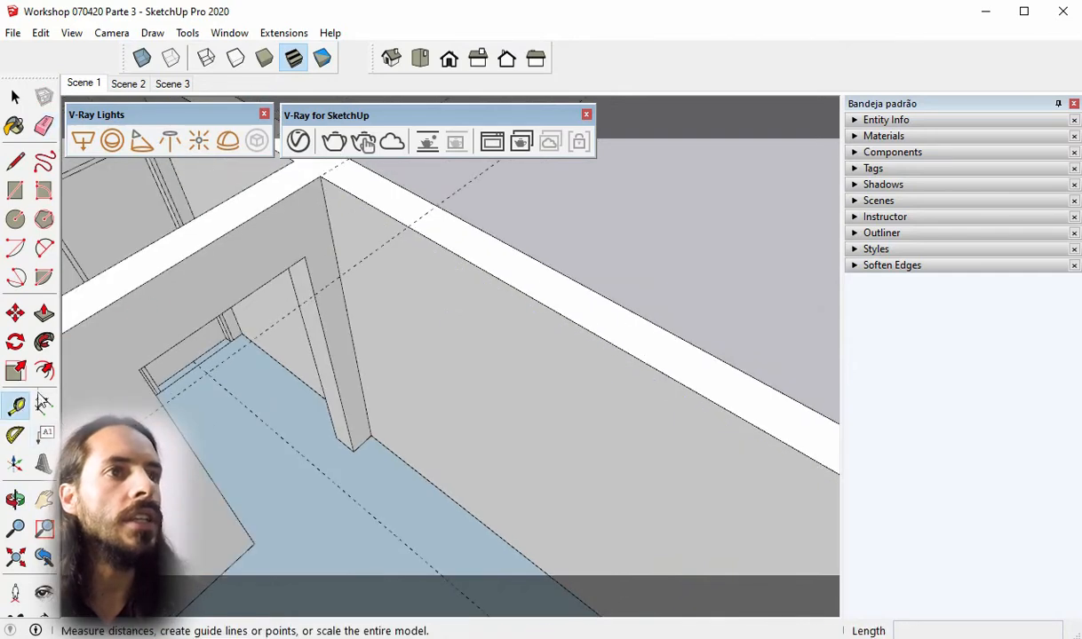
{"action": "left_click", "coordinate": [497, 265]}
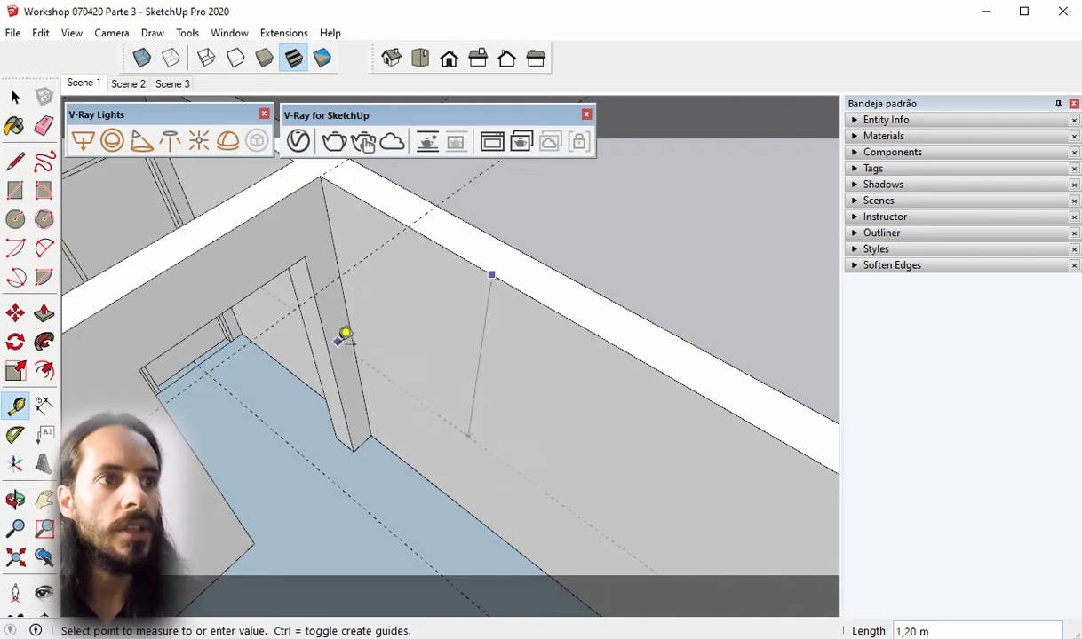
{"action": "middle_click_drag", "start_coordinate": [346, 329], "coordinate": [354, 394]}
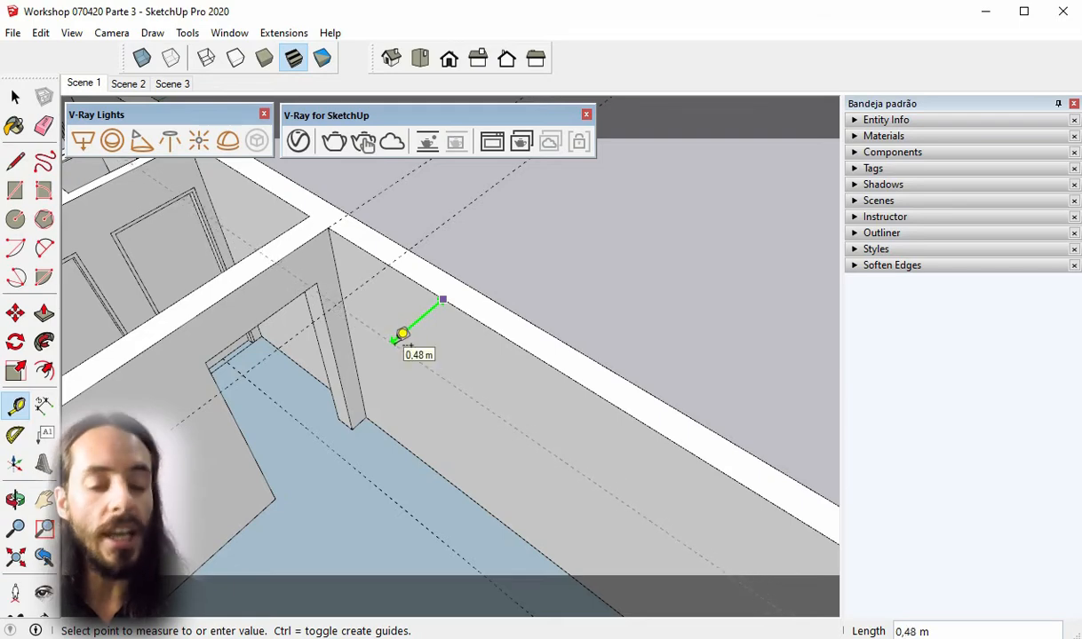
{"action": "key", "text": "Escape"}
{"action": "middle_click_drag", "start_coordinate": [500, 328], "coordinate": [532, 347]}
{"action": "scroll", "coordinate": [674, 346], "scroll_direction": "up", "scroll_amount": 6}
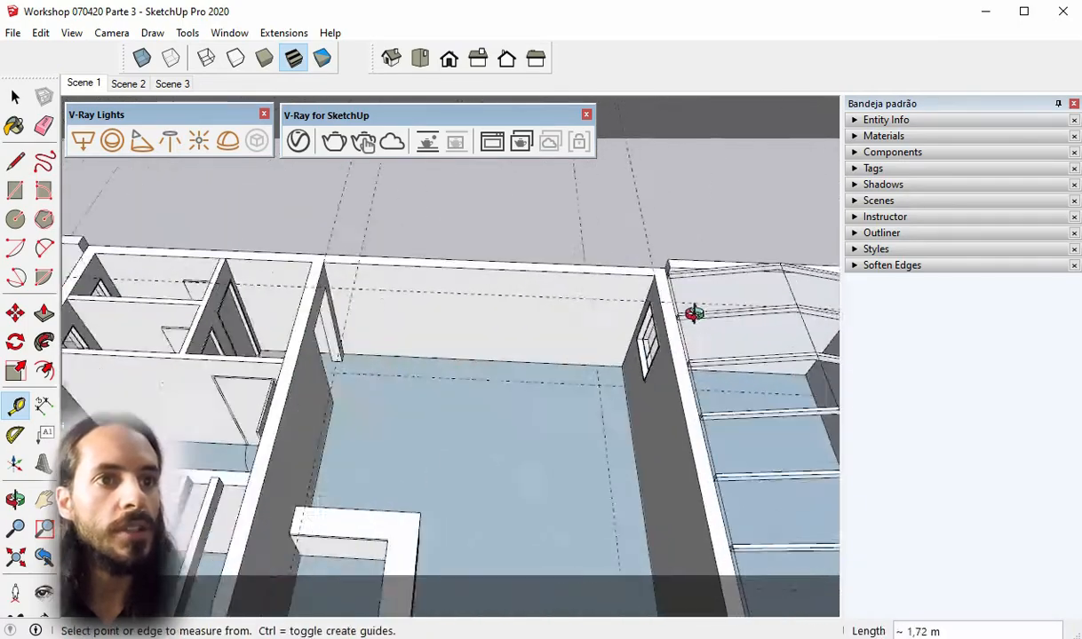
Place a guide line parallel to the large room's window wall, about 0.51 m in from it
{"action": "left_click", "coordinate": [699, 414]}
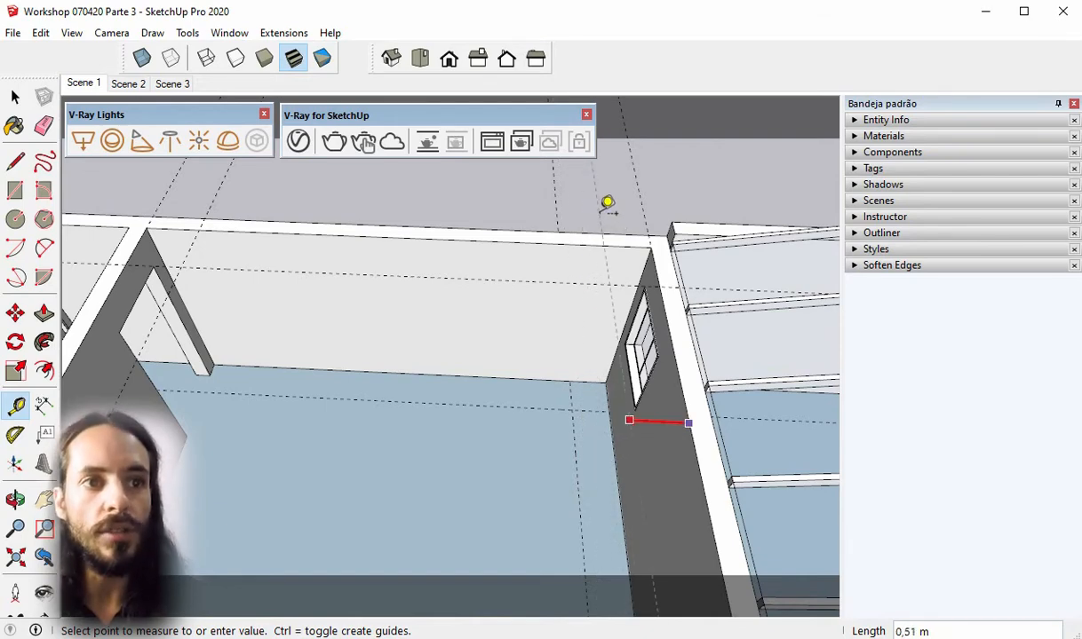
{"action": "key", "text": "Escape"}
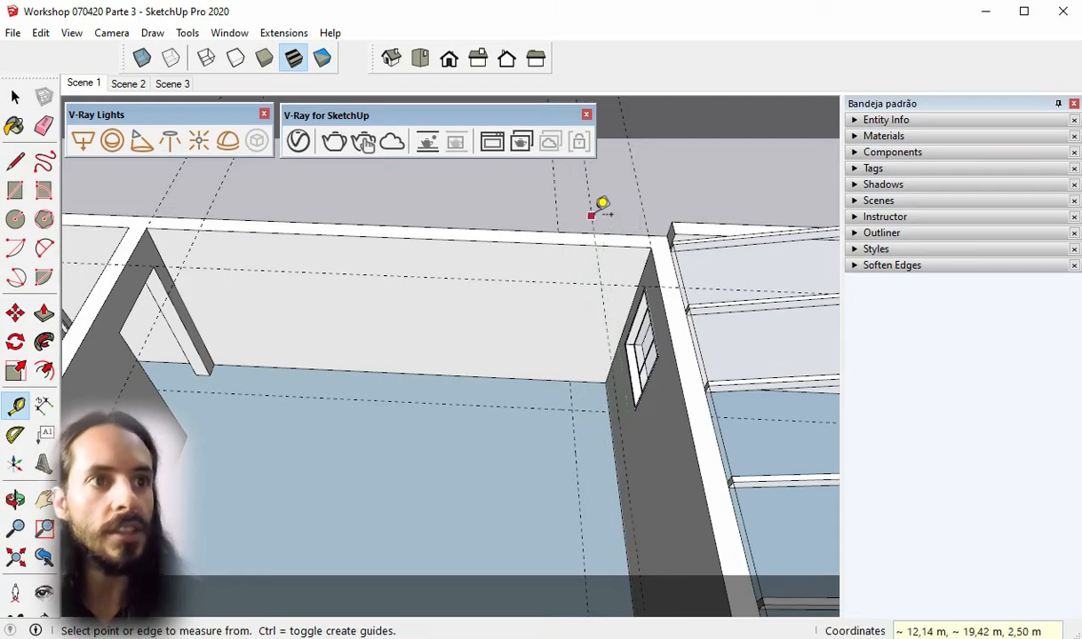
{"action": "scroll", "coordinate": [601, 207], "scroll_direction": "down", "scroll_amount": 5}
{"action": "scroll", "coordinate": [486, 386], "scroll_direction": "up", "scroll_amount": 3}
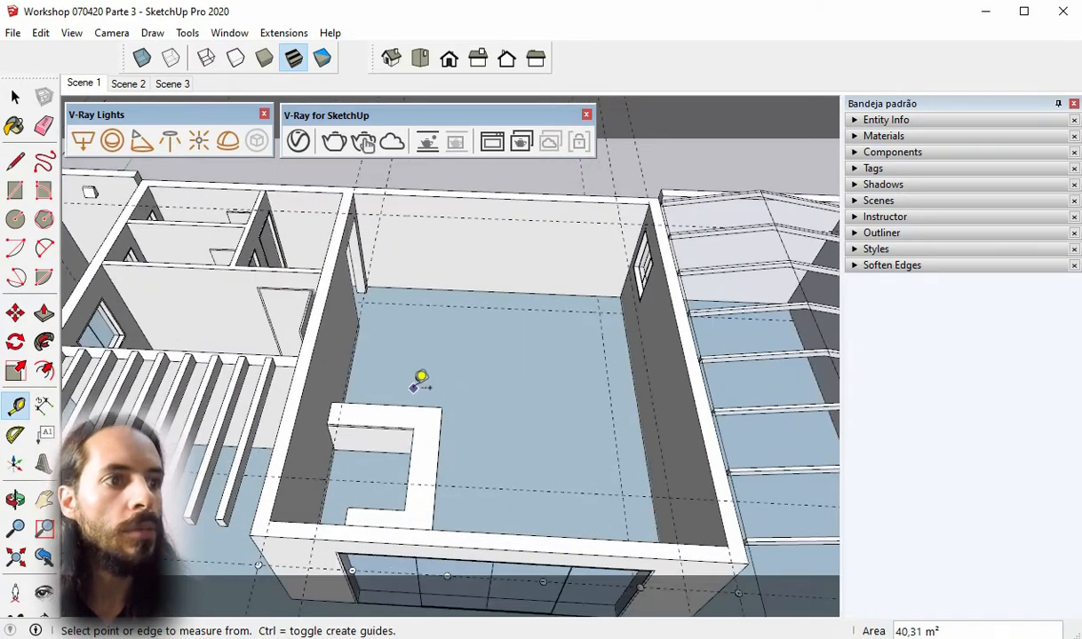
Copy the luminaire at the facade's outer corner to the nearest guide intersection inside the large room
{"action": "scroll", "coordinate": [420, 379], "scroll_direction": "down", "scroll_amount": 3}
{"action": "left_click", "coordinate": [16, 97]}
{"action": "scroll", "coordinate": [283, 471], "scroll_direction": "up", "scroll_amount": 8}
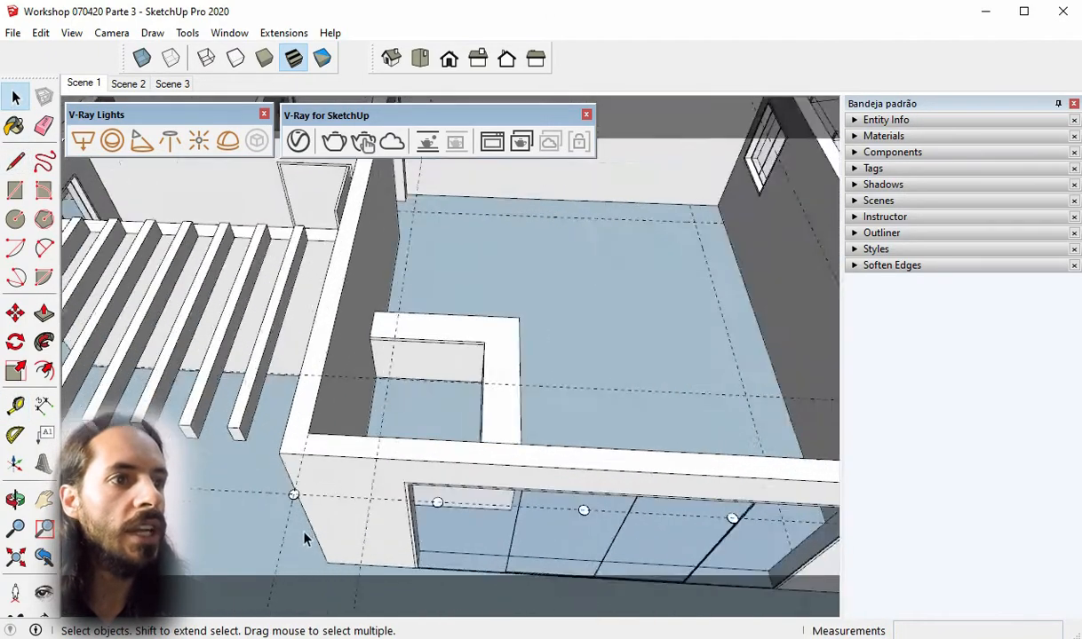
{"action": "left_click", "coordinate": [275, 475]}
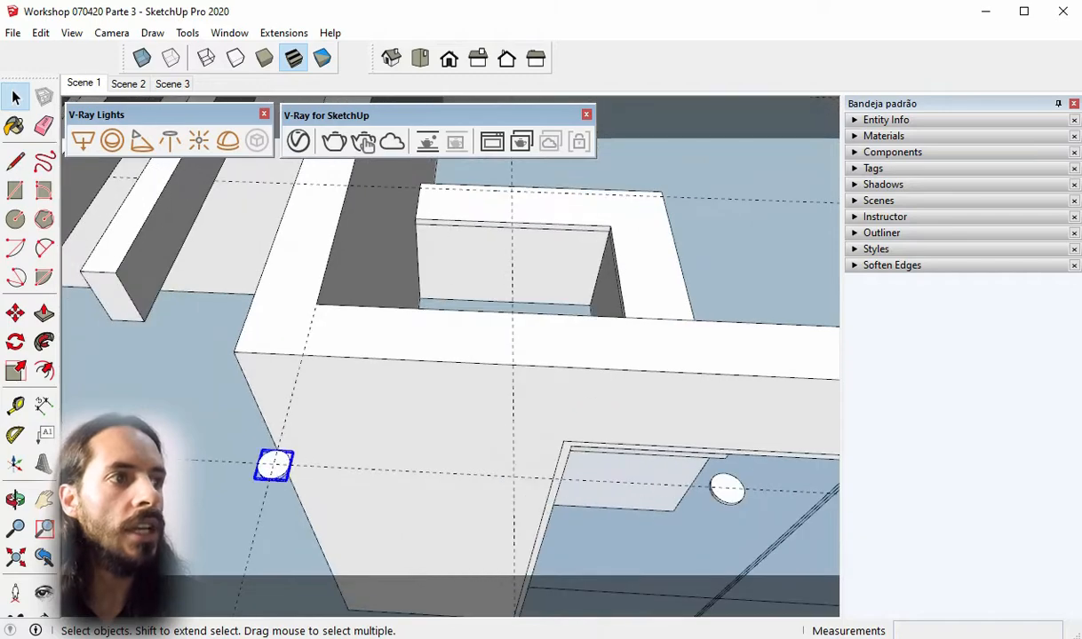
{"action": "left_click", "coordinate": [15, 313]}
{"action": "scroll", "coordinate": [276, 468], "scroll_direction": "up", "scroll_amount": 5}
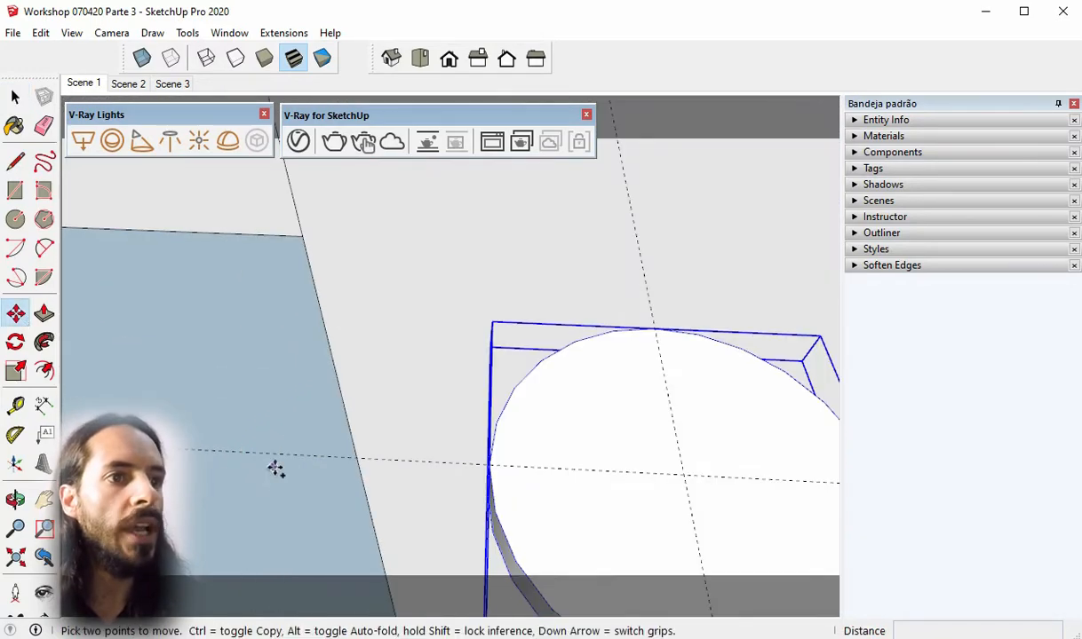
{"action": "scroll", "coordinate": [422, 482], "scroll_direction": "down", "scroll_amount": 3}
{"action": "left_click", "coordinate": [421, 477]}
{"action": "key", "text": "ctrl"}
{"action": "scroll", "coordinate": [359, 435], "scroll_direction": "down", "scroll_amount": 5}
{"action": "scroll", "coordinate": [425, 358], "scroll_direction": "up", "scroll_amount": 3}
{"action": "scroll", "coordinate": [431, 358], "scroll_direction": "up", "scroll_amount": 2}
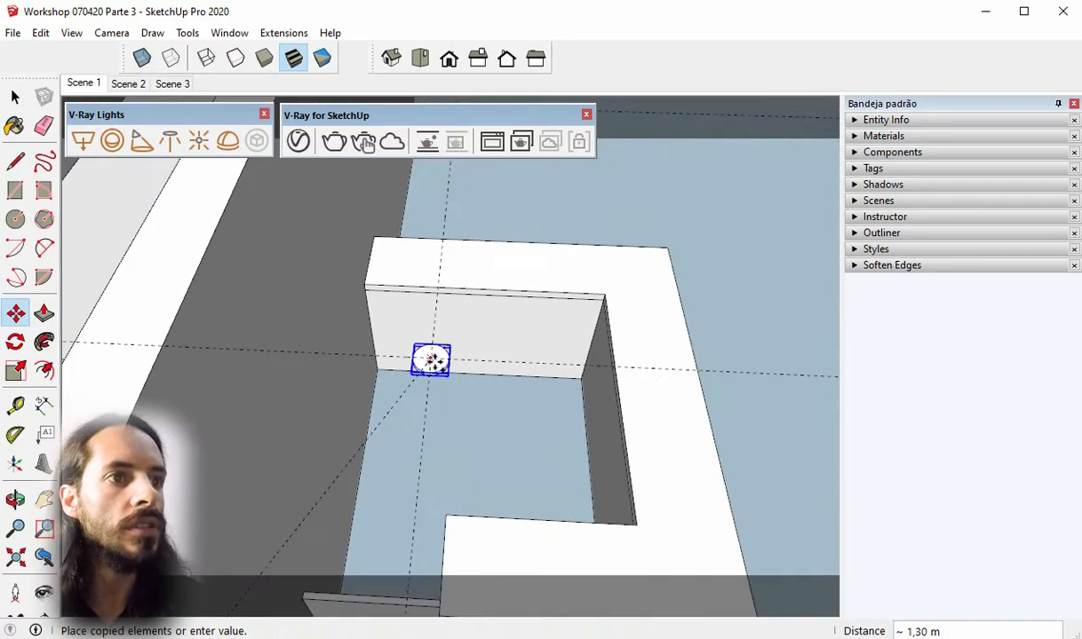
{"action": "left_click", "coordinate": [430, 359]}
Copy the new luminaire along the guide to the intersection near the far wall and divide the distance by 5 (/5)
{"action": "left_click", "coordinate": [430, 359]}
{"action": "scroll", "coordinate": [410, 456], "scroll_direction": "down", "scroll_amount": 5}
{"action": "scroll", "coordinate": [444, 231], "scroll_direction": "up", "scroll_amount": 3}
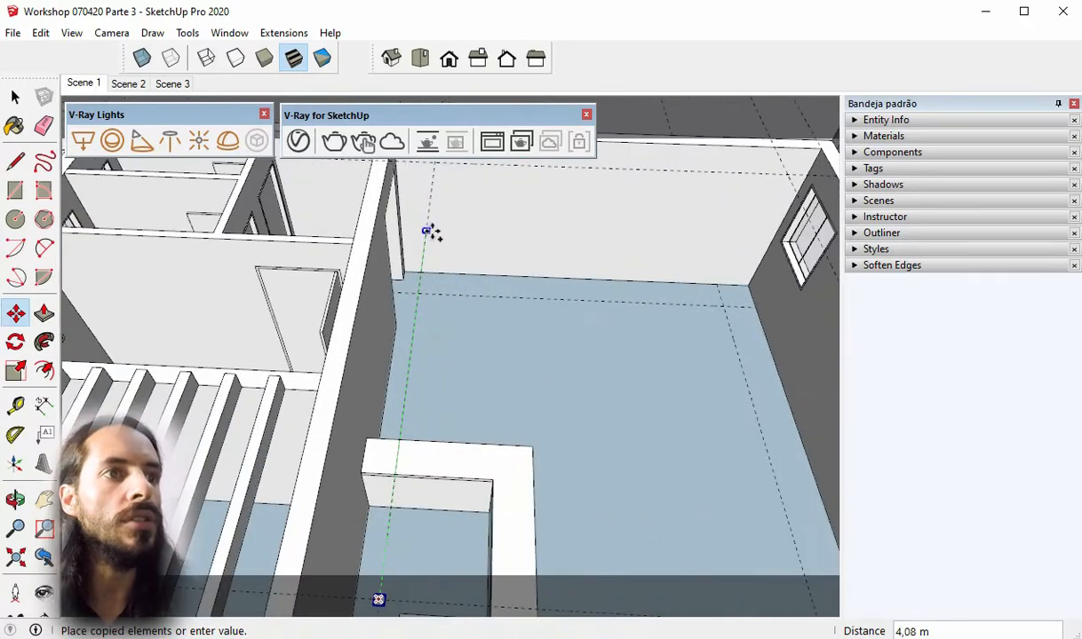
{"action": "scroll", "coordinate": [413, 444], "scroll_direction": "down", "scroll_amount": 2}
{"action": "middle_click_drag", "start_coordinate": [412, 444], "coordinate": [433, 222]}
{"action": "scroll", "coordinate": [433, 222], "scroll_direction": "up", "scroll_amount": 3}
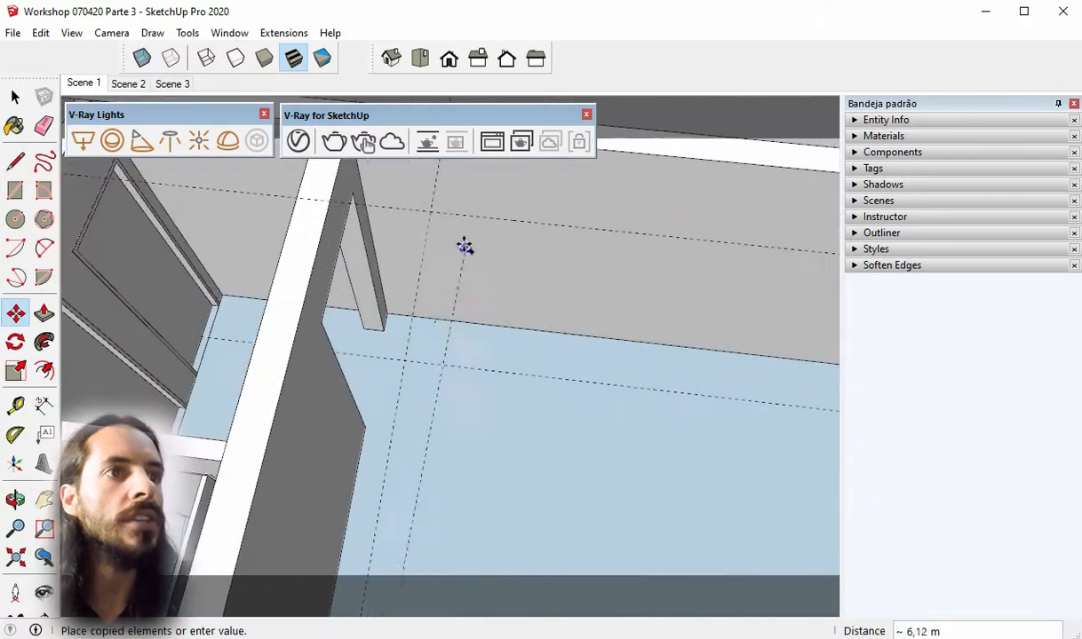
{"action": "left_click", "coordinate": [430, 213]}
{"action": "scroll", "coordinate": [497, 209], "scroll_direction": "down", "scroll_amount": 6}
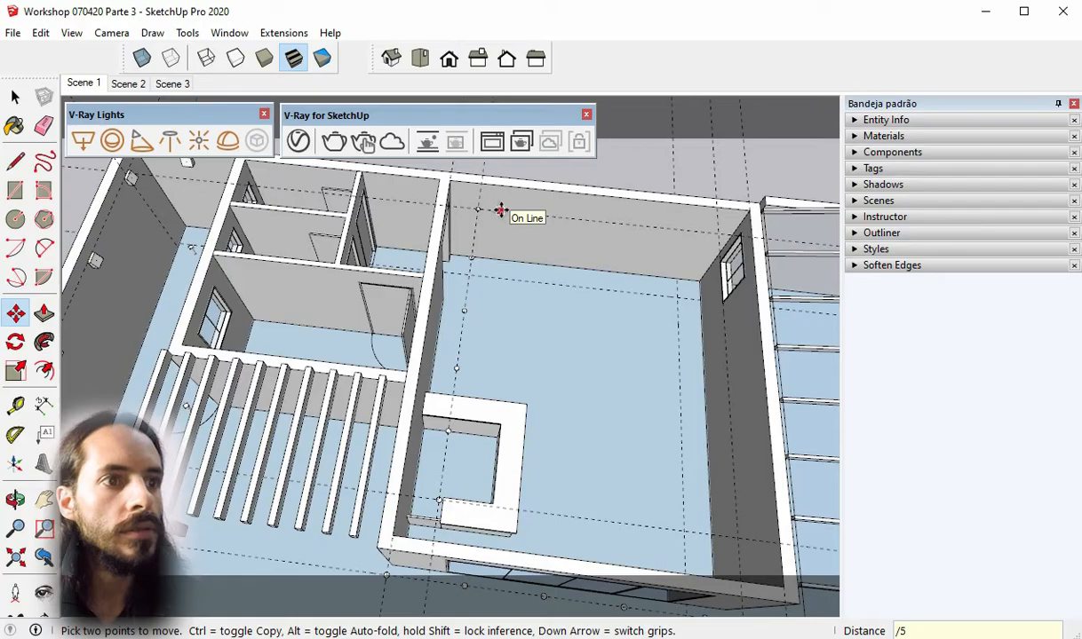
Copy the column of six luminaires 4.40 m to the guide intersection near the window wall and divide the spacing to make four even columns
{"action": "middle_click_drag", "start_coordinate": [549, 387], "coordinate": [550, 311]}
{"action": "left_click_drag", "start_coordinate": [447, 209], "coordinate": [491, 500]}
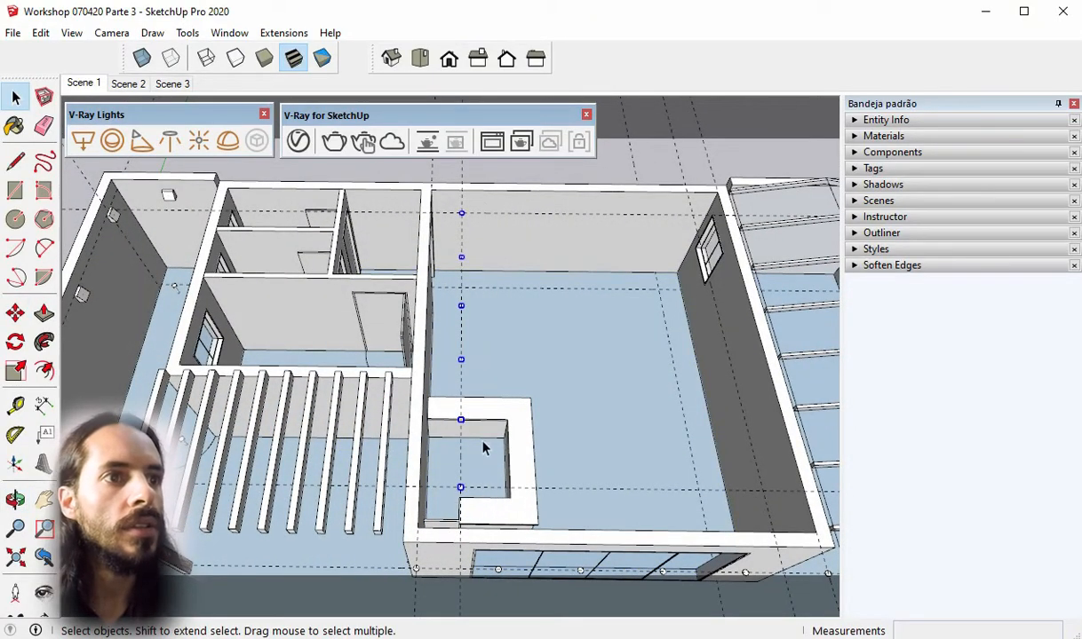
{"action": "left_click", "coordinate": [15, 313]}
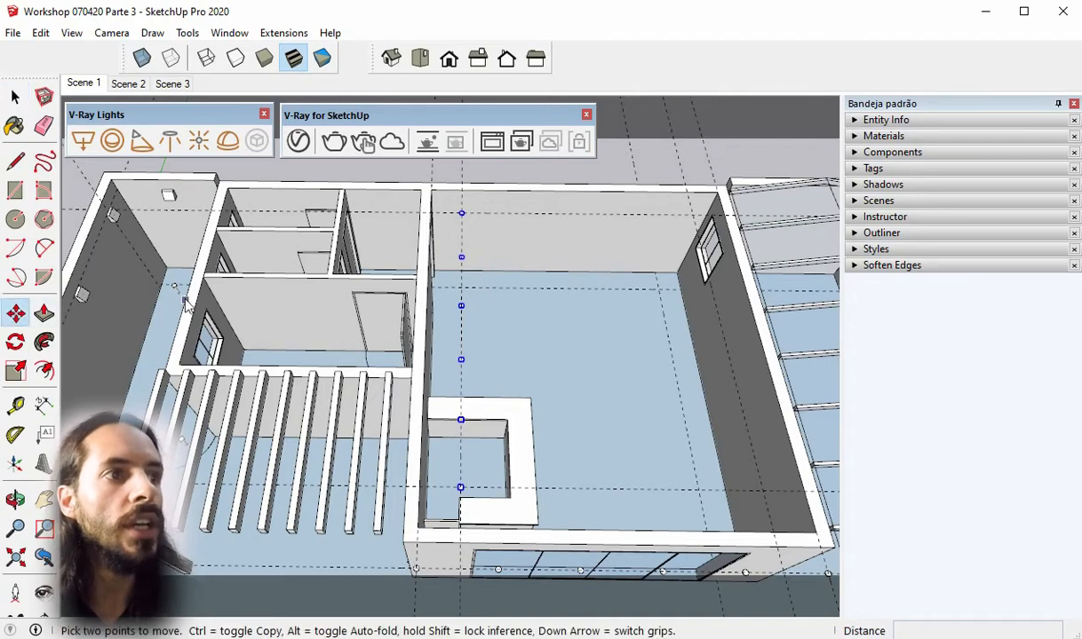
{"action": "scroll", "coordinate": [524, 168], "scroll_direction": "up", "scroll_amount": 1}
{"action": "scroll", "coordinate": [524, 168], "scroll_direction": "up", "scroll_amount": 6}
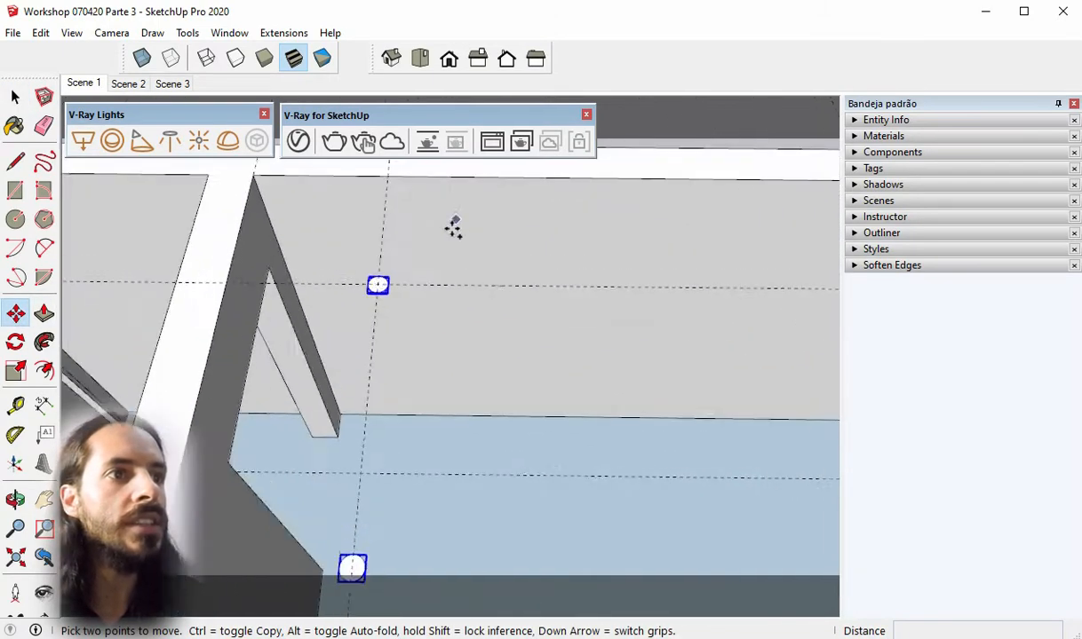
{"action": "left_click", "coordinate": [346, 314]}
{"action": "key", "text": "ctrl"}
{"action": "scroll", "coordinate": [315, 304], "scroll_direction": "down", "scroll_amount": 5}
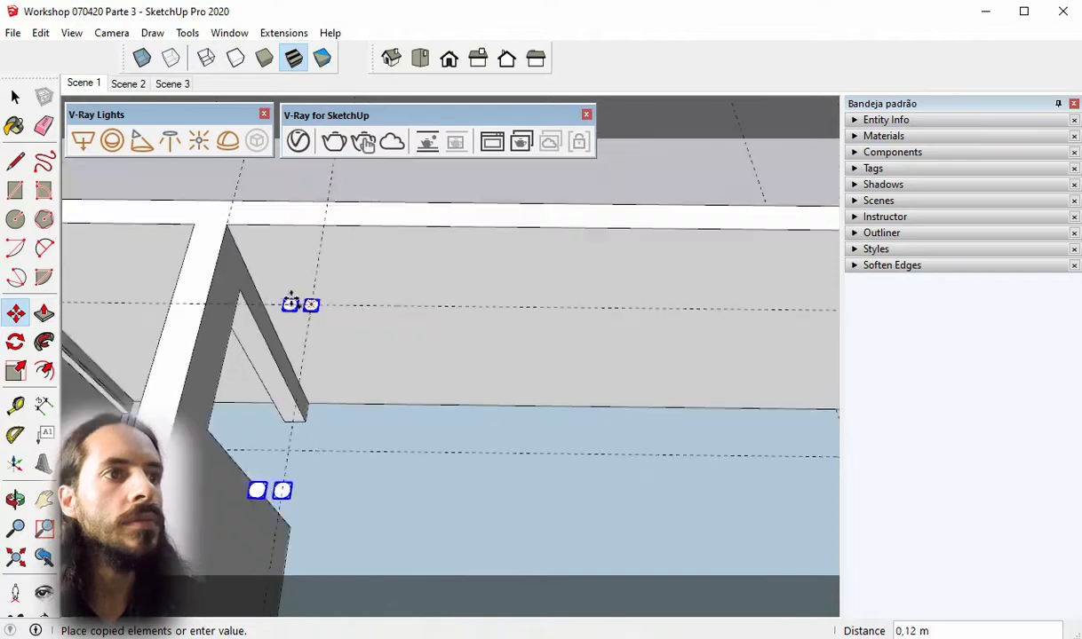
{"action": "scroll", "coordinate": [661, 299], "scroll_direction": "up", "scroll_amount": 5}
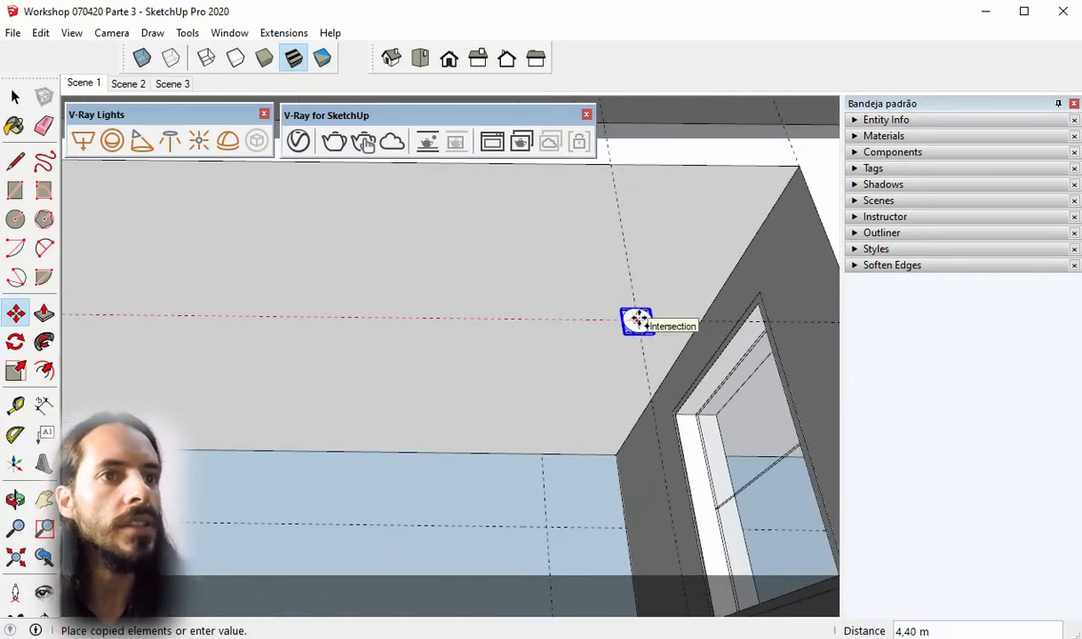
{"action": "left_click", "coordinate": [638, 319]}
{"action": "scroll", "coordinate": [567, 275], "scroll_direction": "down", "scroll_amount": 8}
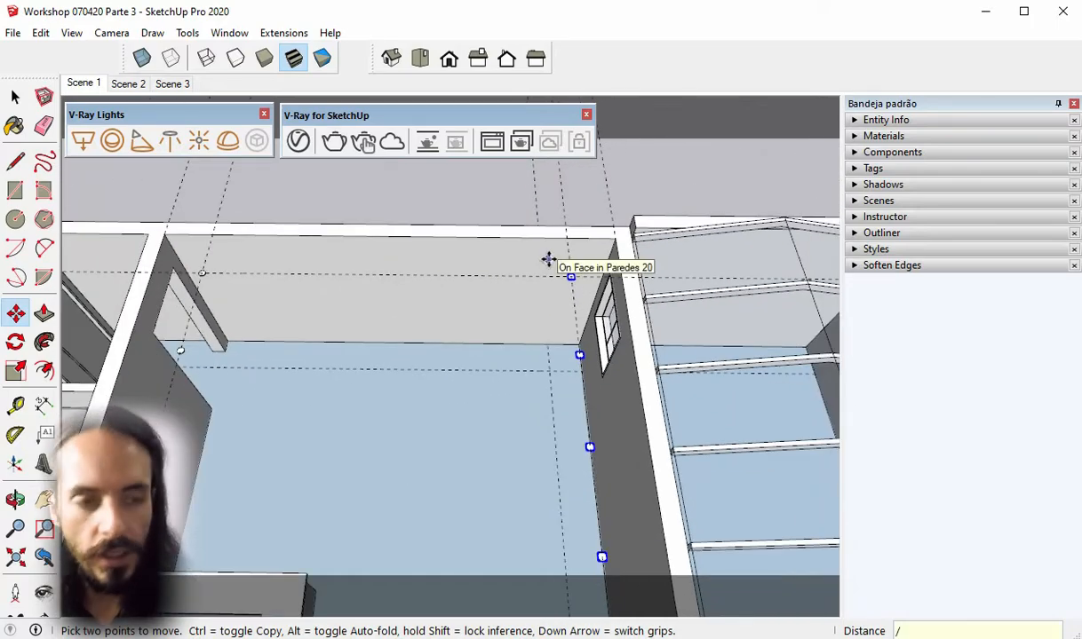
{"action": "scroll", "coordinate": [543, 240], "scroll_direction": "down", "scroll_amount": 5}
{"action": "middle_click_drag", "start_coordinate": [536, 212], "coordinate": [430, 249]}
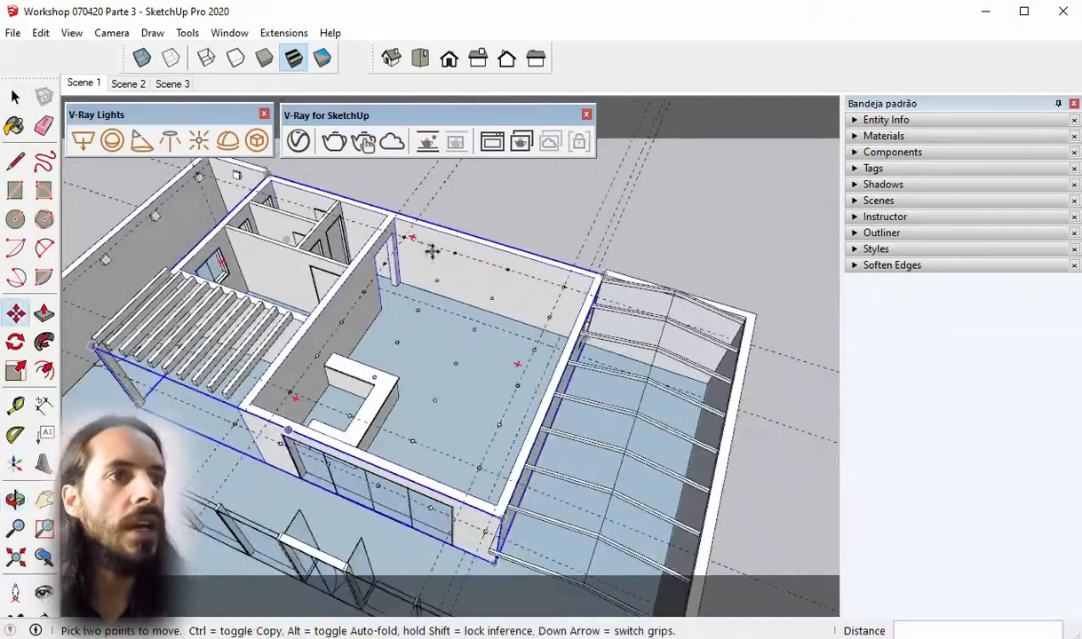
Delete all guide lines from the model
{"action": "key", "text": "space"}
{"action": "left_click", "coordinate": [41, 33]}
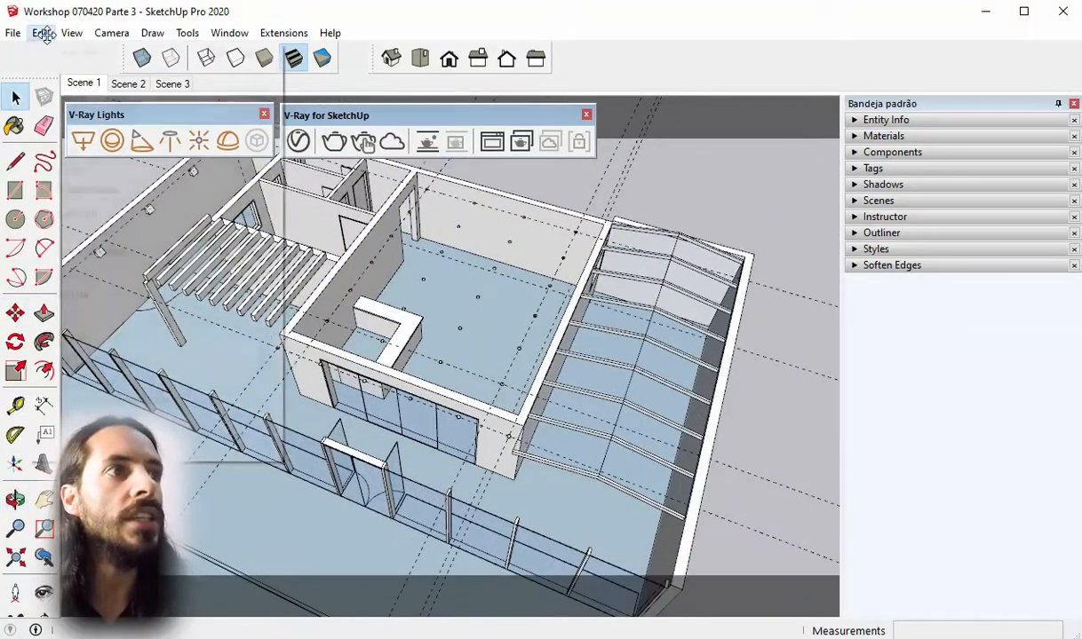
{"action": "left_click", "coordinate": [103, 190]}
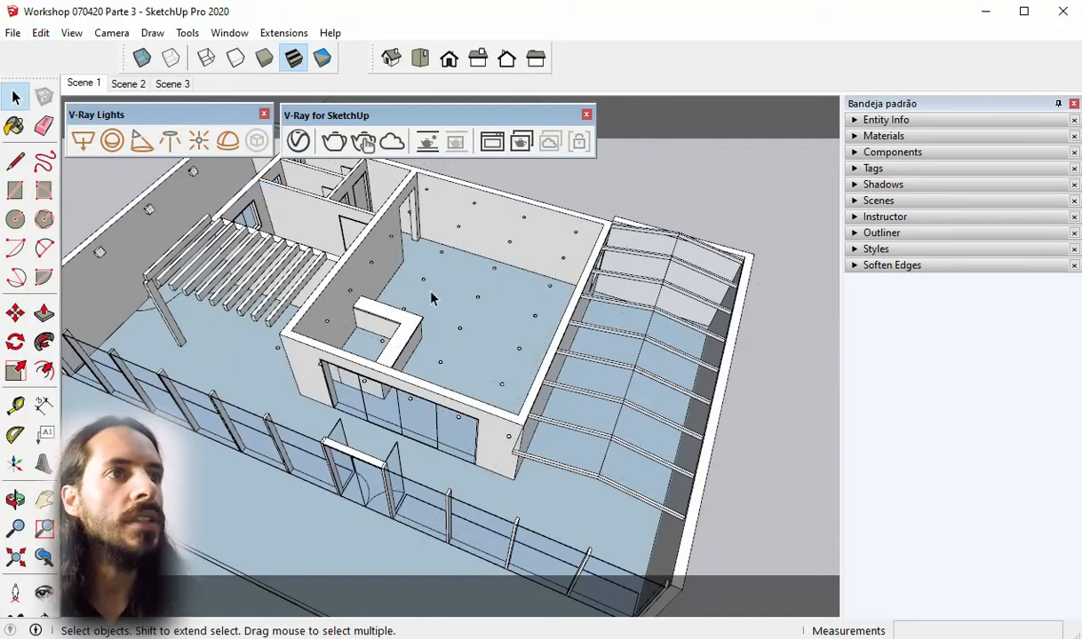
Open a luminaire beside the room's inner wall for editing and select the lamp component on its underside
{"action": "scroll", "coordinate": [408, 263], "scroll_direction": "up", "scroll_amount": 3}
{"action": "scroll", "coordinate": [311, 307], "scroll_direction": "up", "scroll_amount": 5}
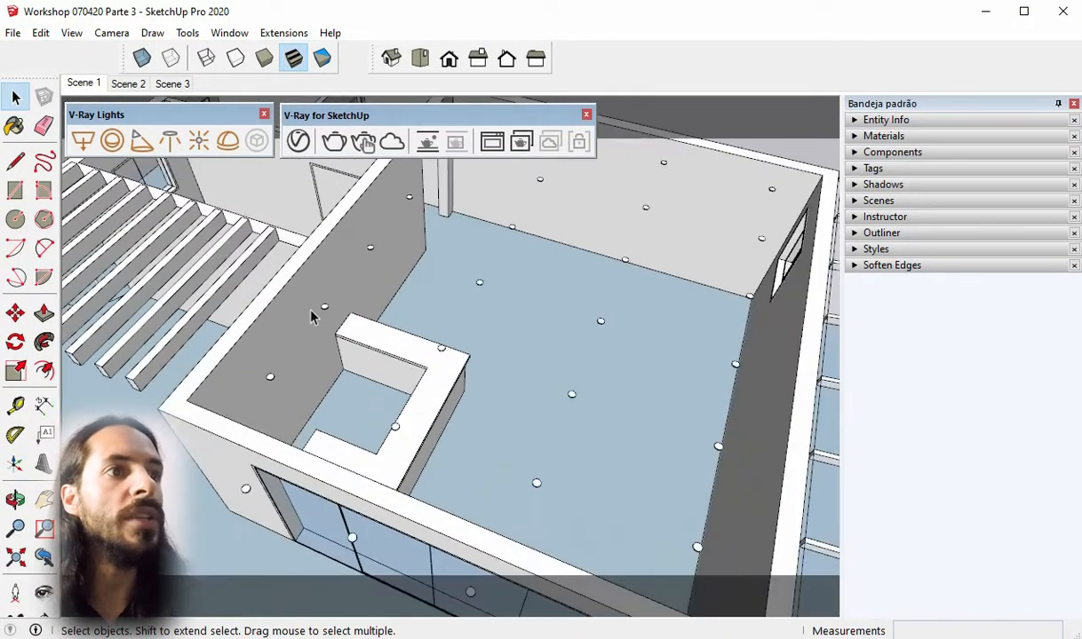
{"action": "scroll", "coordinate": [330, 310], "scroll_direction": "up", "scroll_amount": 5}
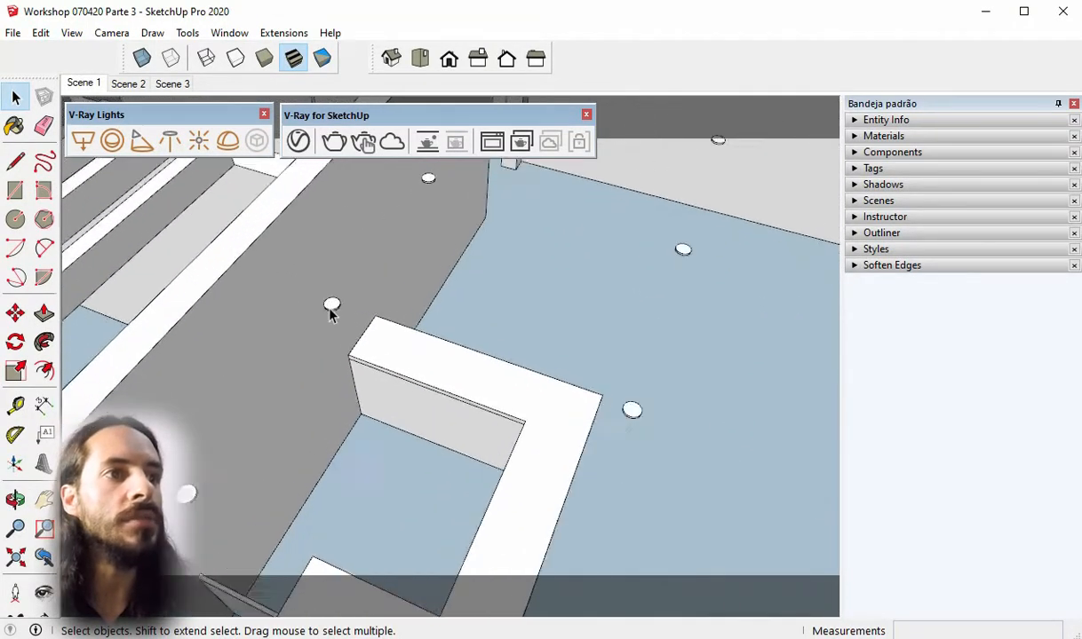
{"action": "middle_click_drag", "start_coordinate": [334, 310], "coordinate": [356, 372]}
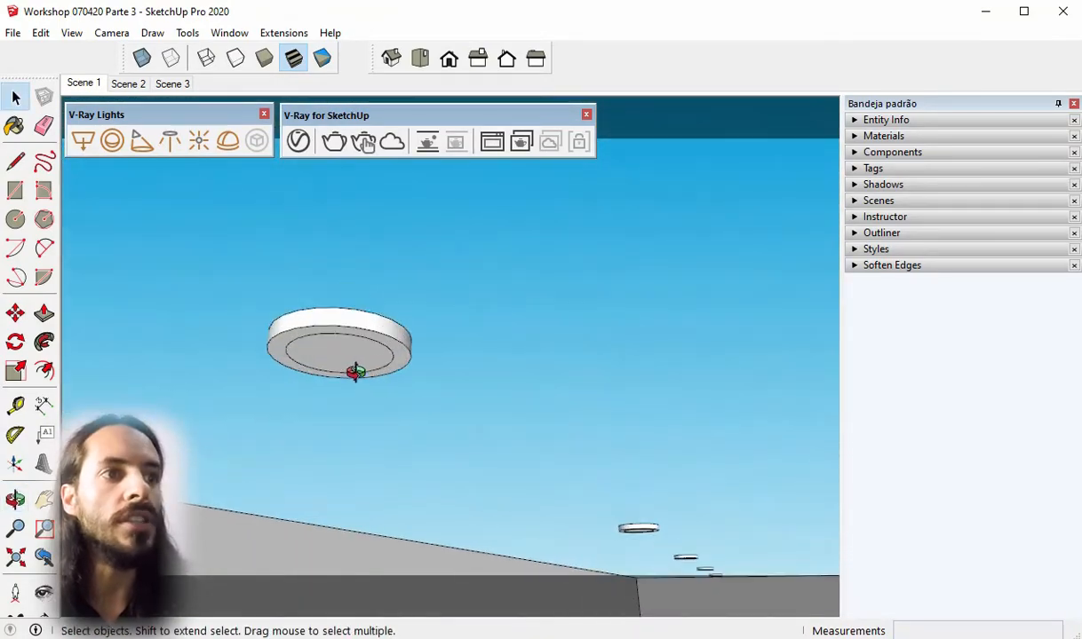
{"action": "scroll", "coordinate": [363, 357], "scroll_direction": "up", "scroll_amount": 2}
{"action": "left_click", "coordinate": [361, 356]}
{"action": "left_click", "coordinate": [361, 356]}
{"action": "middle_click_drag", "start_coordinate": [460, 417], "coordinate": [441, 356]}
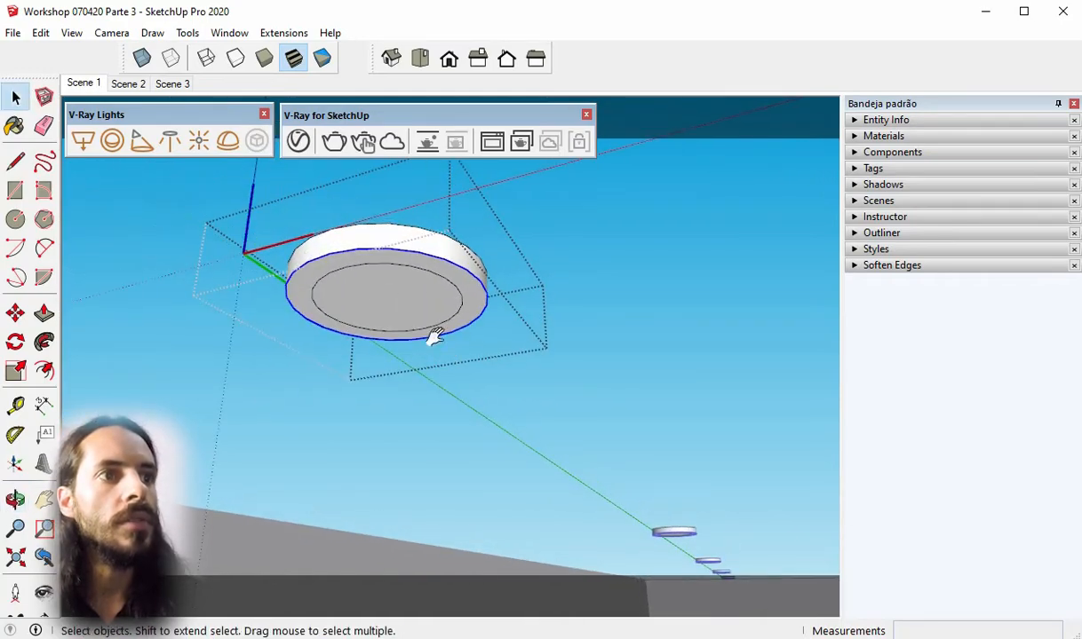
{"action": "left_click", "coordinate": [442, 272]}
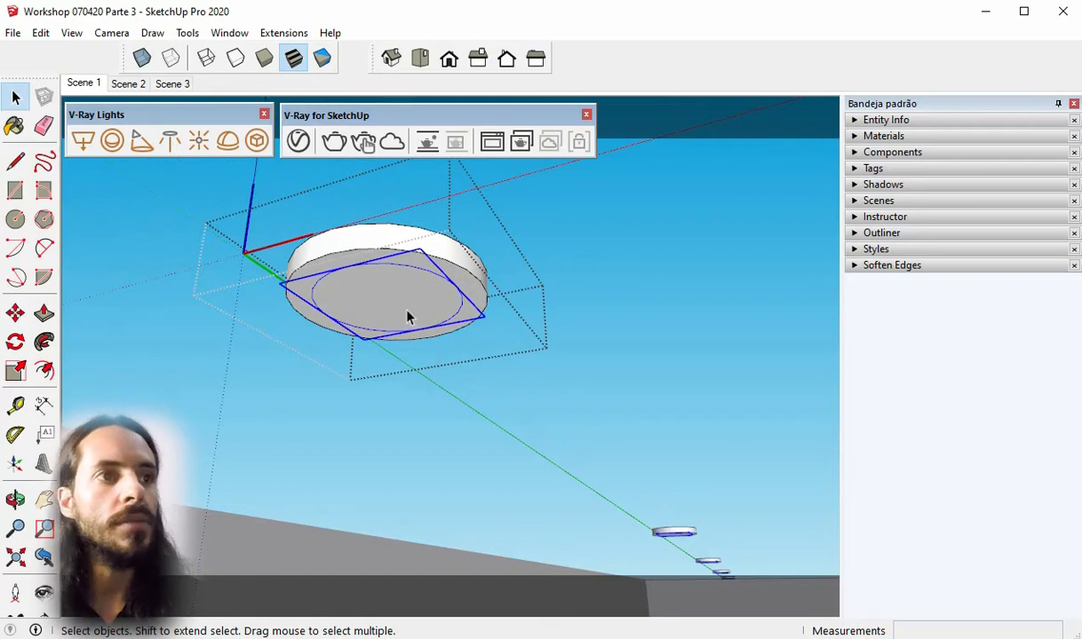
Expand the Outliner and convert the selected lamp component into a V-Ray mesh light
{"action": "scroll", "coordinate": [390, 316], "scroll_direction": "up", "scroll_amount": 2}
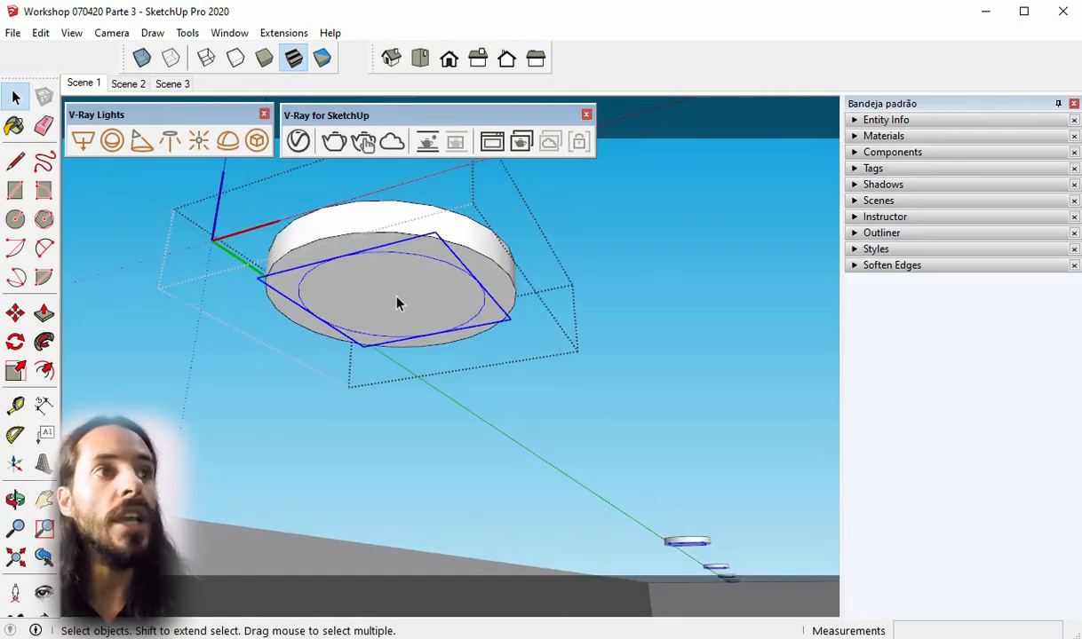
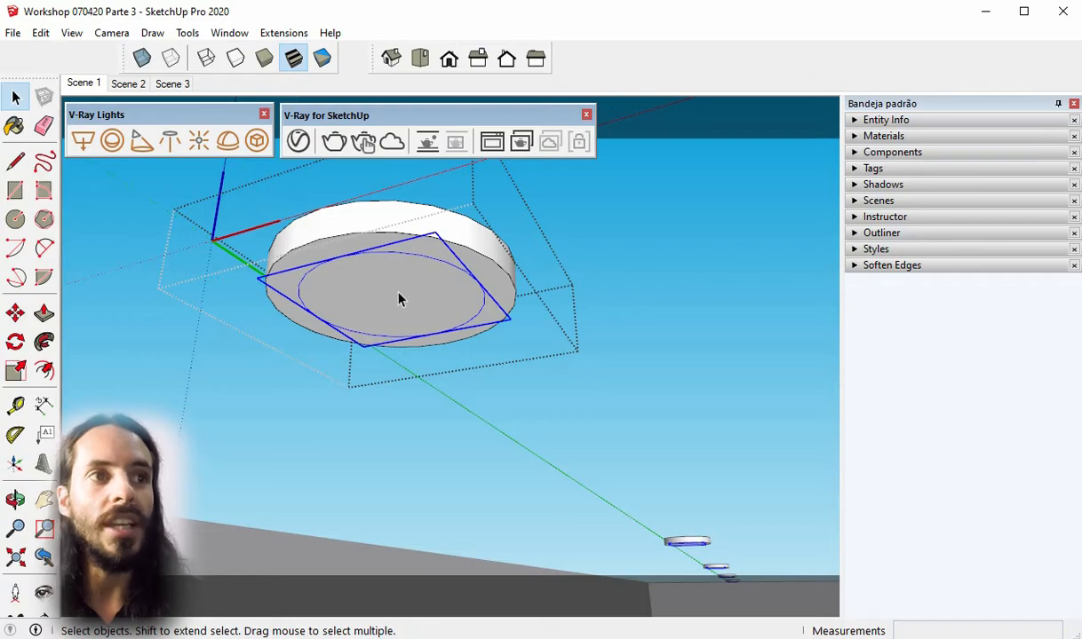
{"action": "scroll", "coordinate": [396, 296], "scroll_direction": "up", "scroll_amount": 1}
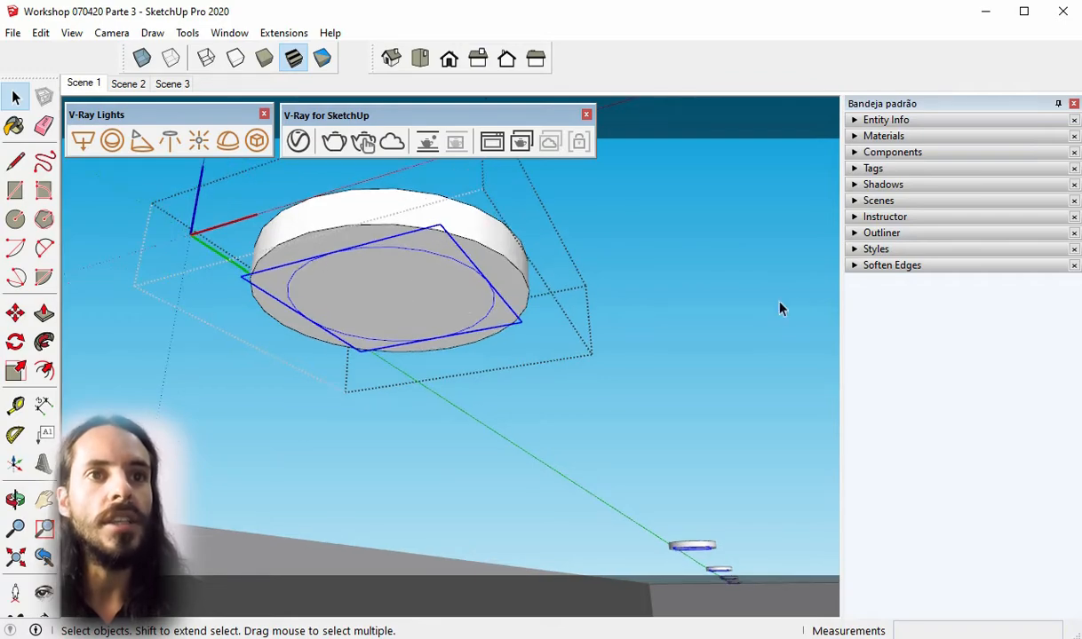
{"action": "left_click", "coordinate": [881, 233]}
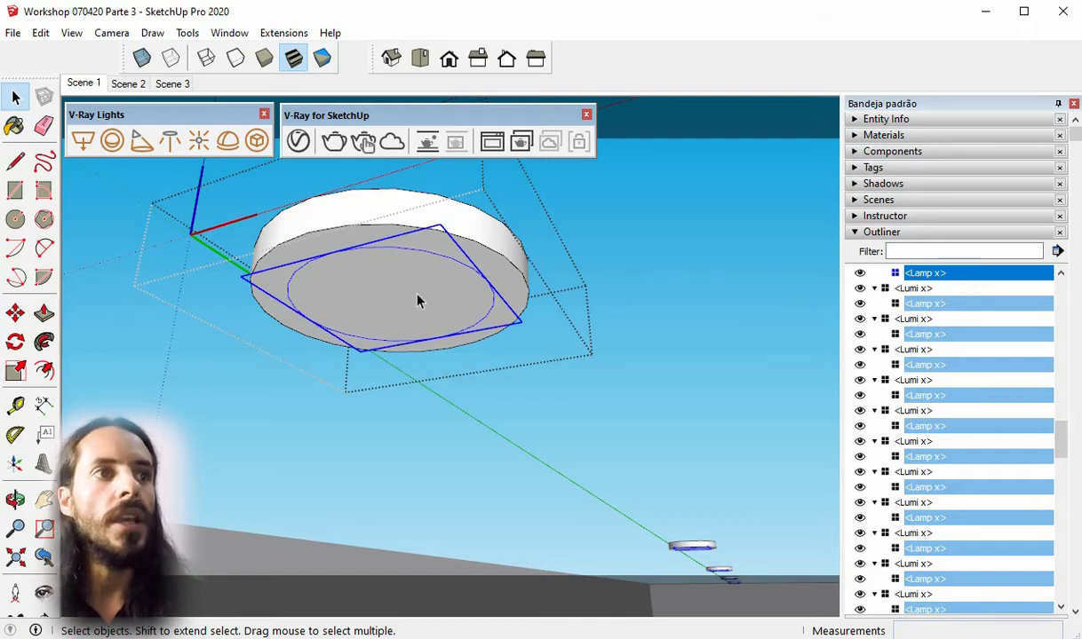
{"action": "left_click", "coordinate": [255, 144]}
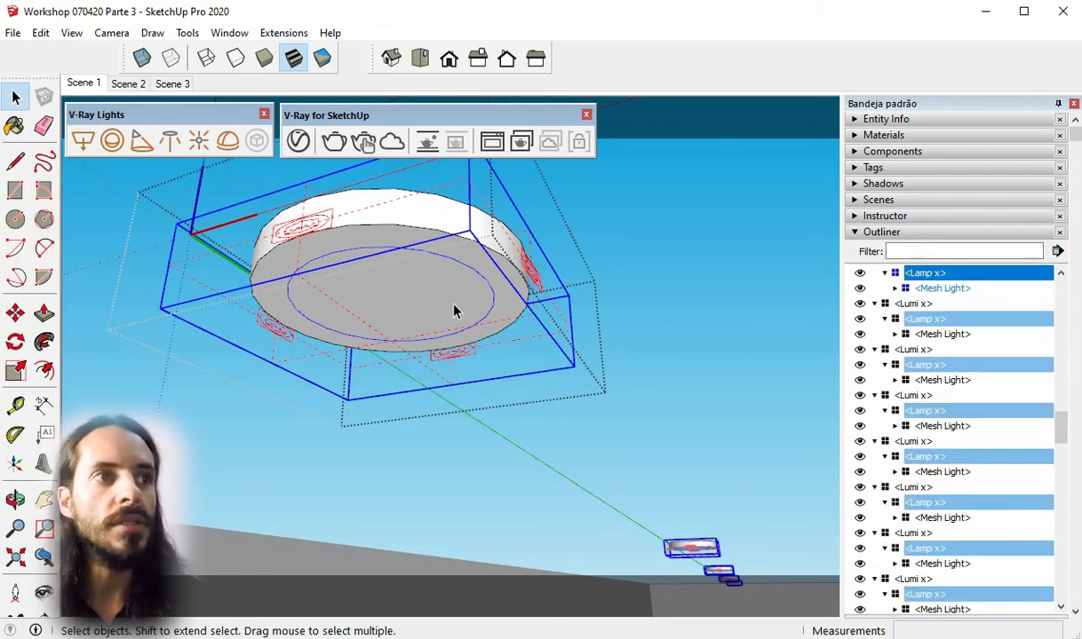
Rename the V-Ray light asset "Mesh Light" as "Mesh Light lumi x" and minimize the Asset Editor
{"action": "left_click", "coordinate": [298, 142]}
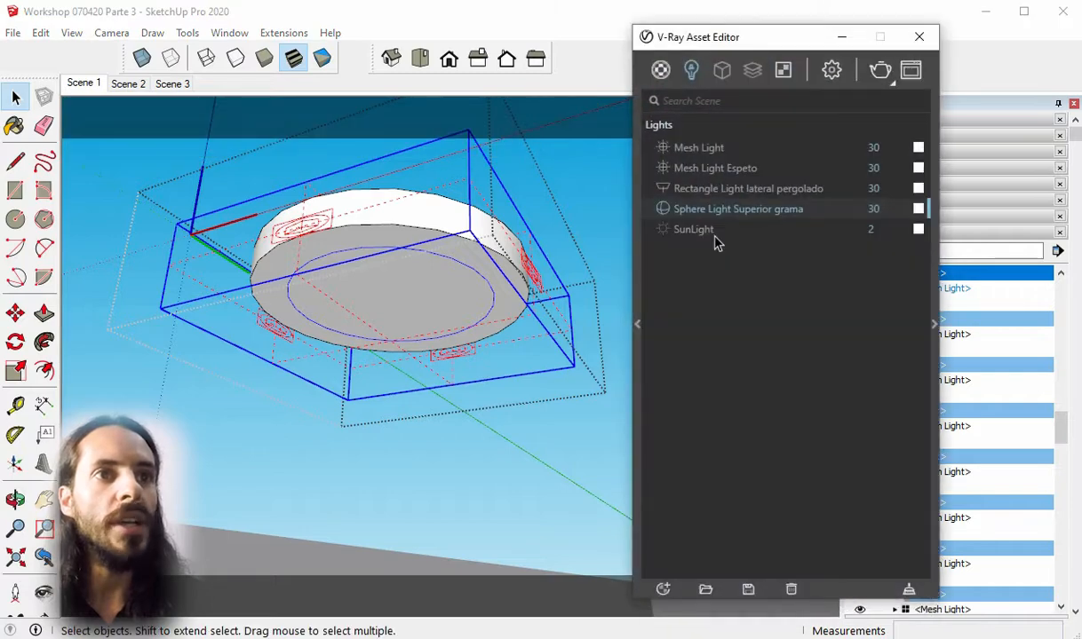
{"action": "left_click", "coordinate": [742, 156]}
{"action": "left_click", "coordinate": [740, 155]}
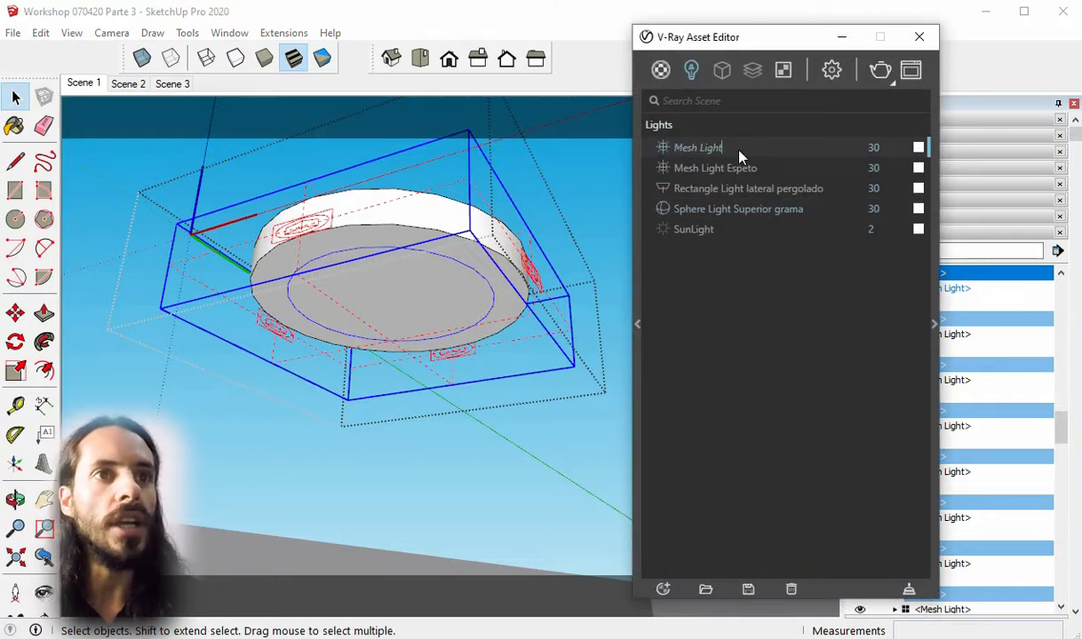
{"action": "type", "text": "lumin"}
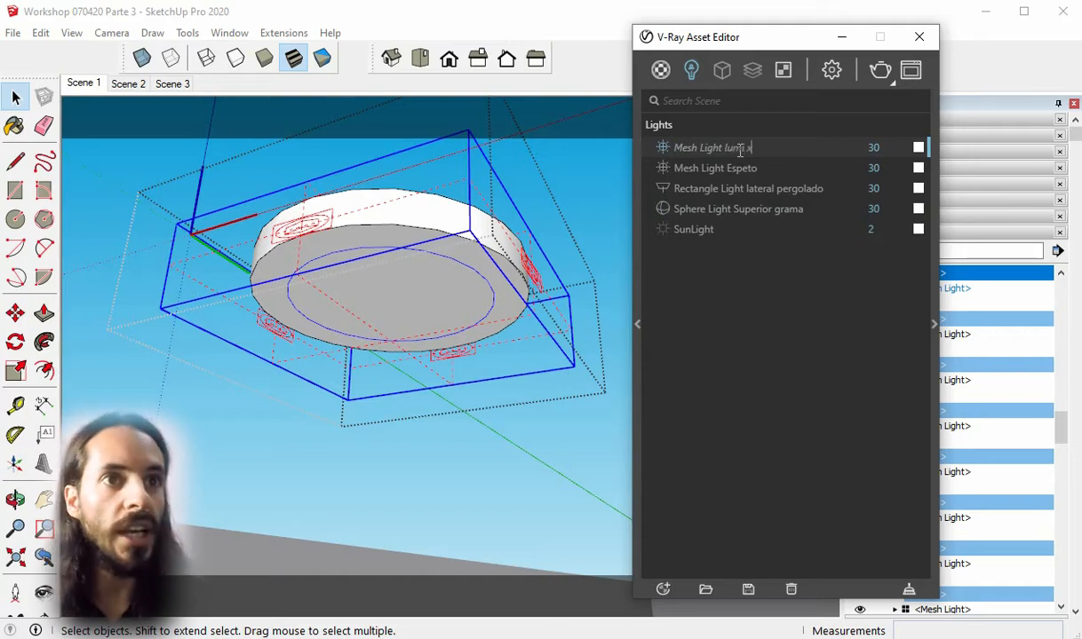
{"action": "left_click", "coordinate": [812, 327]}
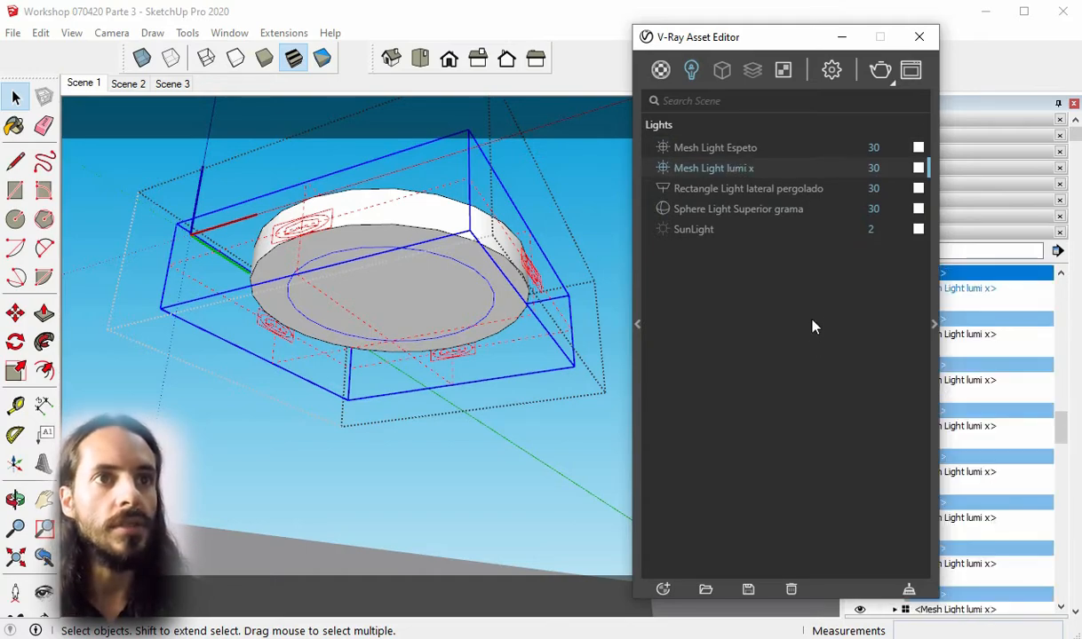
{"action": "left_click", "coordinate": [841, 36]}
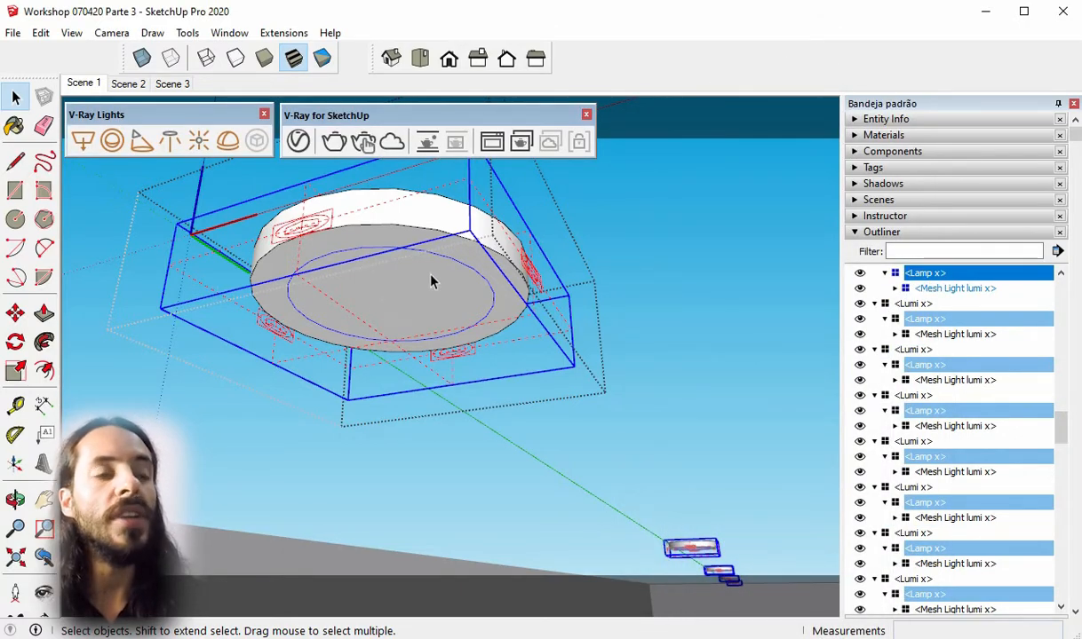
{"action": "middle_click_drag", "start_coordinate": [400, 305], "coordinate": [379, 255]}
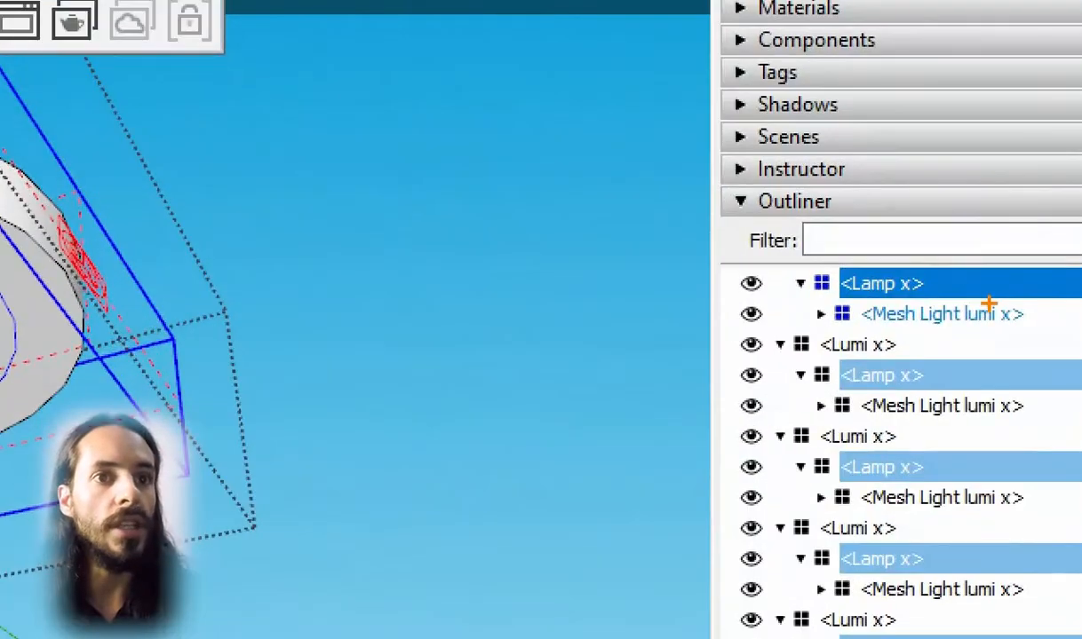
Examine in the Outliner how the mesh light is nested inside the lamp and luminaire components
{"action": "mouse_move", "coordinate": [971, 280]}
{"action": "left_mouse_down"}
{"action": "mouse_move", "coordinate": [852, 269]}
{"action": "mouse_move", "coordinate": [997, 270]}
{"action": "left_mouse_up"}
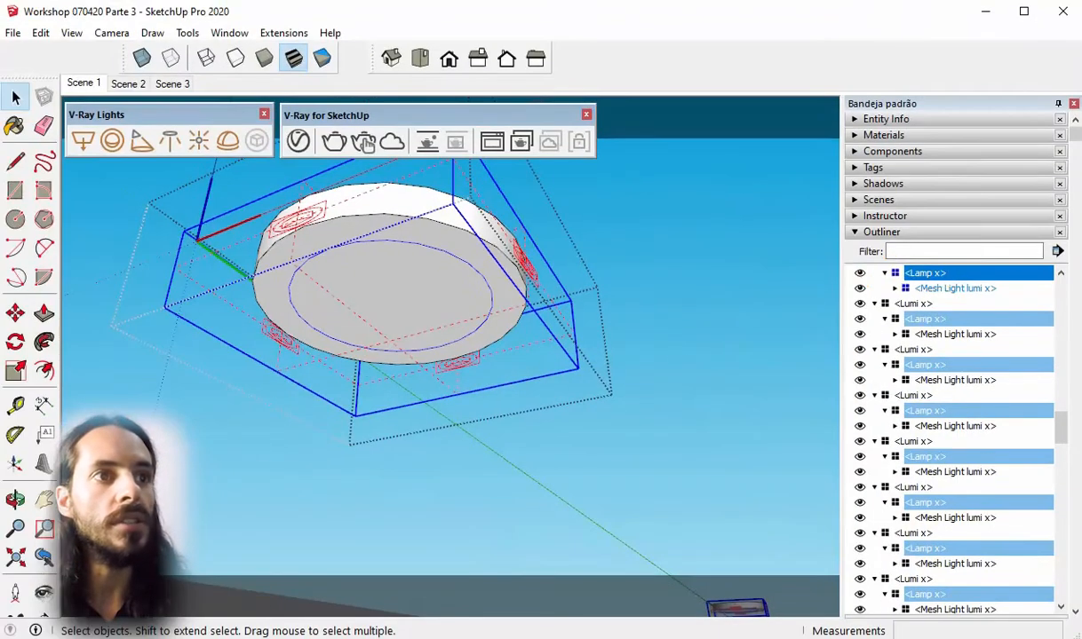
{"action": "left_click", "coordinate": [291, 196]}
{"action": "left_click", "coordinate": [915, 303]}
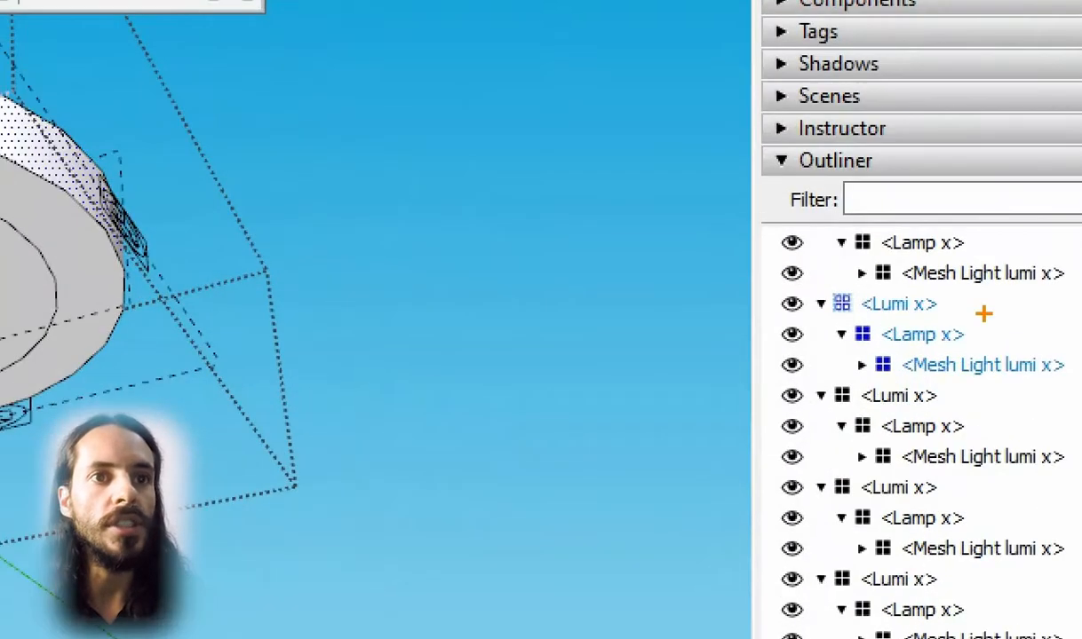
{"action": "mouse_move", "coordinate": [959, 309]}
{"action": "left_mouse_down"}
{"action": "mouse_move", "coordinate": [811, 301]}
{"action": "mouse_move", "coordinate": [979, 300]}
{"action": "left_mouse_up"}
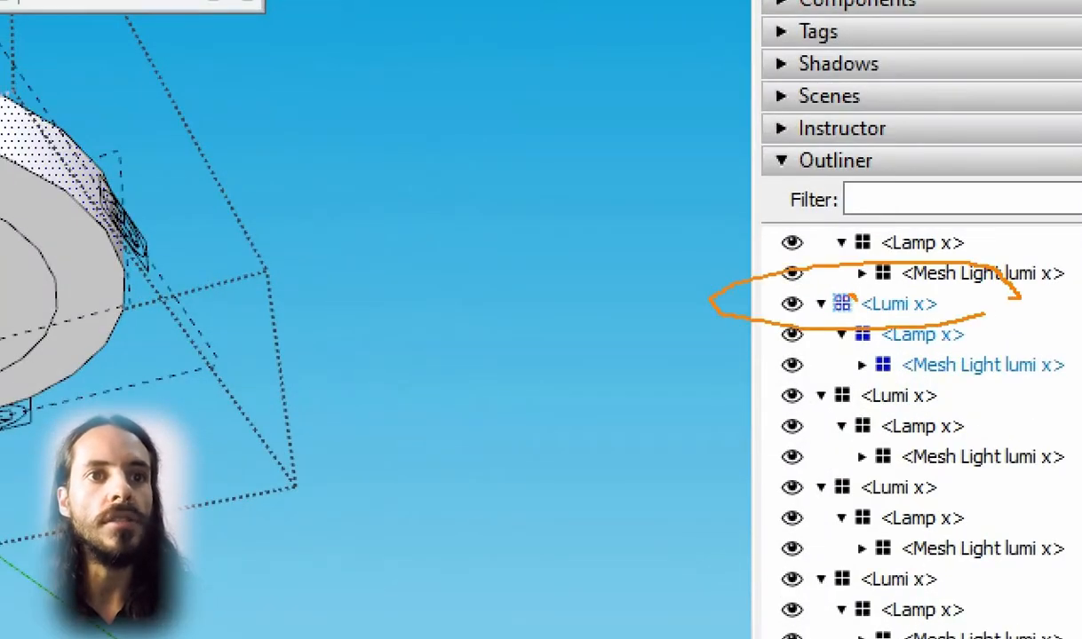
{"action": "mouse_move", "coordinate": [854, 299]}
{"action": "left_mouse_down"}
{"action": "mouse_move", "coordinate": [819, 292]}
{"action": "mouse_move", "coordinate": [861, 312]}
{"action": "left_mouse_up"}
{"action": "key", "text": "Escape"}
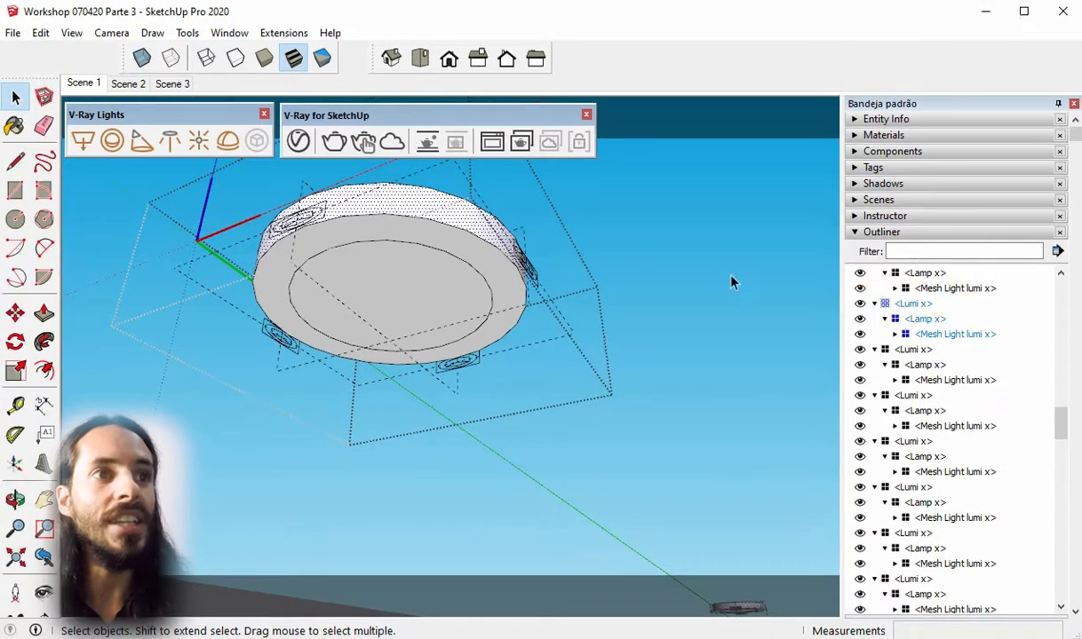
Place a V-Ray spot light at the centre of the luminaire's underside within its component and leave component editing
{"action": "left_click", "coordinate": [480, 235]}
{"action": "double_click", "coordinate": [471, 253]}
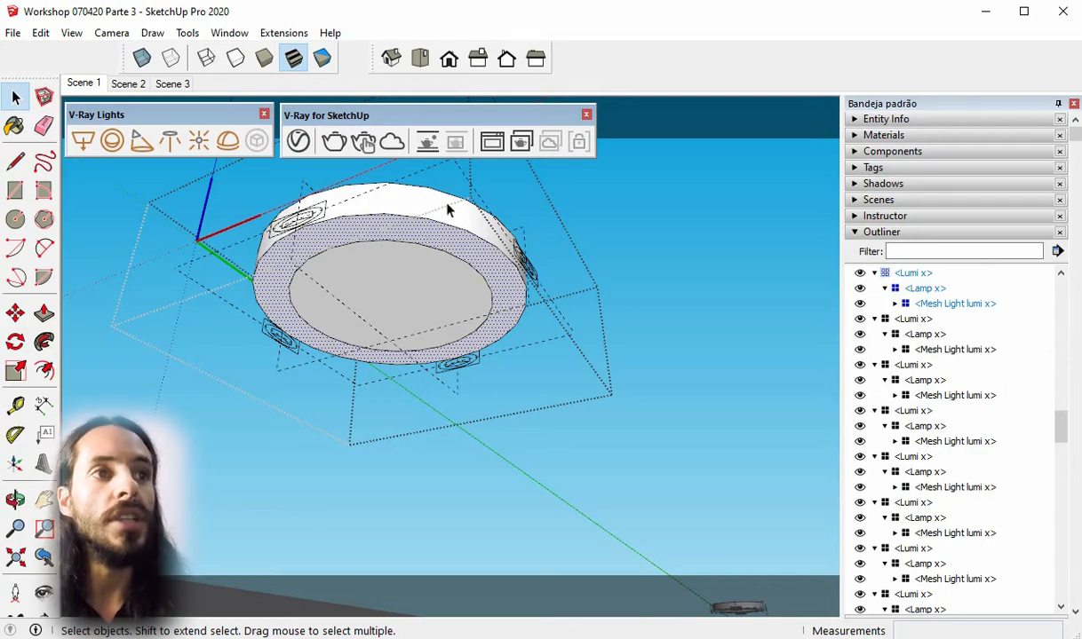
{"action": "scroll", "coordinate": [413, 291], "scroll_direction": "down", "scroll_amount": 3}
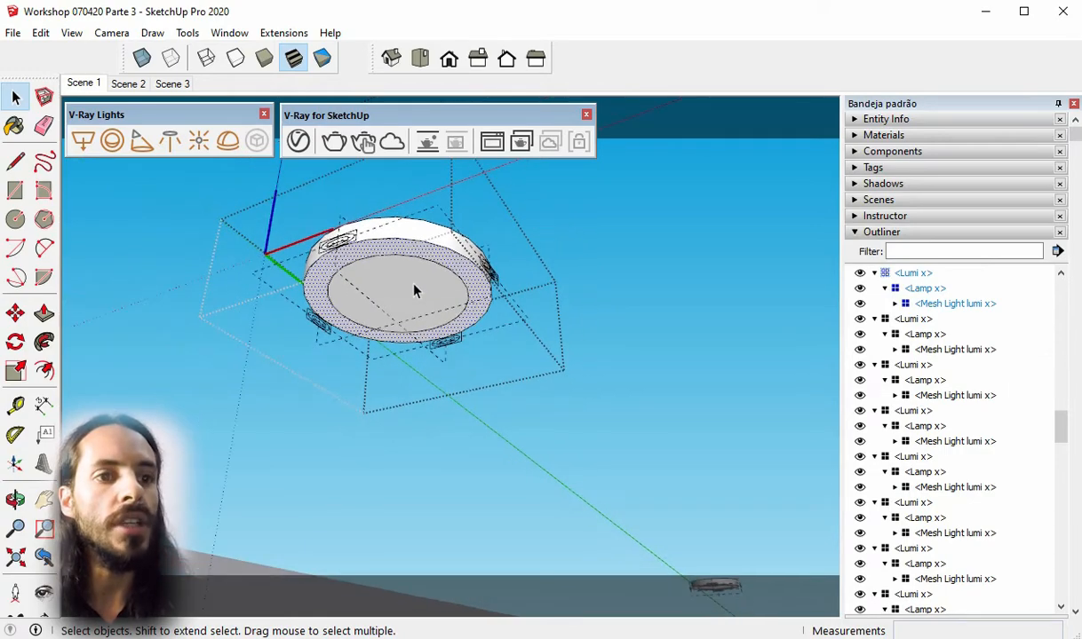
{"action": "scroll", "coordinate": [399, 268], "scroll_direction": "up", "scroll_amount": 2}
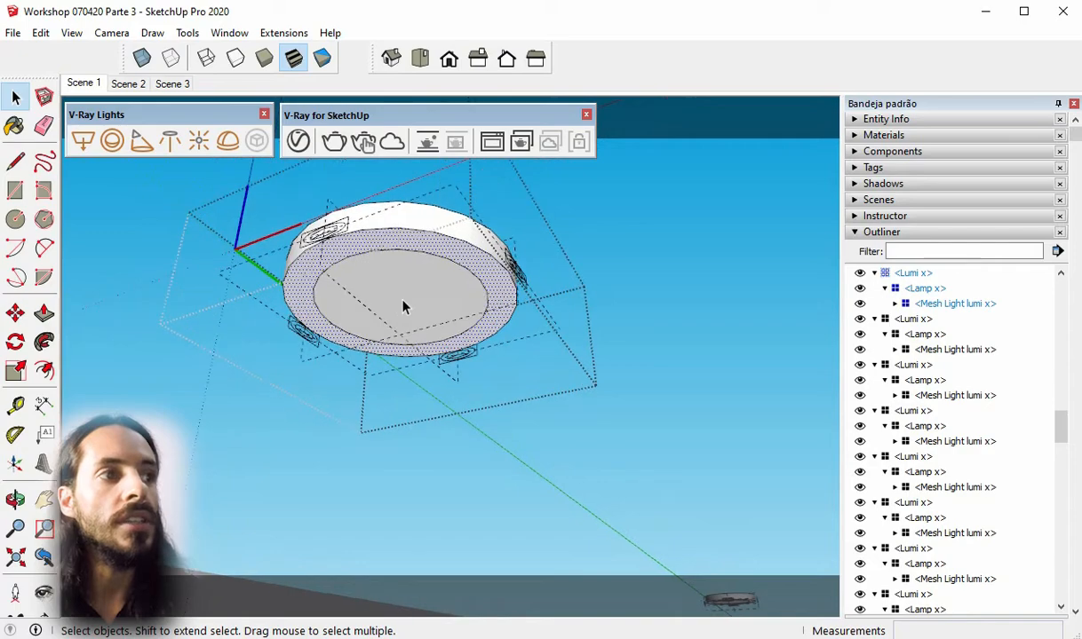
{"action": "left_click", "coordinate": [140, 146]}
{"action": "scroll", "coordinate": [362, 293], "scroll_direction": "up", "scroll_amount": 1}
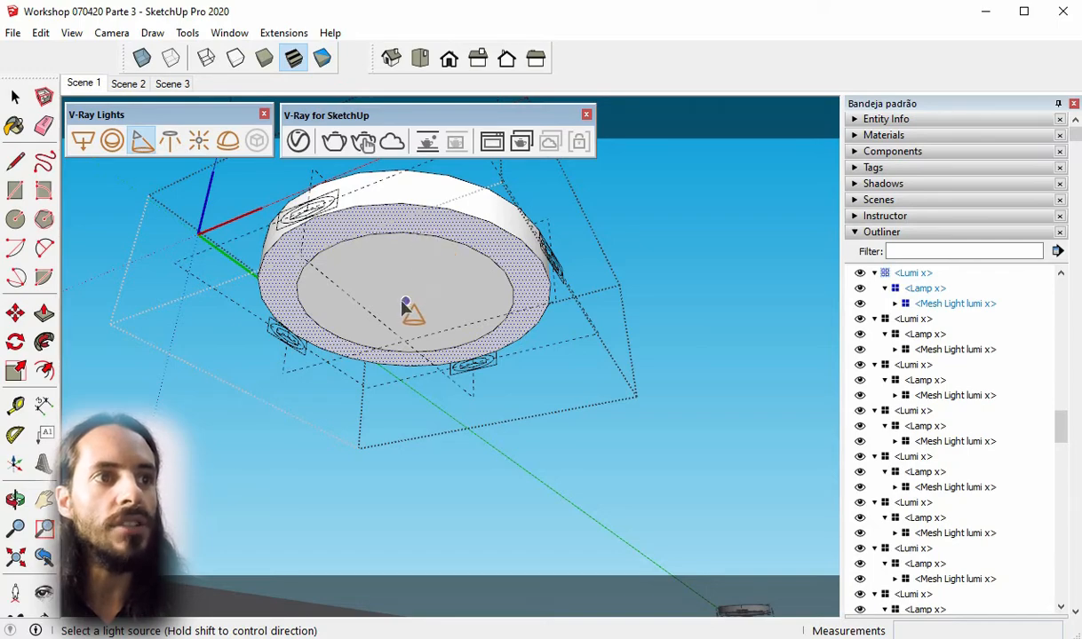
{"action": "left_click", "coordinate": [405, 302]}
{"action": "scroll", "coordinate": [405, 302], "scroll_direction": "down", "scroll_amount": 1}
{"action": "scroll", "coordinate": [405, 302], "scroll_direction": "down", "scroll_amount": 1}
{"action": "middle_click_drag", "start_coordinate": [406, 306], "coordinate": [587, 483]}
{"action": "left_click", "coordinate": [15, 96]}
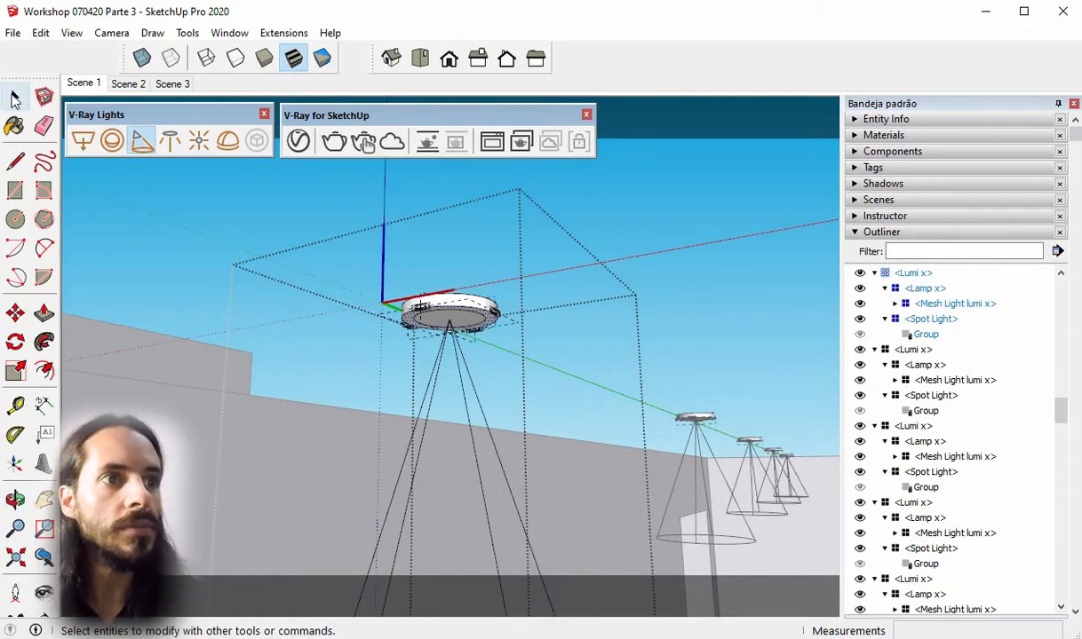
{"action": "left_click", "coordinate": [645, 215]}
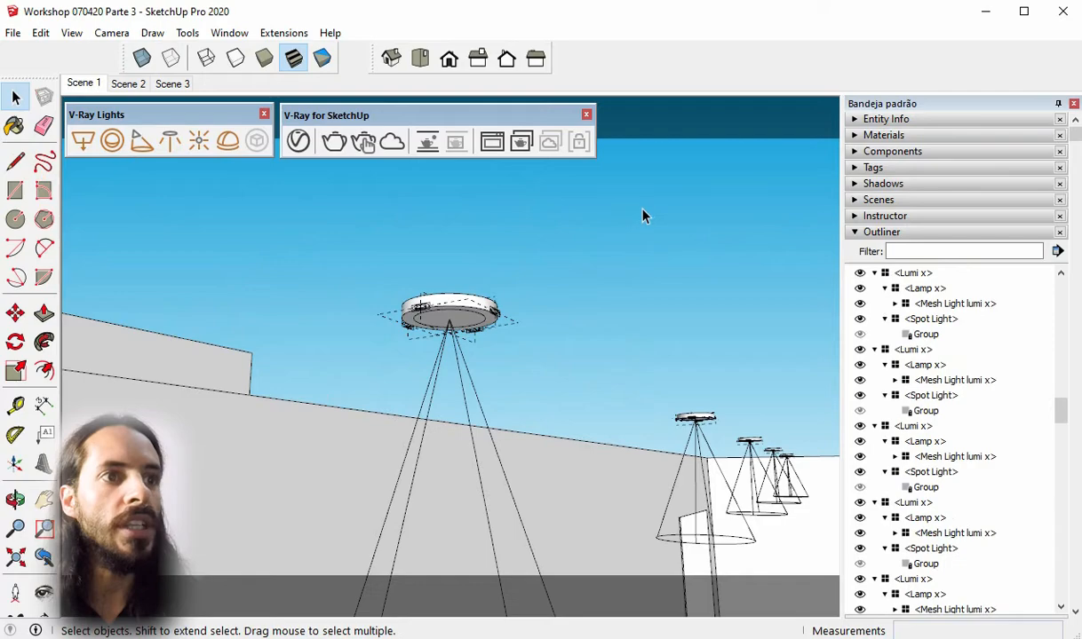
Rename the V-Ray light asset "Spot Light" as "Spot Light lamp x" and minimize the Asset Editor
{"action": "left_click", "coordinate": [298, 141]}
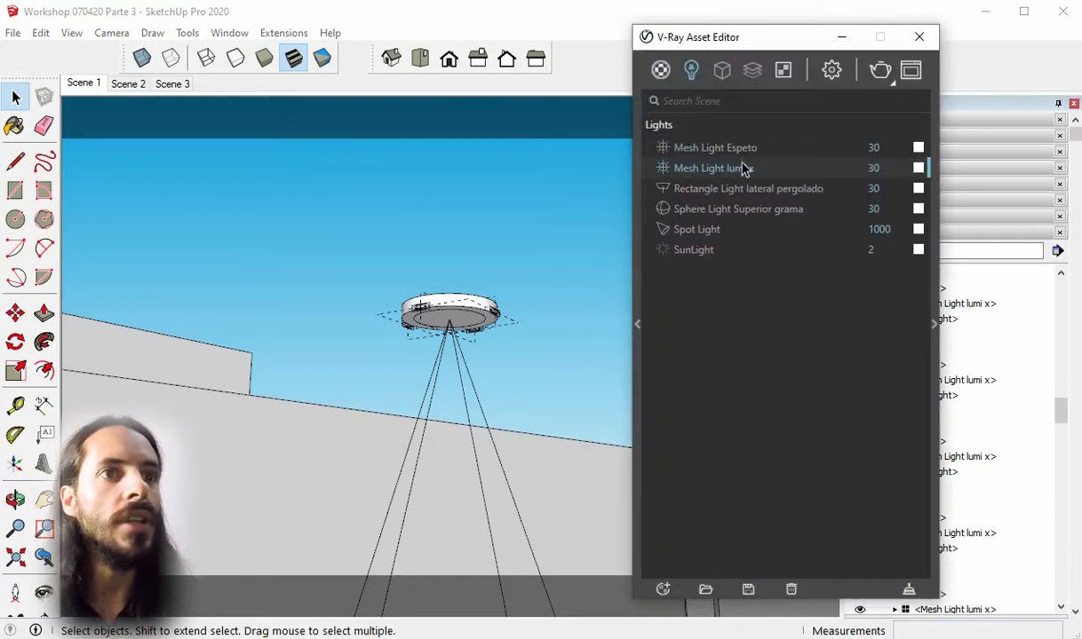
{"action": "left_click", "coordinate": [736, 234]}
{"action": "left_click", "coordinate": [733, 236]}
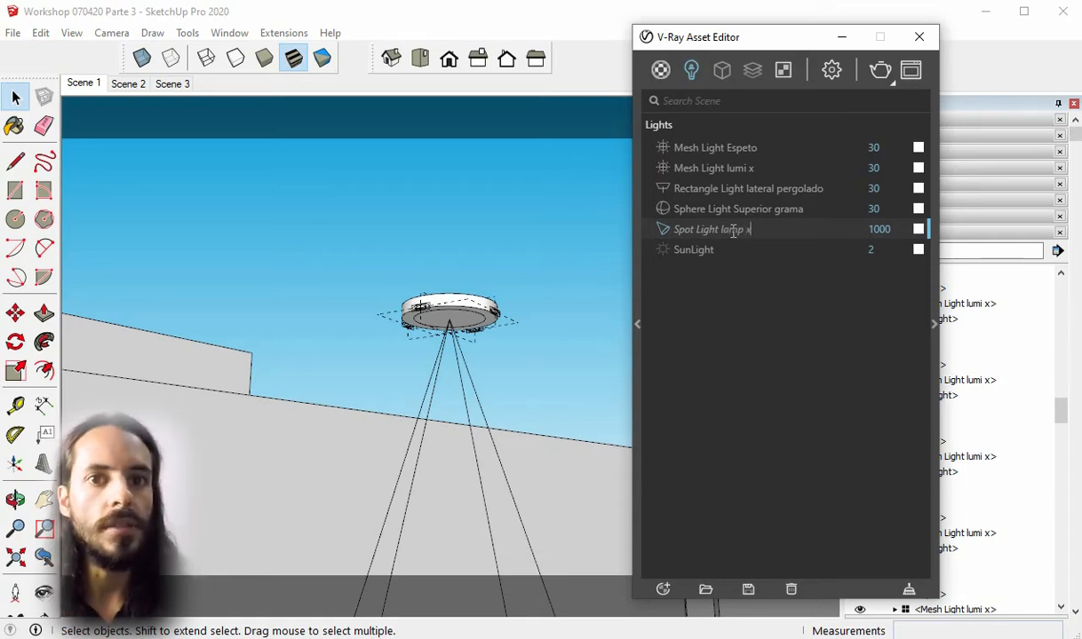
{"action": "left_click", "coordinate": [842, 37]}
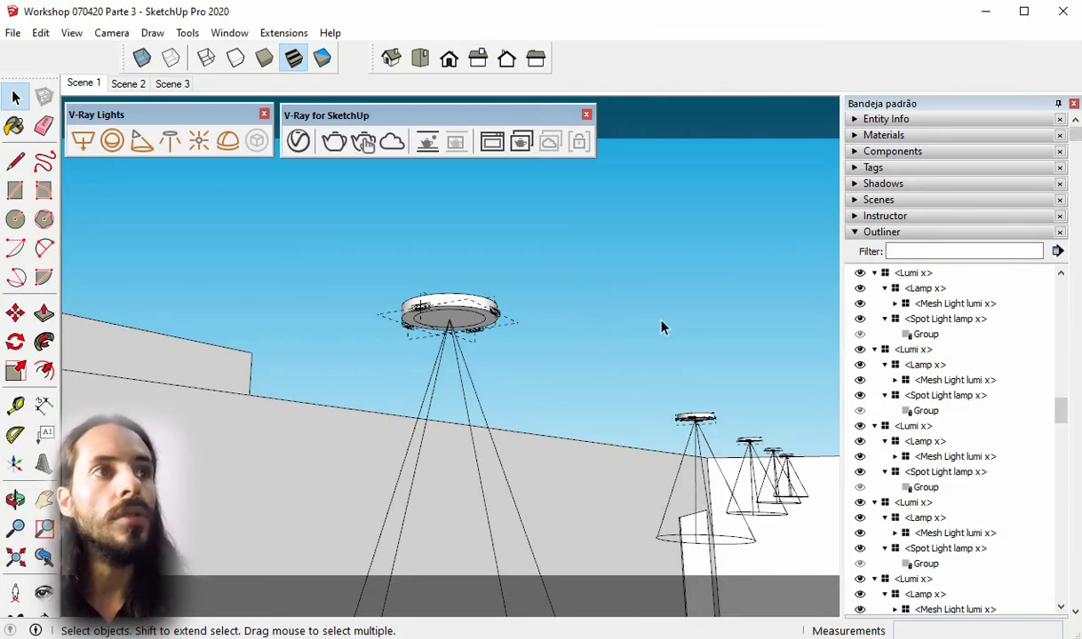
Switch to Scene 3, run a V-Ray test render of the room's lighting and close the frame buffer
{"action": "left_click", "coordinate": [175, 84]}
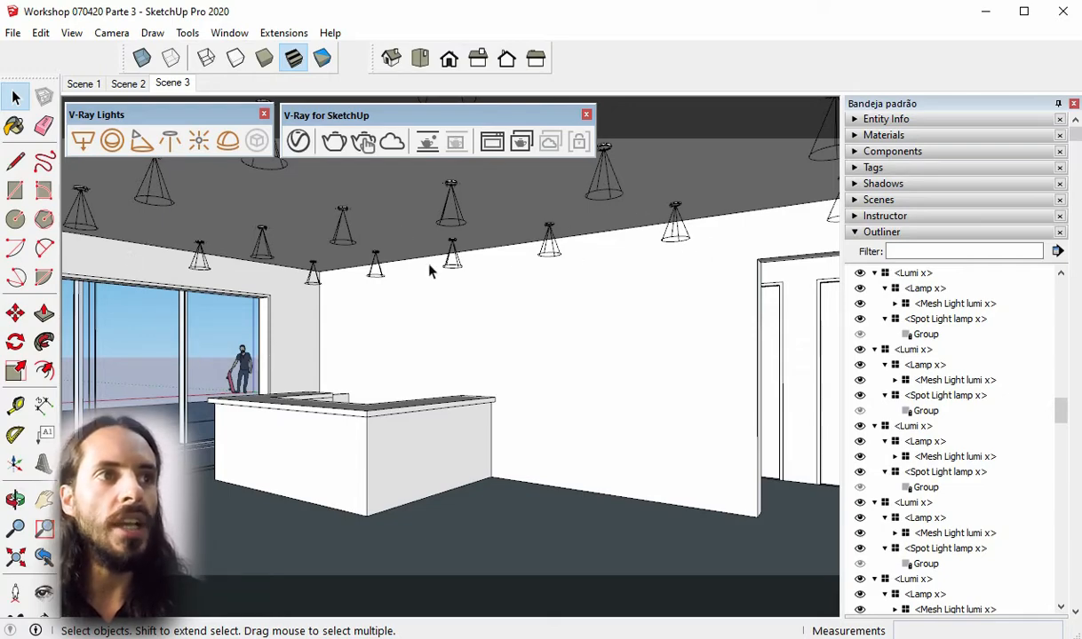
{"action": "left_click", "coordinate": [299, 142]}
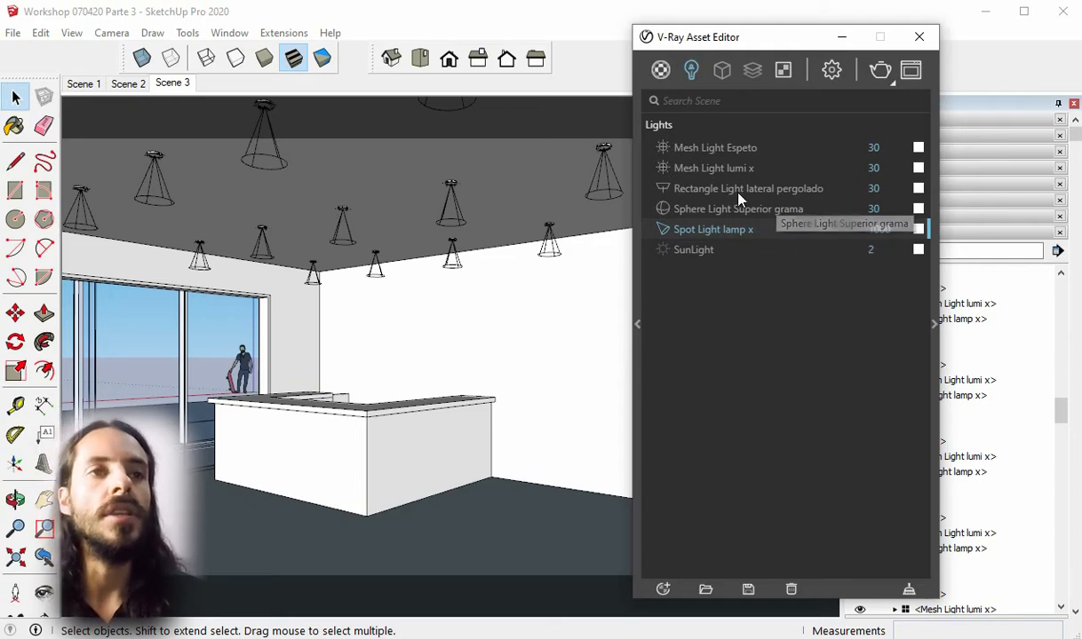
{"action": "left_click", "coordinate": [882, 75]}
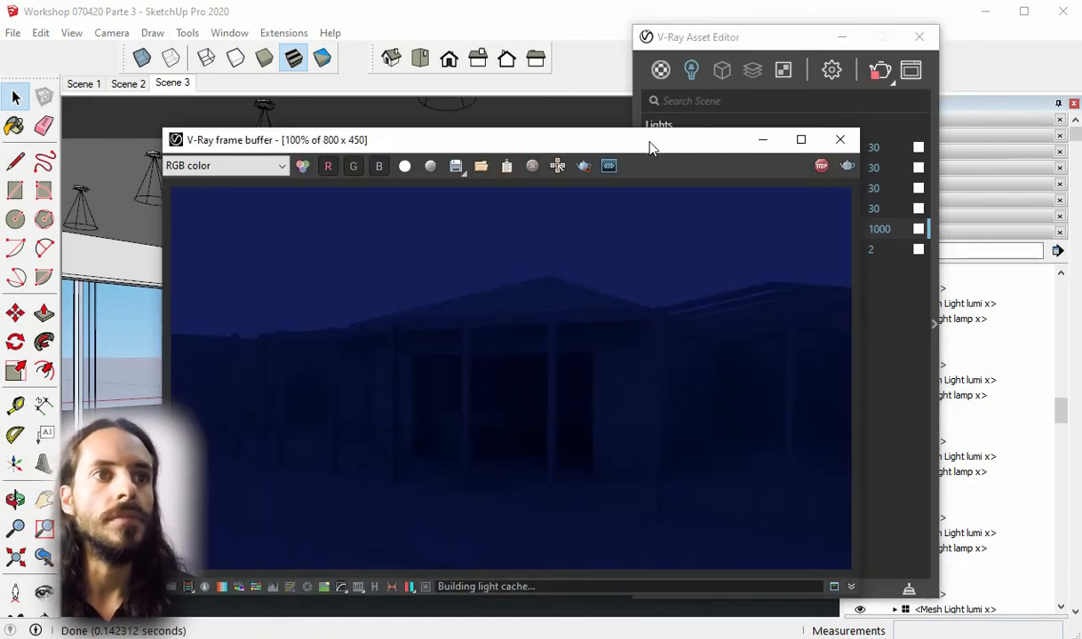
{"action": "left_click_drag", "start_coordinate": [649, 147], "coordinate": [656, 108]}
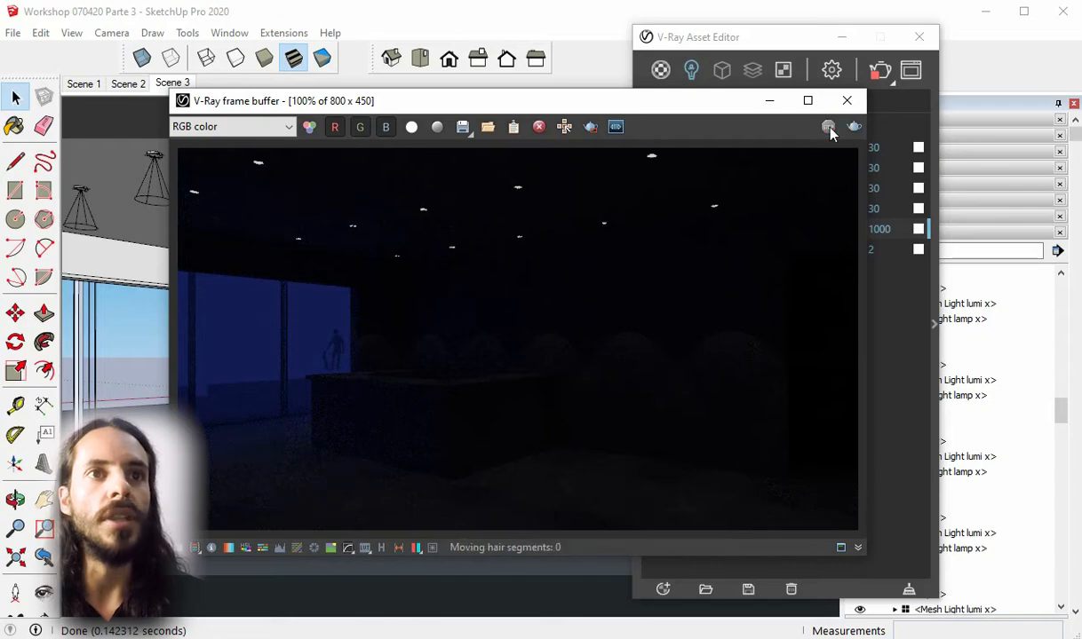
{"action": "left_click", "coordinate": [767, 181]}
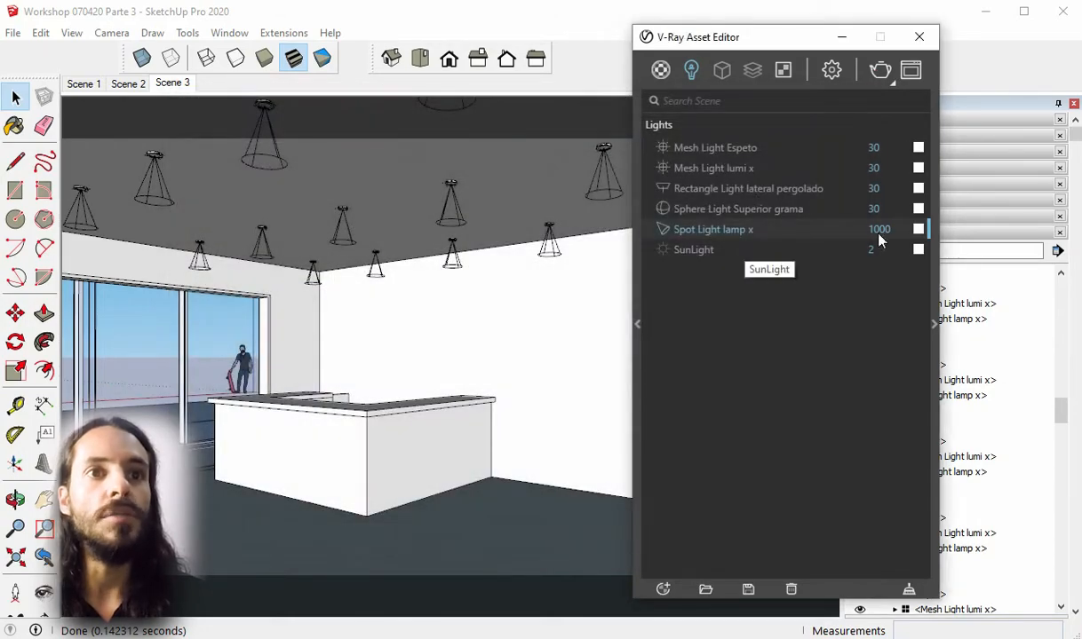
Set the intensity of "Spot Light lamp x" to 2000, test render the room and close the frame buffer
{"action": "left_click", "coordinate": [899, 230]}
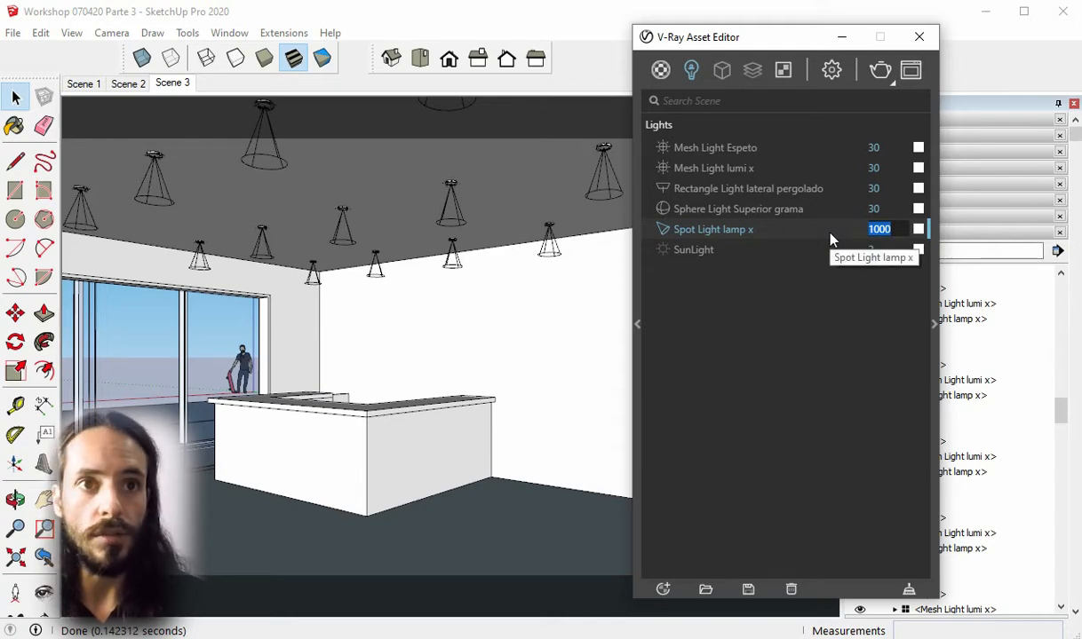
{"action": "type", "text": "2000"}
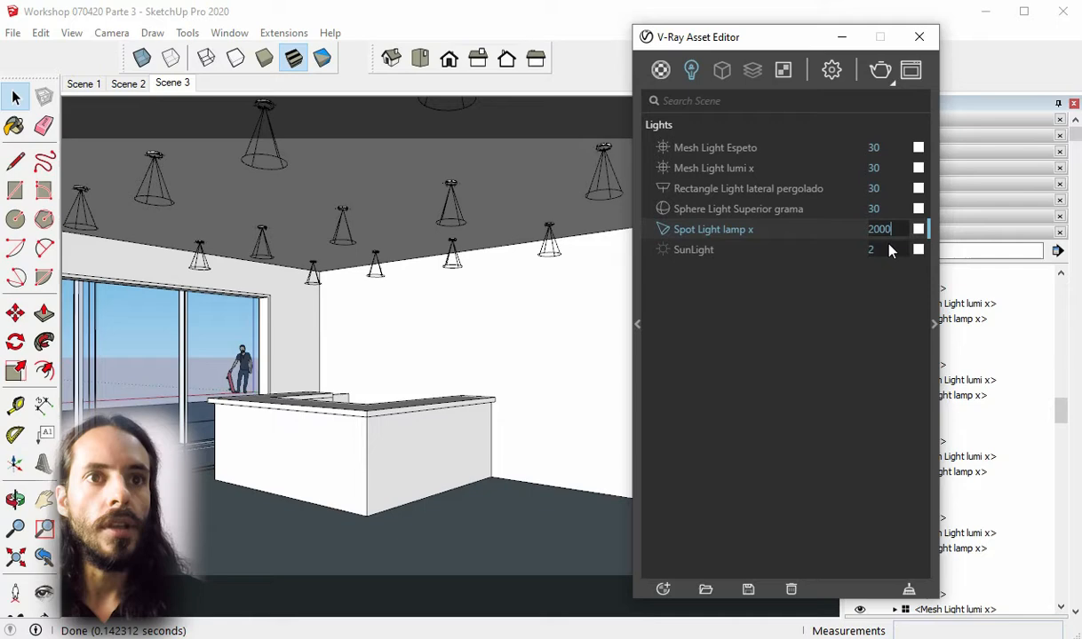
{"action": "left_click", "coordinate": [889, 71]}
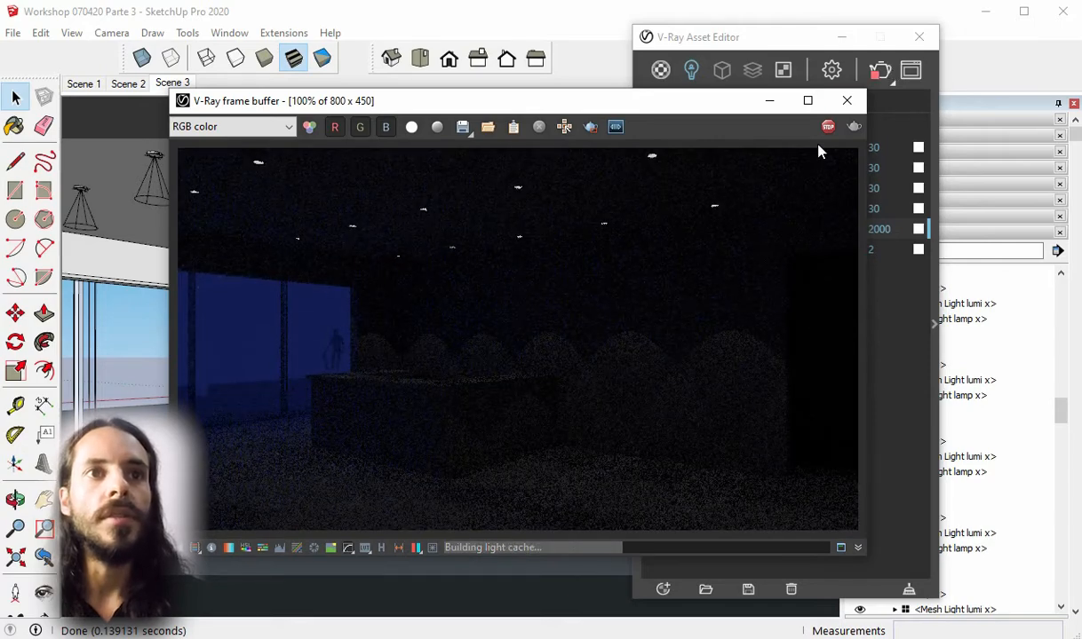
{"action": "left_click", "coordinate": [847, 101]}
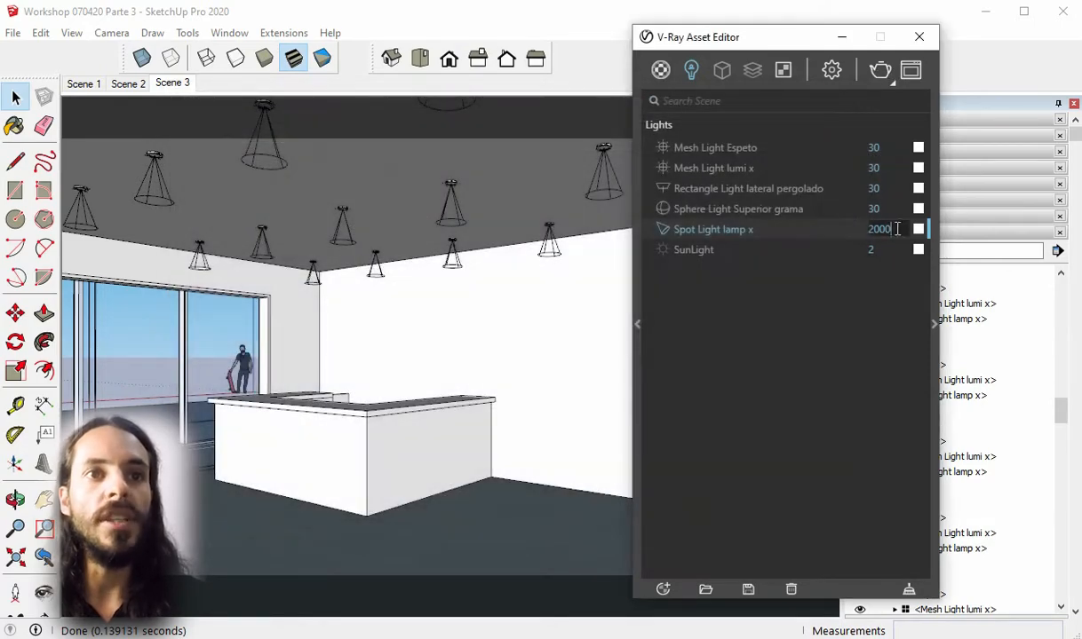
Set the intensity of "Spot Light lamp x" to 10000, inspect a test render of the light cones and close it
{"action": "key", "text": "BackSpace"}
{"action": "type", "text": "1000"}
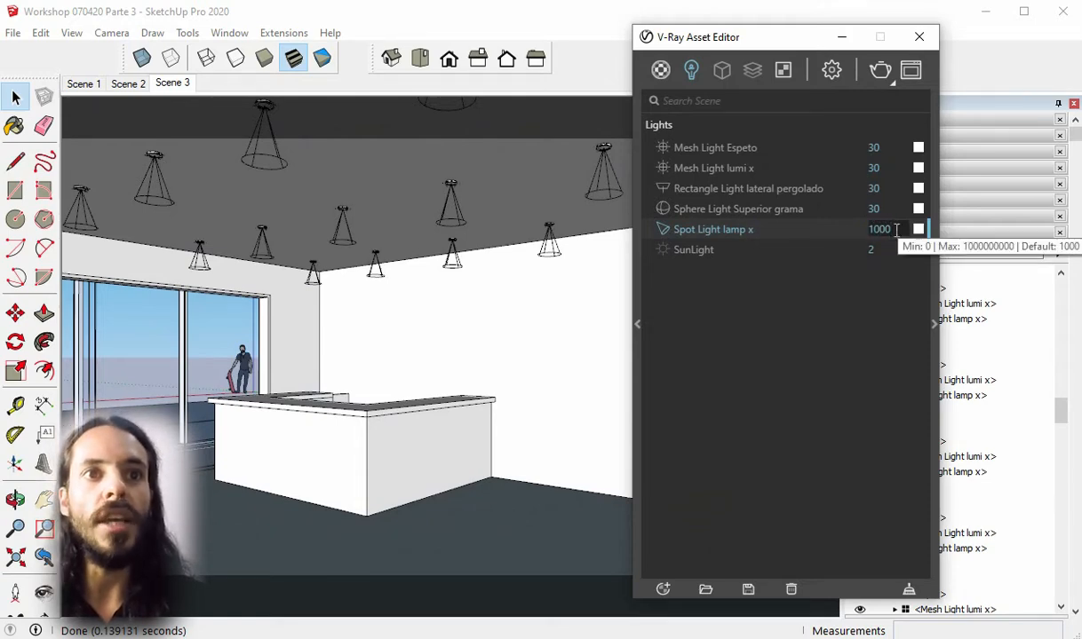
{"action": "type", "text": "0"}
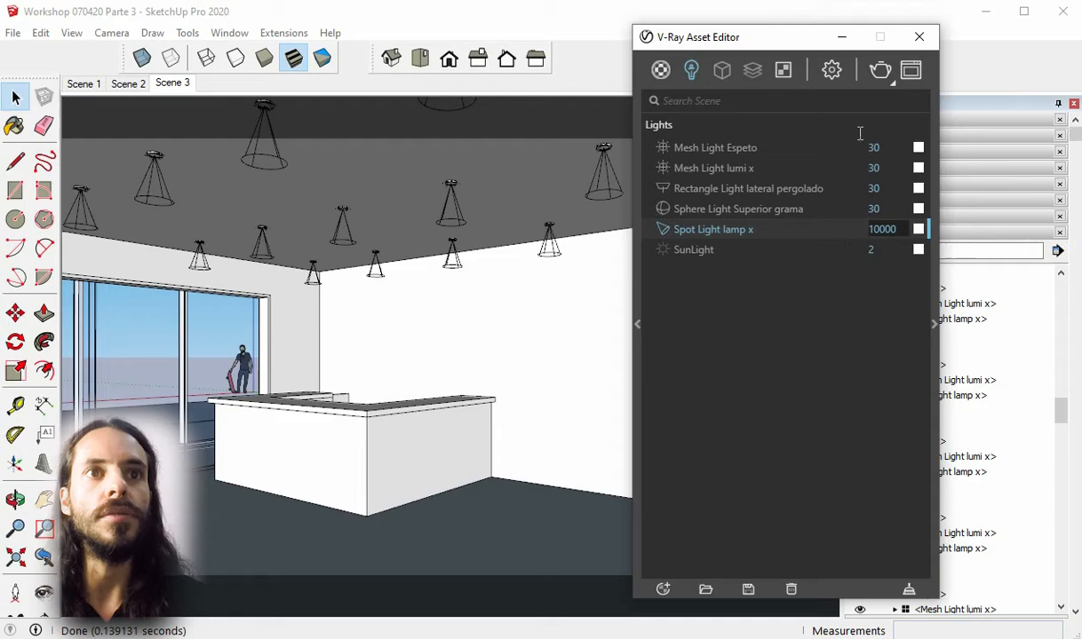
{"action": "left_click", "coordinate": [878, 71]}
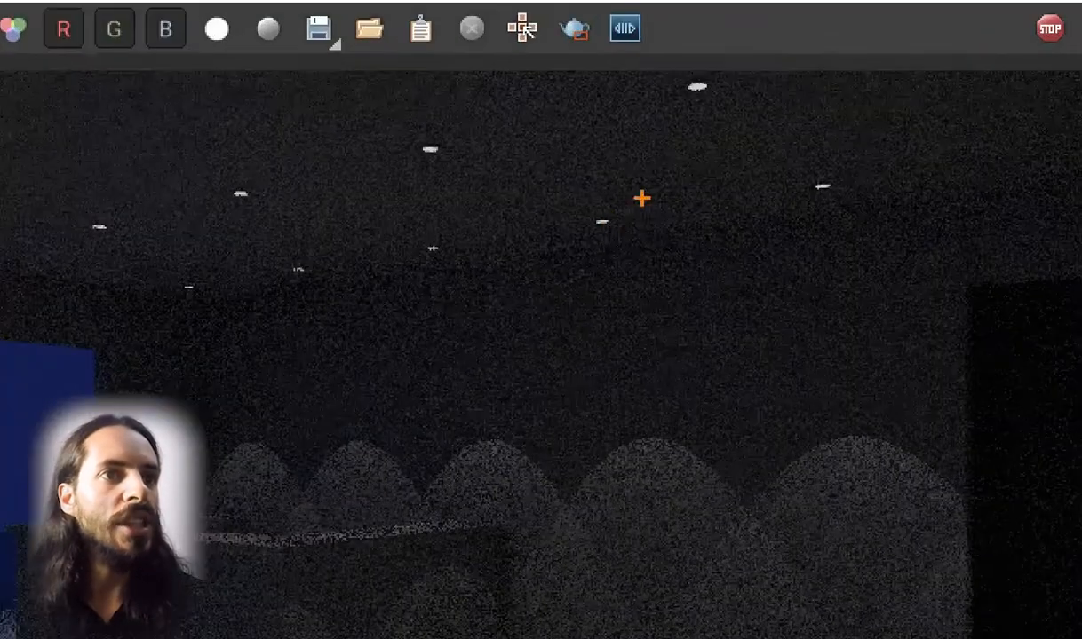
{"action": "mouse_move", "coordinate": [641, 198]}
{"action": "left_mouse_down"}
{"action": "mouse_move", "coordinate": [555, 229]}
{"action": "mouse_move", "coordinate": [661, 207]}
{"action": "left_mouse_up"}
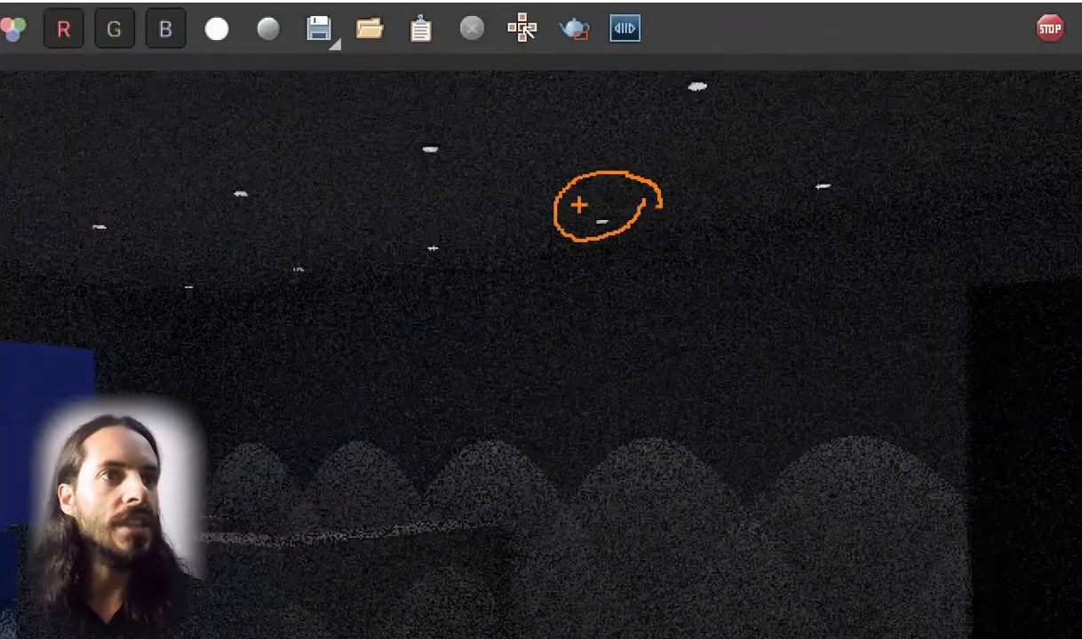
{"action": "mouse_move", "coordinate": [442, 136]}
{"action": "left_mouse_down"}
{"action": "mouse_move", "coordinate": [418, 120]}
{"action": "mouse_move", "coordinate": [466, 109]}
{"action": "left_mouse_up"}
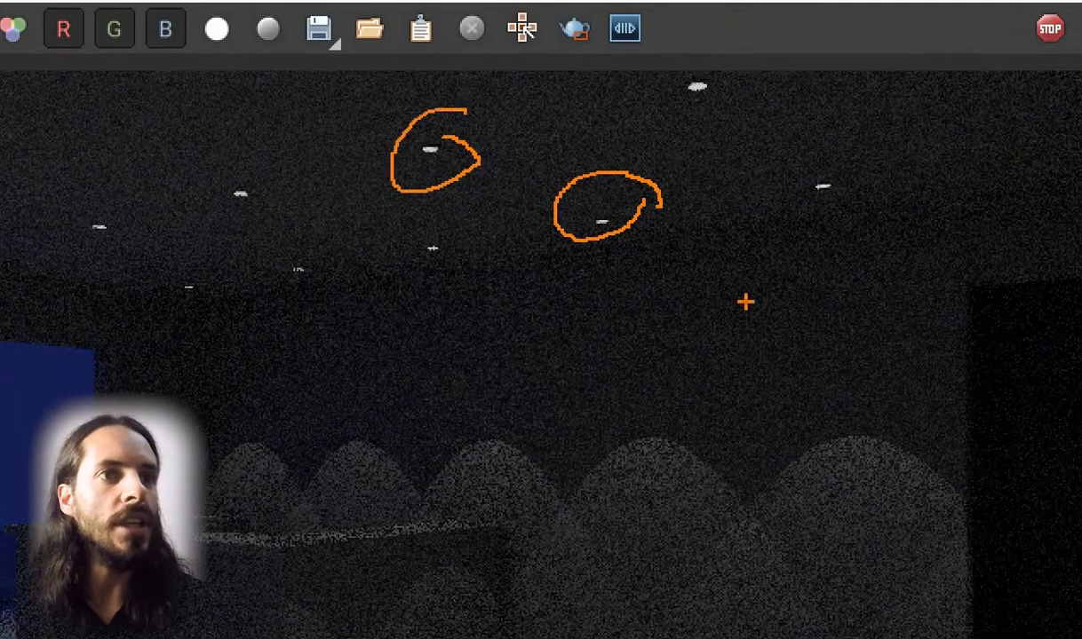
{"action": "mouse_move", "coordinate": [606, 236]}
{"action": "left_mouse_down"}
{"action": "mouse_move", "coordinate": [551, 391]}
{"action": "mouse_move", "coordinate": [639, 351]}
{"action": "mouse_move", "coordinate": [520, 366]}
{"action": "mouse_move", "coordinate": [637, 331]}
{"action": "left_mouse_up"}
{"action": "left_click_drag", "start_coordinate": [586, 226], "coordinate": [513, 341]}
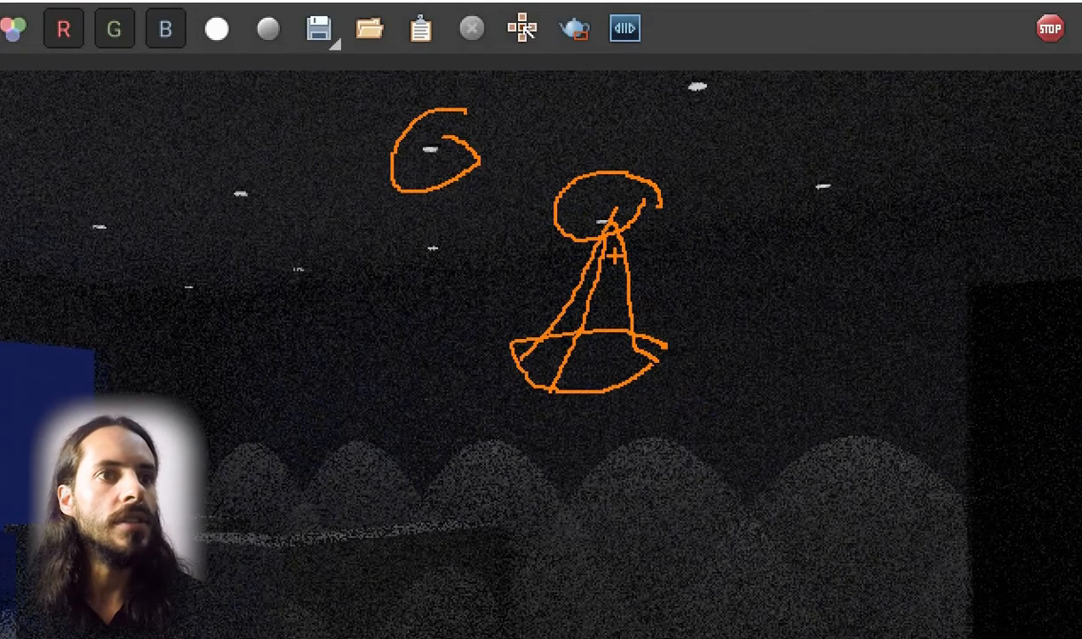
{"action": "key", "text": "Escape"}
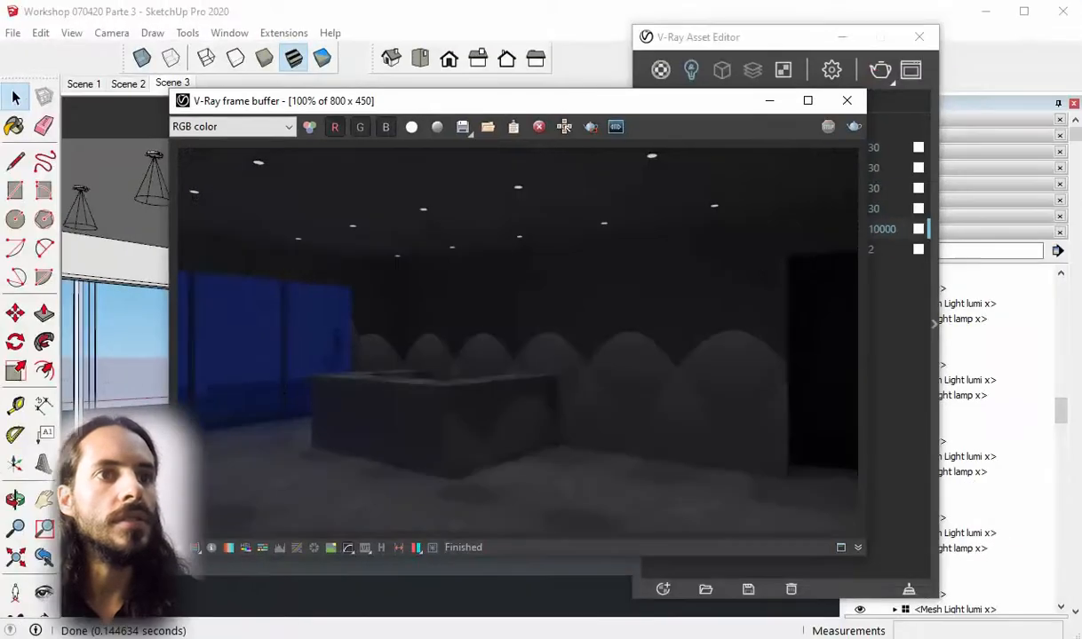
{"action": "left_click", "coordinate": [847, 101]}
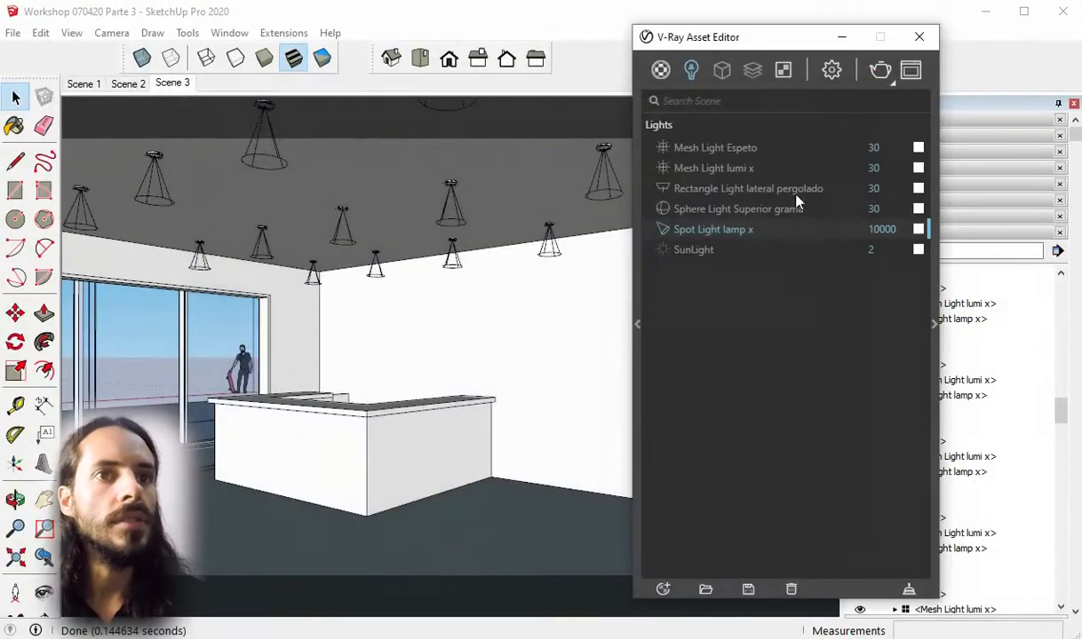
Set the intensity of "Spot Light lamp x" to 30000, test render the room and close the frame buffer
{"action": "left_click", "coordinate": [873, 231]}
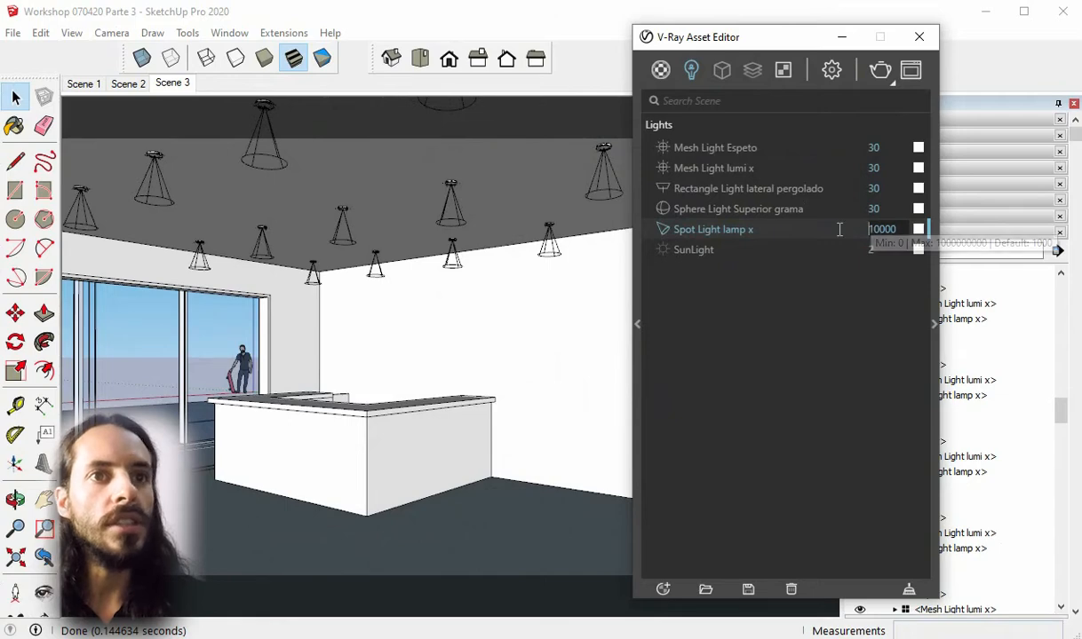
{"action": "left_click_drag", "start_coordinate": [874, 231], "coordinate": [864, 232]}
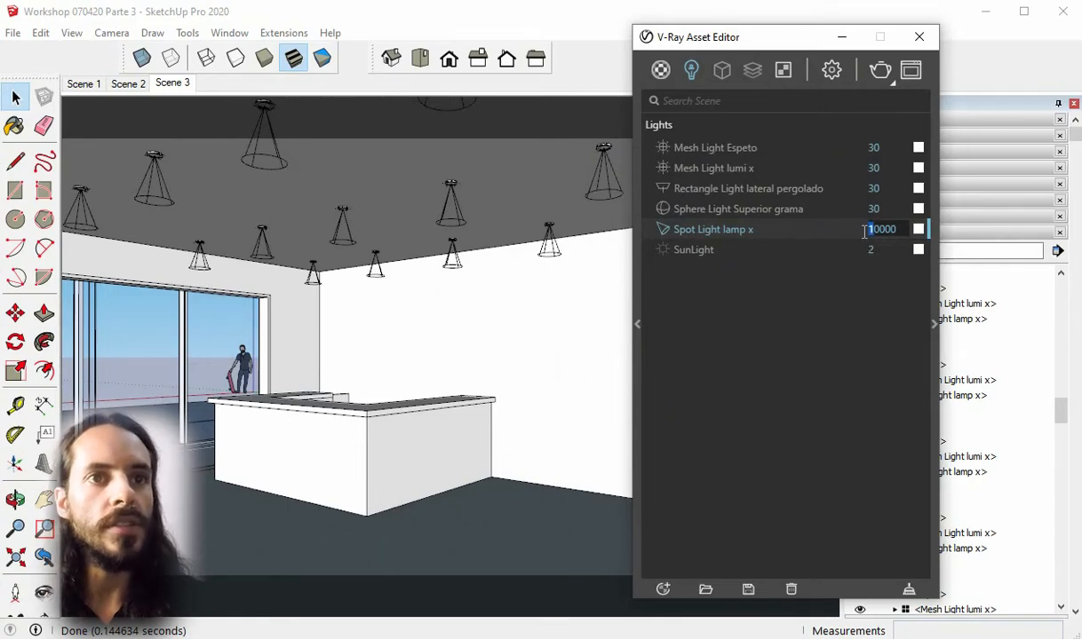
{"action": "type", "text": "3"}
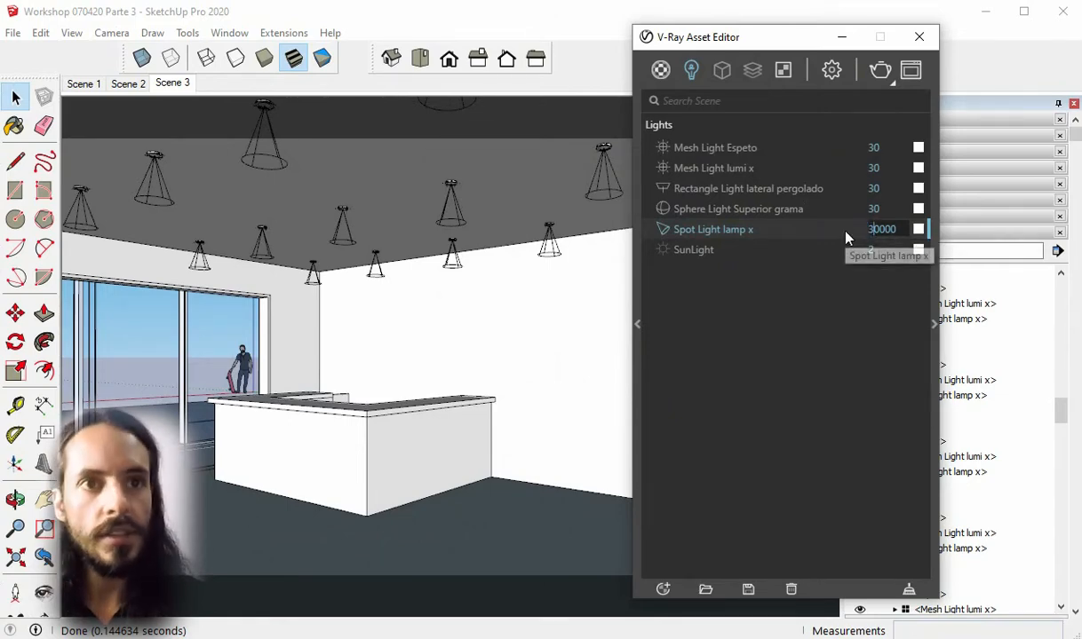
{"action": "left_click", "coordinate": [878, 71]}
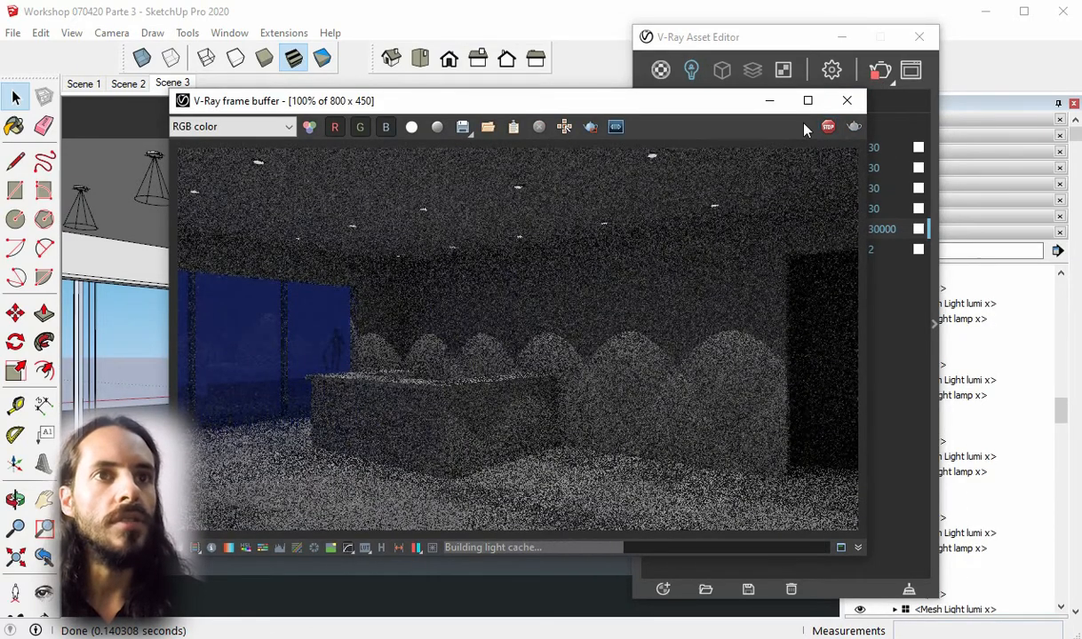
{"action": "left_click", "coordinate": [846, 100]}
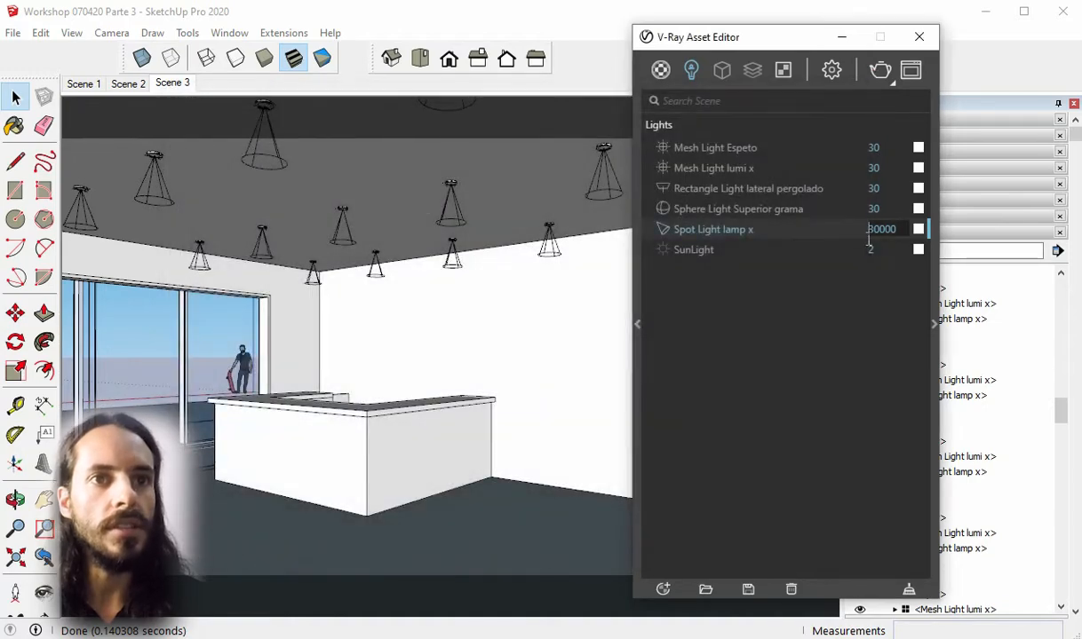
Set the intensity of "Spot Light lamp x" to 50000, test render the room and close the frame buffer
{"action": "key", "text": "BackSpace"}
{"action": "type", "text": "5"}
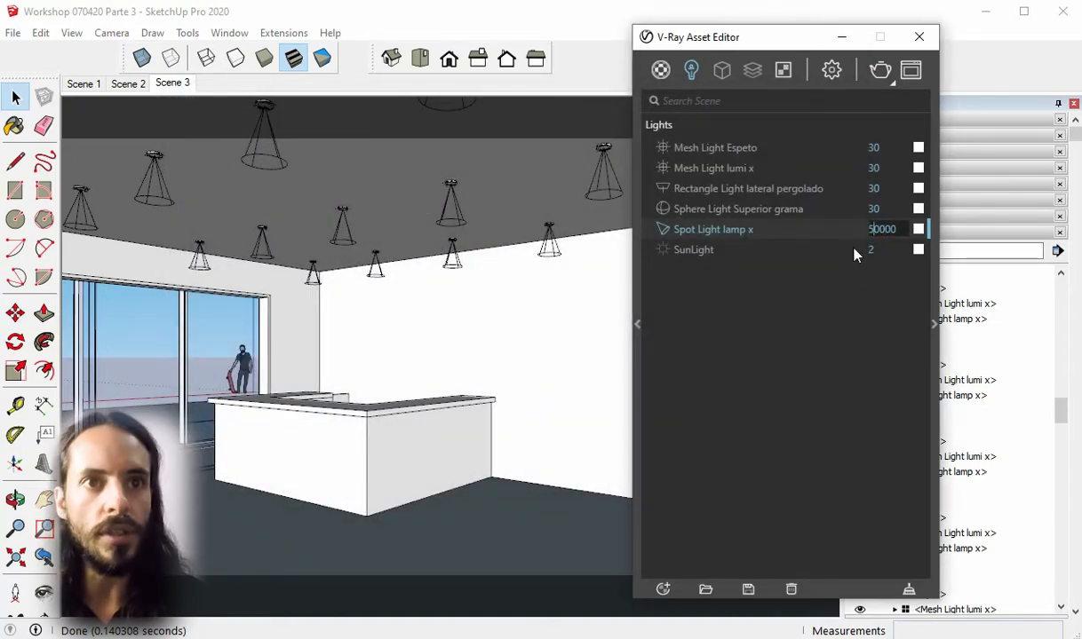
{"action": "left_click", "coordinate": [879, 69]}
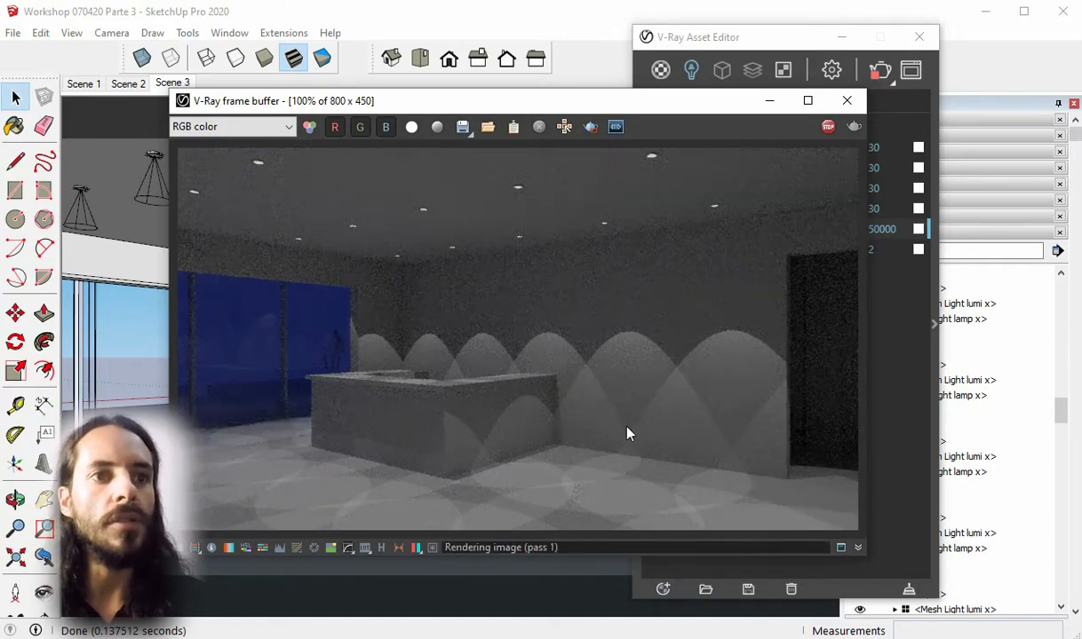
{"action": "left_click", "coordinate": [828, 126]}
{"action": "left_click", "coordinate": [846, 101]}
Open the parameters of "Spot Light lamp x" and examine its penumbra angle setting and the light cone in the preview
{"action": "left_click_drag", "start_coordinate": [782, 41], "coordinate": [548, 33]}
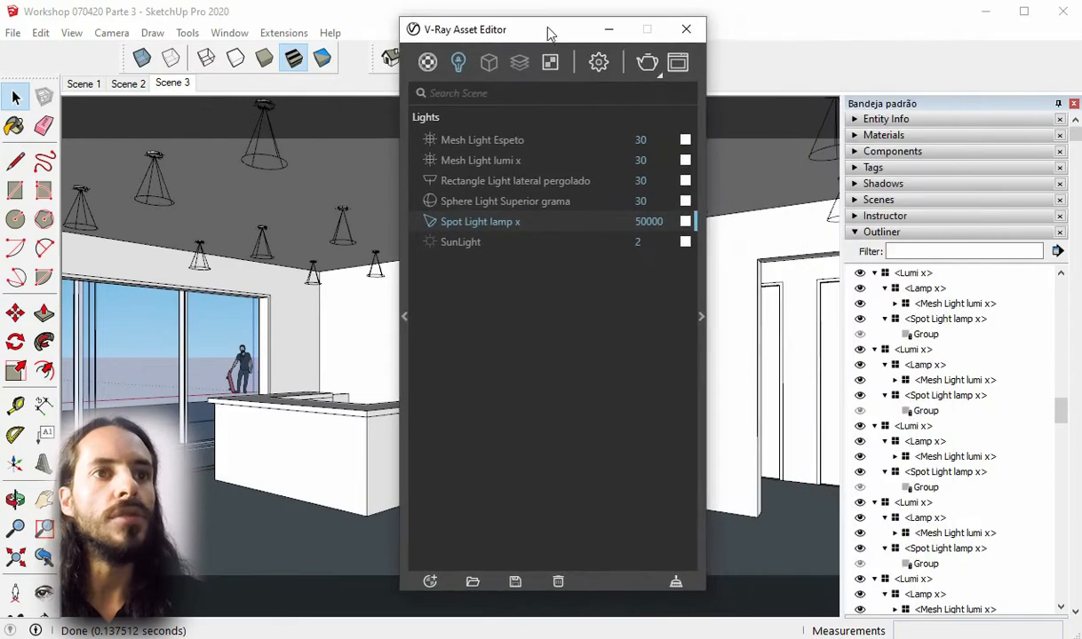
{"action": "left_click", "coordinate": [701, 318]}
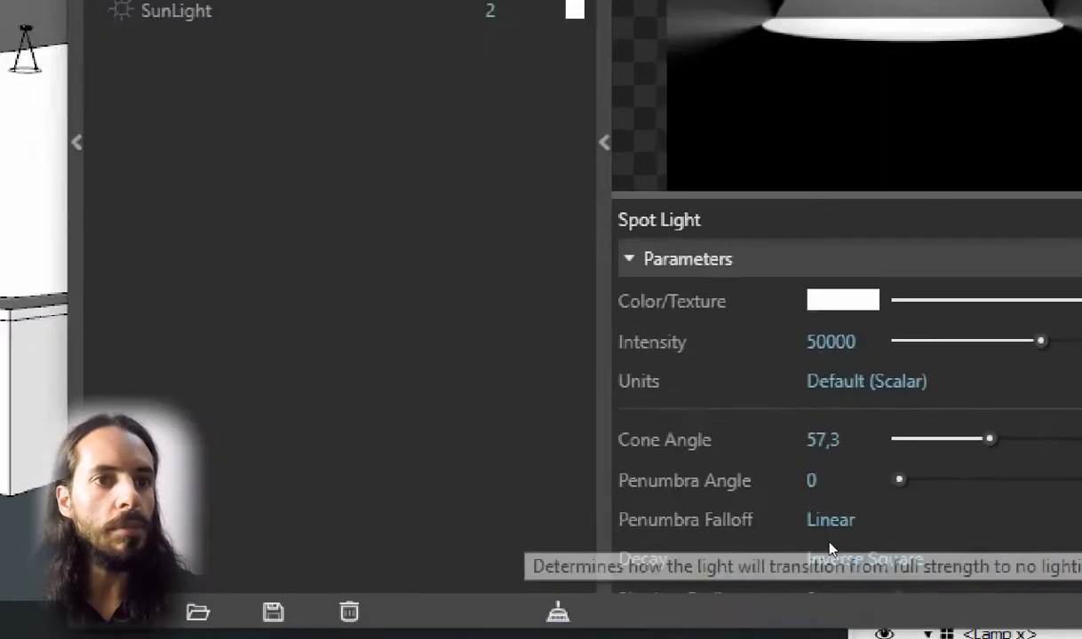
{"action": "left_click_drag", "start_coordinate": [568, 488], "coordinate": [817, 489]}
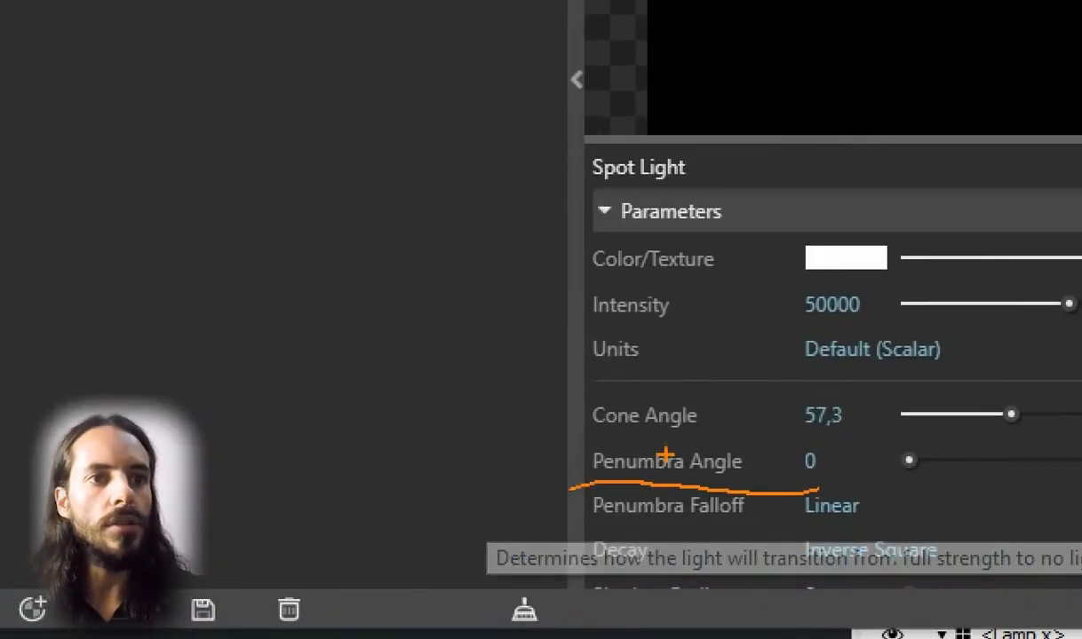
{"action": "left_click_drag", "start_coordinate": [608, 436], "coordinate": [756, 436]}
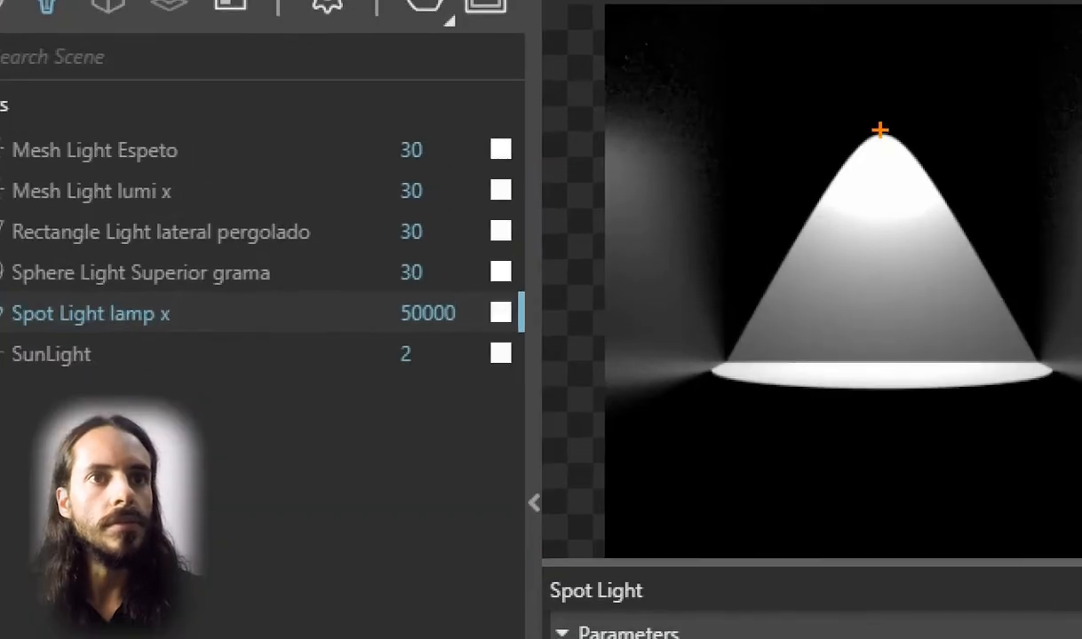
{"action": "mouse_move", "coordinate": [876, 129]}
{"action": "left_mouse_down"}
{"action": "mouse_move", "coordinate": [815, 220]}
{"action": "mouse_move", "coordinate": [915, 210]}
{"action": "mouse_move", "coordinate": [928, 241]}
{"action": "left_mouse_up"}
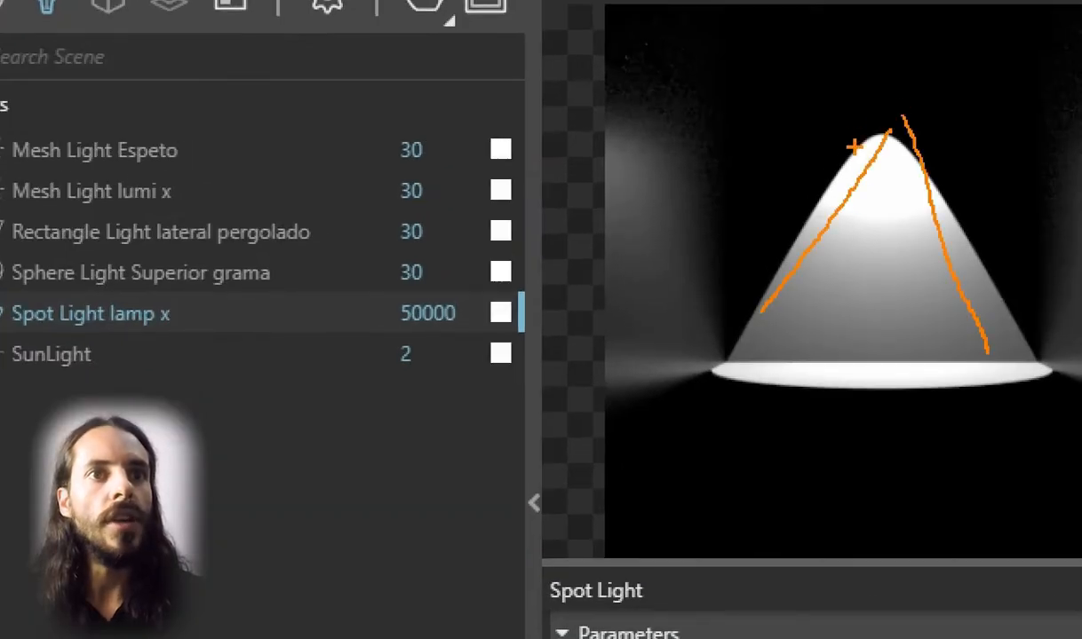
{"action": "left_click_drag", "start_coordinate": [877, 120], "coordinate": [761, 187]}
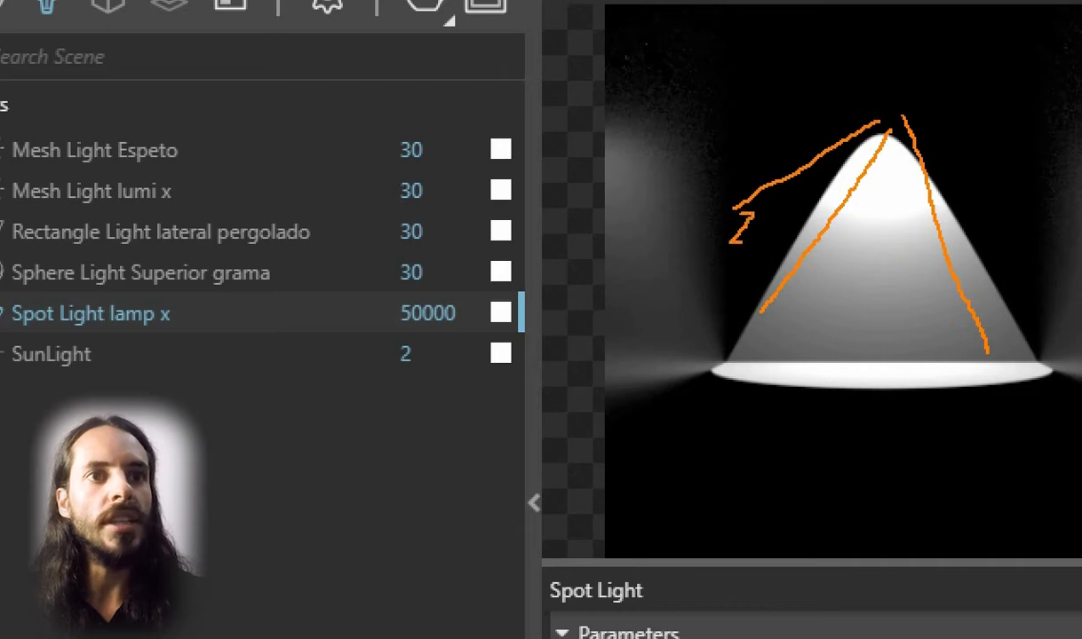
{"action": "left_click_drag", "start_coordinate": [810, 187], "coordinate": [809, 225]}
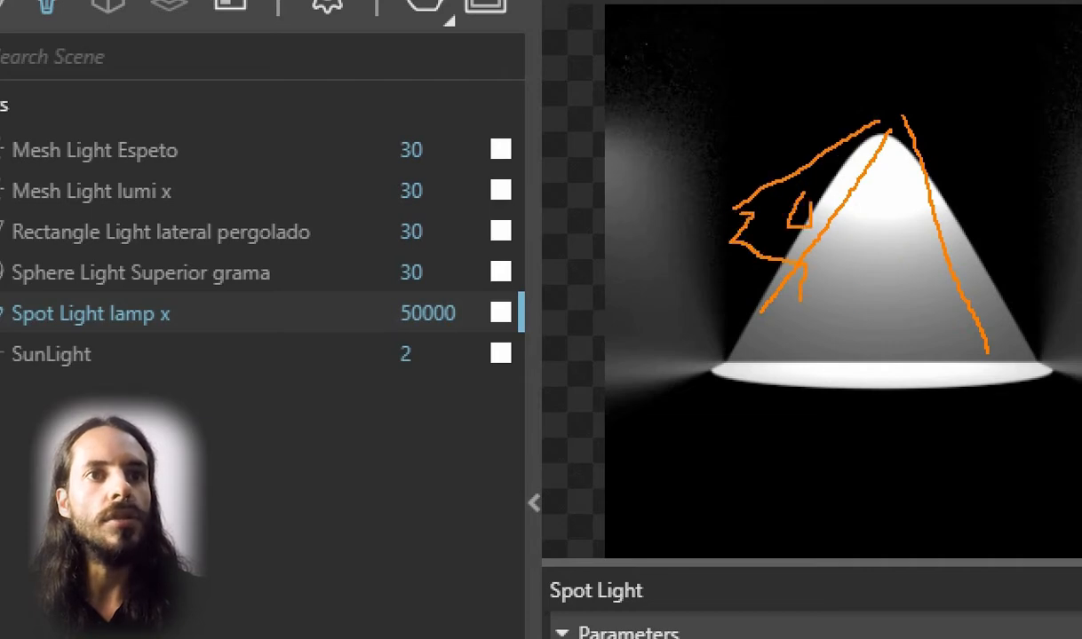
{"action": "key", "text": "Escape"}
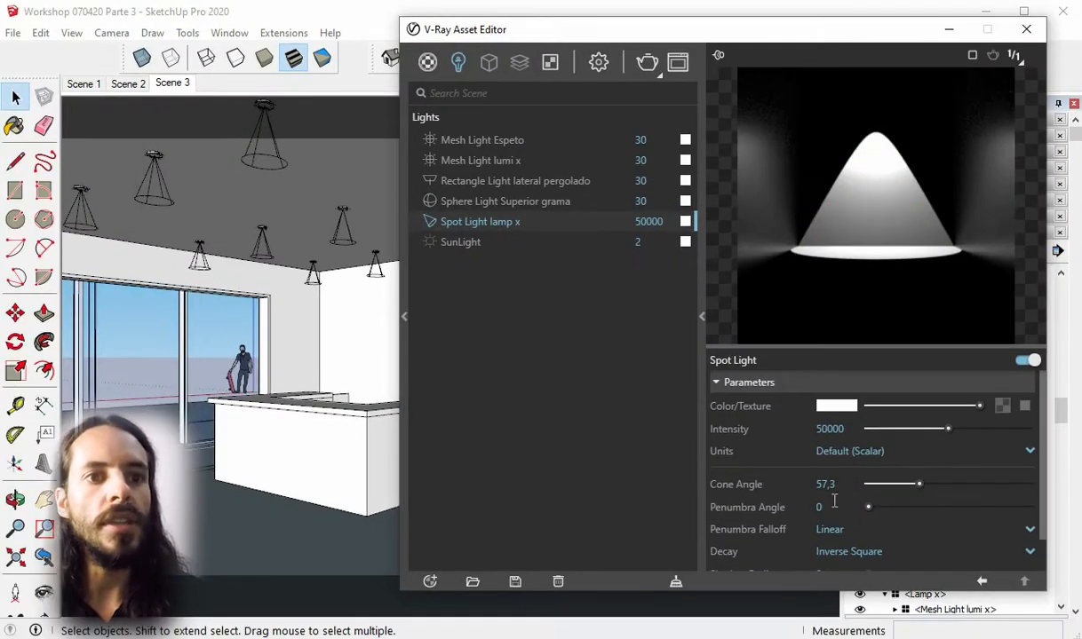
Set the Penumbra Angle of "Spot Light lamp x" to 20, test render the room and close the frame buffer
{"action": "left_click_drag", "start_coordinate": [836, 508], "coordinate": [796, 506]}
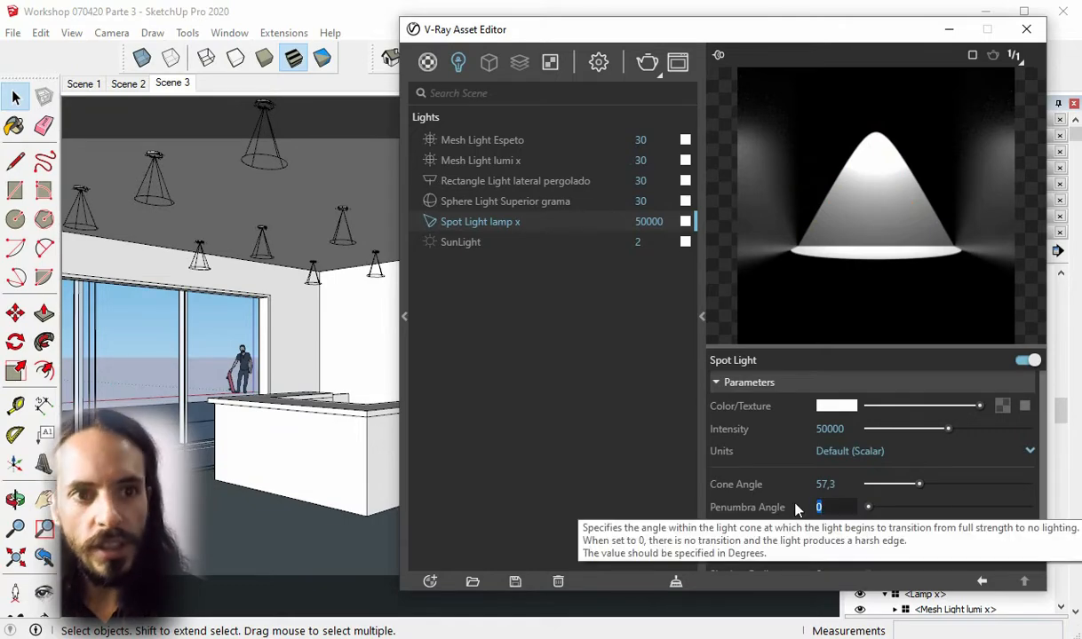
{"action": "type", "text": "20"}
{"action": "key", "text": "Return"}
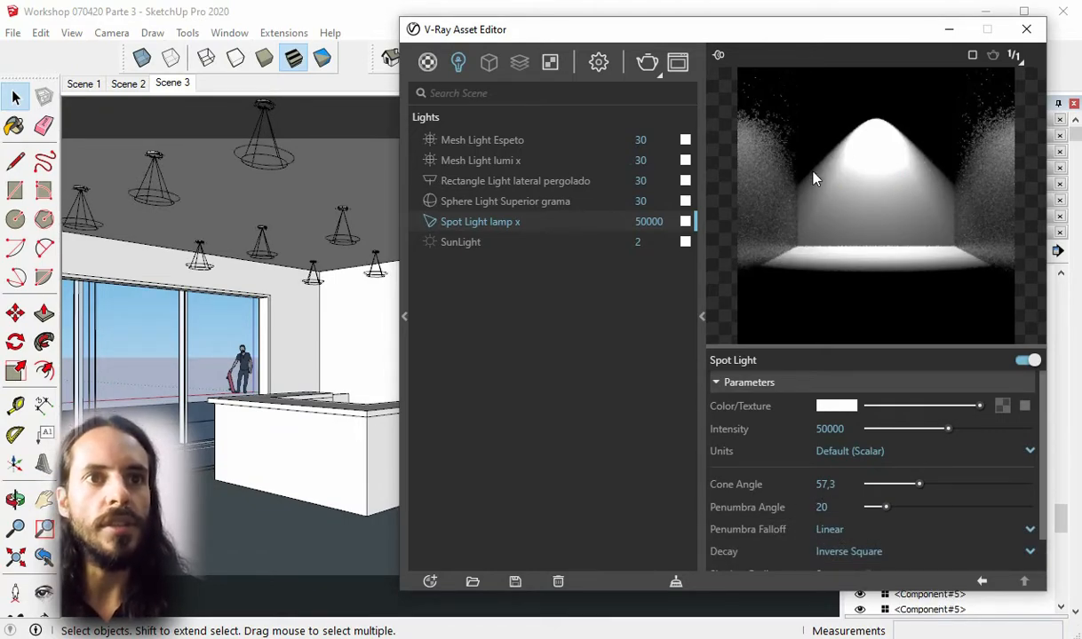
{"action": "left_click", "coordinate": [650, 71]}
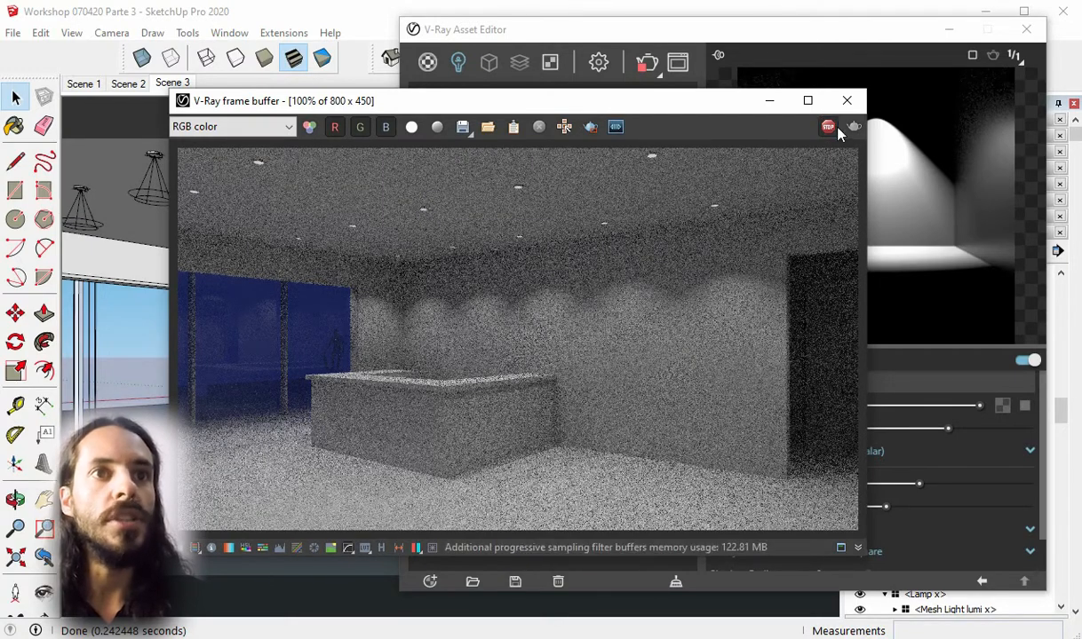
{"action": "left_click", "coordinate": [846, 100]}
Set the Cone Angle of "Spot Light lamp x" to 70, test render the room and close the frame buffer
{"action": "left_click", "coordinate": [835, 485]}
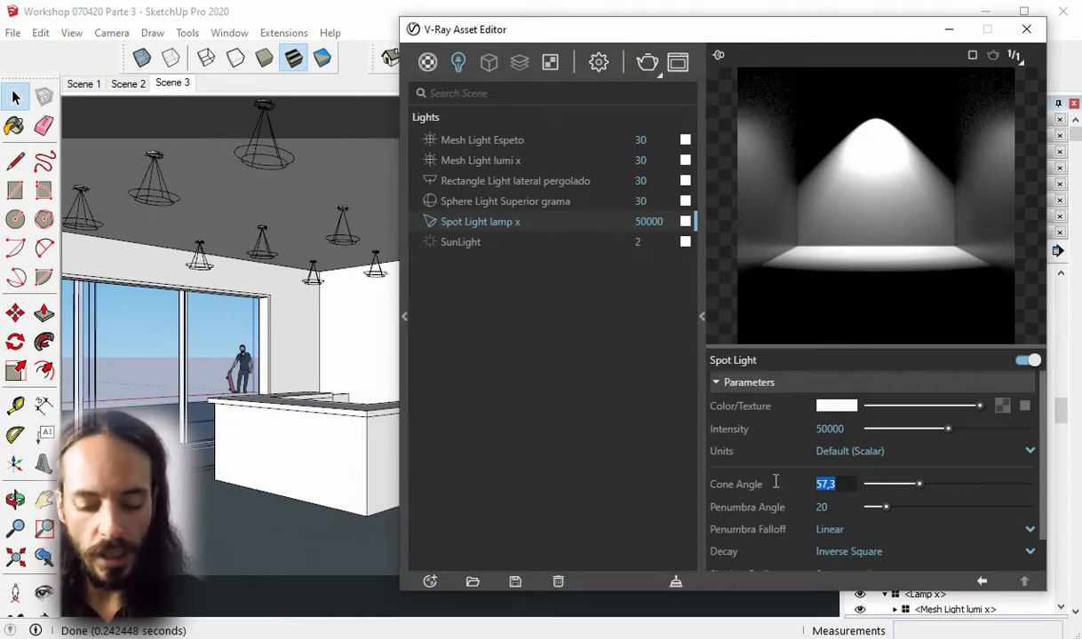
{"action": "type", "text": "70"}
{"action": "key", "text": "Return"}
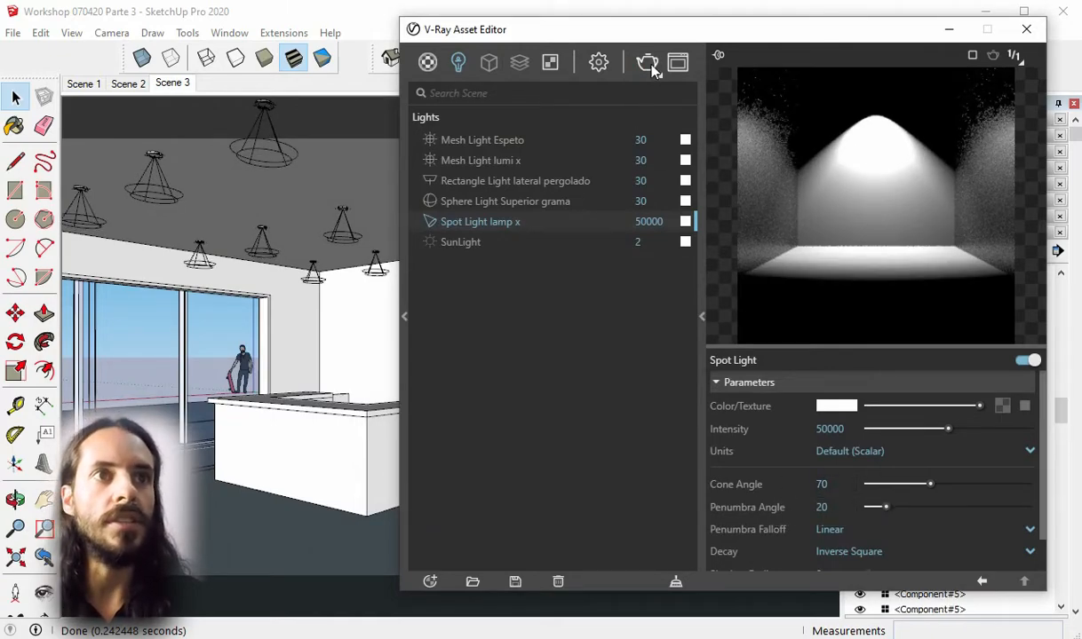
{"action": "left_click", "coordinate": [648, 64]}
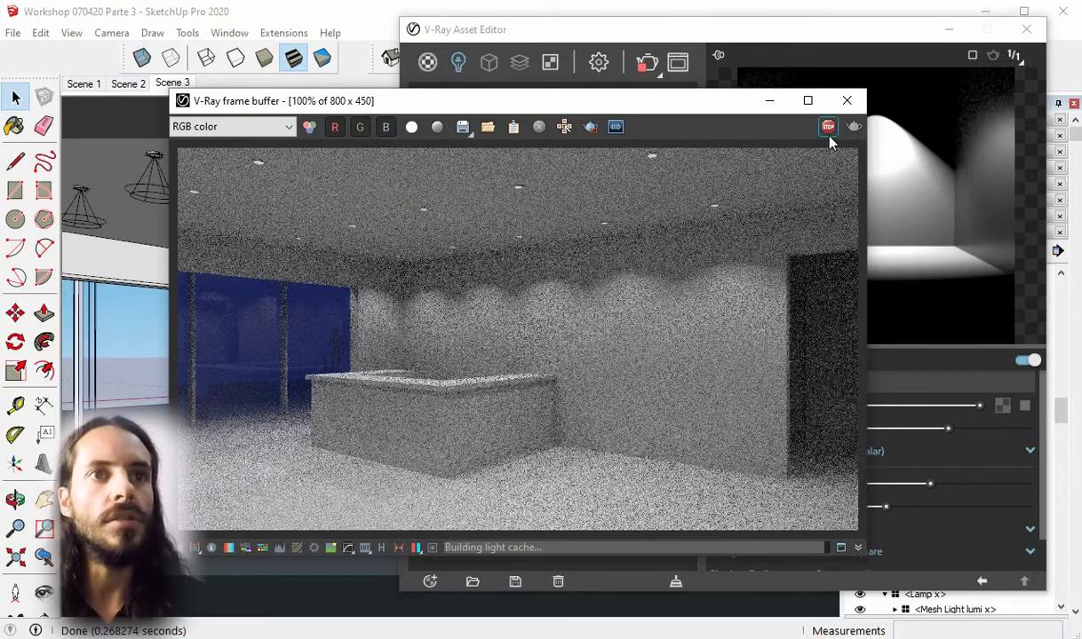
{"action": "left_click", "coordinate": [847, 100]}
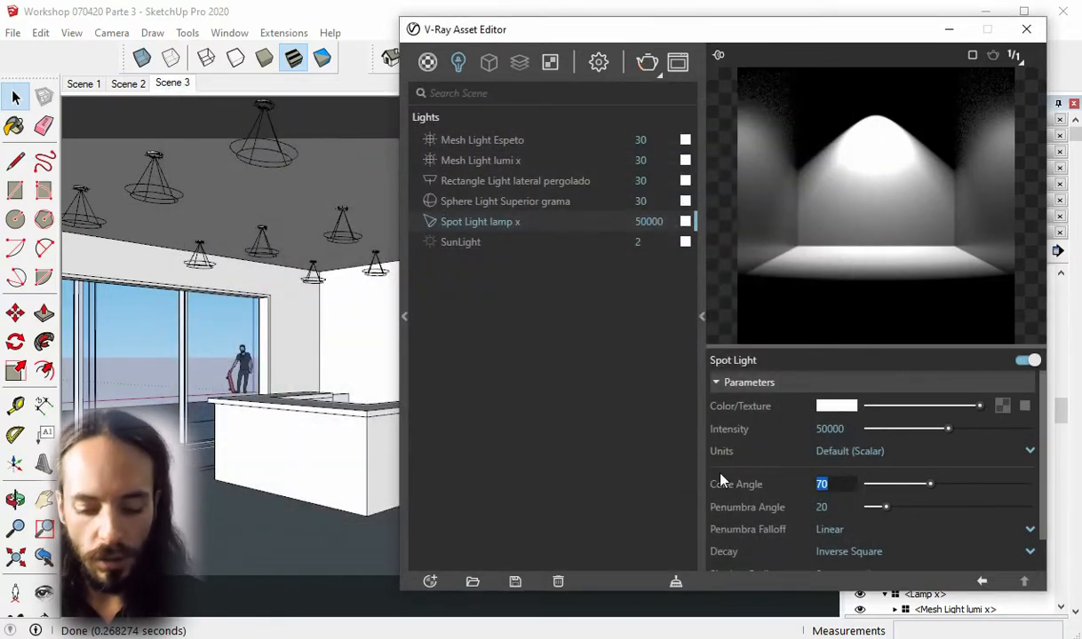
Set the spot light's Cone Angle to 90, inspect a test render of the wider light cones and close it
{"action": "type", "text": "90"}
{"action": "key", "text": "Return"}
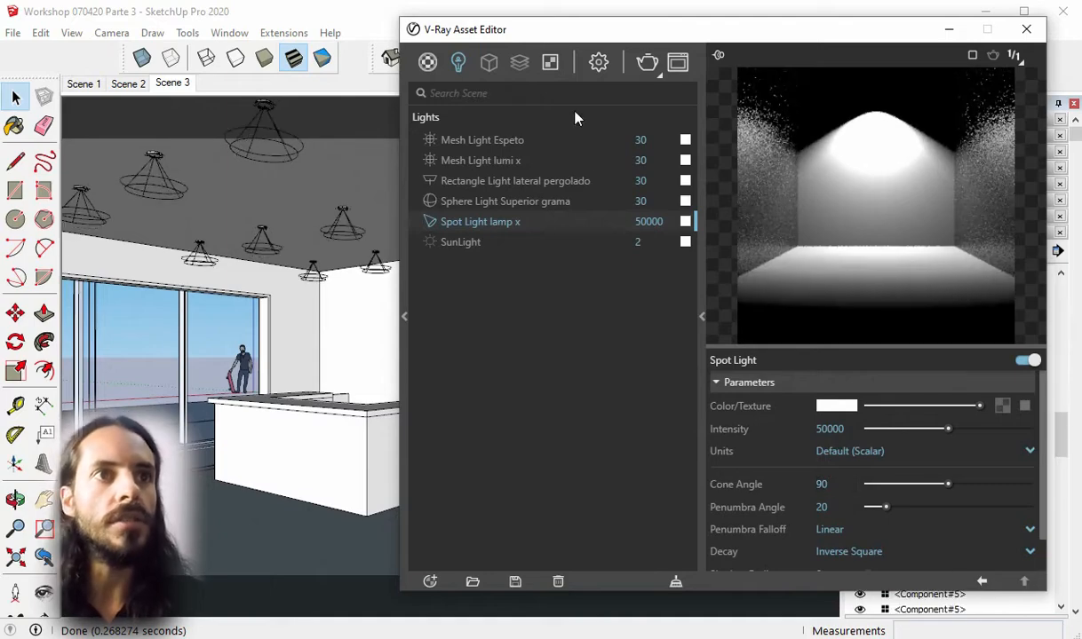
{"action": "left_click", "coordinate": [647, 63]}
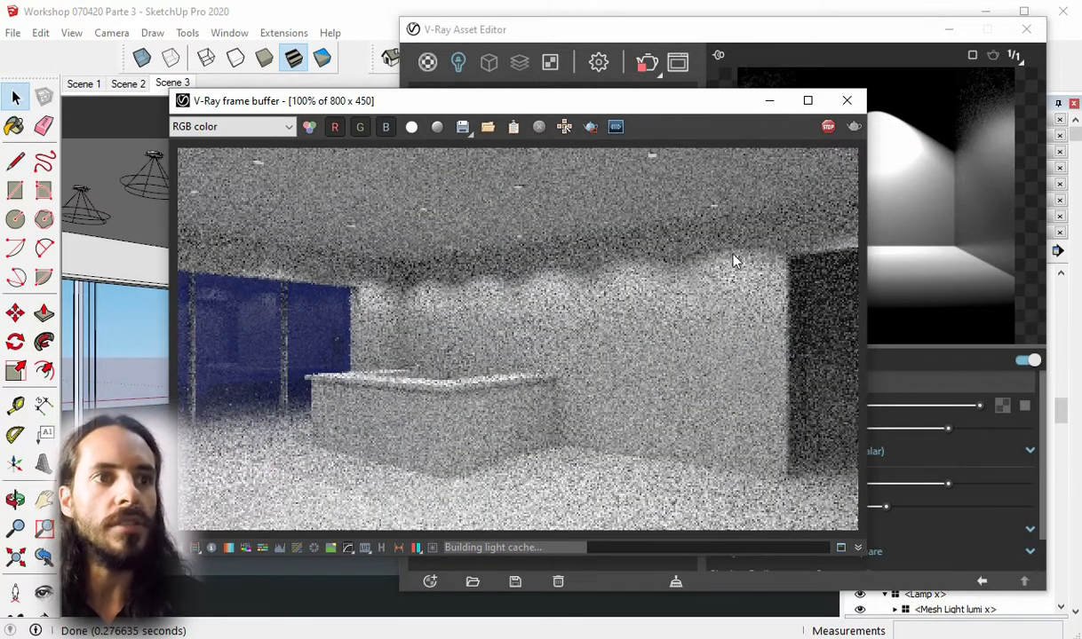
{"action": "left_click", "coordinate": [831, 134]}
{"action": "left_click", "coordinate": [847, 101]}
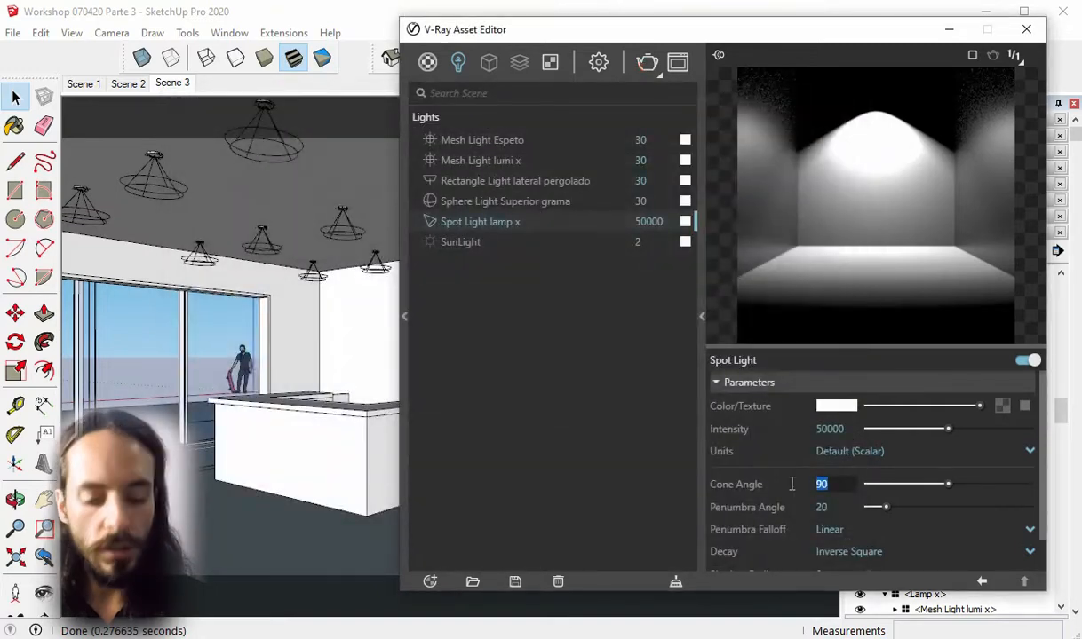
Try a Cone Angle of 20 on the spot light, test render the room and close the frame buffer
{"action": "type", "text": "20"}
{"action": "key", "text": "Return"}
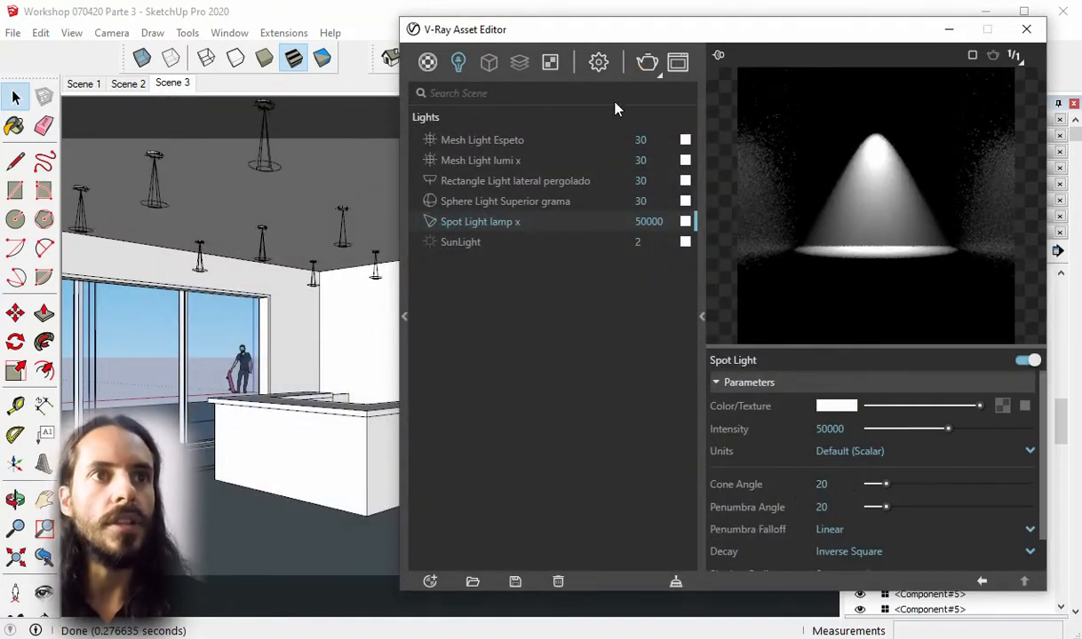
{"action": "left_click", "coordinate": [647, 61]}
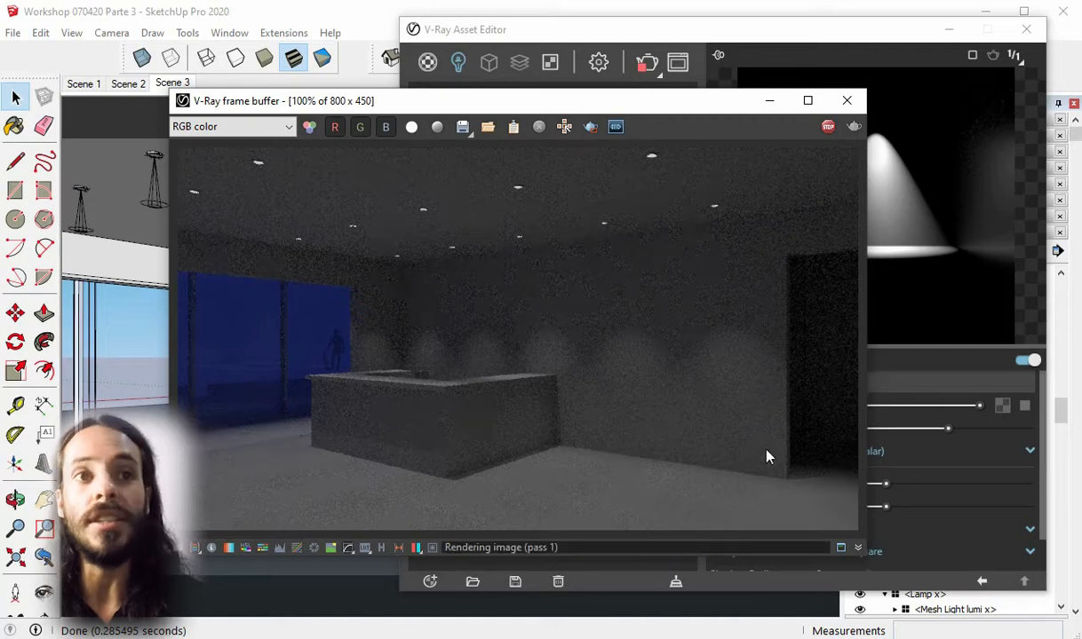
{"action": "left_click", "coordinate": [847, 100]}
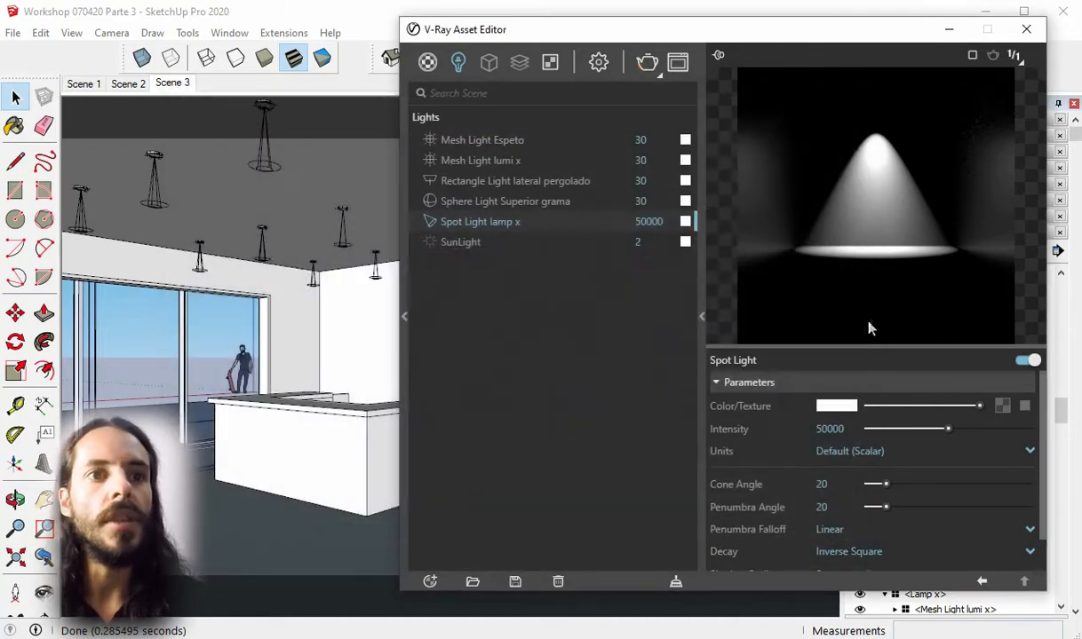
Set the spot light's Cone Angle back to 90, view the "Mesh Light lumi x" parameters and close the V-Ray Asset Editor
{"action": "type", "text": "90"}
{"action": "left_click", "coordinate": [836, 505]}
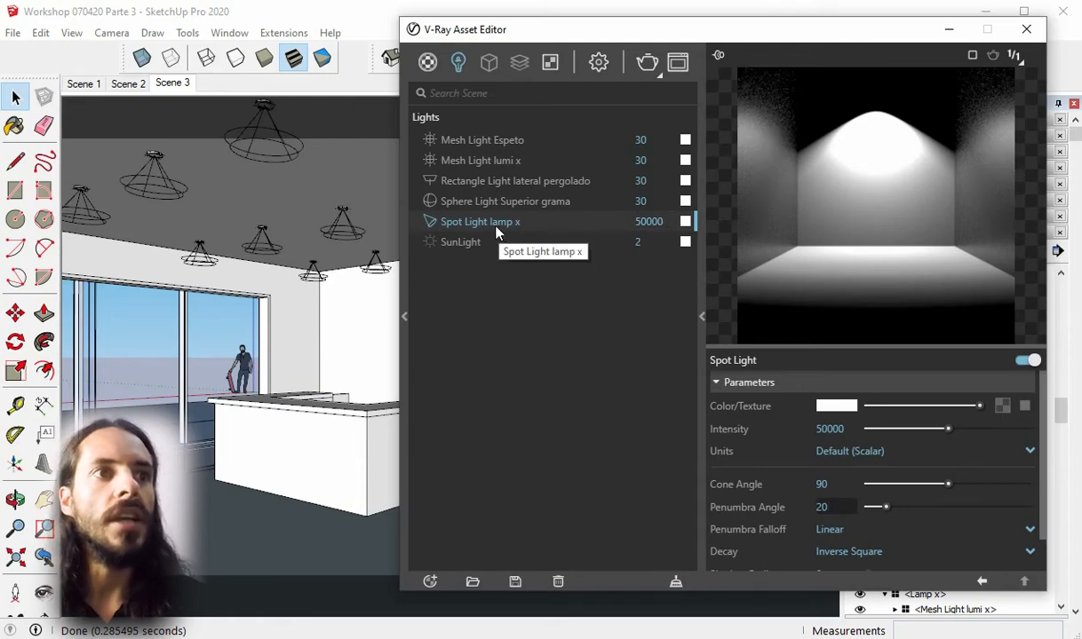
{"action": "left_click", "coordinate": [511, 161]}
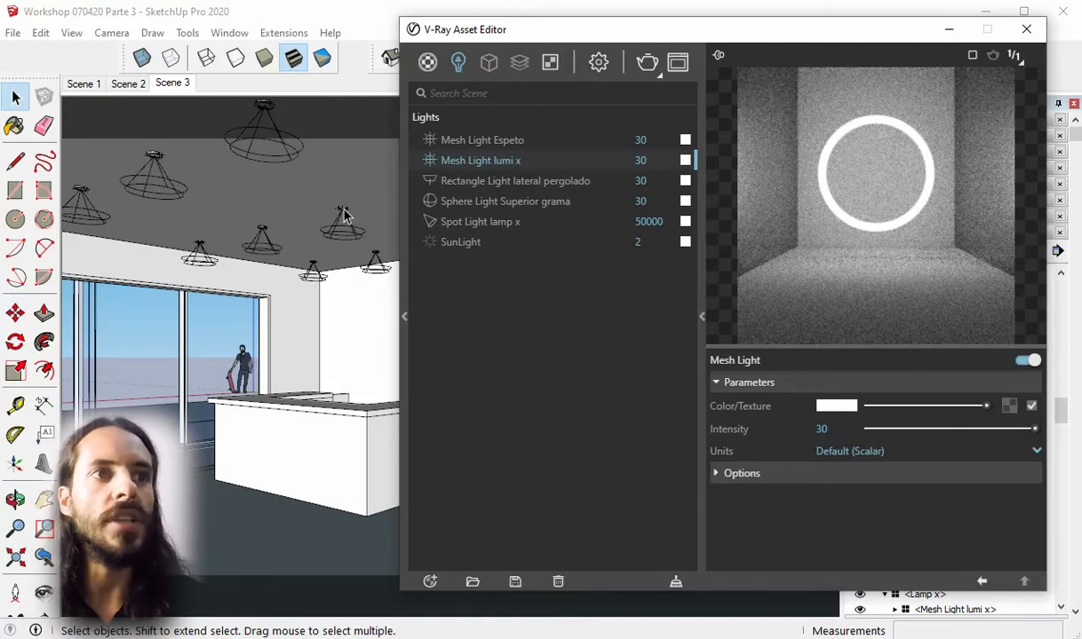
{"action": "left_click", "coordinate": [1024, 31]}
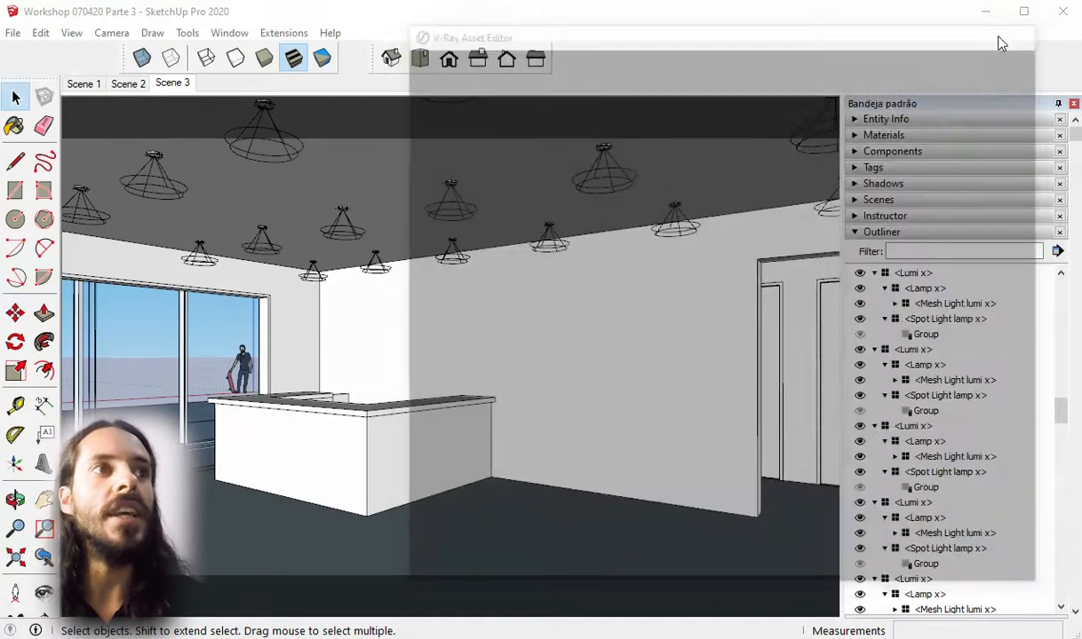
Switch to Scene 1 and group the five "Luminária superior grama" fixtures along the long boundary wall beside the pergola
{"action": "left_click", "coordinate": [82, 84]}
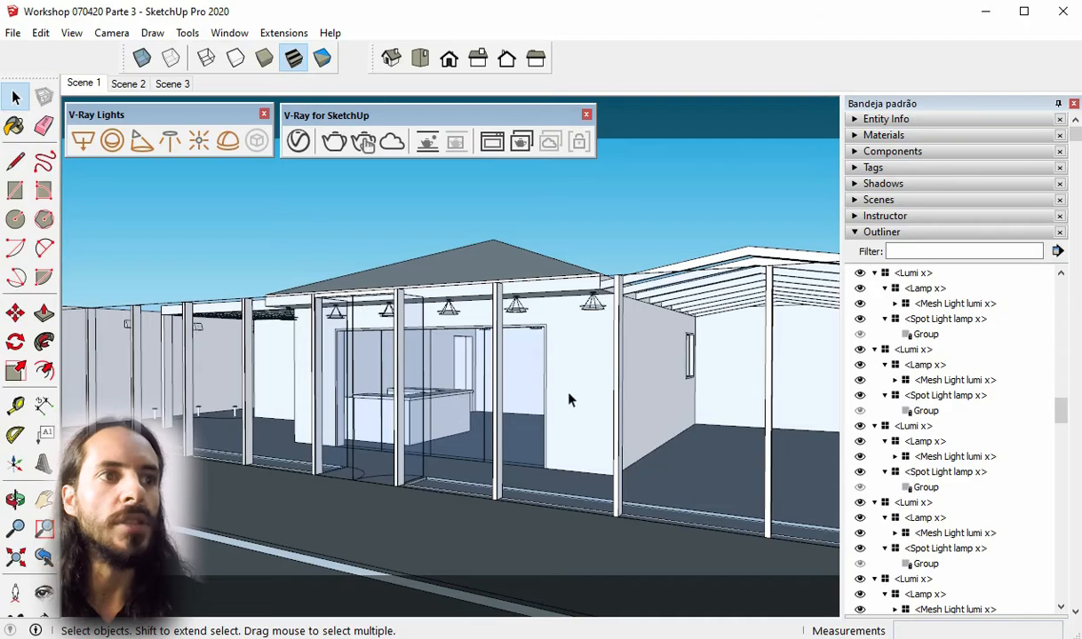
{"action": "scroll", "coordinate": [731, 359], "scroll_direction": "down", "scroll_amount": 3}
{"action": "middle_click_drag", "start_coordinate": [732, 359], "coordinate": [727, 358]}
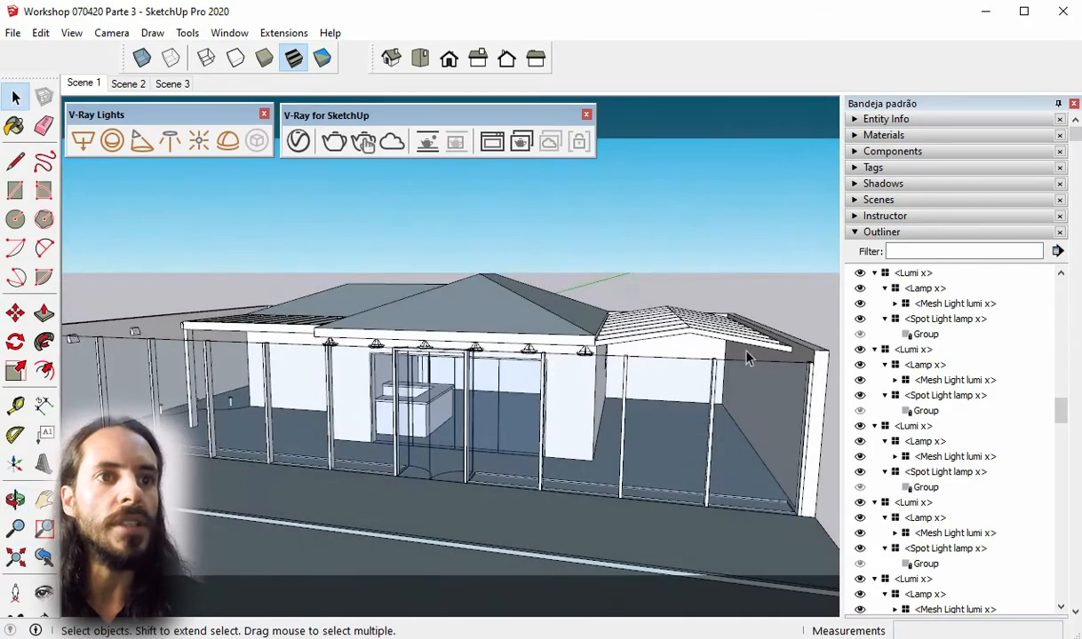
{"action": "scroll", "coordinate": [703, 357], "scroll_direction": "up", "scroll_amount": 2}
{"action": "scroll", "coordinate": [703, 357], "scroll_direction": "down", "scroll_amount": 4}
{"action": "scroll", "coordinate": [708, 352], "scroll_direction": "up", "scroll_amount": 4}
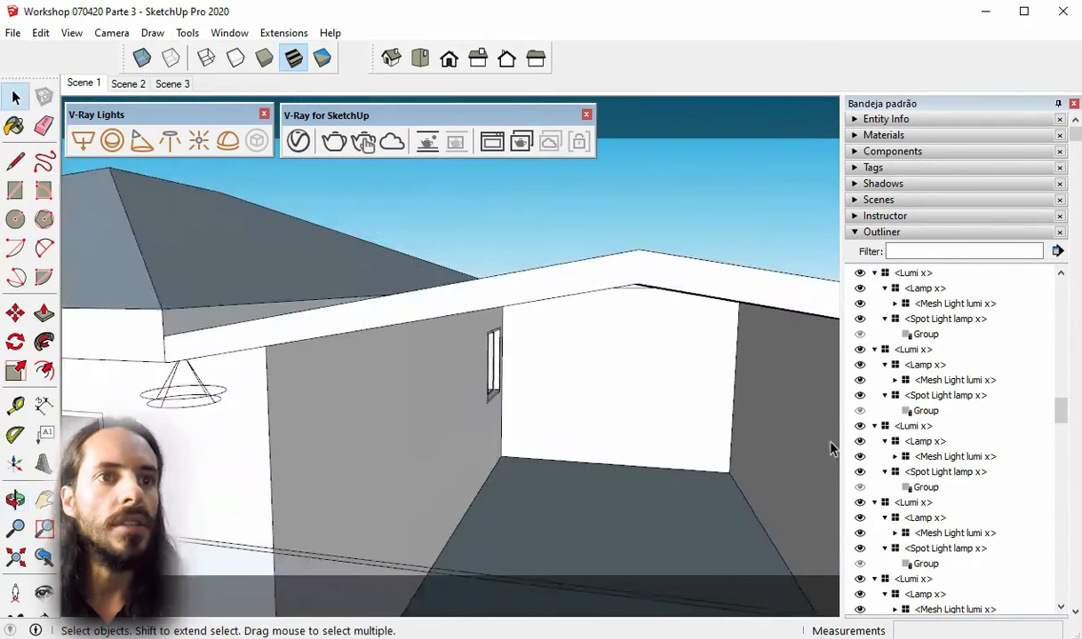
{"action": "scroll", "coordinate": [769, 434], "scroll_direction": "down", "scroll_amount": 3}
{"action": "middle_click_drag", "start_coordinate": [731, 446], "coordinate": [220, 415]}
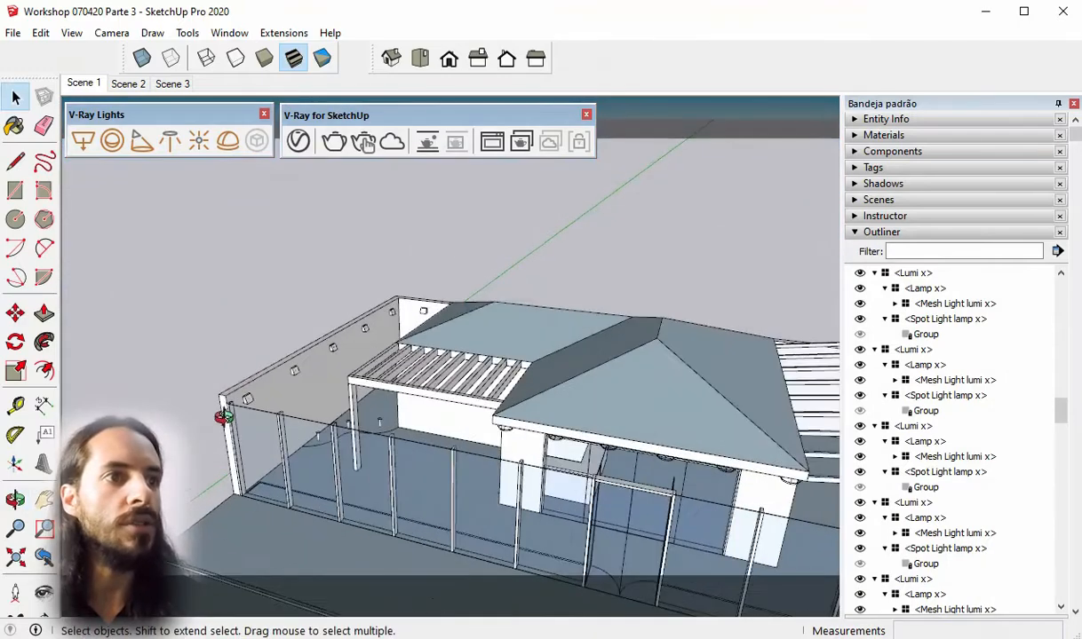
{"action": "scroll", "coordinate": [271, 394], "scroll_direction": "up", "scroll_amount": 3}
{"action": "scroll", "coordinate": [270, 395], "scroll_direction": "up", "scroll_amount": 1}
{"action": "left_click", "coordinate": [255, 407]}
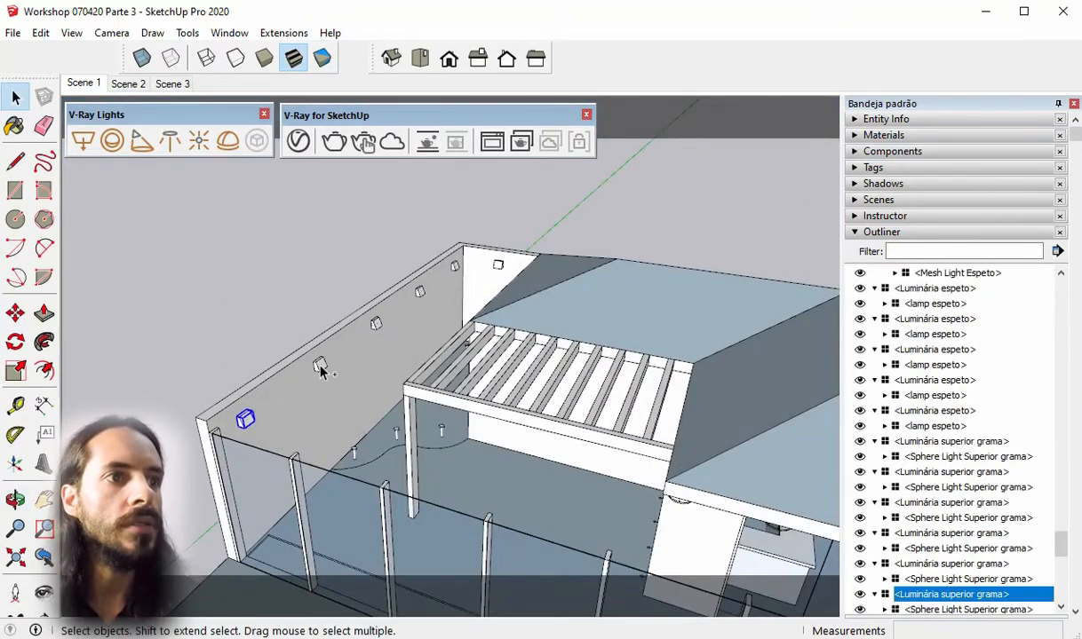
{"action": "left_click", "coordinate": [320, 367], "text": "shift"}
{"action": "left_click", "coordinate": [376, 324], "text": "shift"}
{"action": "left_click", "coordinate": [419, 292], "text": "shift"}
{"action": "left_click", "coordinate": [455, 267], "text": "shift"}
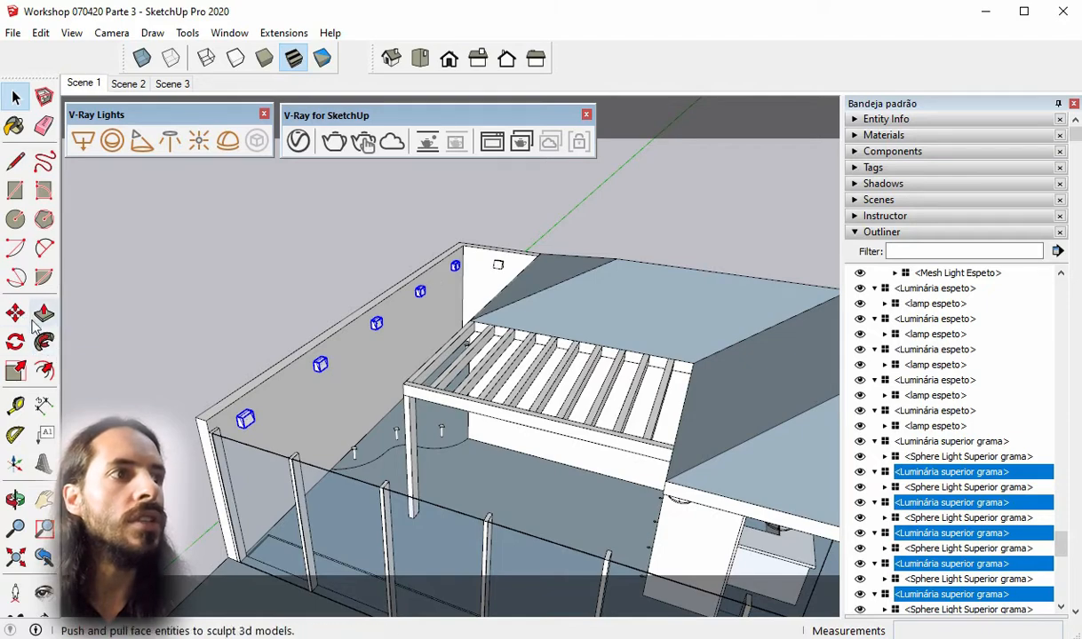
{"action": "scroll", "coordinate": [318, 360], "scroll_direction": "up", "scroll_amount": 2}
{"action": "right_click", "coordinate": [322, 360]}
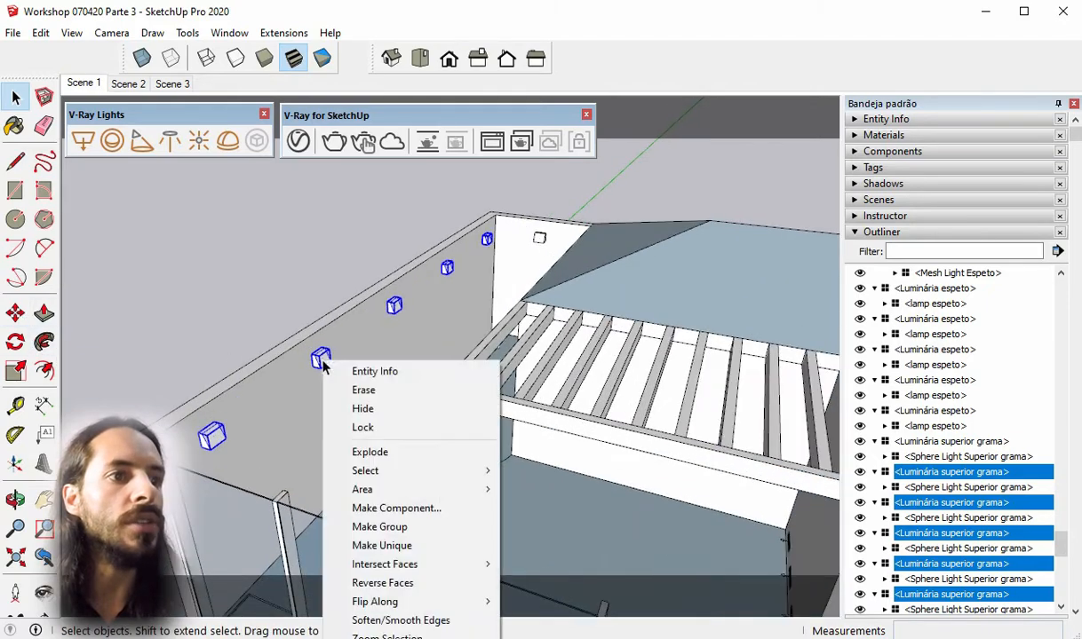
{"action": "left_click", "coordinate": [417, 526]}
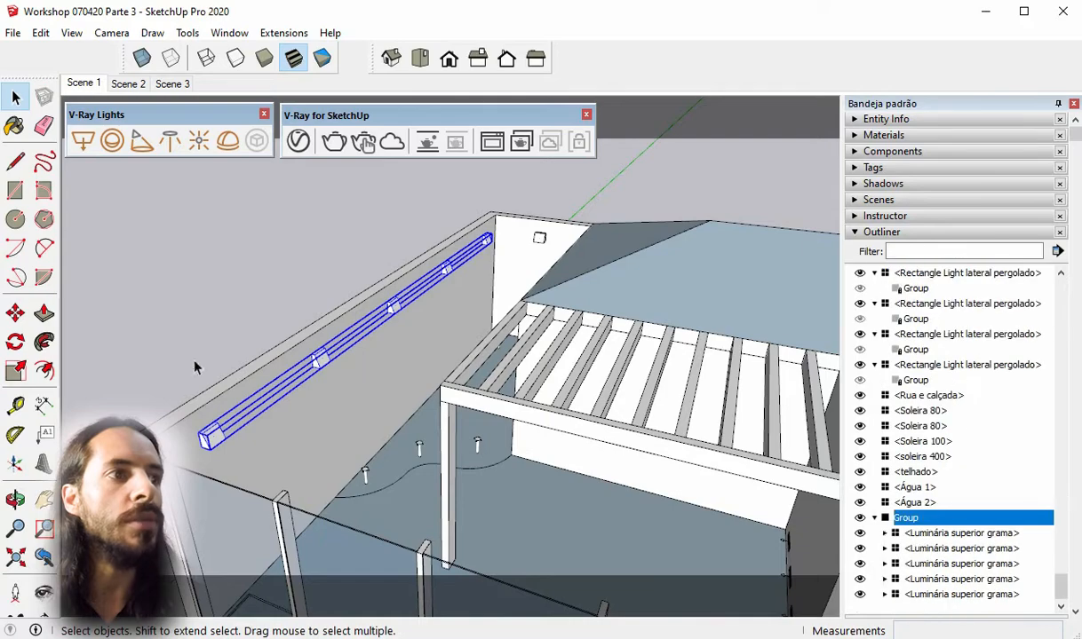
Copy the group of five wall luminaires across the house, about 16.43 m along the red axis, to just outside the opposite boundary wall
{"action": "left_click", "coordinate": [15, 313]}
{"action": "scroll", "coordinate": [171, 389], "scroll_direction": "down", "scroll_amount": 1}
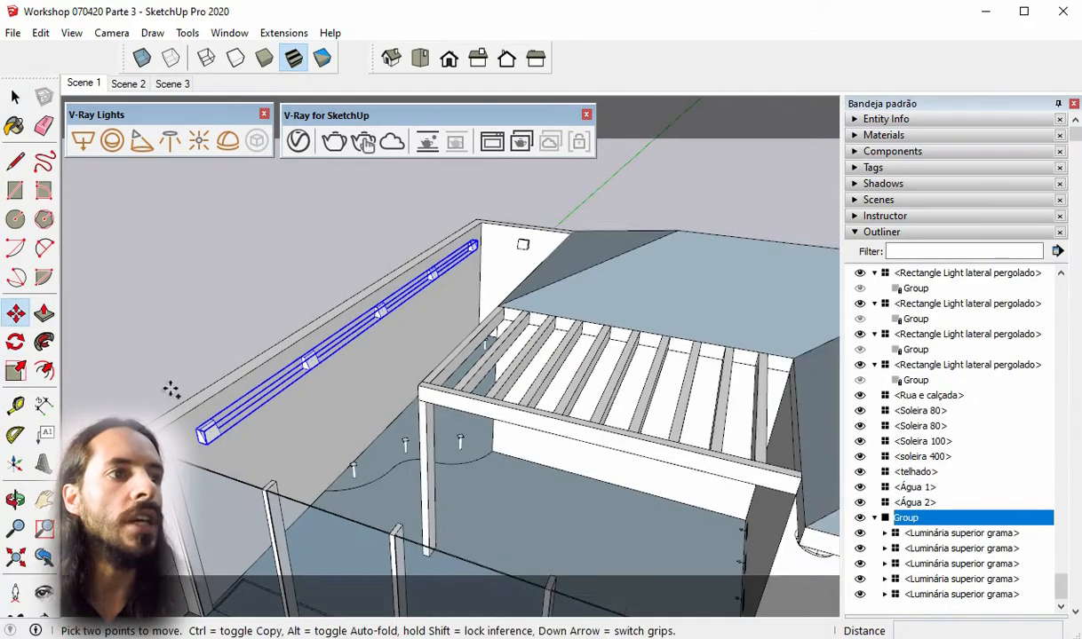
{"action": "scroll", "coordinate": [168, 408], "scroll_direction": "up", "scroll_amount": 1}
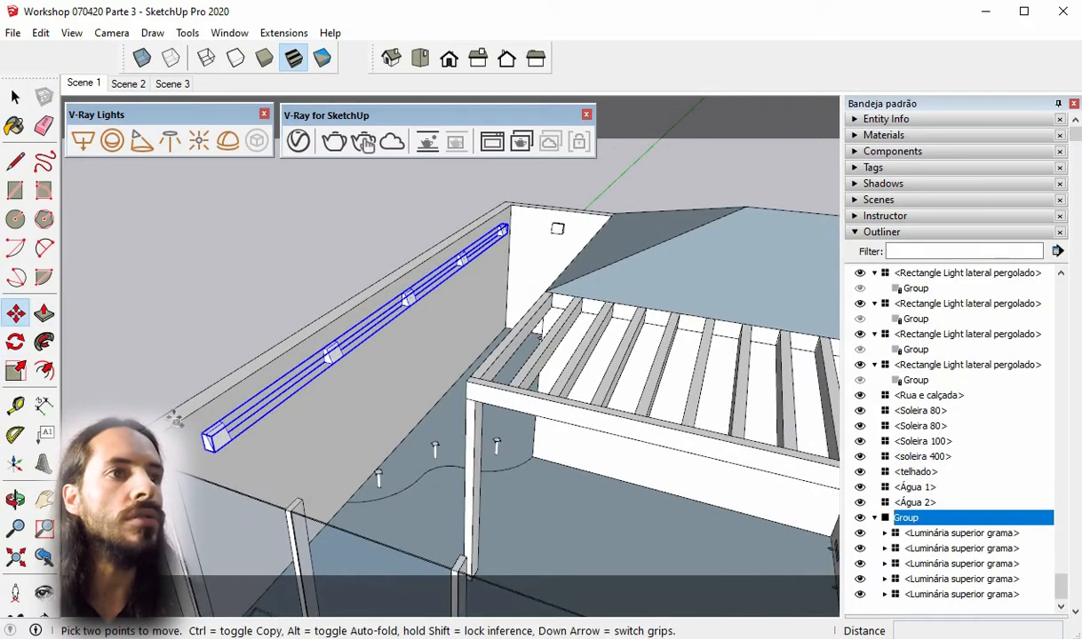
{"action": "left_click", "coordinate": [503, 230]}
{"action": "key", "text": "ctrl"}
{"action": "scroll", "coordinate": [147, 384], "scroll_direction": "down", "scroll_amount": 6}
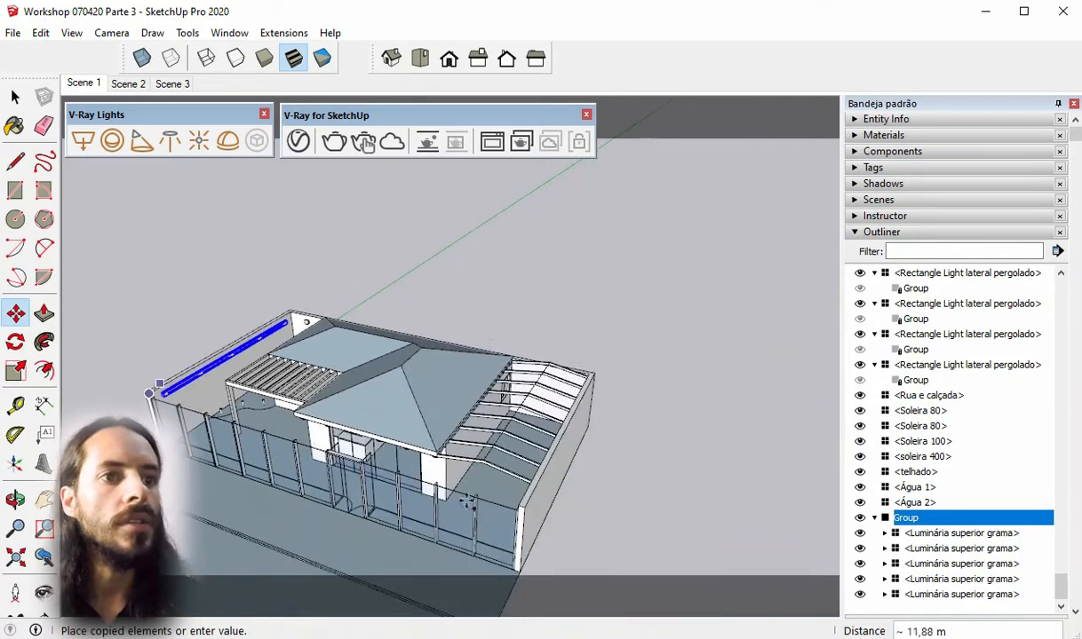
{"action": "scroll", "coordinate": [495, 512], "scroll_direction": "up", "scroll_amount": 7}
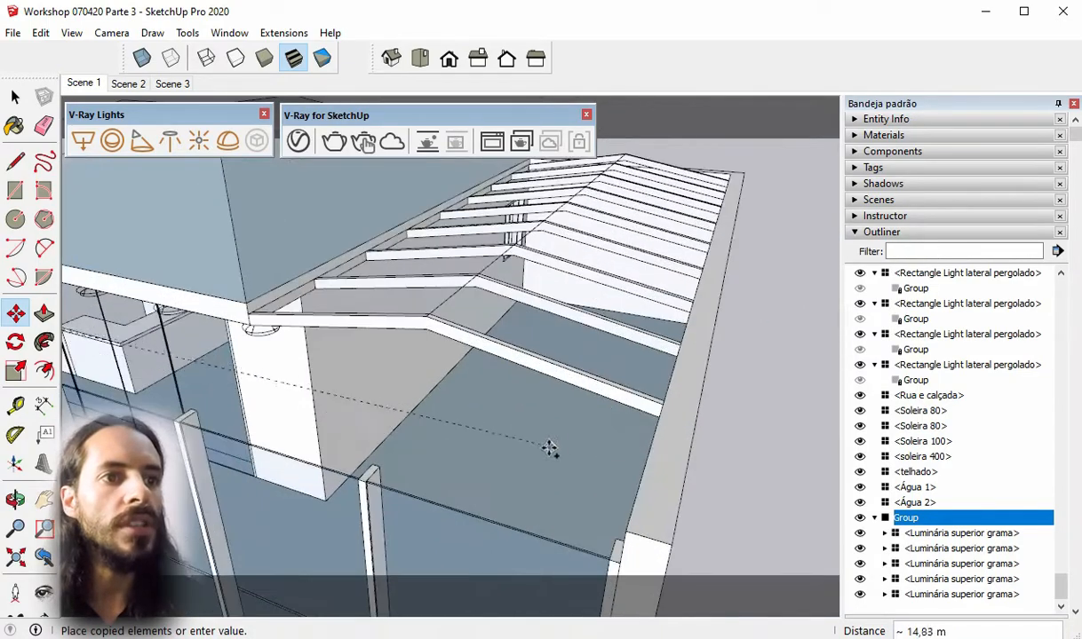
{"action": "scroll", "coordinate": [554, 446], "scroll_direction": "down", "scroll_amount": 5}
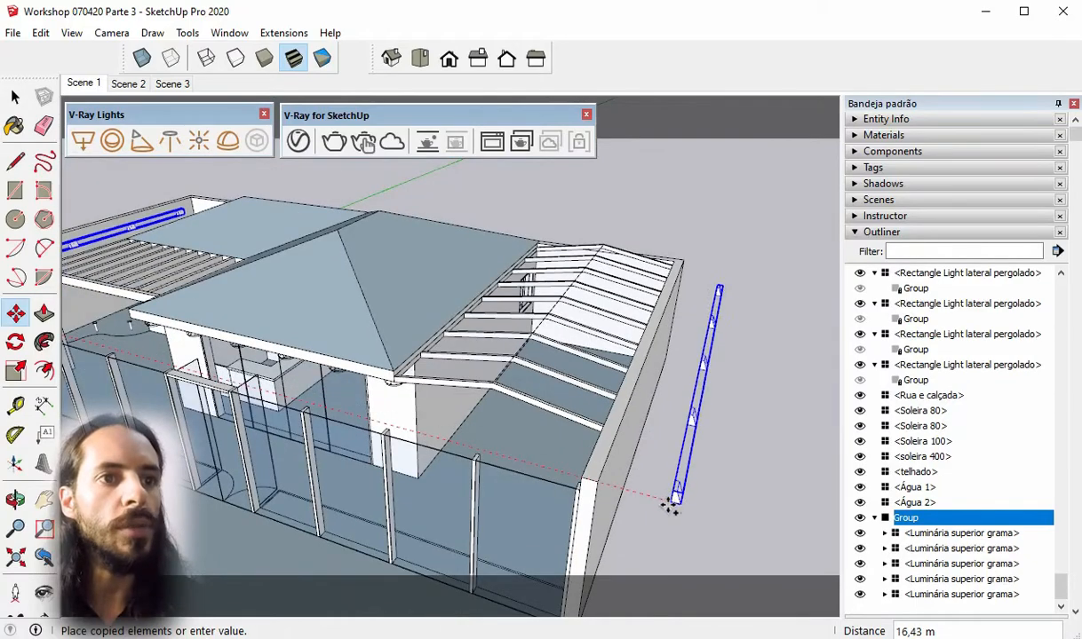
{"action": "left_click", "coordinate": [670, 504]}
{"action": "scroll", "coordinate": [693, 477], "scroll_direction": "up", "scroll_amount": 1}
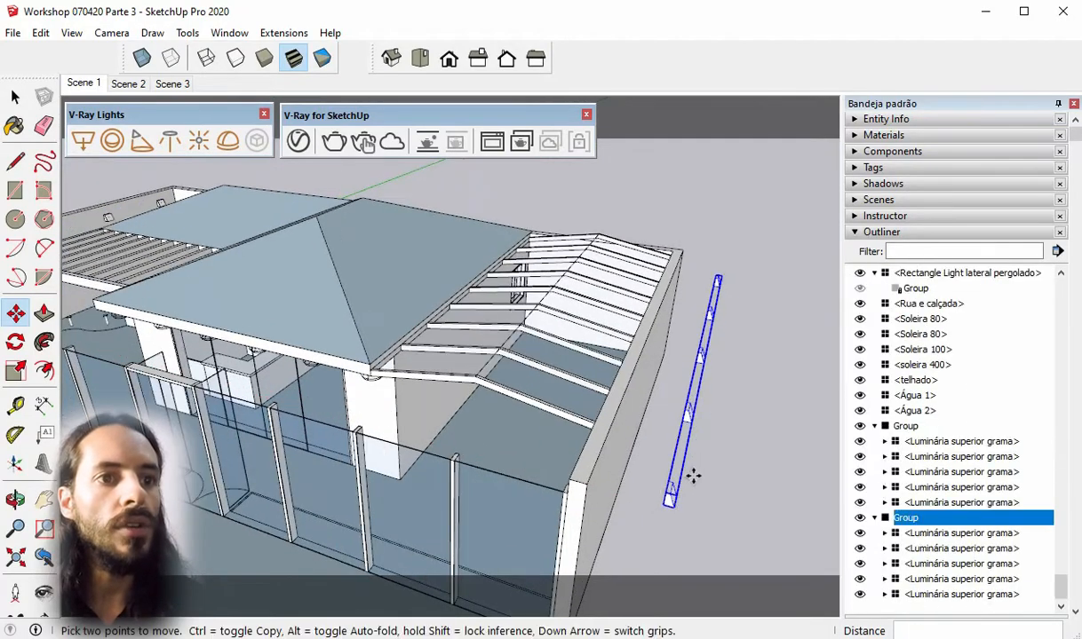
Rotate the copied luminaire group in the horizontal plane about its centre so its fixtures face back towards the house
{"action": "scroll", "coordinate": [693, 476], "scroll_direction": "up", "scroll_amount": 3}
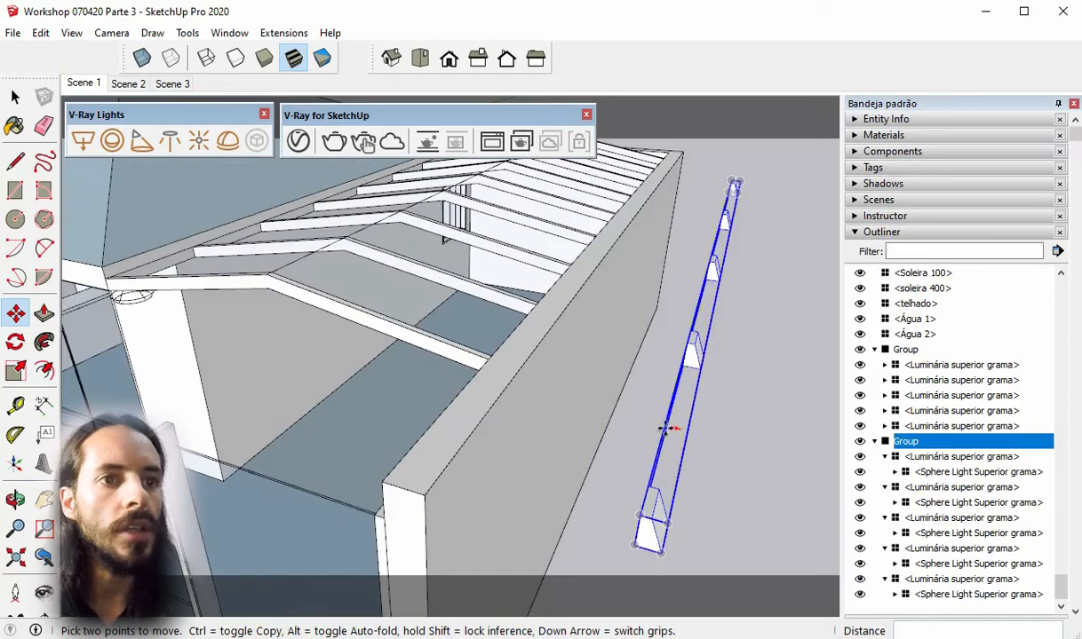
{"action": "scroll", "coordinate": [683, 430], "scroll_direction": "up", "scroll_amount": 3}
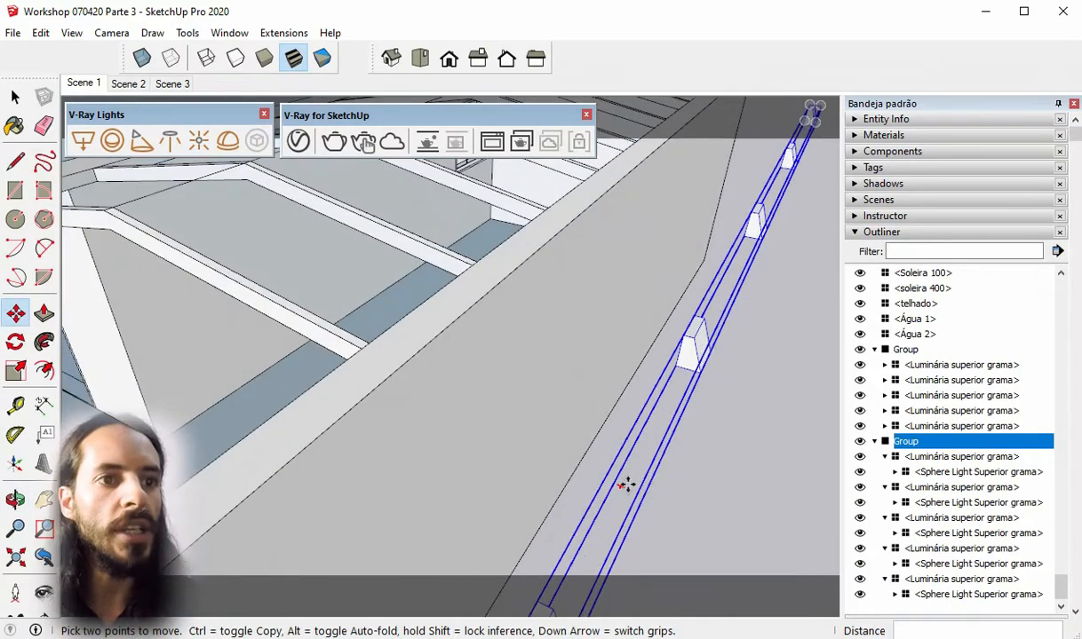
{"action": "left_click", "coordinate": [621, 487]}
{"action": "scroll", "coordinate": [579, 470], "scroll_direction": "down", "scroll_amount": 5}
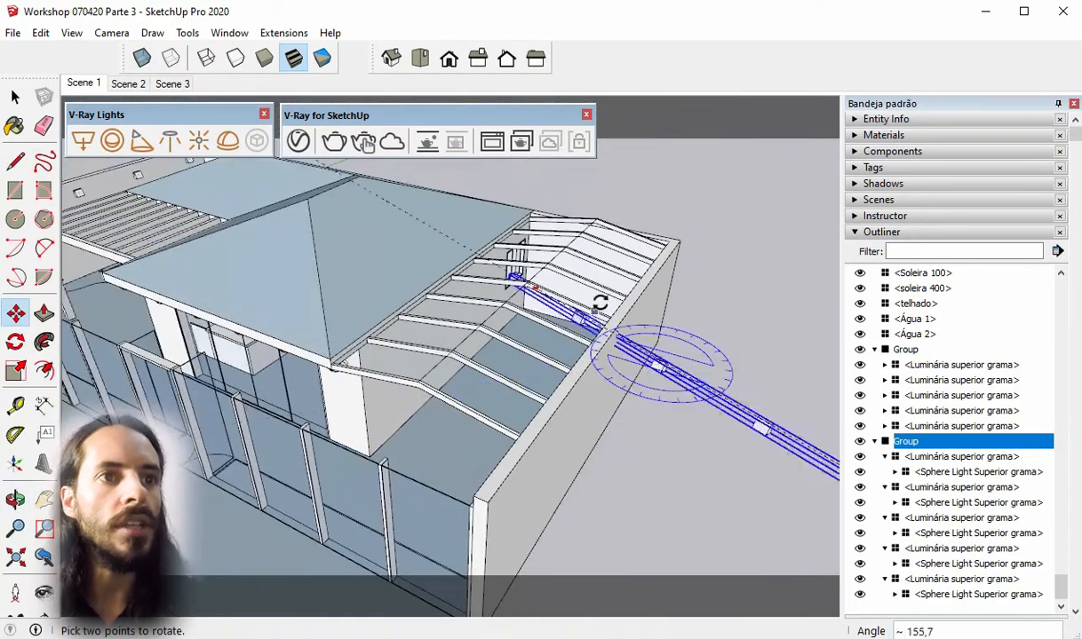
{"action": "left_click", "coordinate": [702, 283]}
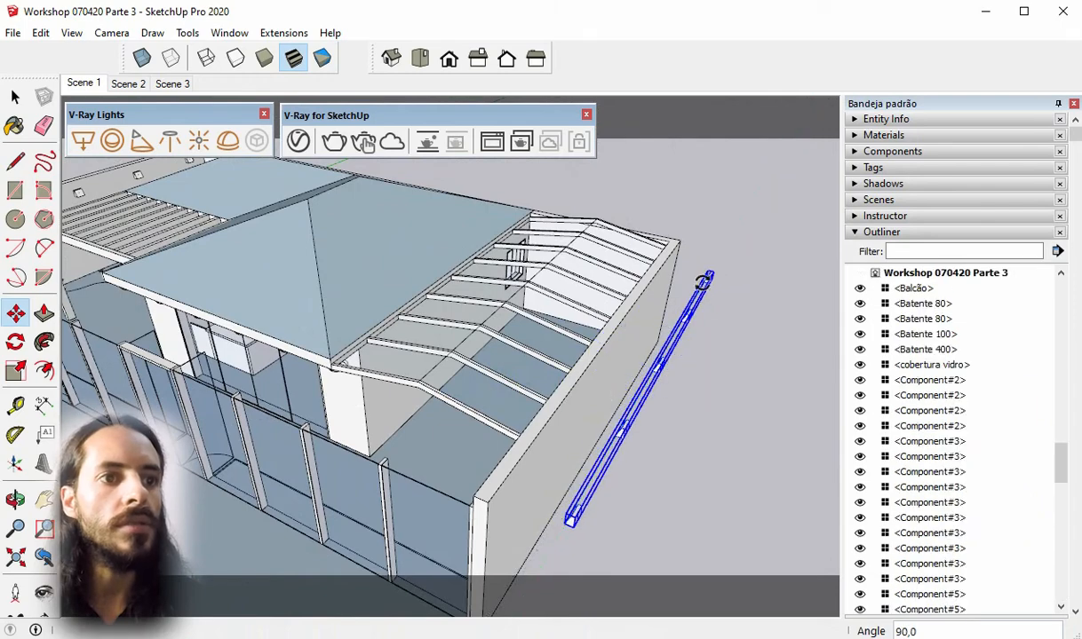
Move the rotated luminaire group against the inner face of the boundary wall beside the glass-roofed passage and deselect it
{"action": "scroll", "coordinate": [545, 541], "scroll_direction": "up", "scroll_amount": 4}
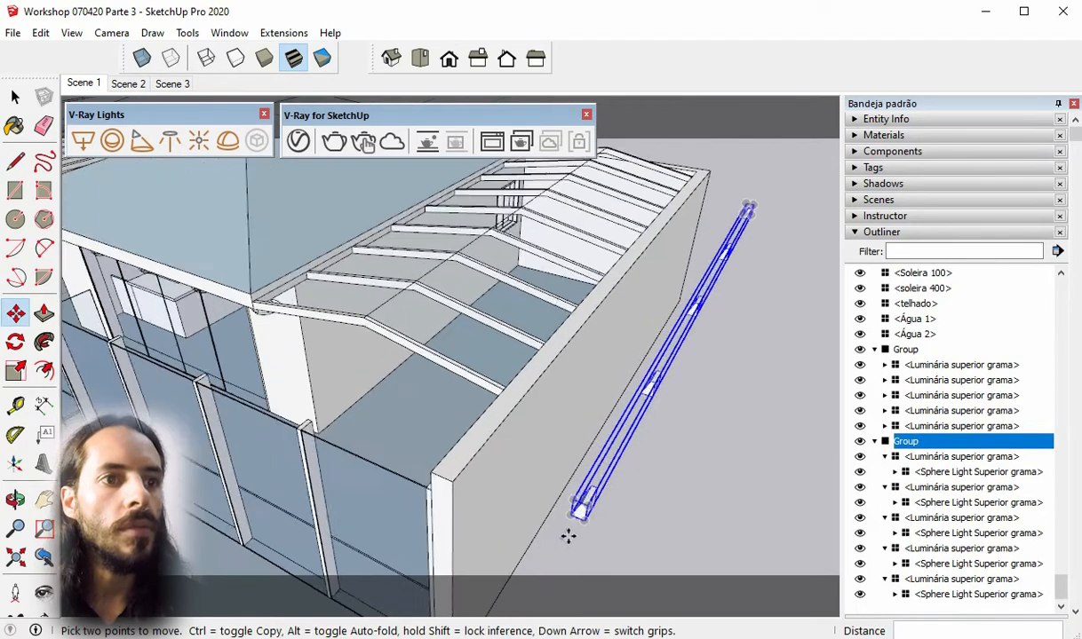
{"action": "left_click", "coordinate": [580, 502]}
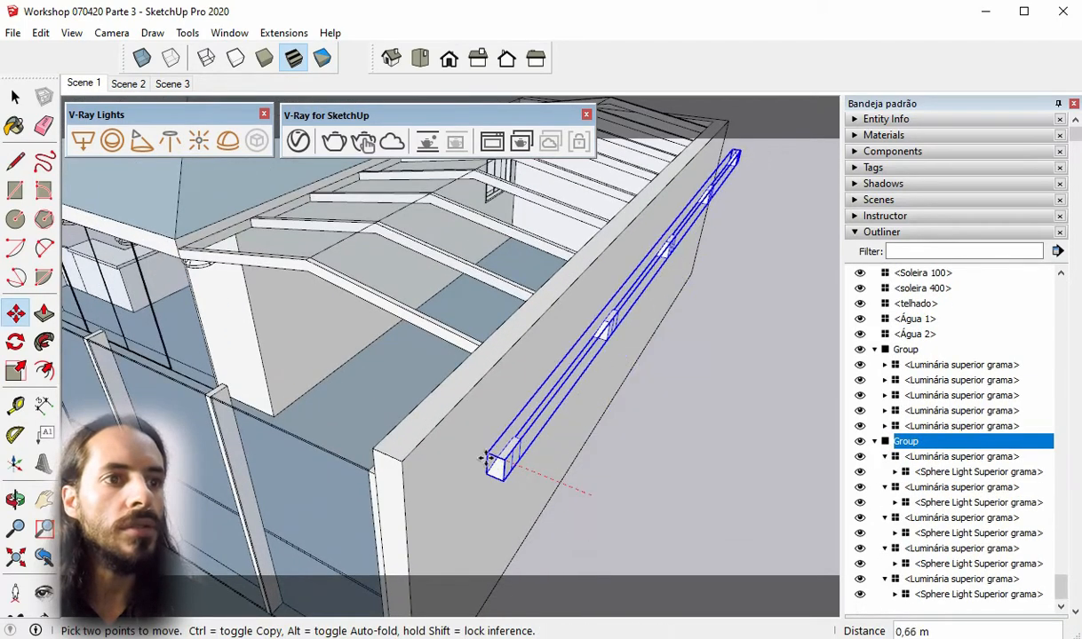
{"action": "middle_click_drag", "start_coordinate": [514, 457], "coordinate": [712, 453]}
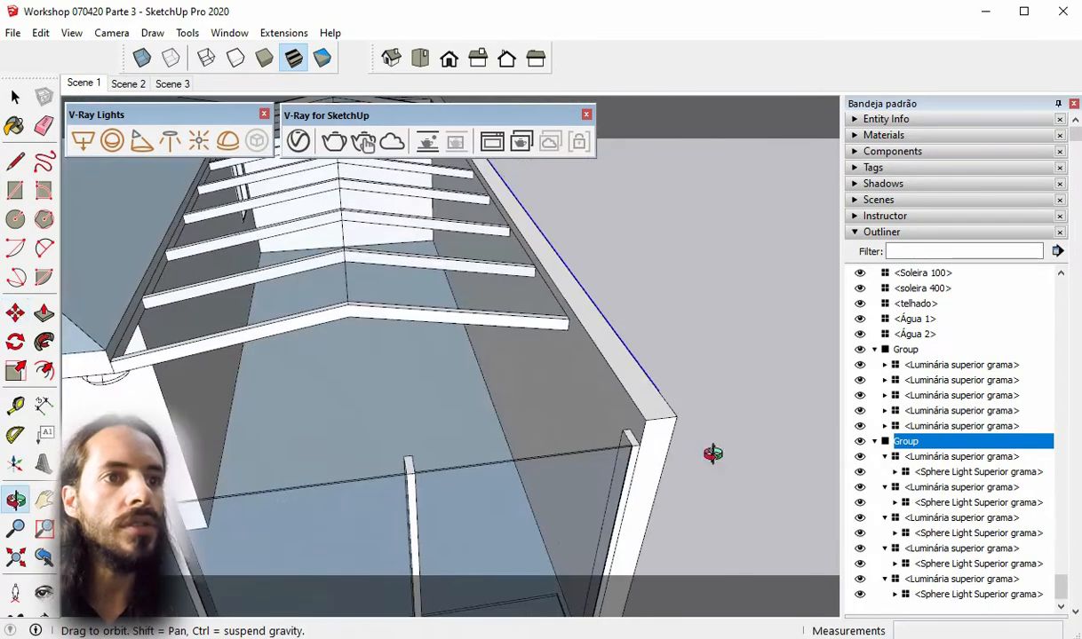
{"action": "left_click", "coordinate": [591, 416]}
{"action": "left_click", "coordinate": [600, 402]}
{"action": "middle_click_drag", "start_coordinate": [622, 410], "coordinate": [426, 399]}
{"action": "key", "text": "space"}
{"action": "left_click", "coordinate": [666, 403]}
Inspect the luminaires under the glass roof's rafters and open the copied luminaire group for editing
{"action": "middle_click_drag", "start_coordinate": [549, 397], "coordinate": [491, 374]}
{"action": "scroll", "coordinate": [399, 333], "scroll_direction": "down", "scroll_amount": 3}
{"action": "middle_click_drag", "start_coordinate": [354, 362], "coordinate": [484, 327]}
{"action": "scroll", "coordinate": [484, 327], "scroll_direction": "up", "scroll_amount": 5}
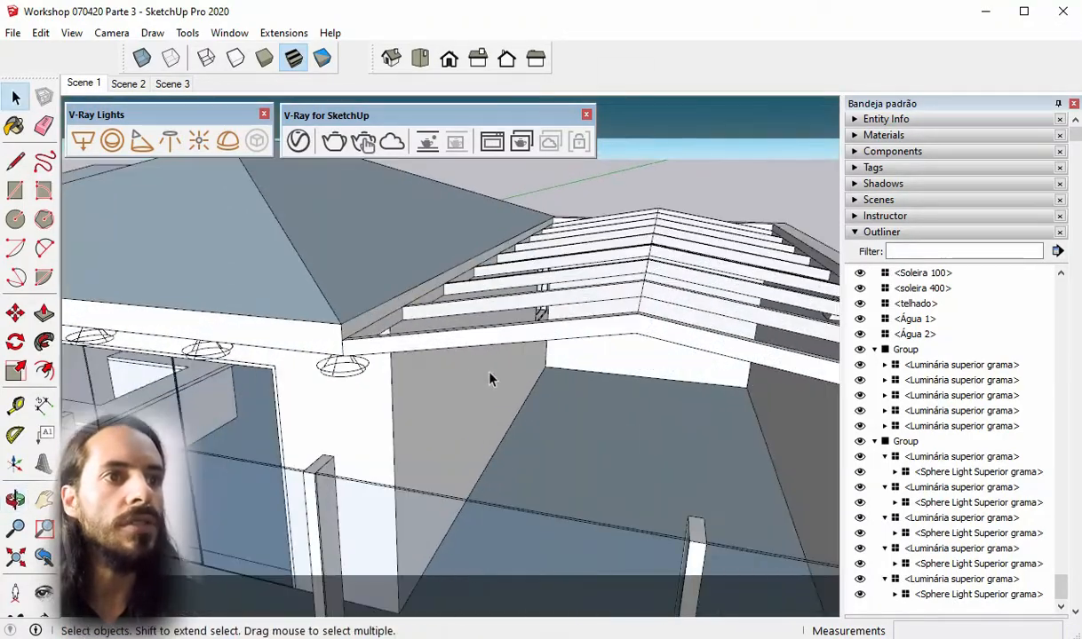
{"action": "middle_click_drag", "start_coordinate": [572, 330], "coordinate": [703, 366]}
{"action": "scroll", "coordinate": [500, 324], "scroll_direction": "down", "scroll_amount": 4}
{"action": "left_click", "coordinate": [722, 361]}
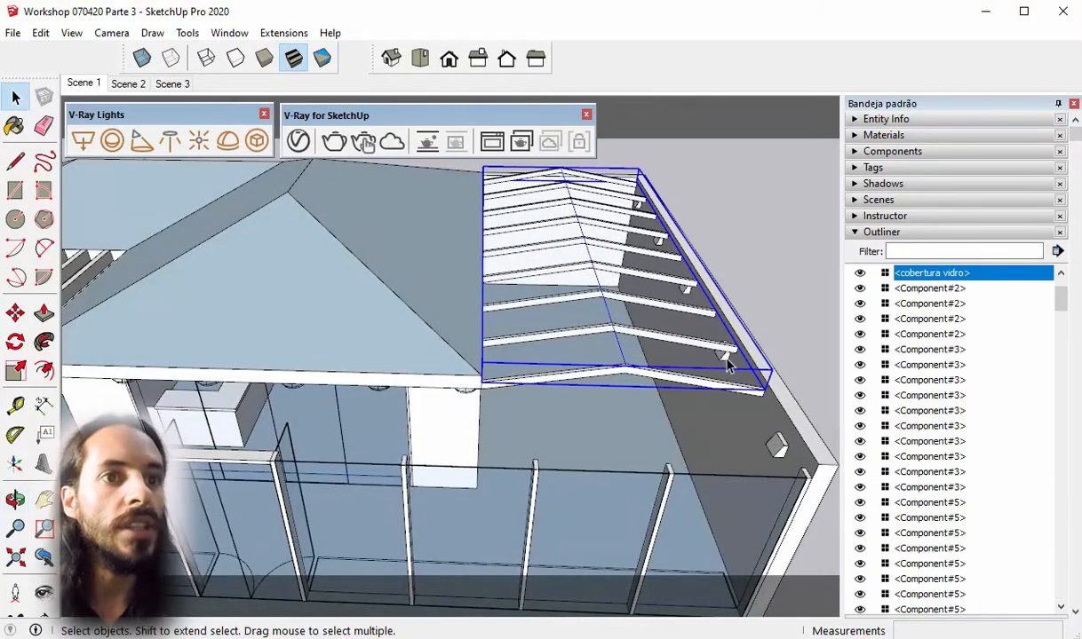
{"action": "left_click", "coordinate": [780, 447]}
{"action": "middle_click_drag", "start_coordinate": [780, 447], "coordinate": [690, 357]}
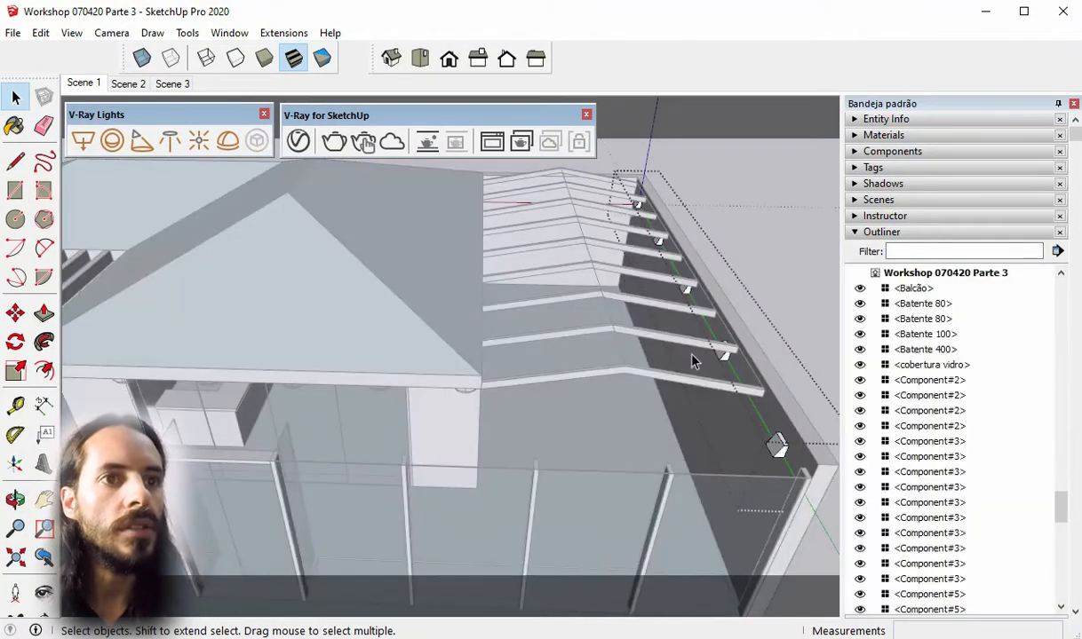
{"action": "double_click", "coordinate": [718, 366]}
Copy the three middle "Luminária superior grama" fixtures about 1.16 m off the boundary wall, towards the house
{"action": "left_click", "coordinate": [734, 357]}
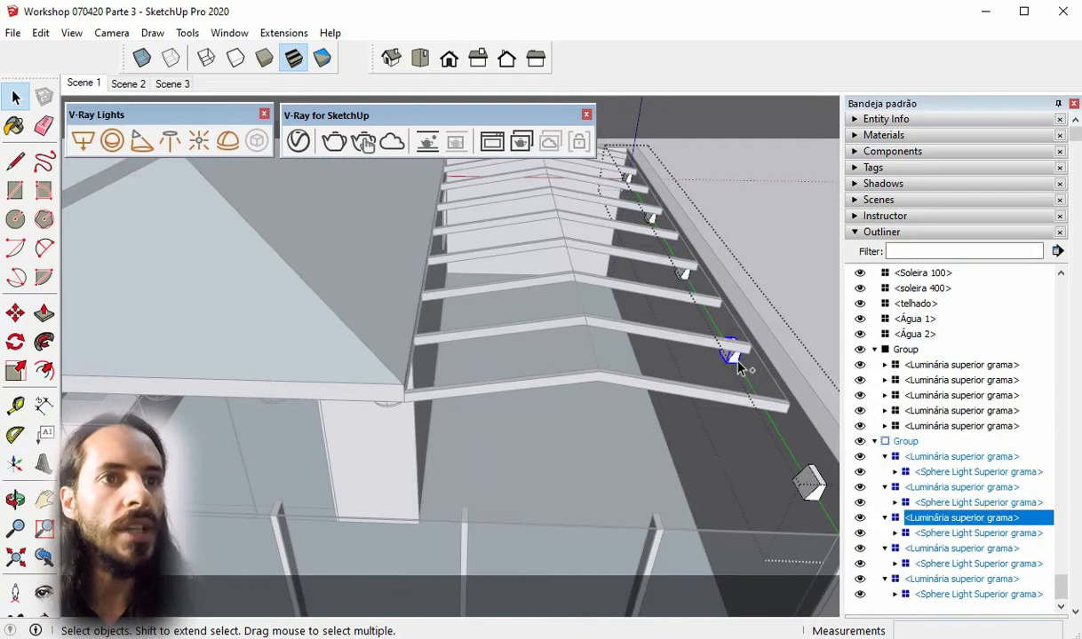
{"action": "left_click", "coordinate": [686, 276], "text": "shift"}
{"action": "left_click", "coordinate": [653, 222], "text": "shift"}
{"action": "middle_click_drag", "start_coordinate": [652, 223], "coordinate": [688, 286]}
{"action": "key", "text": "m"}
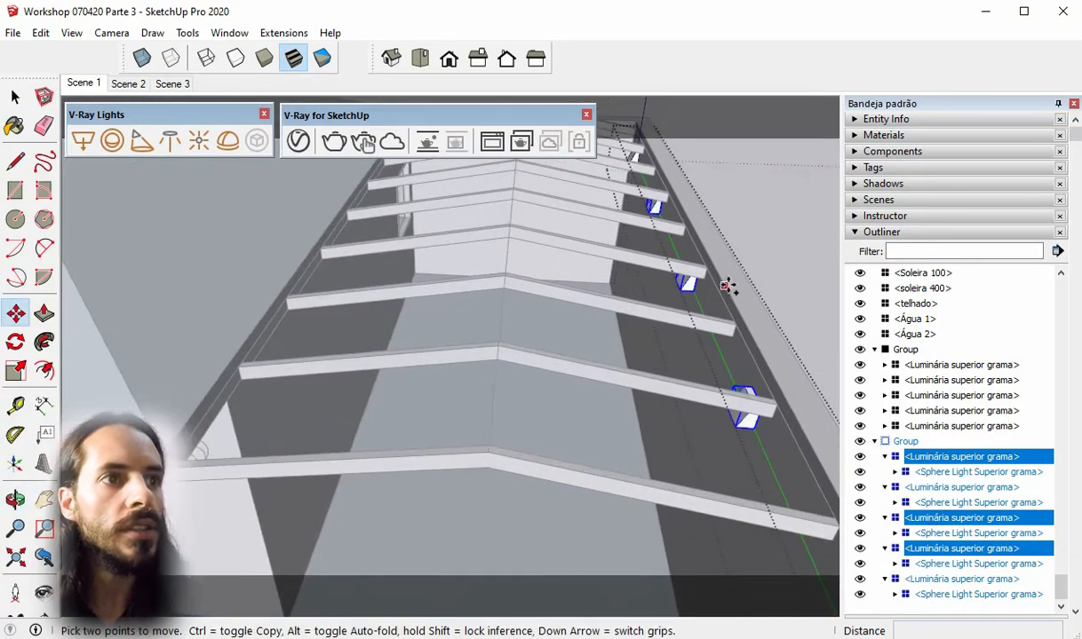
{"action": "mouse_move", "coordinate": [700, 300]}
{"action": "middle_mouse_down"}
{"action": "mouse_move", "coordinate": [695, 293]}
{"action": "mouse_move", "coordinate": [689, 310]}
{"action": "middle_mouse_up"}
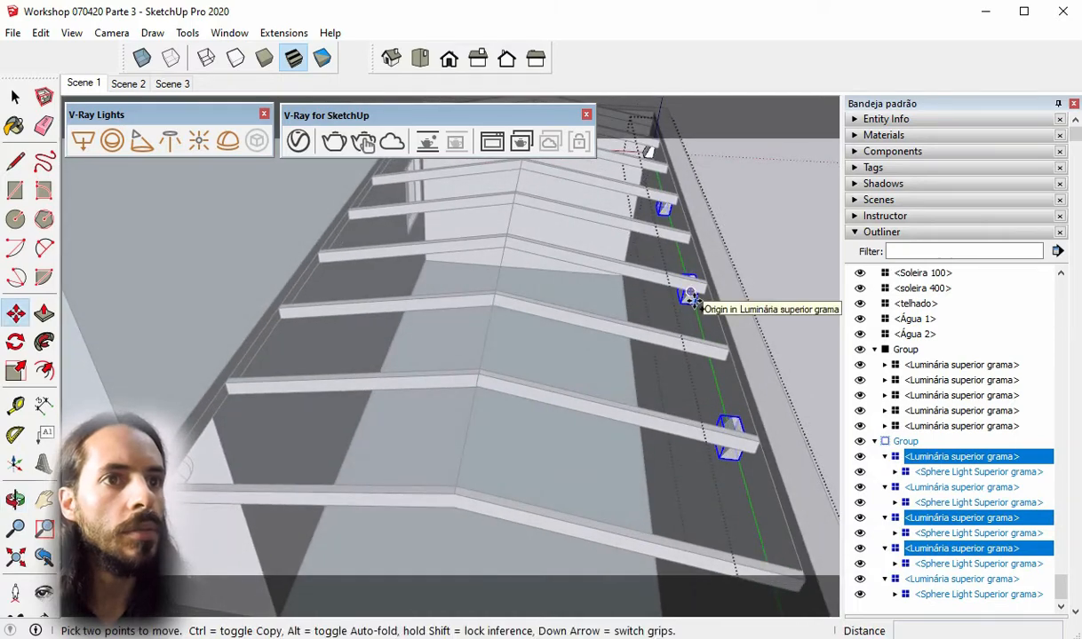
{"action": "scroll", "coordinate": [696, 307], "scroll_direction": "up", "scroll_amount": 3}
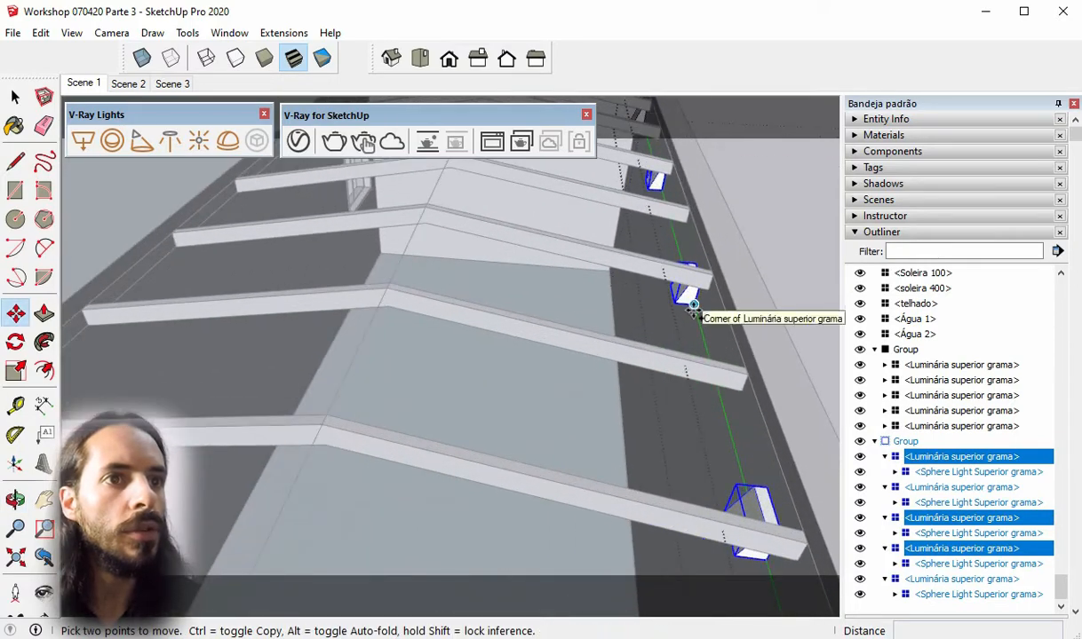
{"action": "left_click", "coordinate": [694, 304]}
{"action": "key", "text": "ctrl"}
{"action": "left_click", "coordinate": [511, 296]}
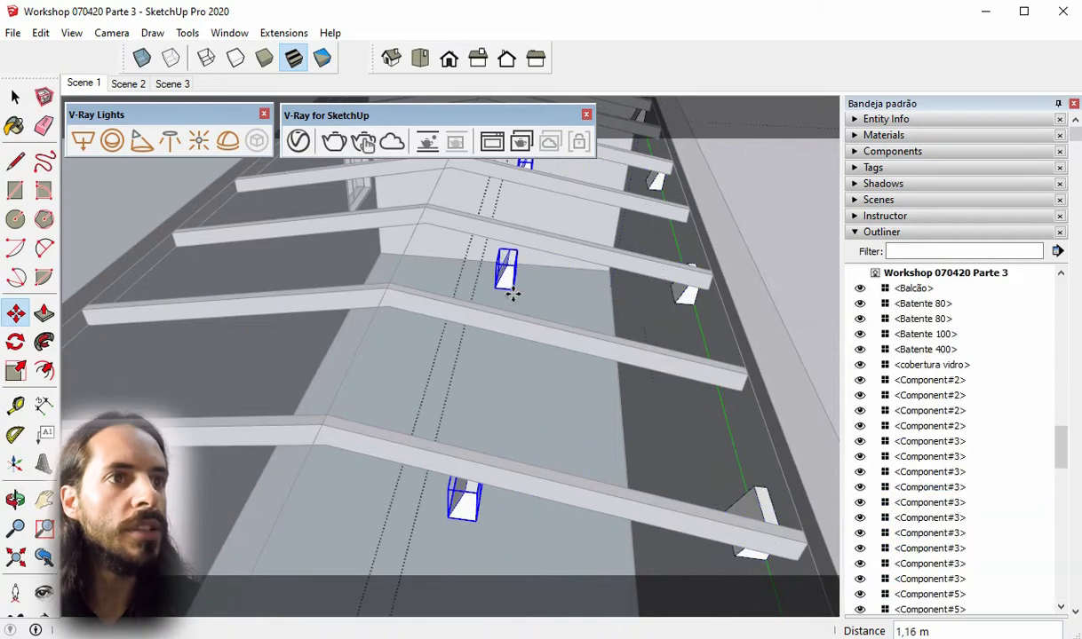
Rotate the three copied luminaires in the horizontal plane so they face the opposite direction
{"action": "middle_click_drag", "start_coordinate": [524, 293], "coordinate": [511, 323]}
{"action": "key", "text": "q"}
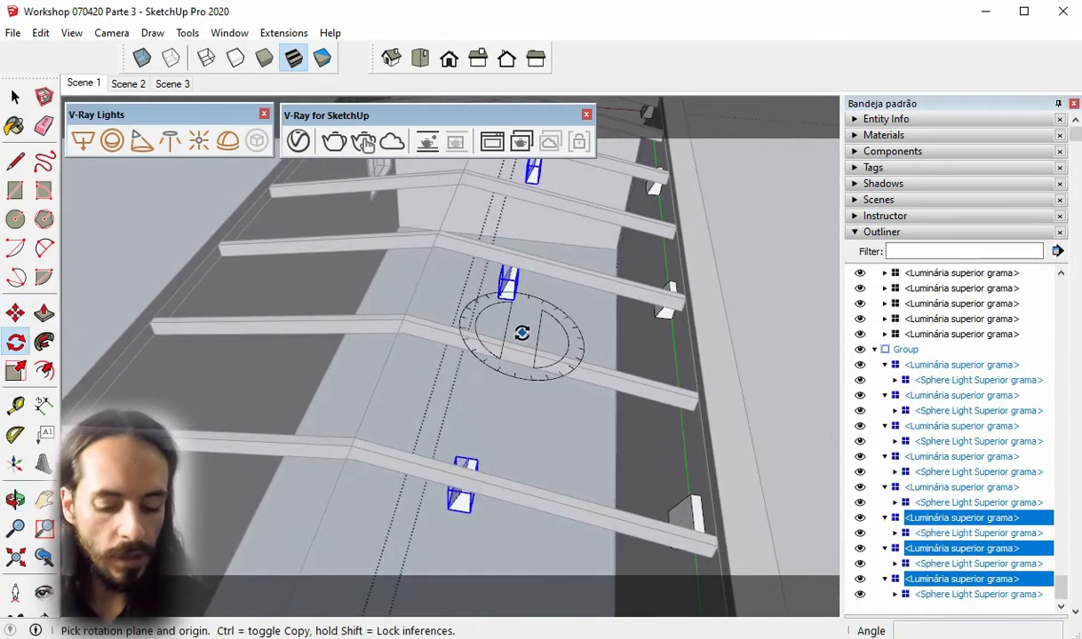
{"action": "middle_click_drag", "start_coordinate": [519, 313], "coordinate": [164, 316]}
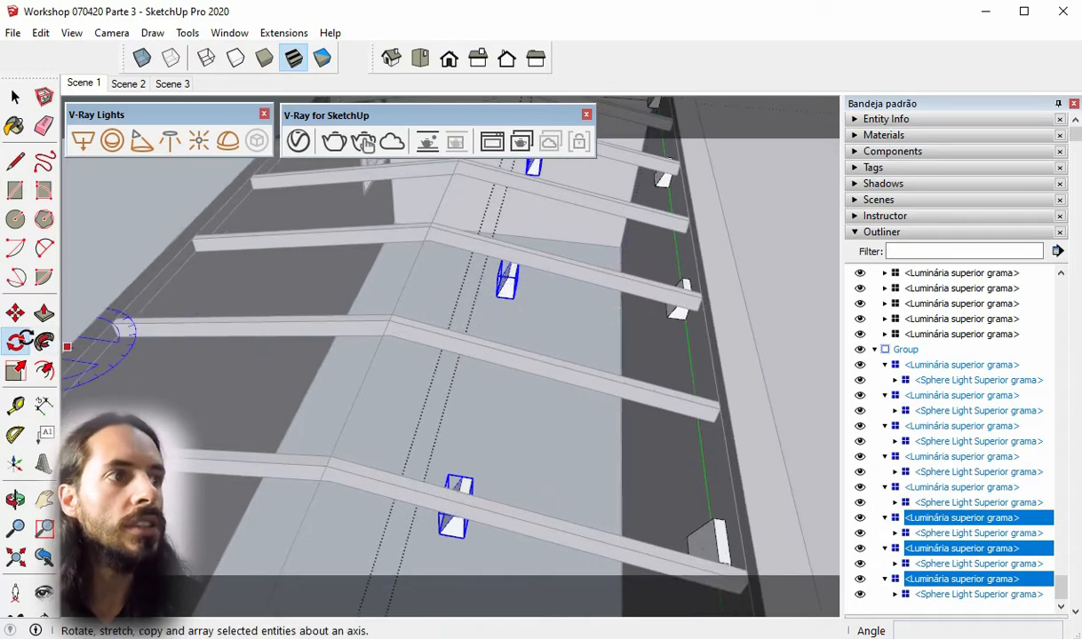
{"action": "scroll", "coordinate": [502, 266], "scroll_direction": "up", "scroll_amount": 5}
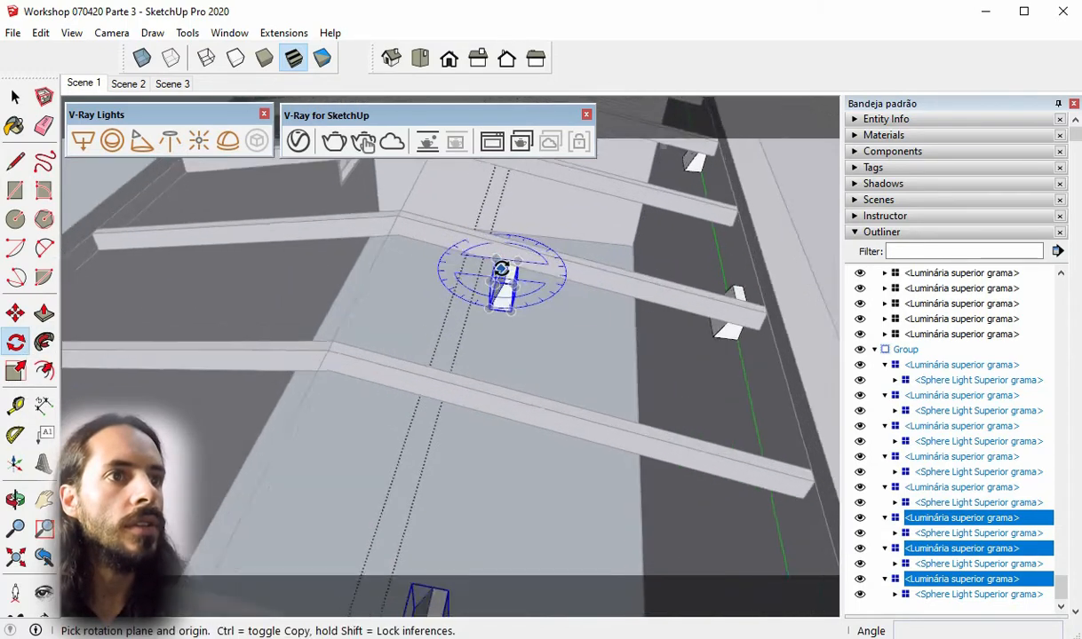
{"action": "scroll", "coordinate": [514, 284], "scroll_direction": "up", "scroll_amount": 2}
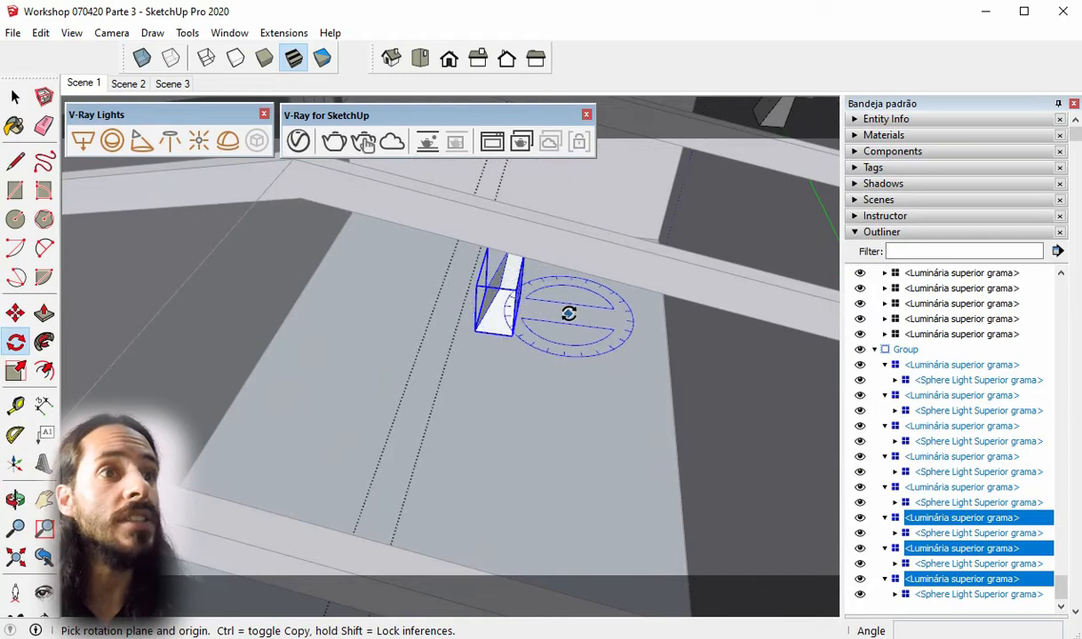
{"action": "scroll", "coordinate": [521, 289], "scroll_direction": "up", "scroll_amount": 2}
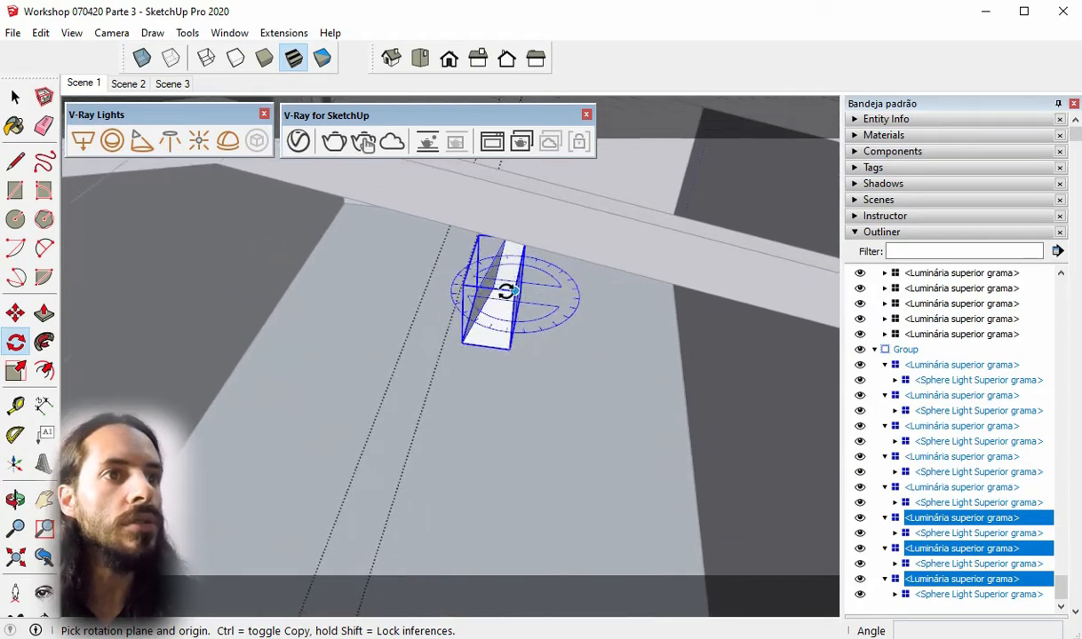
{"action": "left_click", "coordinate": [514, 292]}
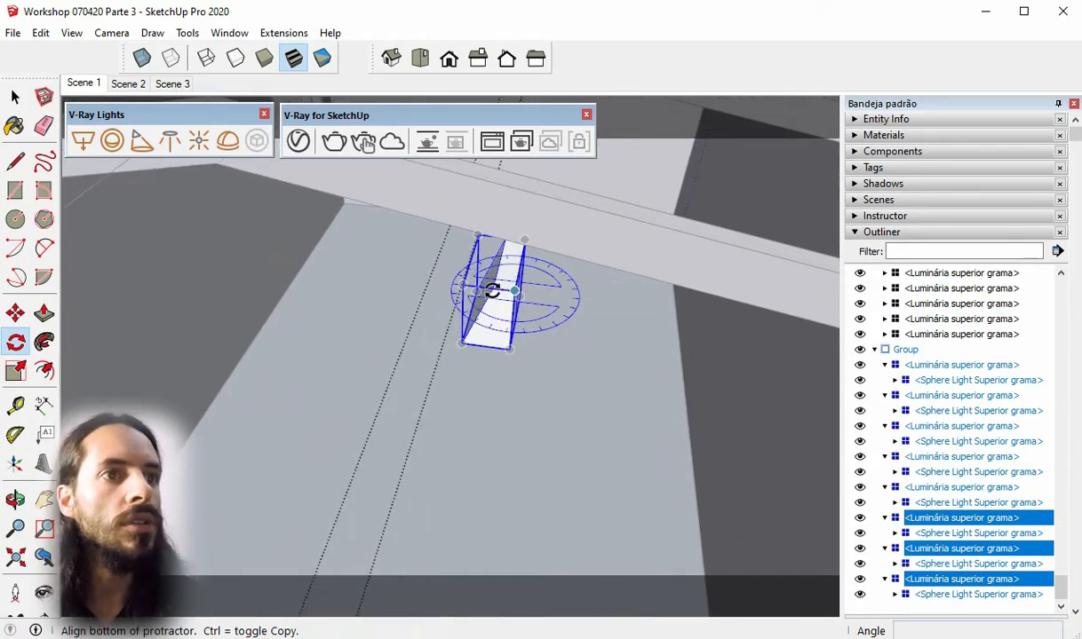
{"action": "left_click", "coordinate": [491, 290]}
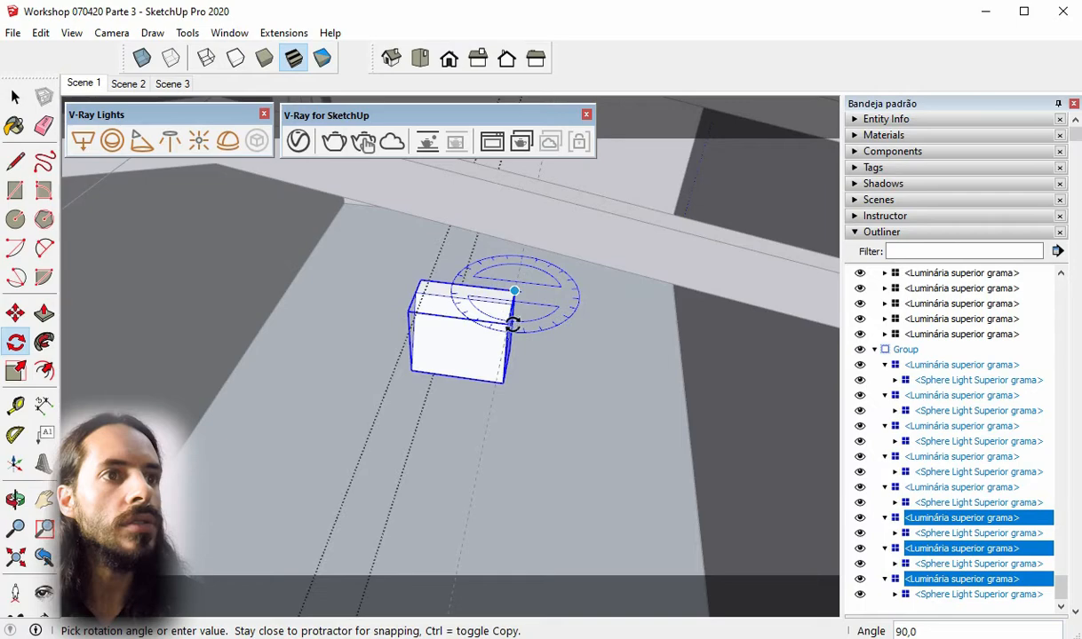
{"action": "left_click", "coordinate": [594, 307]}
{"action": "middle_click_drag", "start_coordinate": [594, 307], "coordinate": [568, 309]}
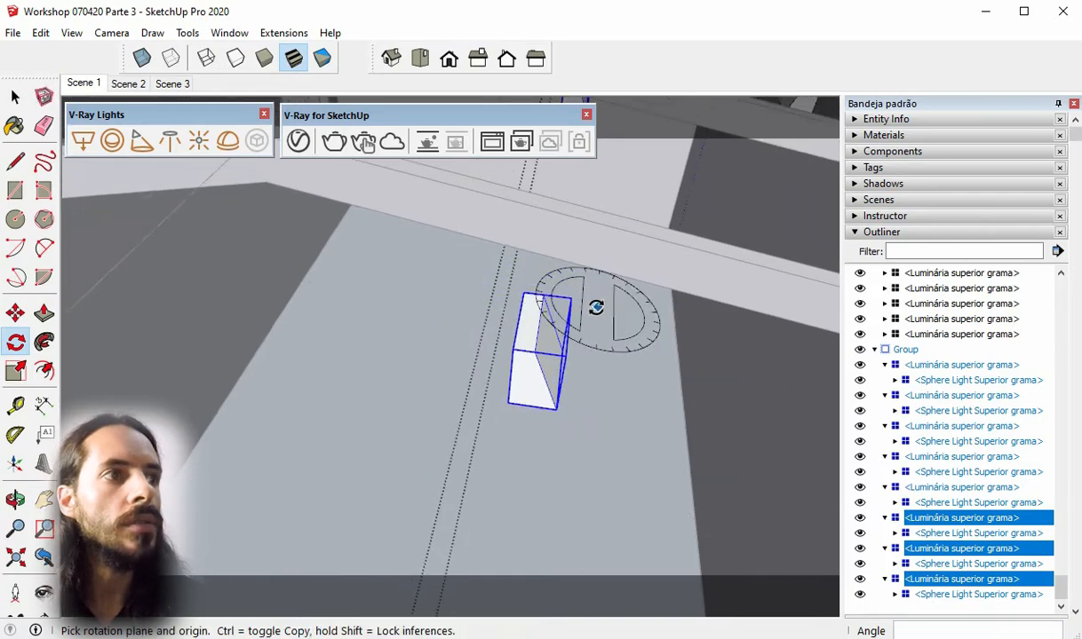
Turn on X-ray view, move the three rotated luminaires about 2.23 m onto the house's side wall, and leave group editing
{"action": "left_click", "coordinate": [18, 313]}
{"action": "left_click", "coordinate": [513, 350]}
{"action": "middle_click_drag", "start_coordinate": [510, 350], "coordinate": [356, 315]}
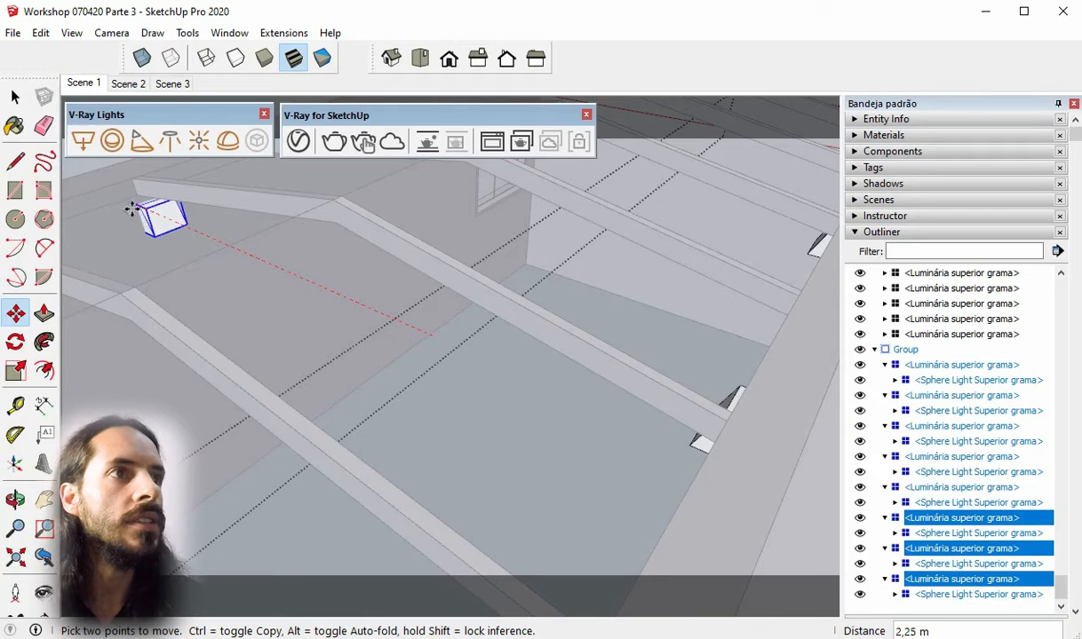
{"action": "scroll", "coordinate": [130, 209], "scroll_direction": "up", "scroll_amount": 1}
{"action": "left_click", "coordinate": [143, 59]}
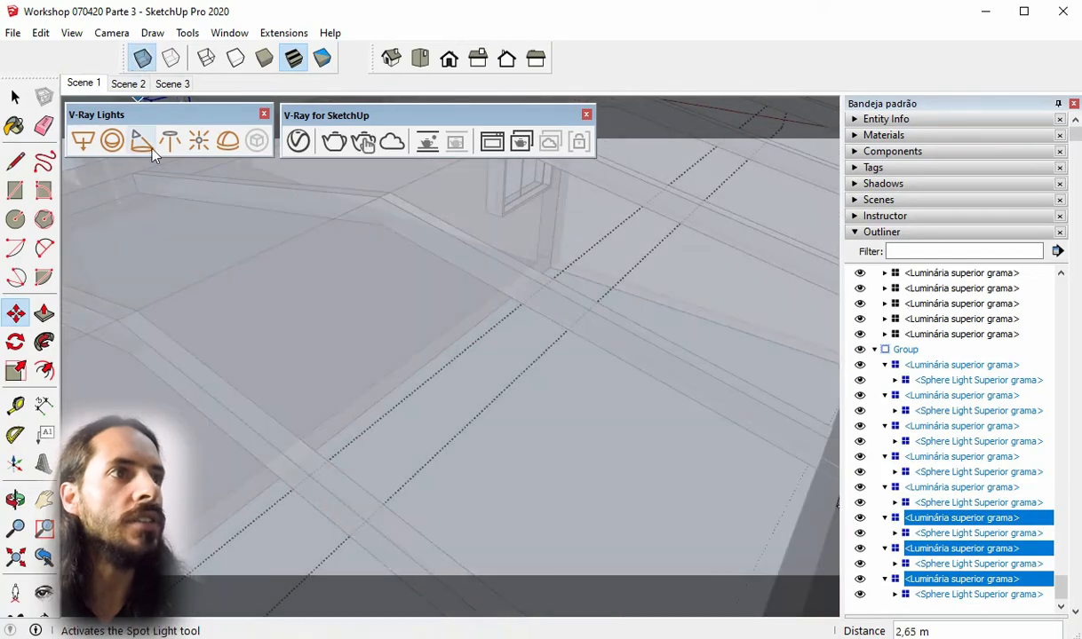
{"action": "middle_click_drag", "start_coordinate": [152, 212], "coordinate": [188, 241]}
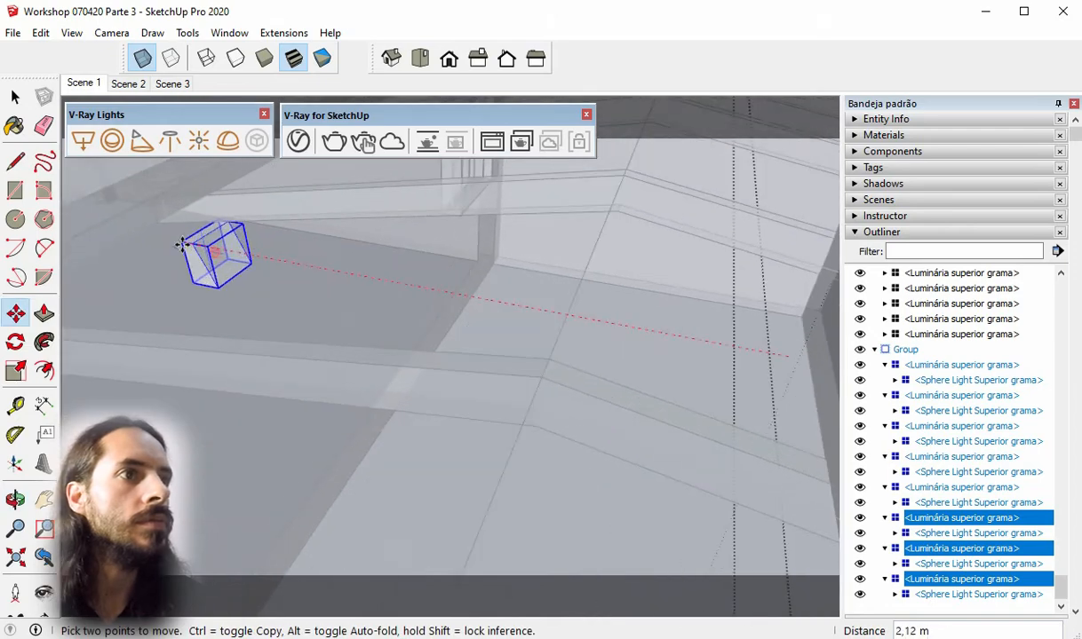
{"action": "left_click", "coordinate": [160, 237]}
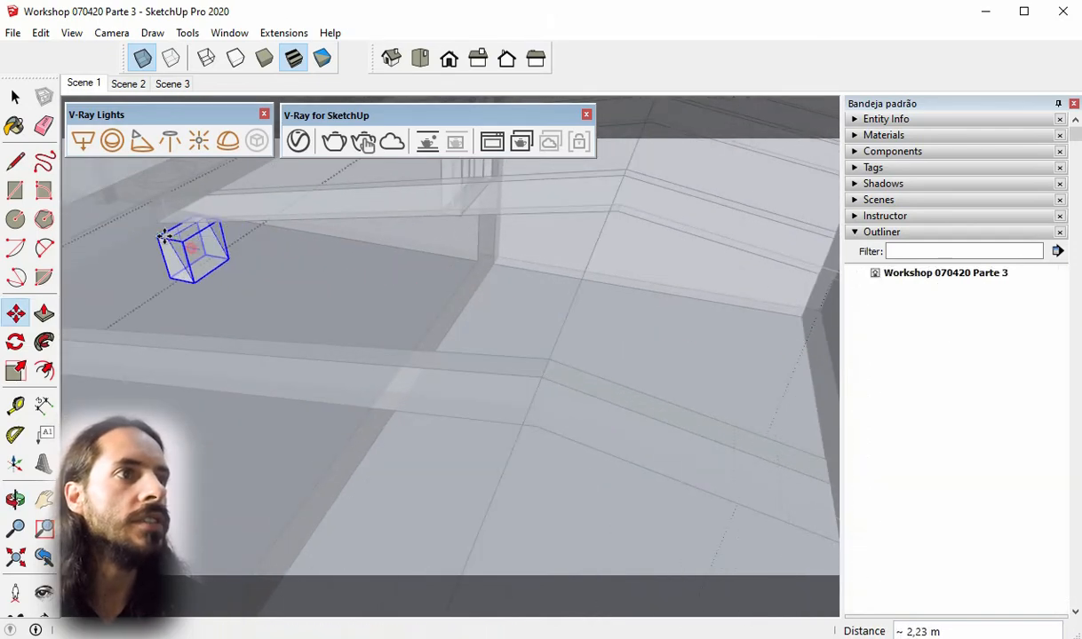
{"action": "scroll", "coordinate": [568, 306], "scroll_direction": "down", "scroll_amount": 3}
{"action": "scroll", "coordinate": [571, 311], "scroll_direction": "down", "scroll_amount": 3}
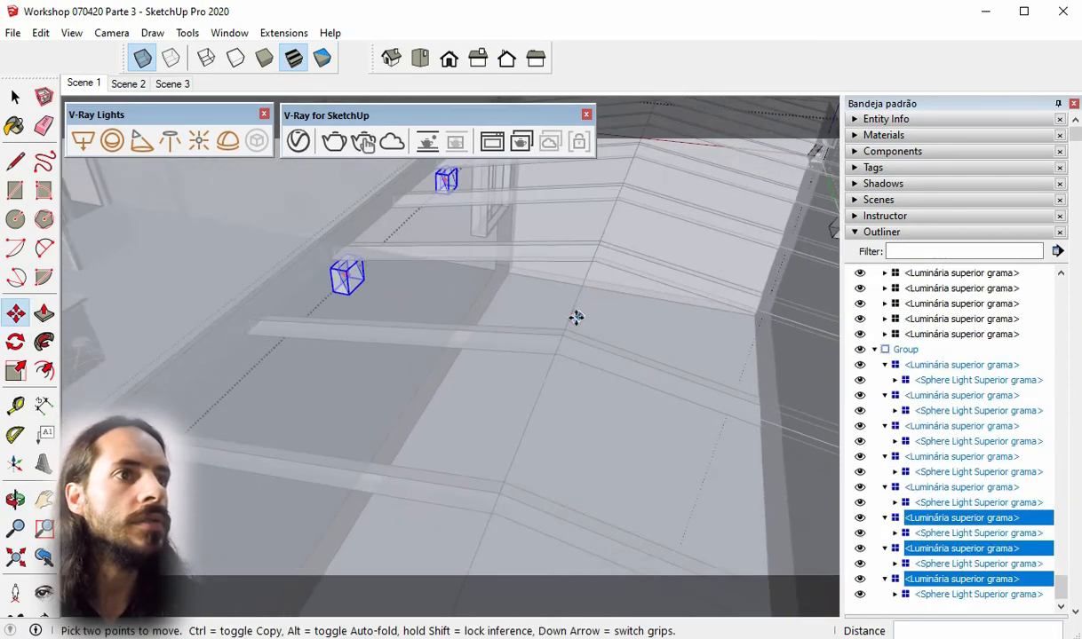
{"action": "scroll", "coordinate": [409, 312], "scroll_direction": "down", "scroll_amount": 5}
{"action": "key", "text": "space"}
{"action": "left_click", "coordinate": [721, 325]}
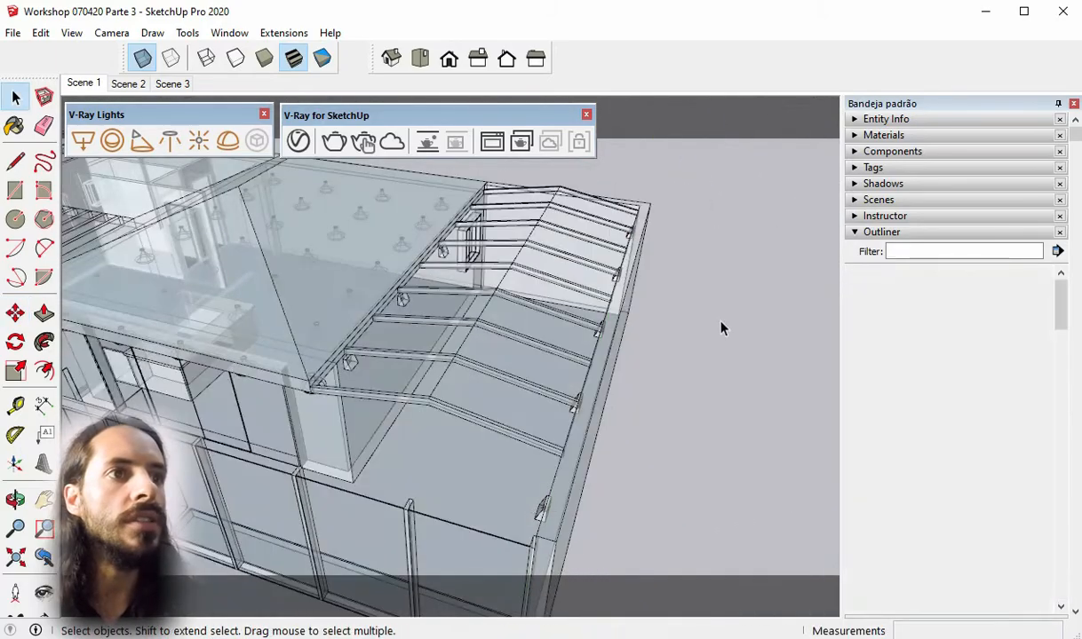
Copy the "Luminária superior grama" fixture on the rear wall about 12.70 m along that wall, to beneath the rafters' ridge
{"action": "middle_click_drag", "start_coordinate": [543, 378], "coordinate": [331, 249]}
{"action": "scroll", "coordinate": [302, 239], "scroll_direction": "up", "scroll_amount": 3}
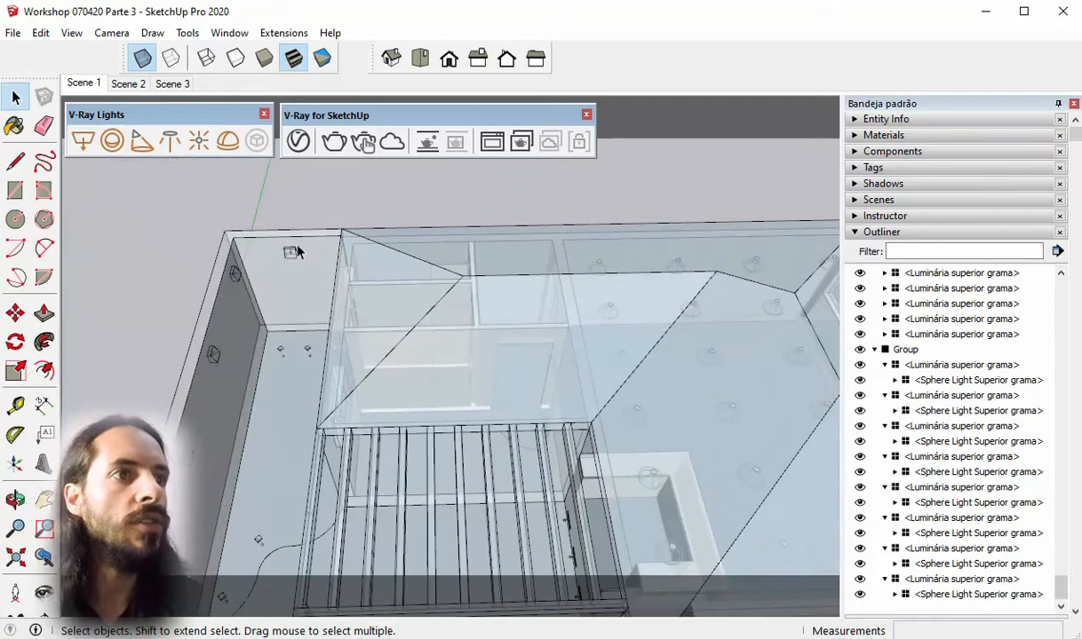
{"action": "left_click", "coordinate": [286, 250]}
{"action": "left_click", "coordinate": [18, 314]}
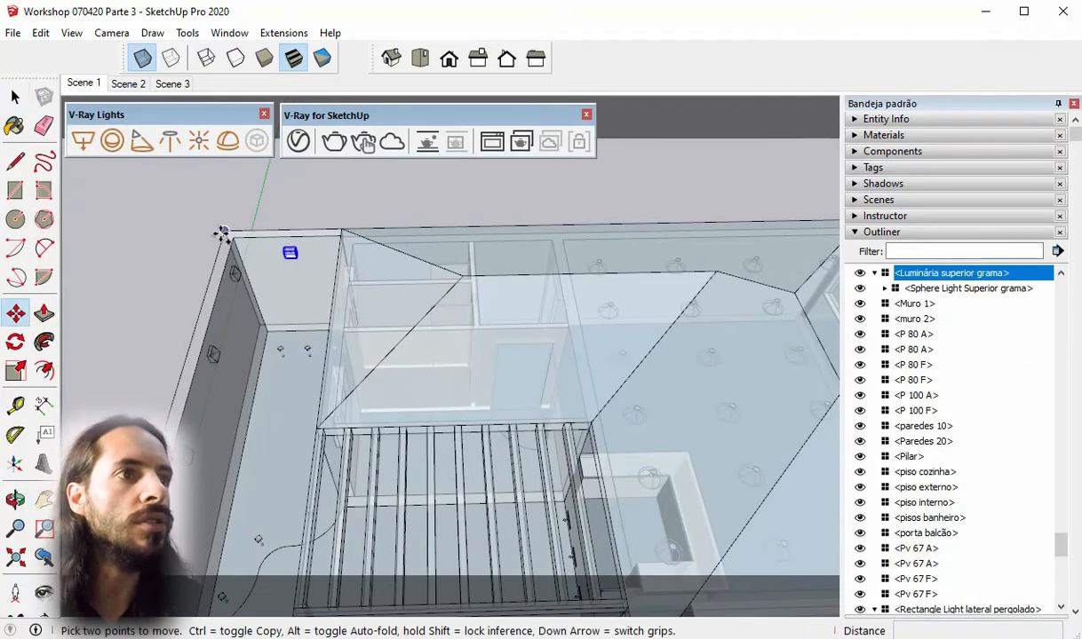
{"action": "scroll", "coordinate": [306, 239], "scroll_direction": "up", "scroll_amount": 4}
{"action": "left_click", "coordinate": [305, 230]}
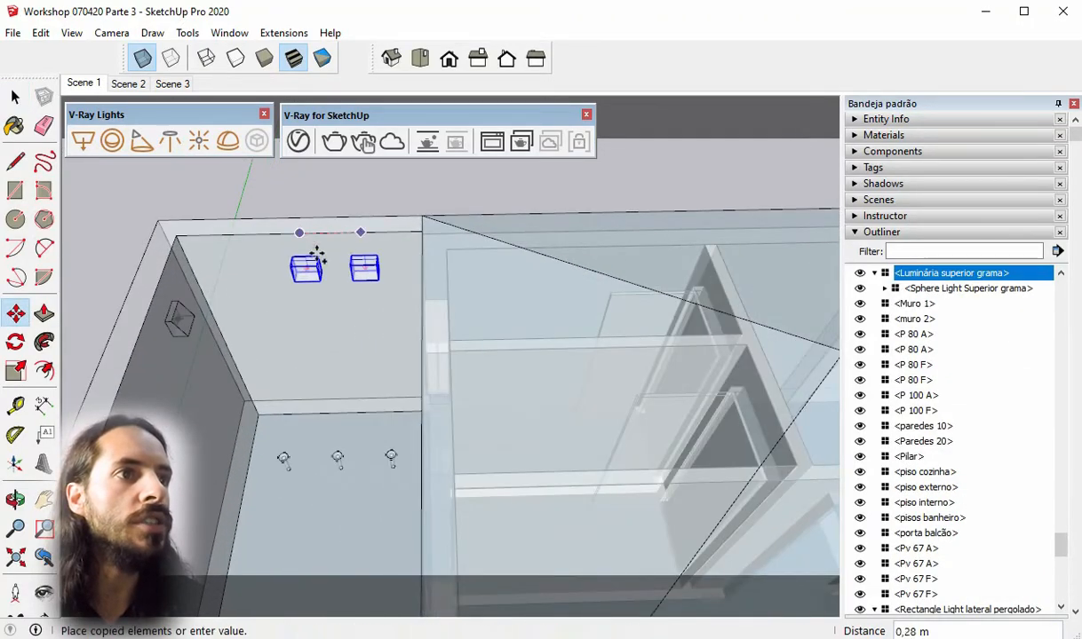
{"action": "scroll", "coordinate": [316, 259], "scroll_direction": "down", "scroll_amount": 3}
{"action": "middle_click_drag", "start_coordinate": [350, 278], "coordinate": [295, 302], "text": "shift"}
{"action": "middle_click_drag", "start_coordinate": [764, 280], "coordinate": [417, 275], "text": "shift"}
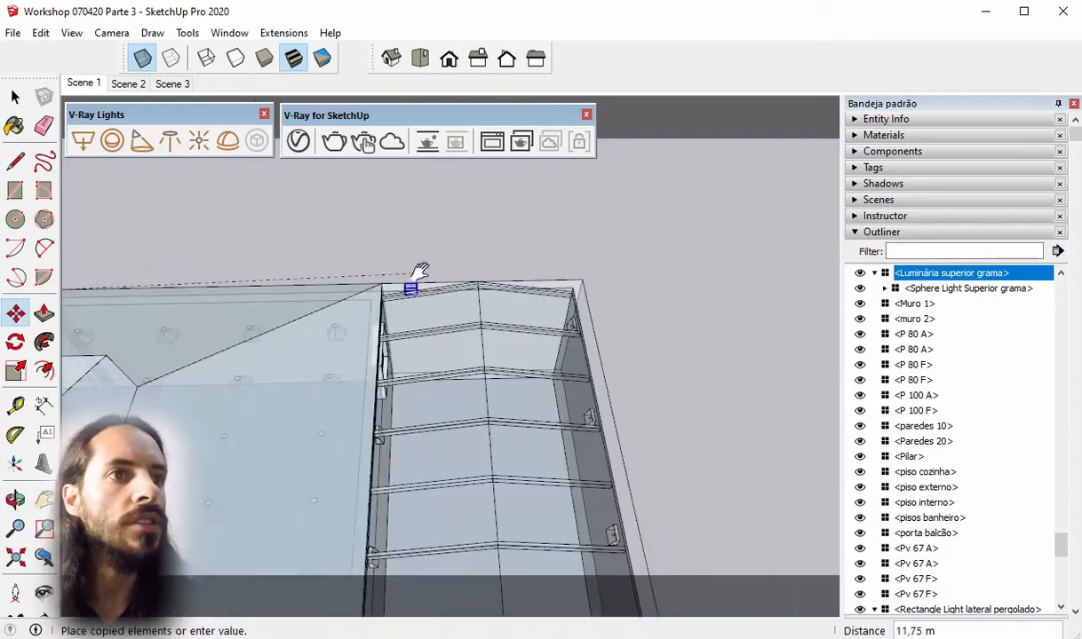
{"action": "scroll", "coordinate": [478, 293], "scroll_direction": "up", "scroll_amount": 5}
{"action": "mouse_move", "coordinate": [481, 316]}
{"action": "middle_mouse_down"}
{"action": "mouse_move", "coordinate": [471, 319]}
{"action": "mouse_move", "coordinate": [473, 283]}
{"action": "mouse_move", "coordinate": [483, 294]}
{"action": "middle_mouse_up"}
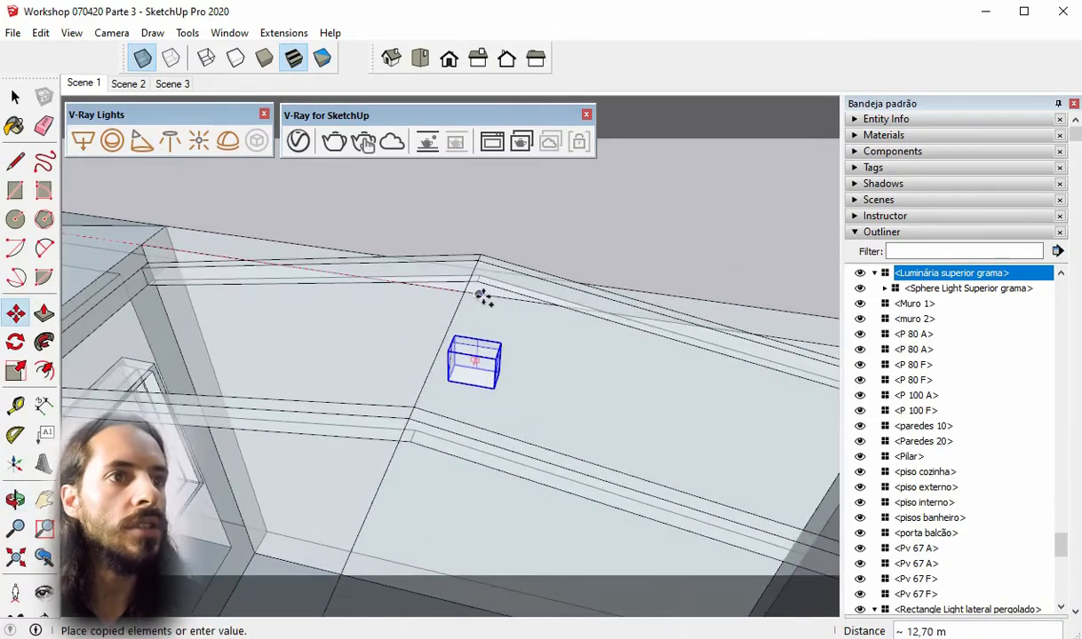
{"action": "left_click", "coordinate": [483, 294]}
{"action": "scroll", "coordinate": [497, 315], "scroll_direction": "down", "scroll_amount": 10}
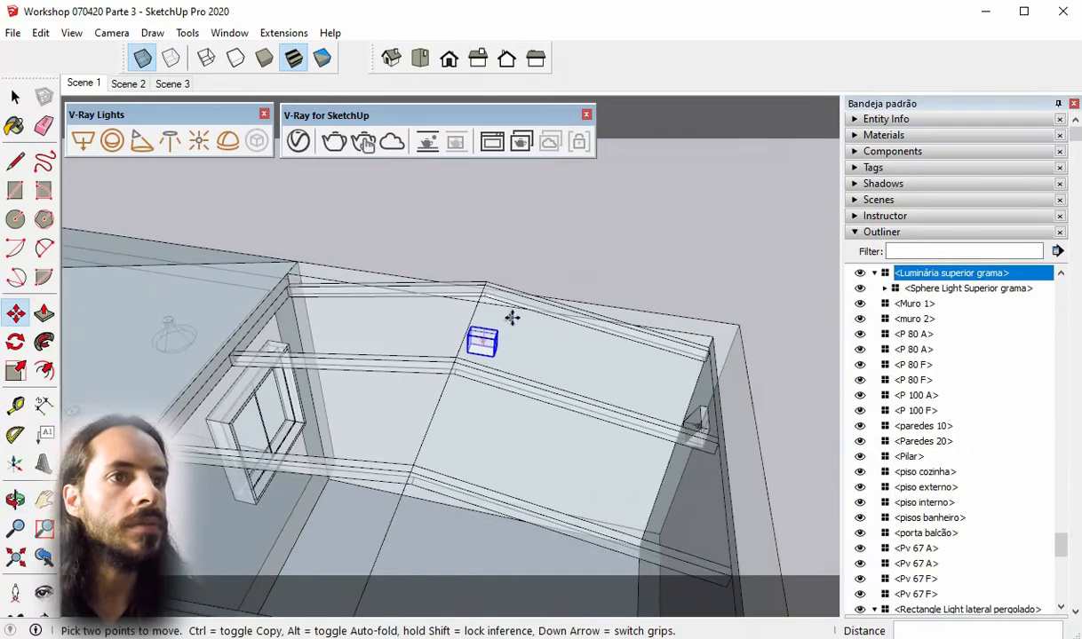
{"action": "key", "text": "space"}
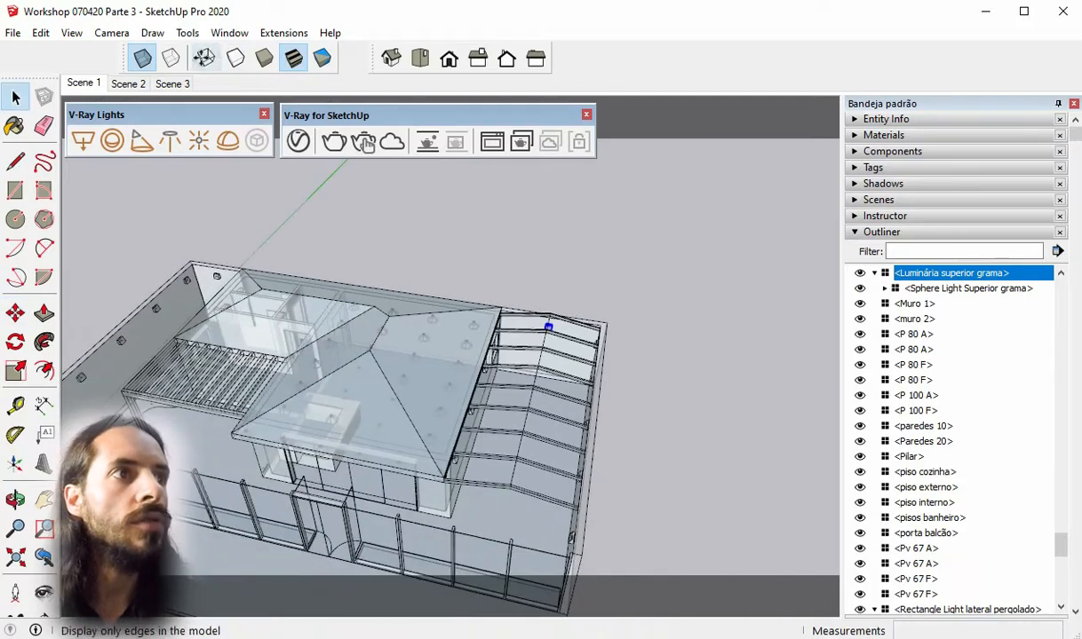
Test-render the Scene 1 view with the added luminaire, then stop the render and close the frame buffer
{"action": "left_click", "coordinate": [83, 84]}
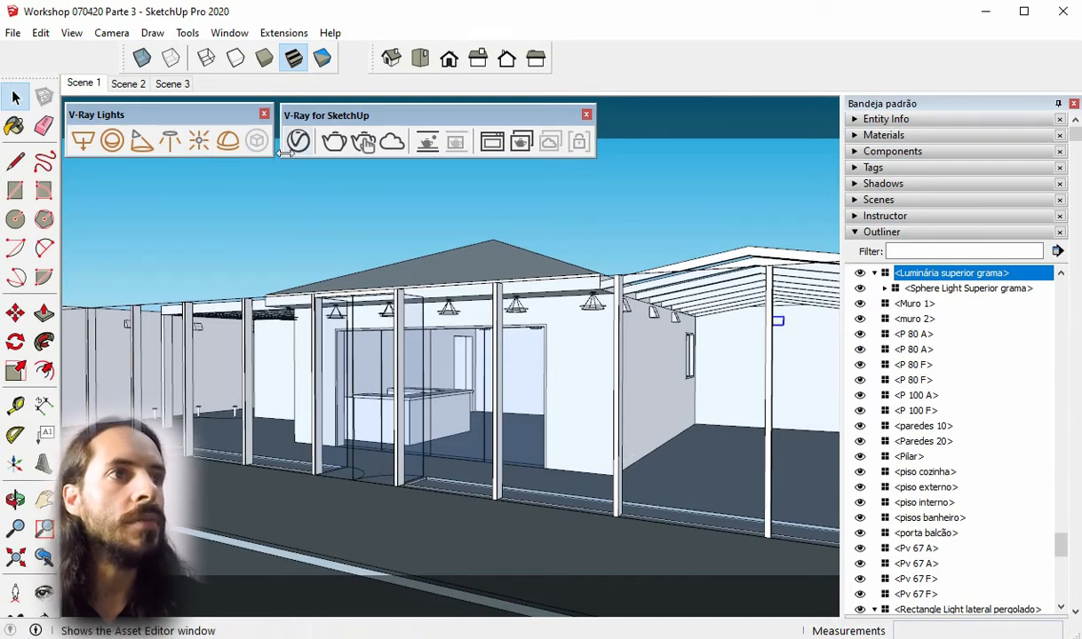
{"action": "left_click", "coordinate": [333, 144]}
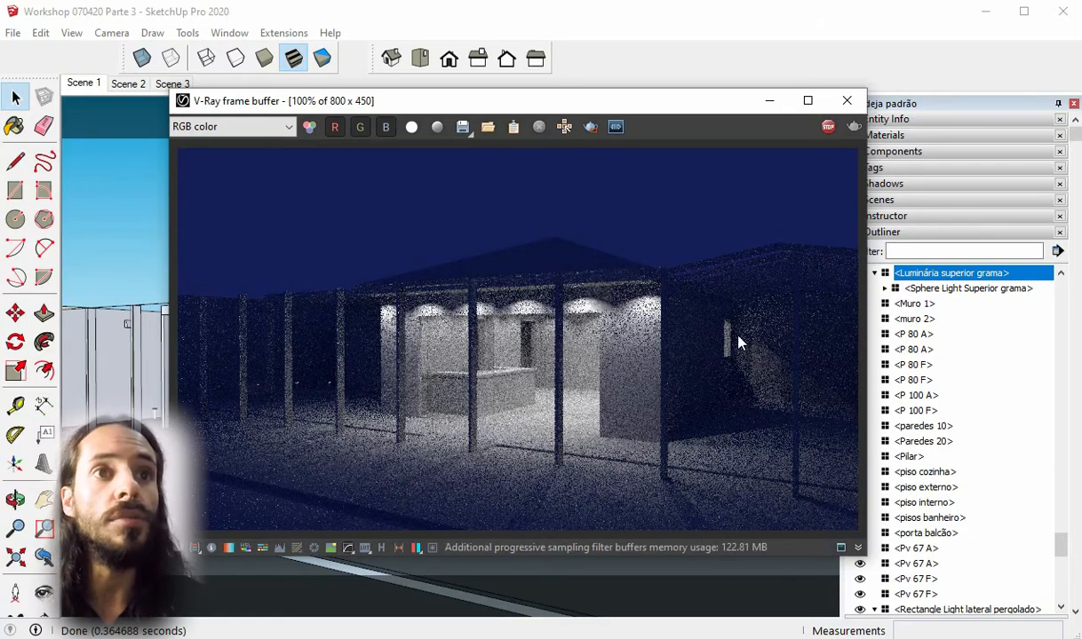
{"action": "left_click", "coordinate": [828, 127]}
{"action": "left_click", "coordinate": [847, 101]}
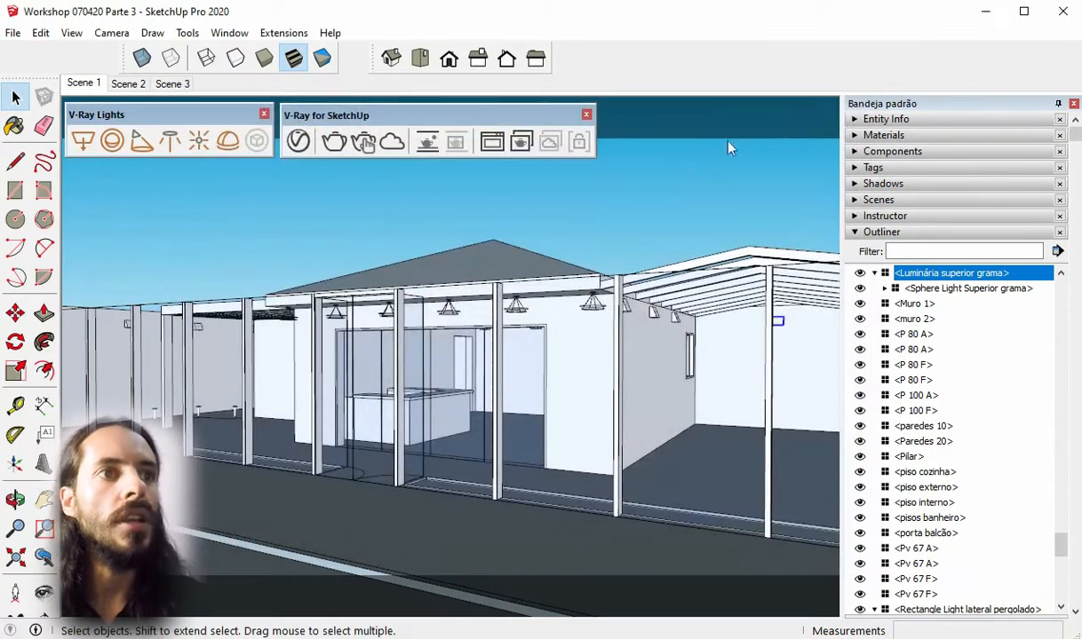
Set the intensity of Sphere Light Superior grama to 300 in the V-Ray Asset Editor and test-render Scene 1
{"action": "left_click", "coordinate": [299, 142]}
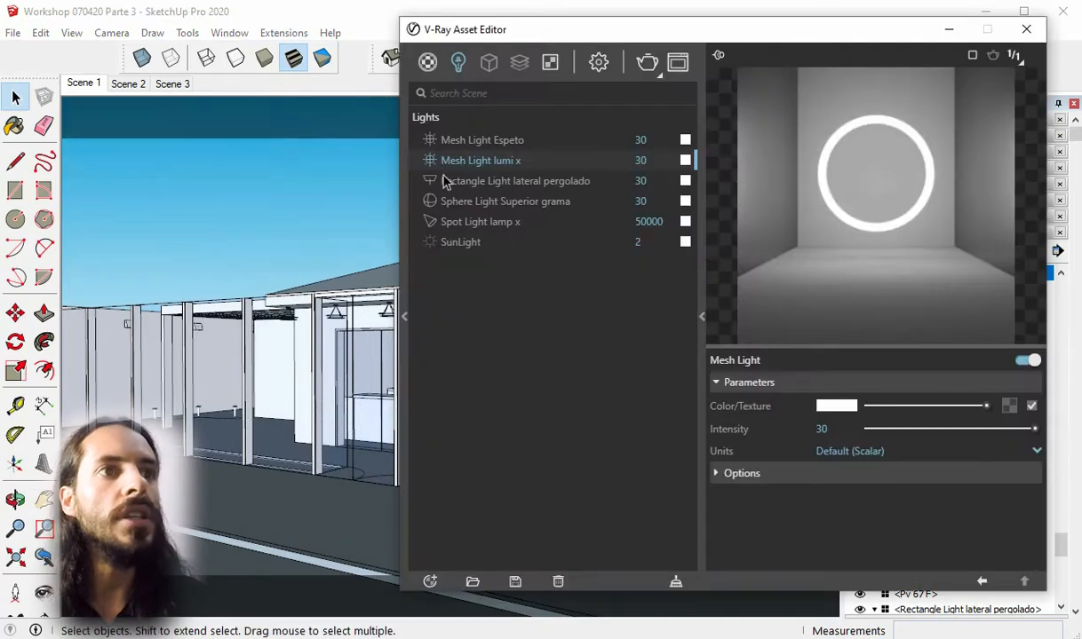
{"action": "left_click", "coordinate": [477, 210]}
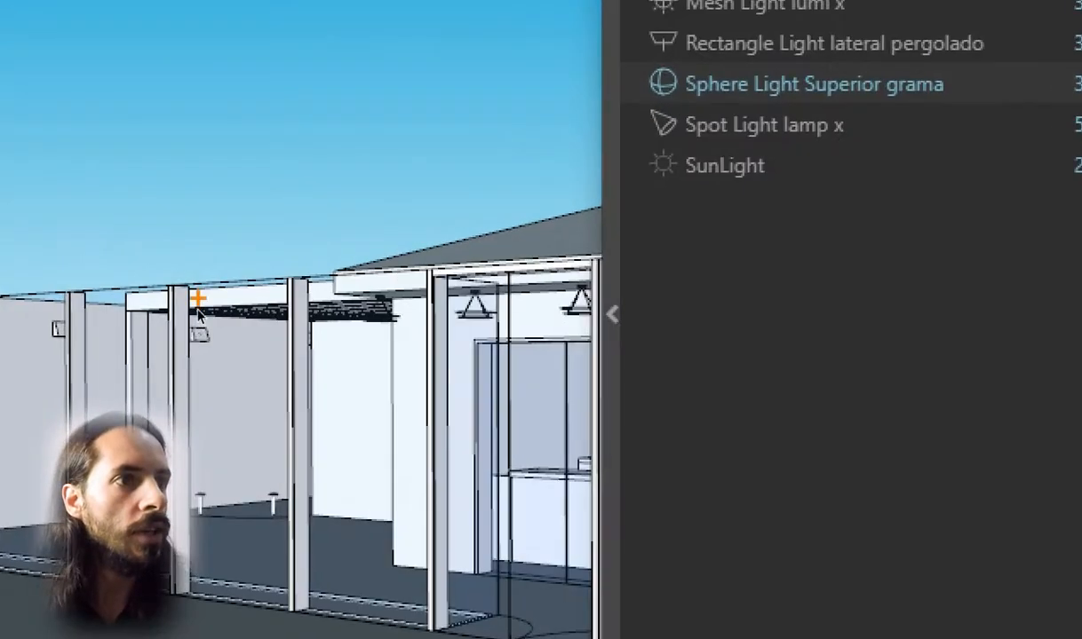
{"action": "left_click_drag", "start_coordinate": [202, 314], "coordinate": [168, 319]}
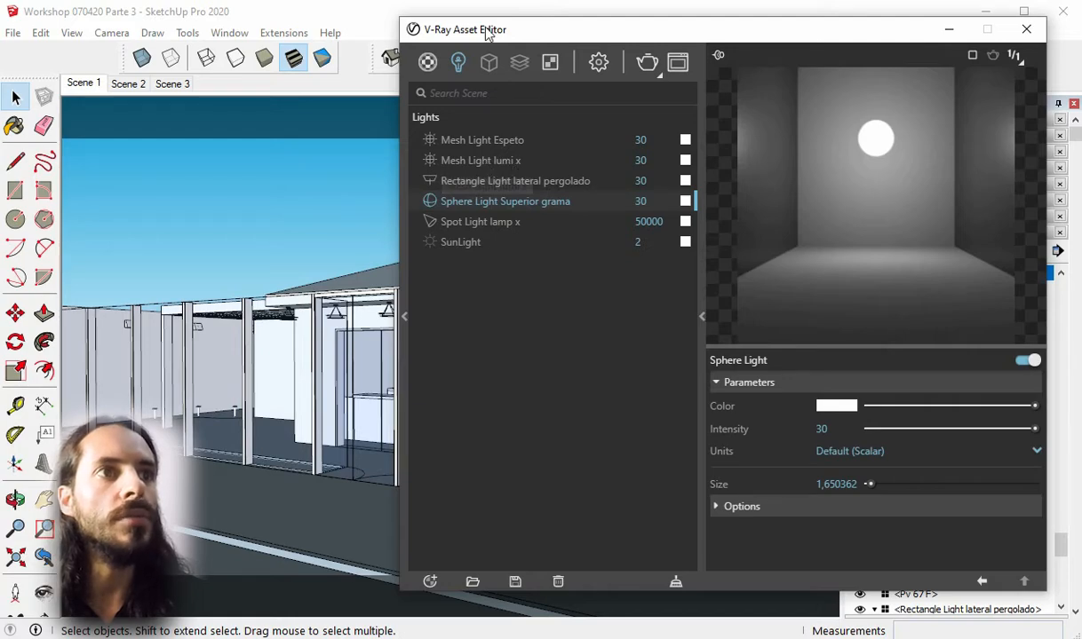
{"action": "left_click_drag", "start_coordinate": [483, 30], "coordinate": [619, 45]}
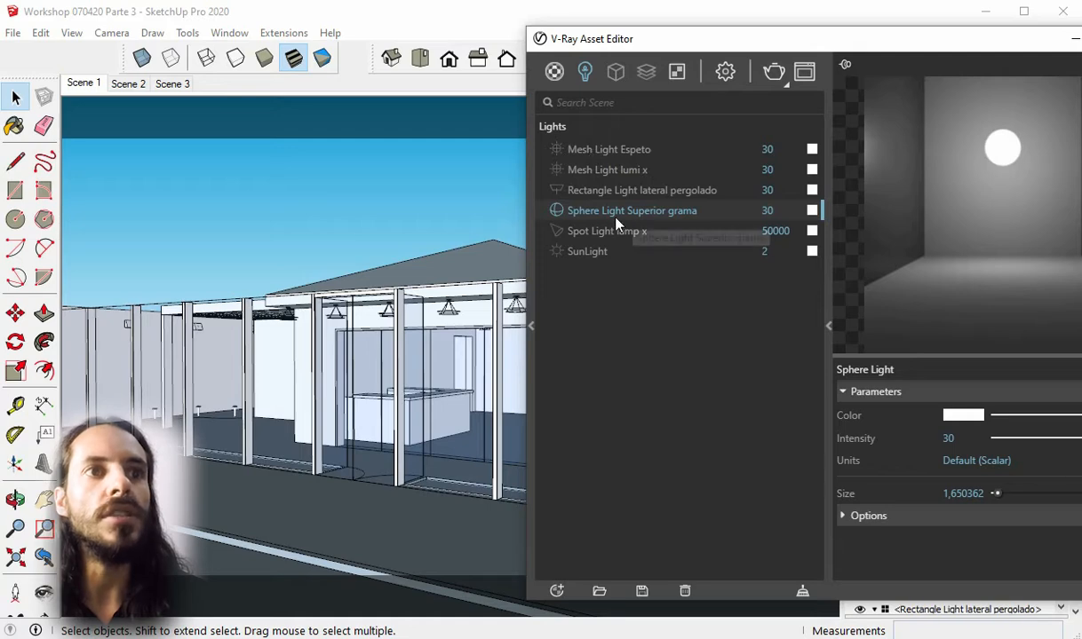
{"action": "left_click", "coordinate": [786, 213]}
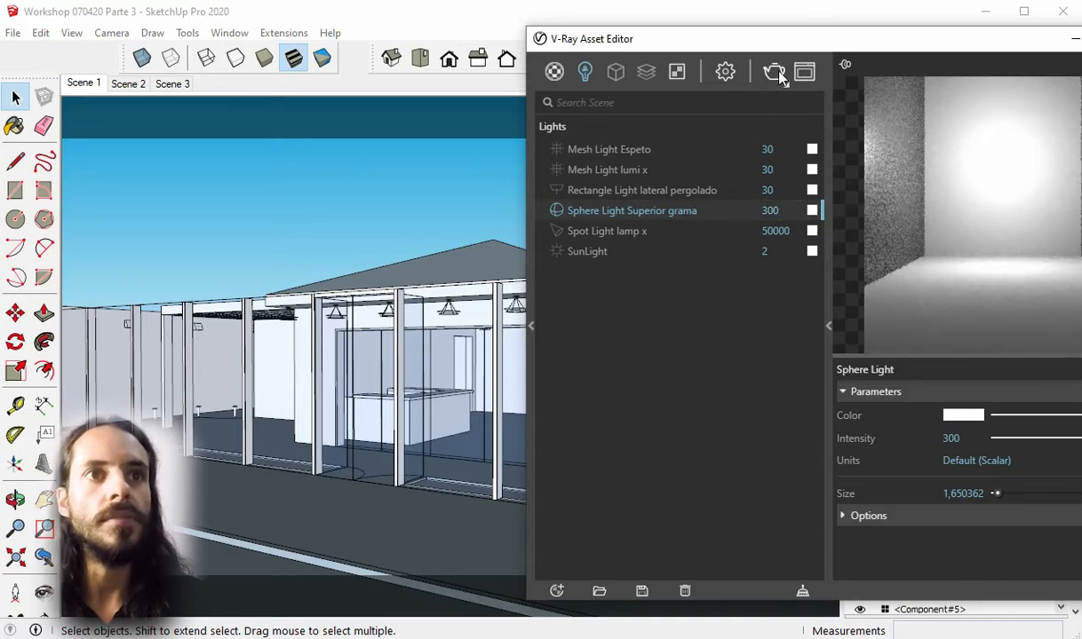
{"action": "left_click", "coordinate": [776, 74]}
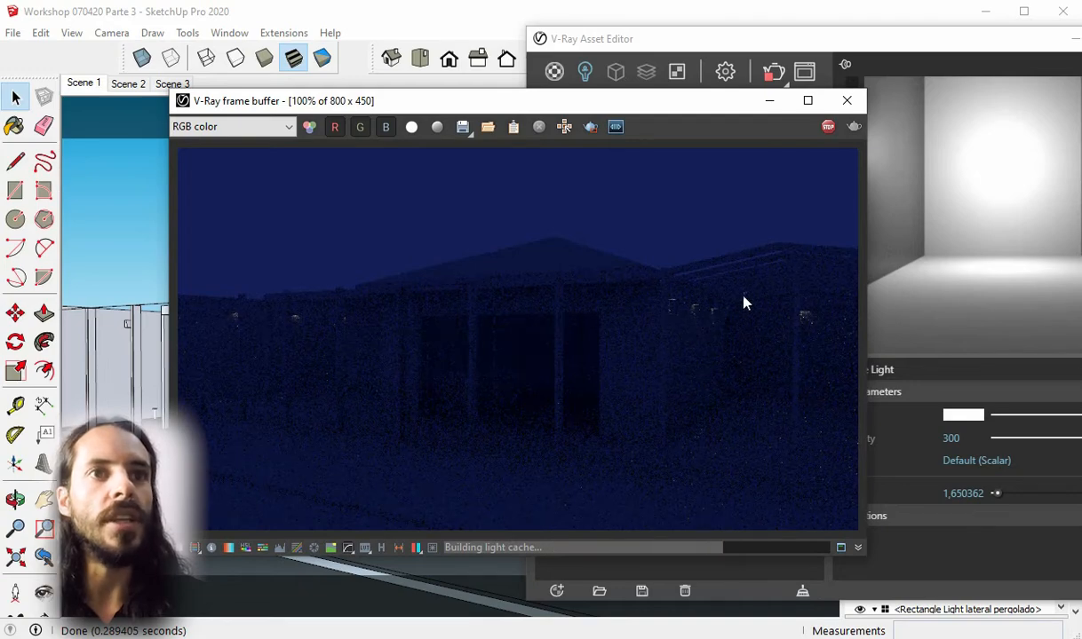
{"action": "left_click", "coordinate": [846, 101]}
Raise the Sphere Light Superior grama intensity to 3000 and run another test render of Scene 1
{"action": "type", "text": "000"}
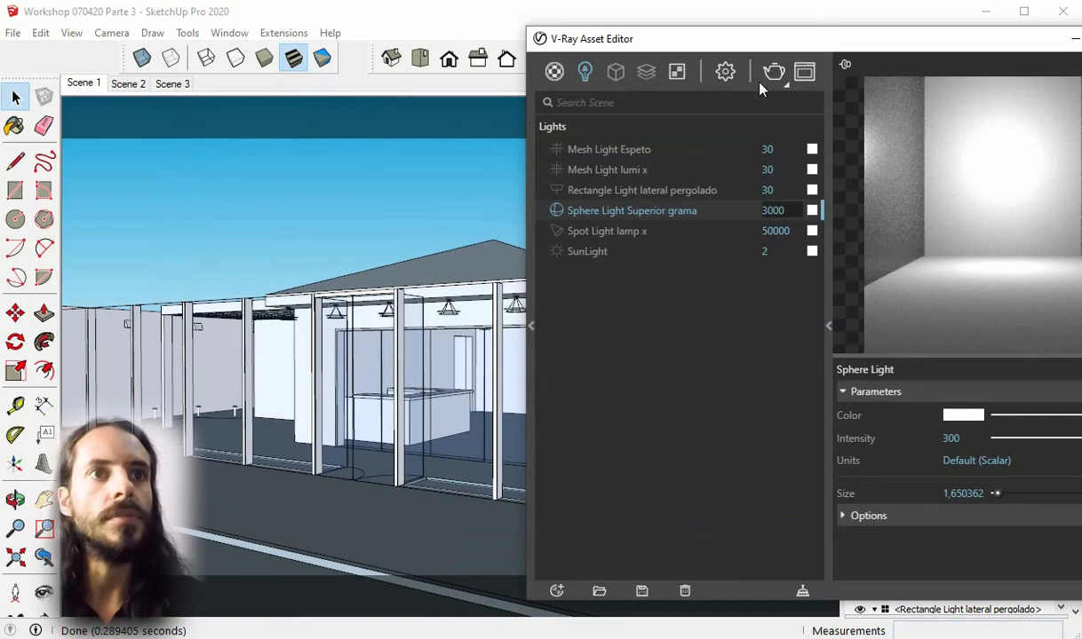
{"action": "left_click", "coordinate": [774, 78]}
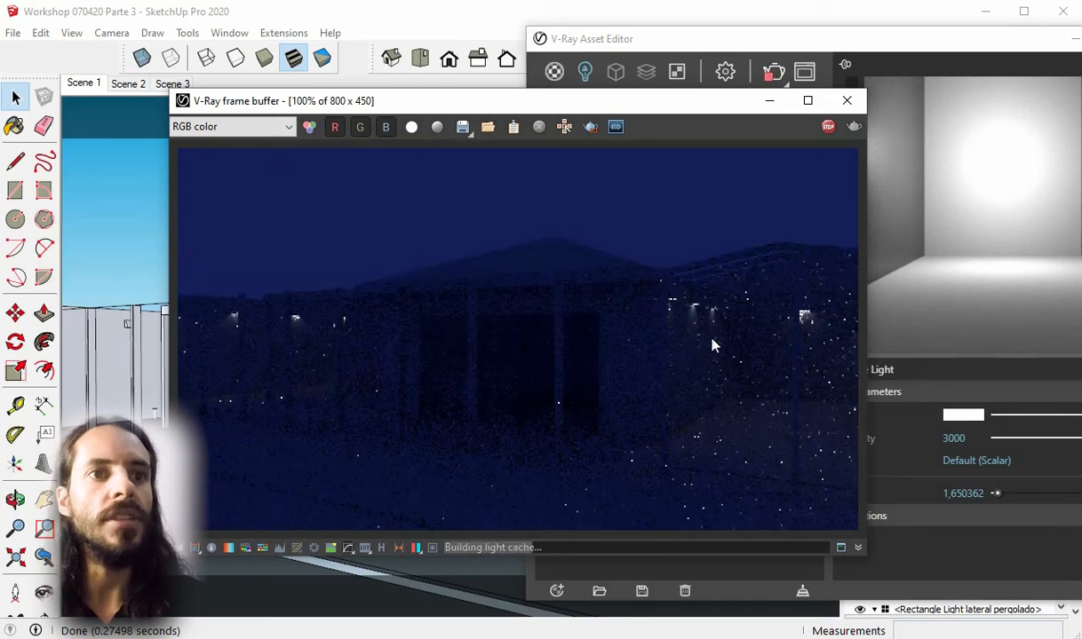
{"action": "left_click", "coordinate": [846, 100]}
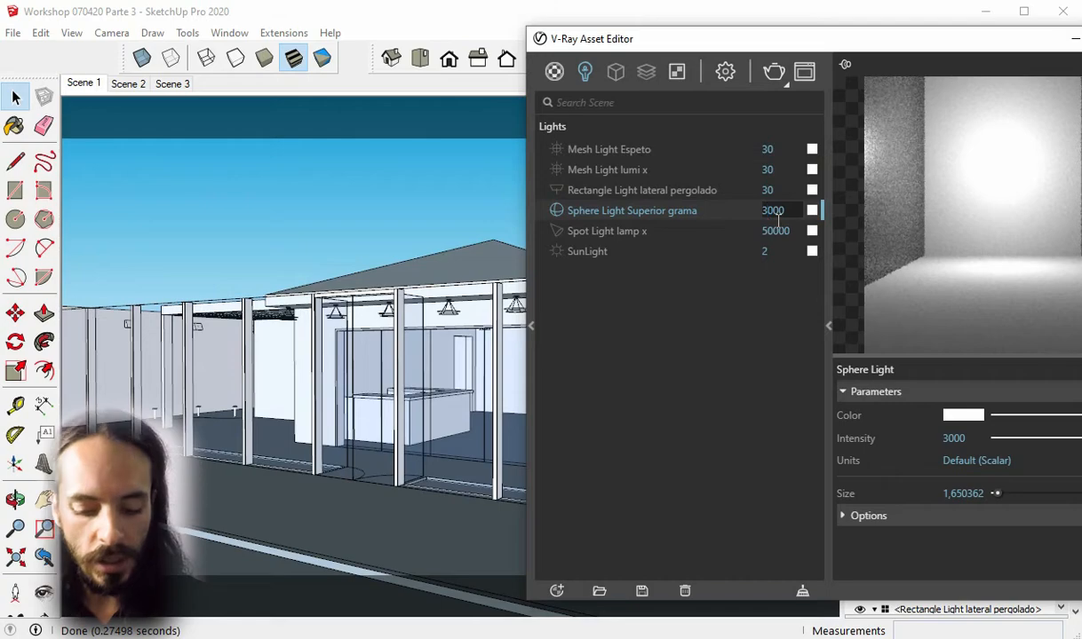
Raise the Sphere Light Superior grama intensity to 30000 and test-render Scene 1 again
{"action": "key", "text": "Return"}
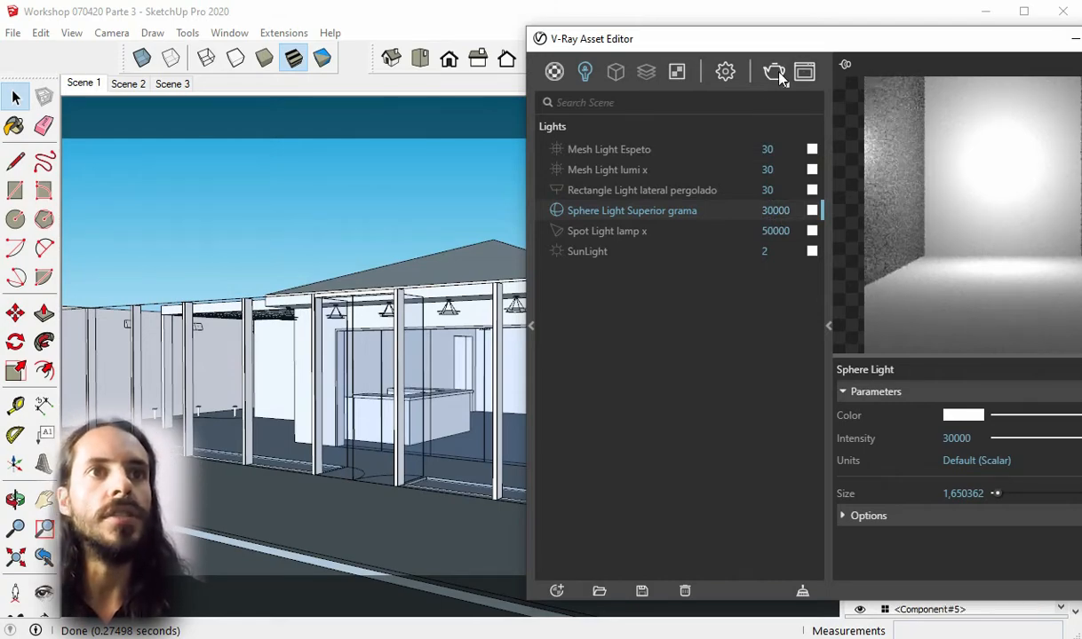
{"action": "left_click", "coordinate": [779, 78]}
{"action": "left_click", "coordinate": [776, 75]}
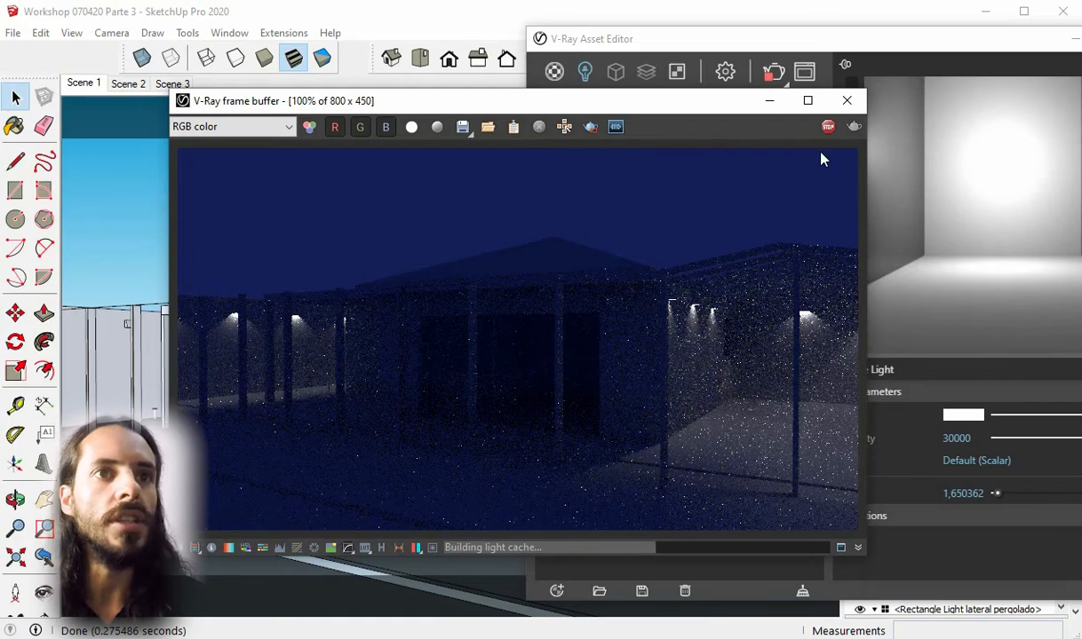
{"action": "left_click", "coordinate": [846, 100]}
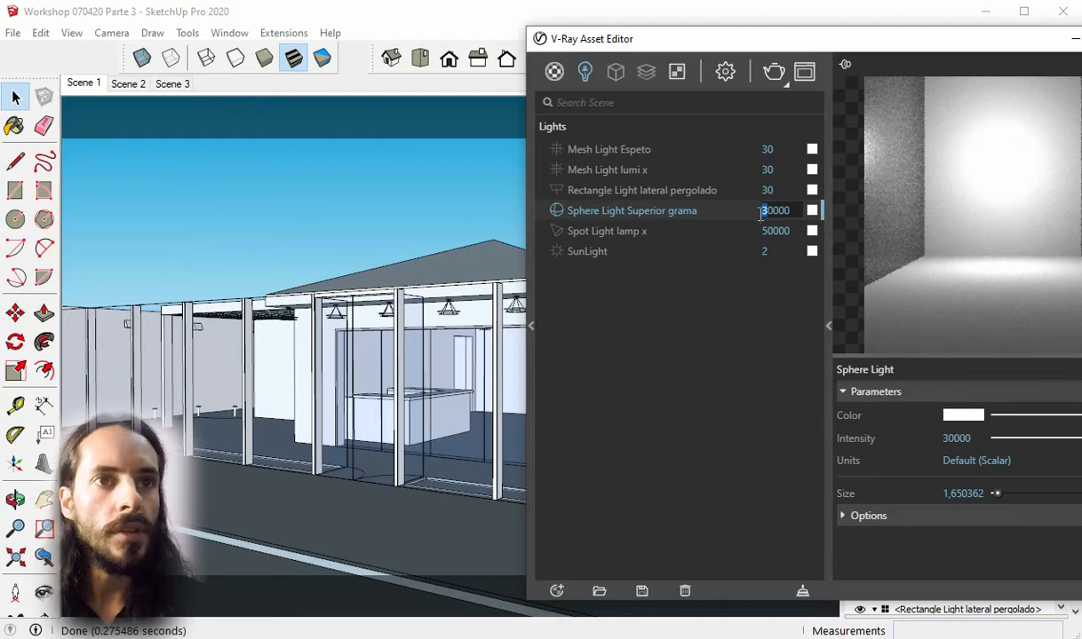
Set the Sphere Light Superior grama intensity to 60000 and check it with a test render of Scene 1
{"action": "type", "text": "6"}
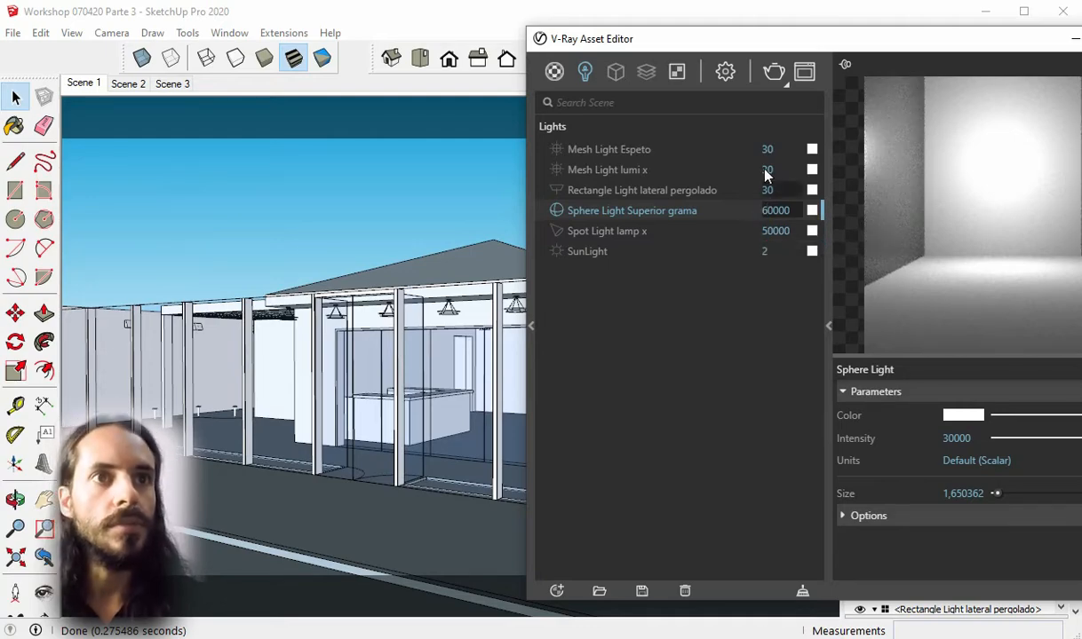
{"action": "left_click", "coordinate": [772, 72]}
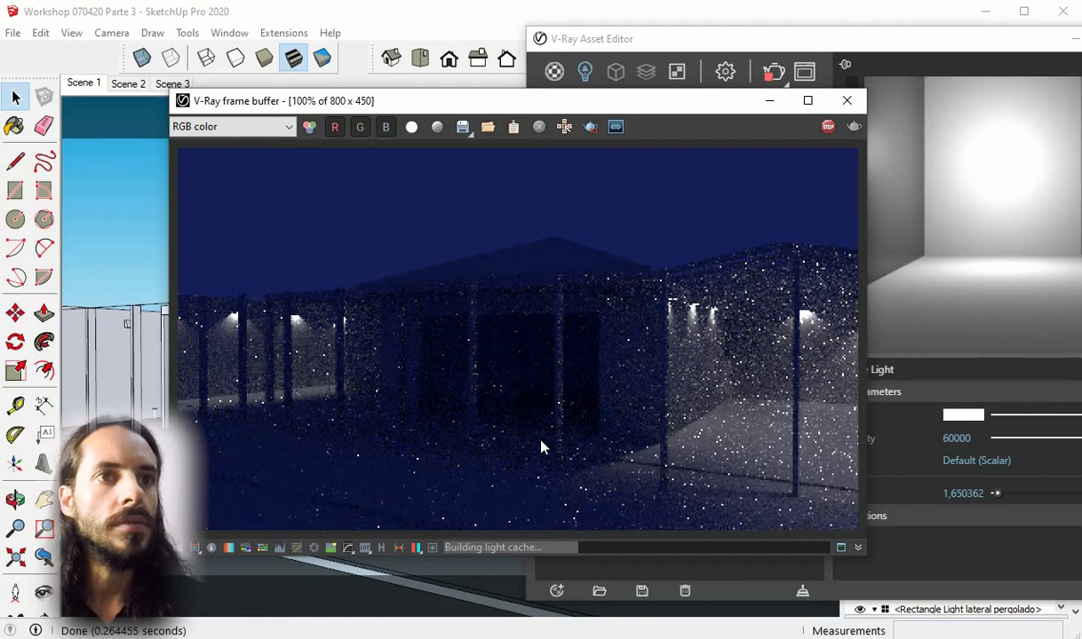
{"action": "left_click", "coordinate": [845, 103]}
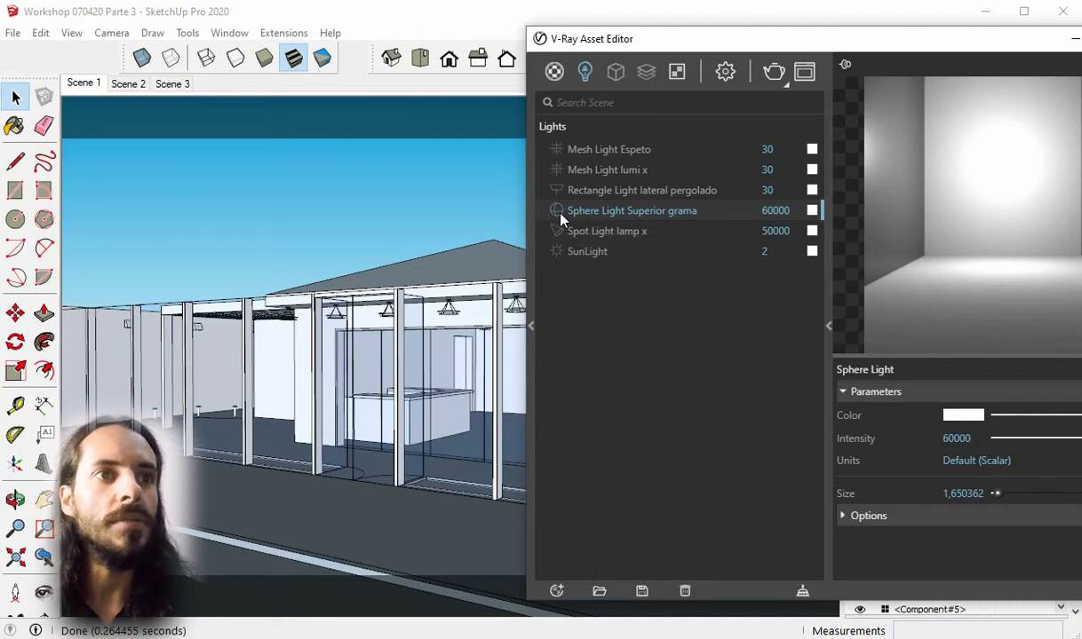
Switch to Scene 2, set the Mesh Light Espeto intensity to 300 and test-render the view
{"action": "left_click", "coordinate": [133, 84]}
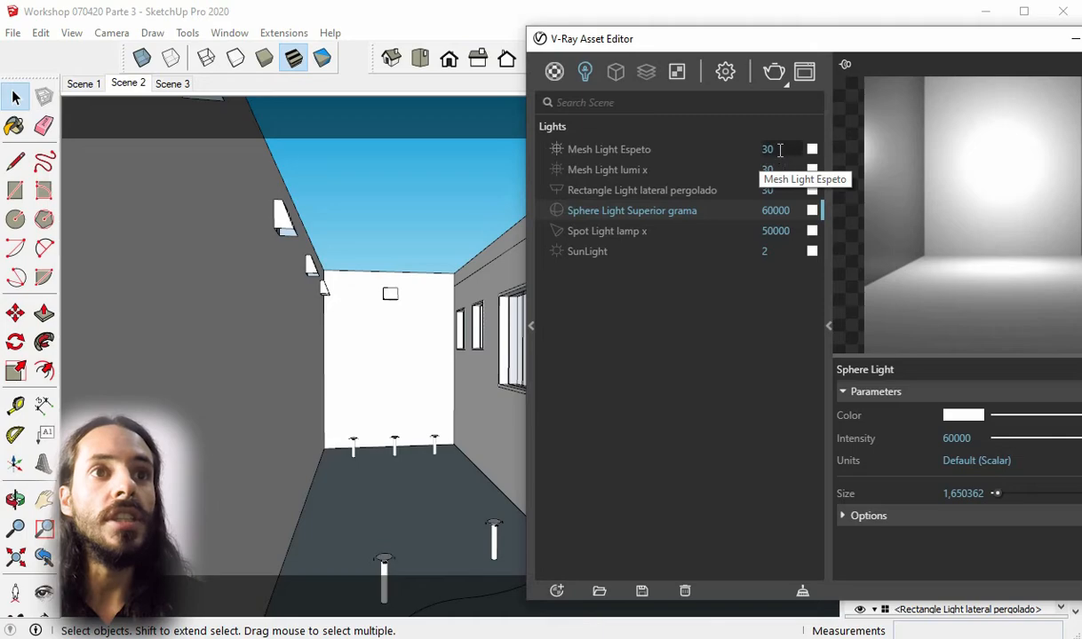
{"action": "double_click", "coordinate": [779, 149]}
{"action": "type", "text": "300"}
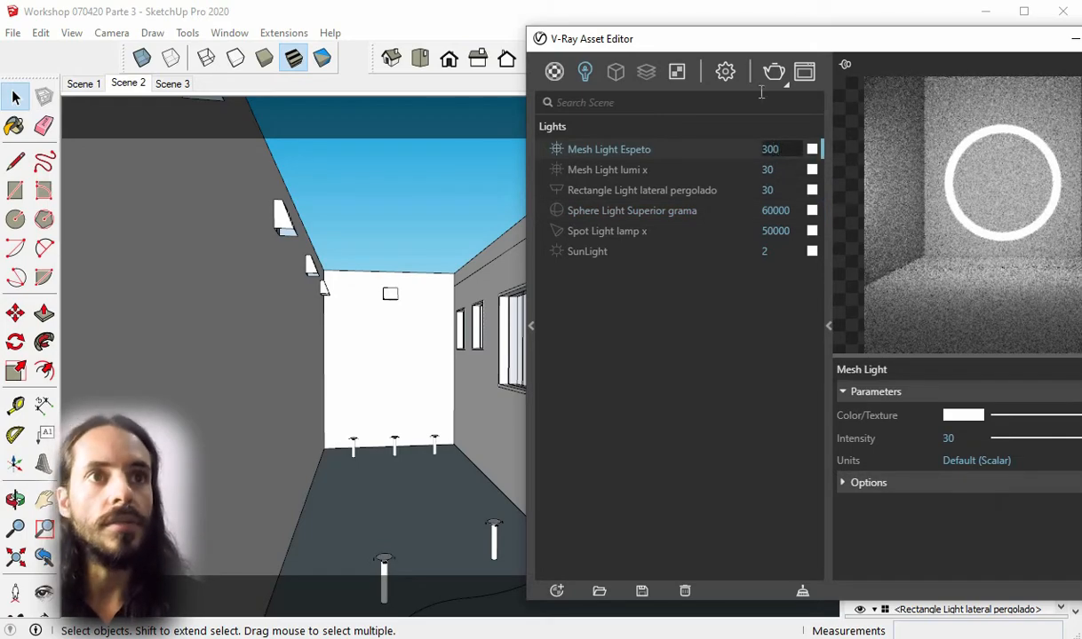
{"action": "left_click", "coordinate": [773, 73]}
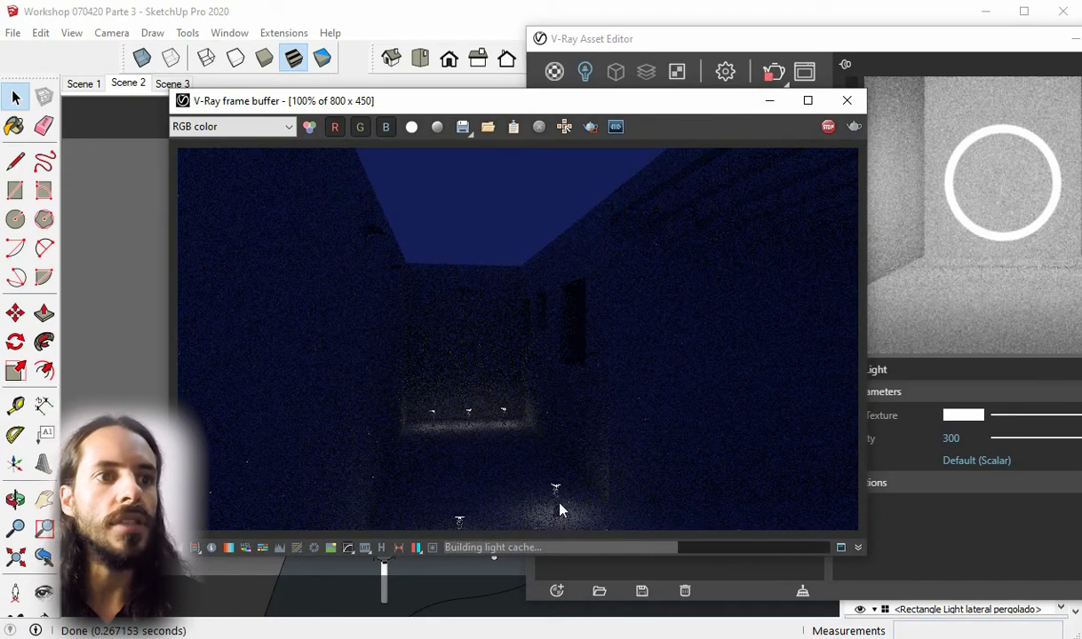
{"action": "left_click", "coordinate": [847, 101]}
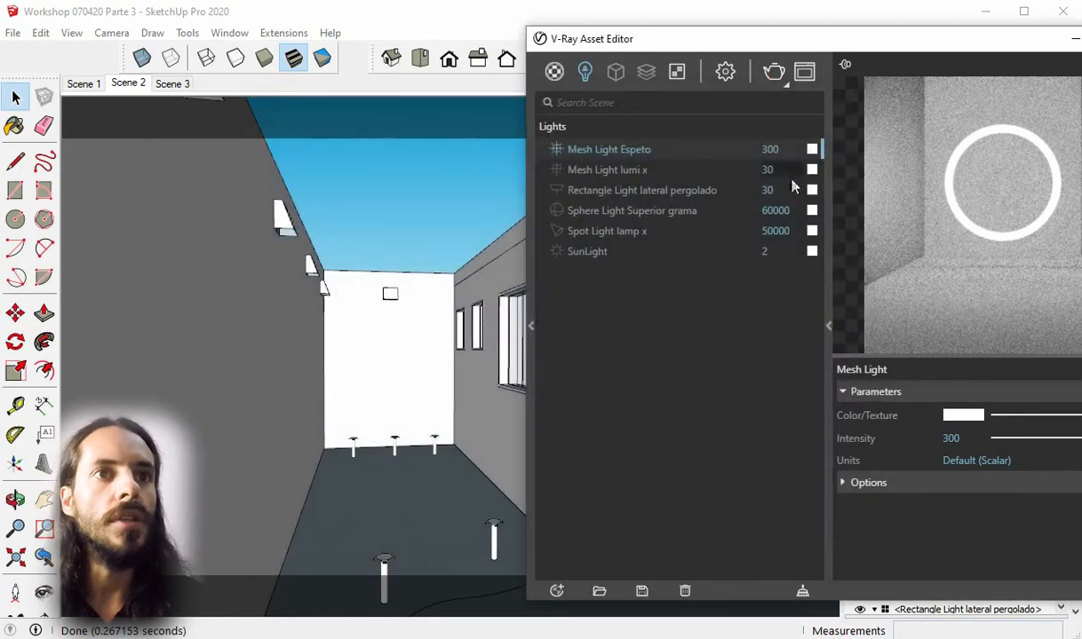
Raise the Mesh Light Espeto intensity to 3000 and run another test render of Scene 2
{"action": "type", "text": "0"}
{"action": "key", "text": "Return"}
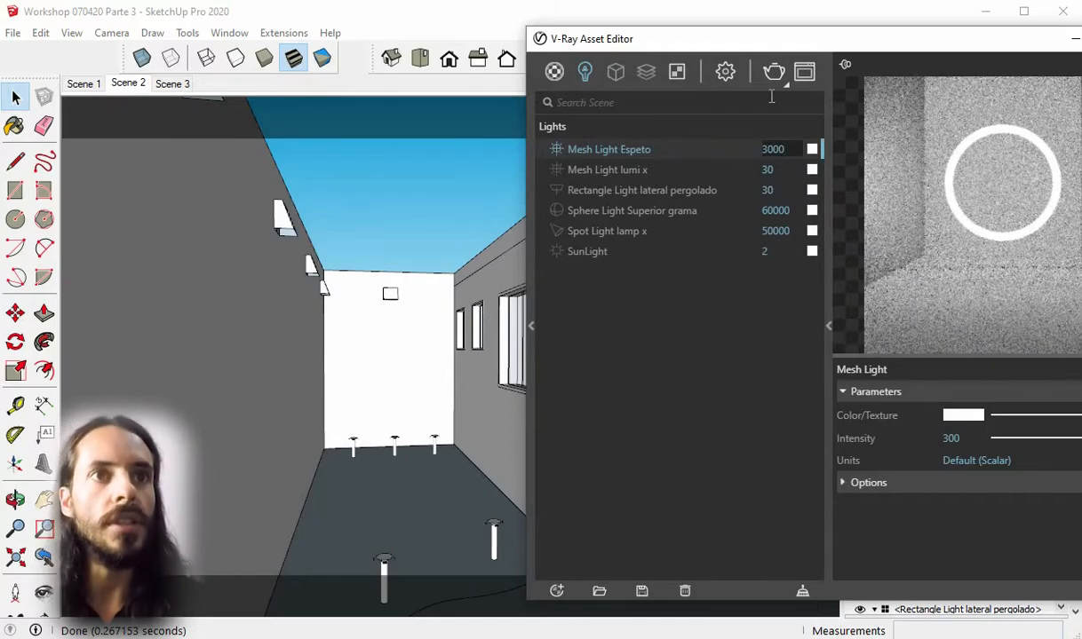
{"action": "left_click", "coordinate": [774, 73]}
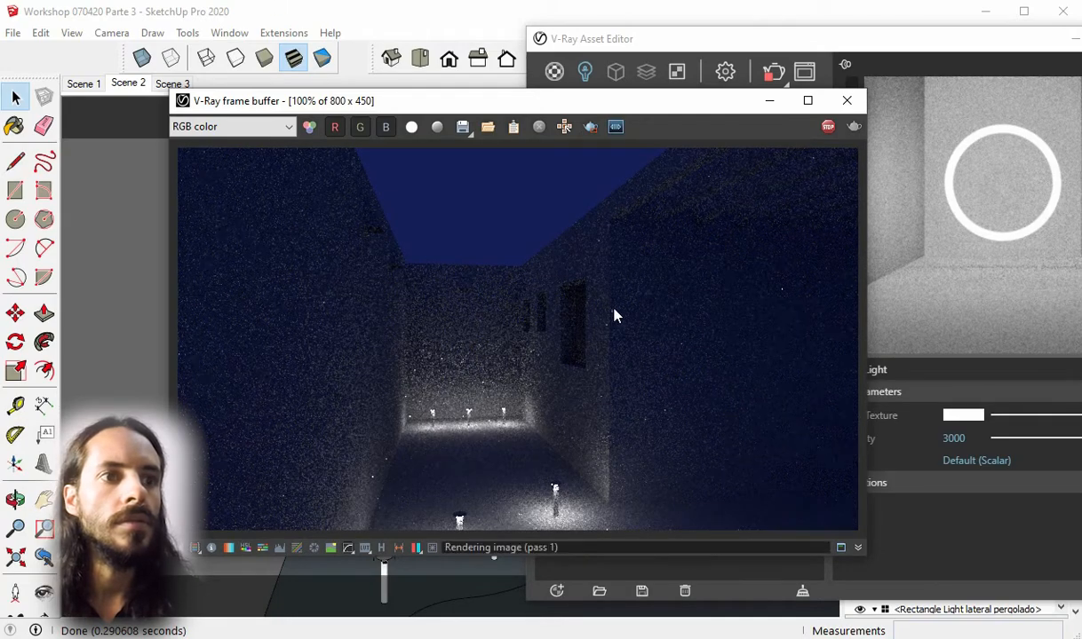
{"action": "left_click", "coordinate": [847, 101]}
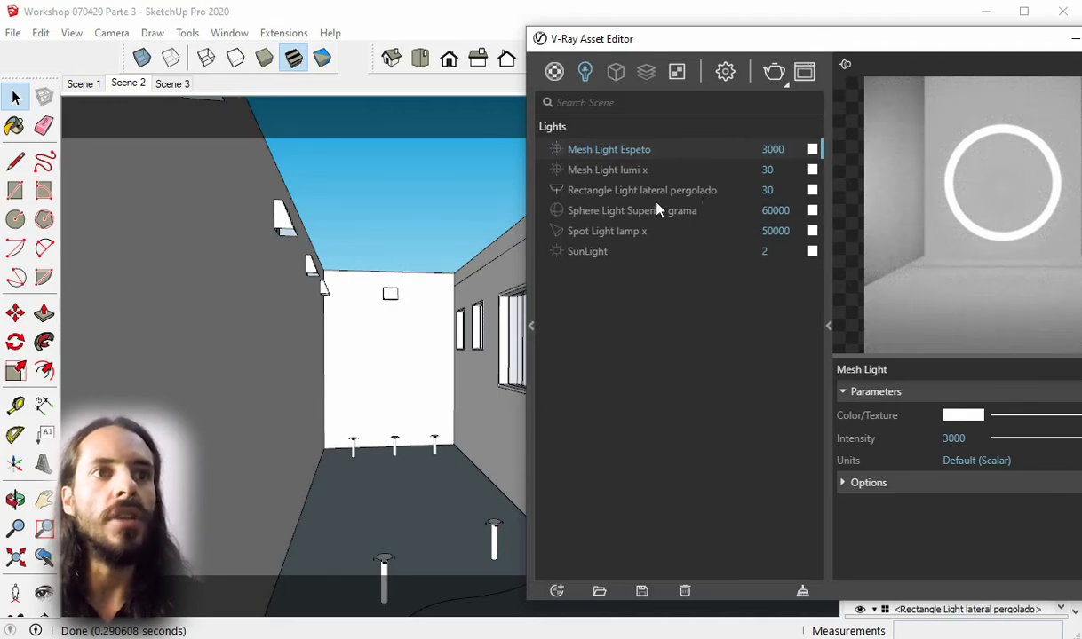
Set the Rectangle Light lateral pergolado intensity to 3000, test-render Scene 2 and stop the render
{"action": "left_click", "coordinate": [753, 190]}
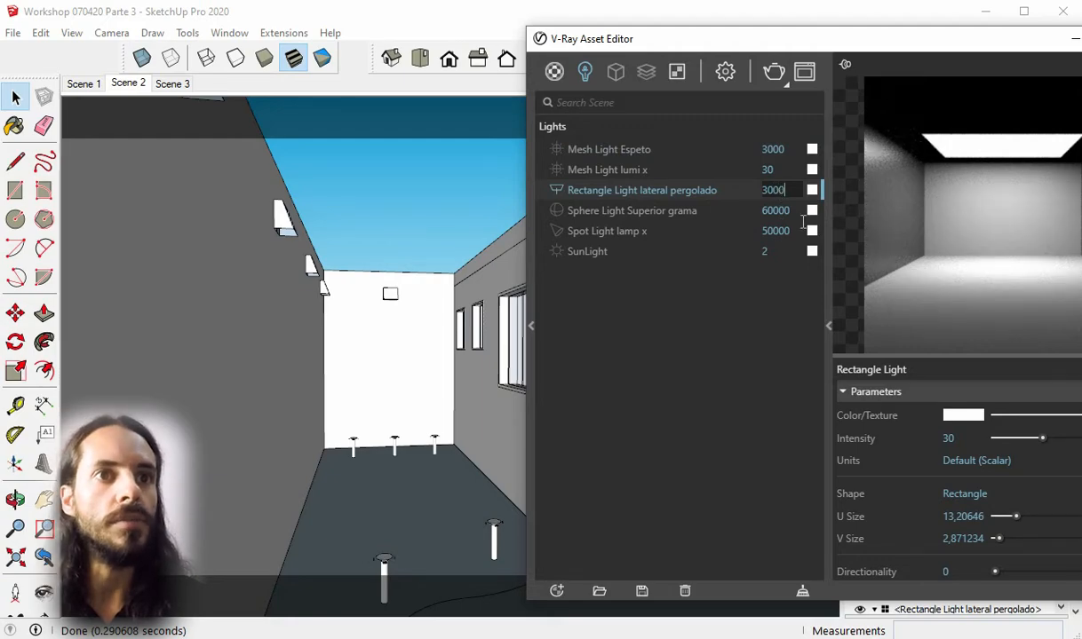
{"action": "type", "text": "00"}
{"action": "left_click", "coordinate": [773, 73]}
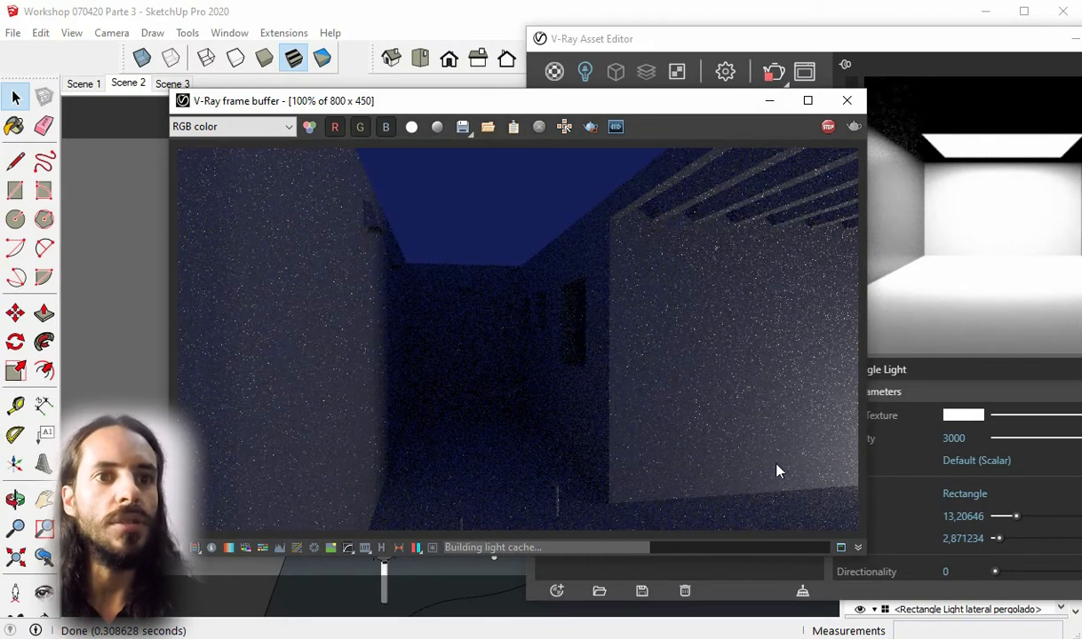
{"action": "left_click", "coordinate": [828, 127]}
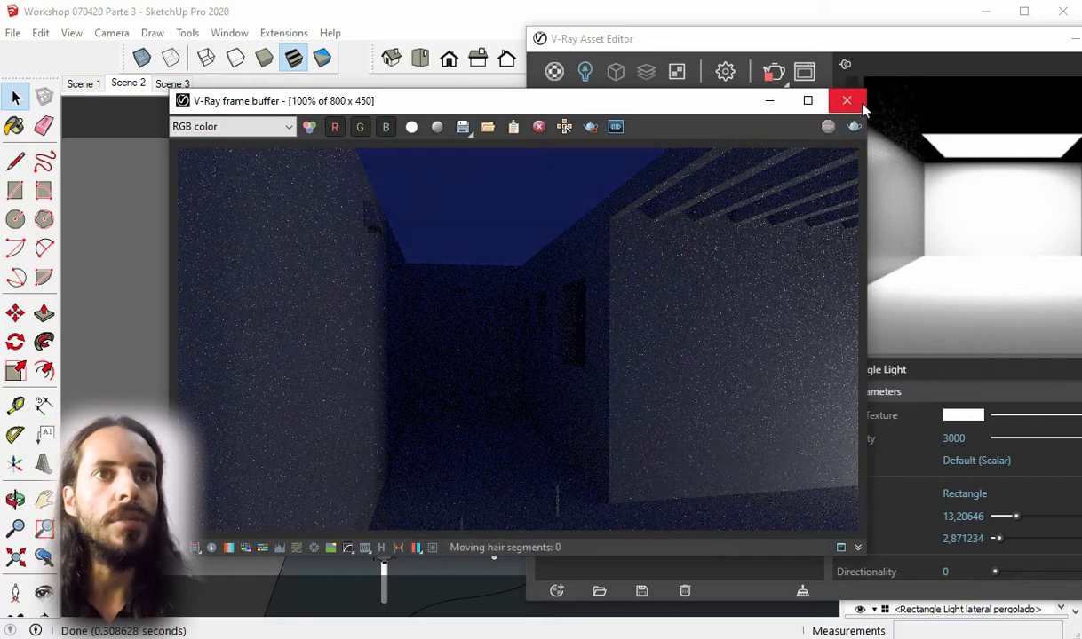
Test-render a closer view of the low wall luminaires beneath the pergola and stop the render
{"action": "left_click", "coordinate": [846, 100]}
{"action": "left_click_drag", "start_coordinate": [944, 44], "coordinate": [817, 62]}
{"action": "left_click", "coordinate": [1022, 53]}
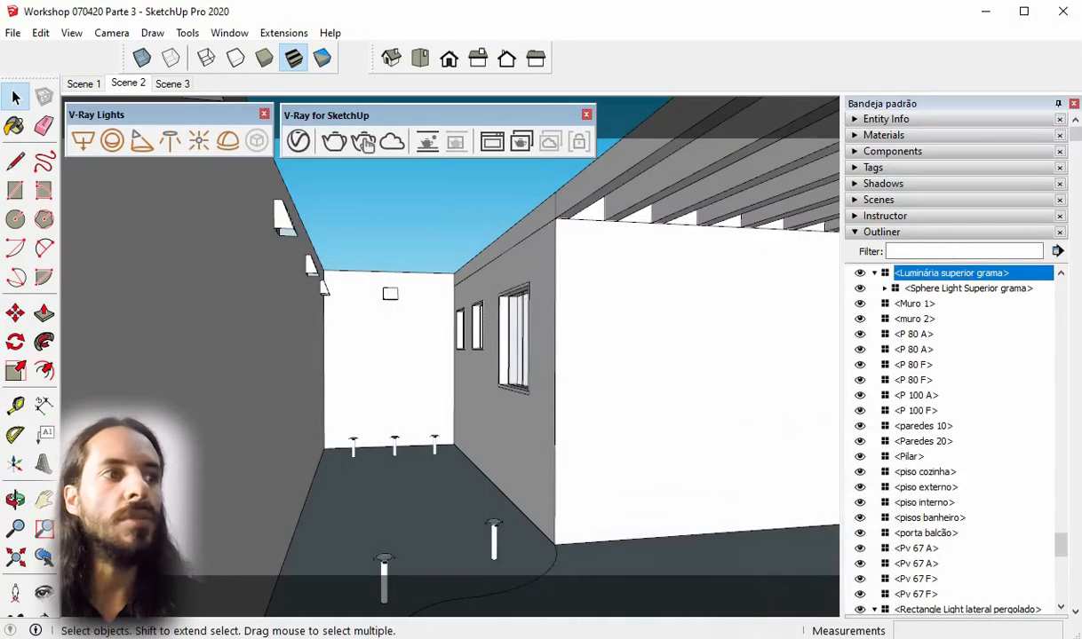
{"action": "middle_click_drag", "start_coordinate": [534, 410], "coordinate": [454, 377]}
{"action": "scroll", "coordinate": [527, 435], "scroll_direction": "up", "scroll_amount": 5}
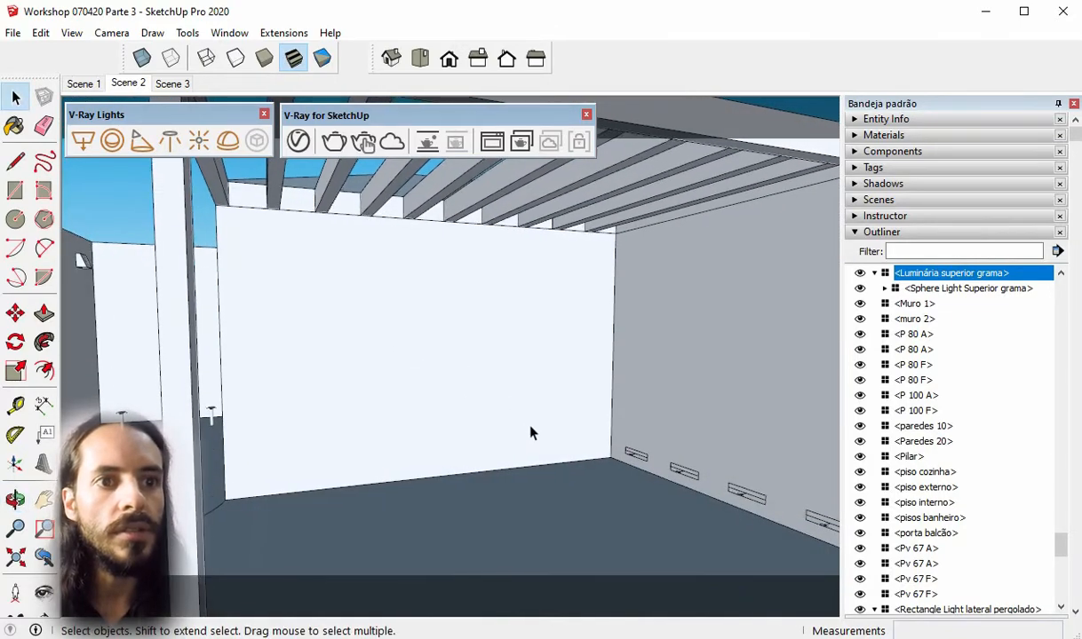
{"action": "scroll", "coordinate": [545, 451], "scroll_direction": "up", "scroll_amount": 4}
{"action": "middle_click_drag", "start_coordinate": [545, 452], "coordinate": [546, 410]}
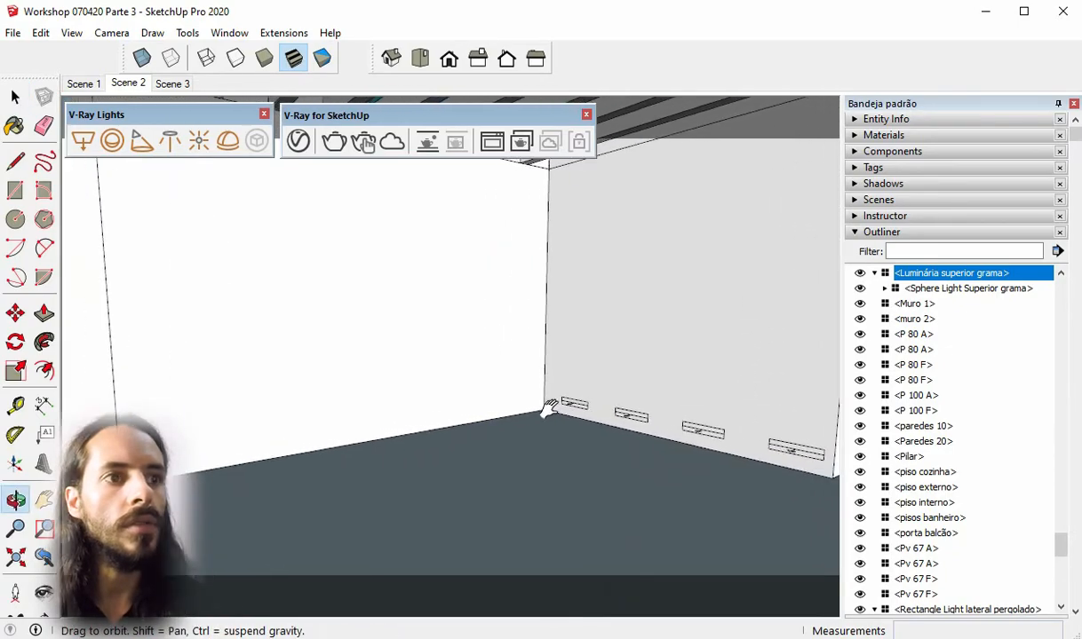
{"action": "left_click", "coordinate": [346, 148]}
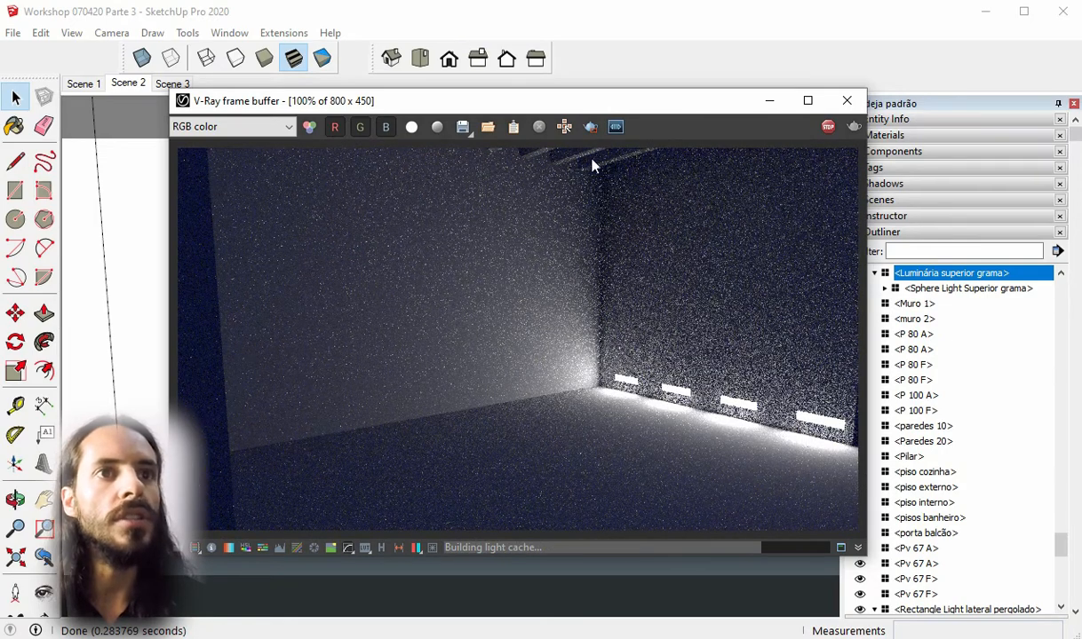
{"action": "left_click", "coordinate": [828, 136]}
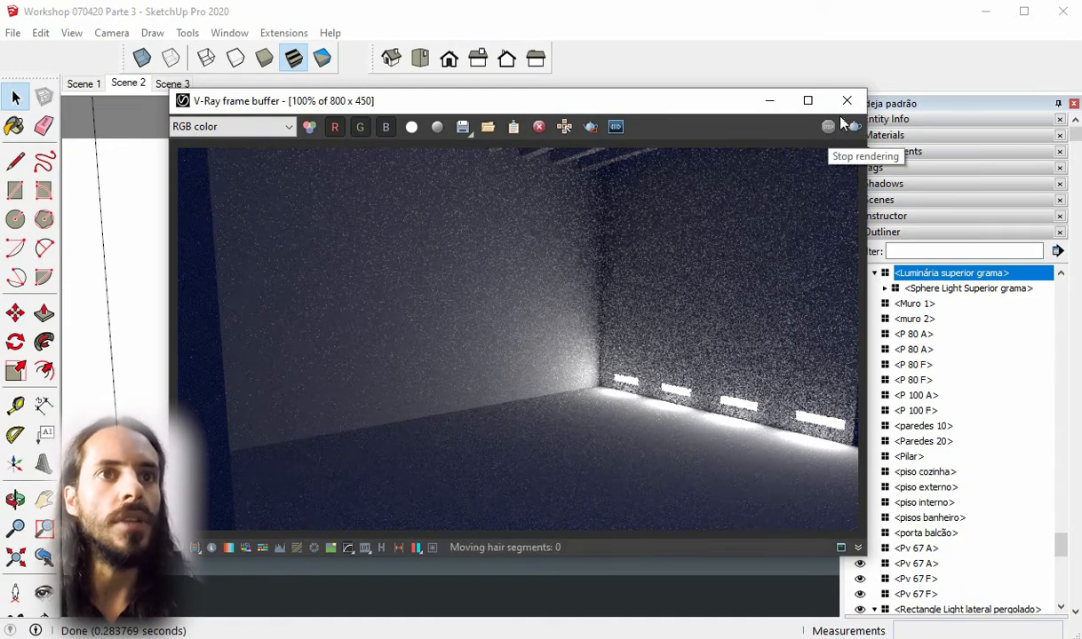
{"action": "left_click", "coordinate": [847, 102]}
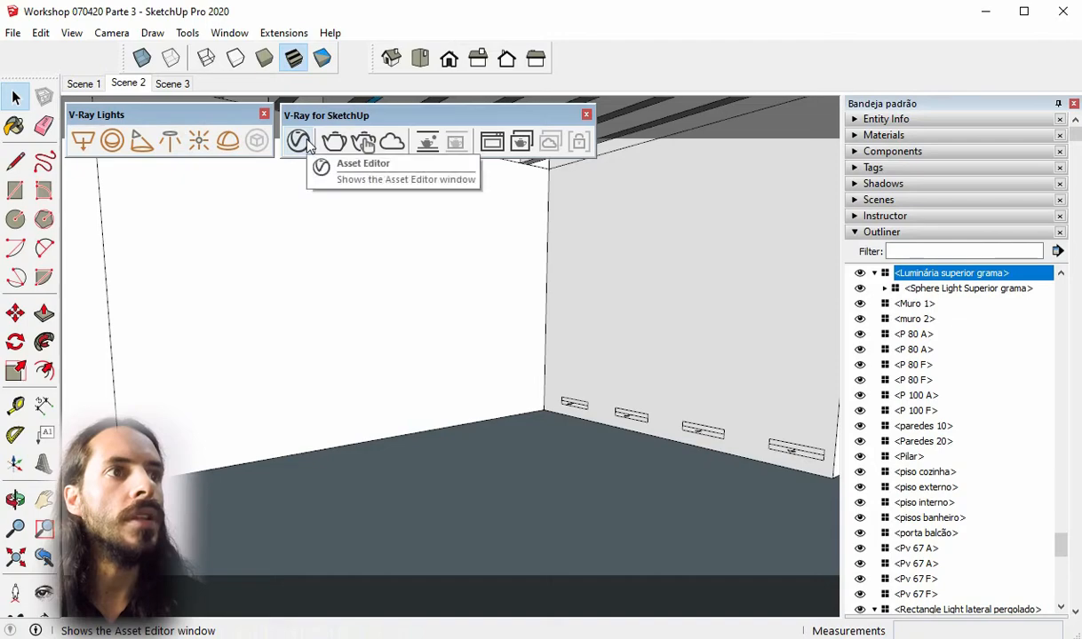
Return to Scene 2, select the Mesh Light Espeto and test-render the scene, stopping it during the progressive passes
{"action": "left_click", "coordinate": [128, 83]}
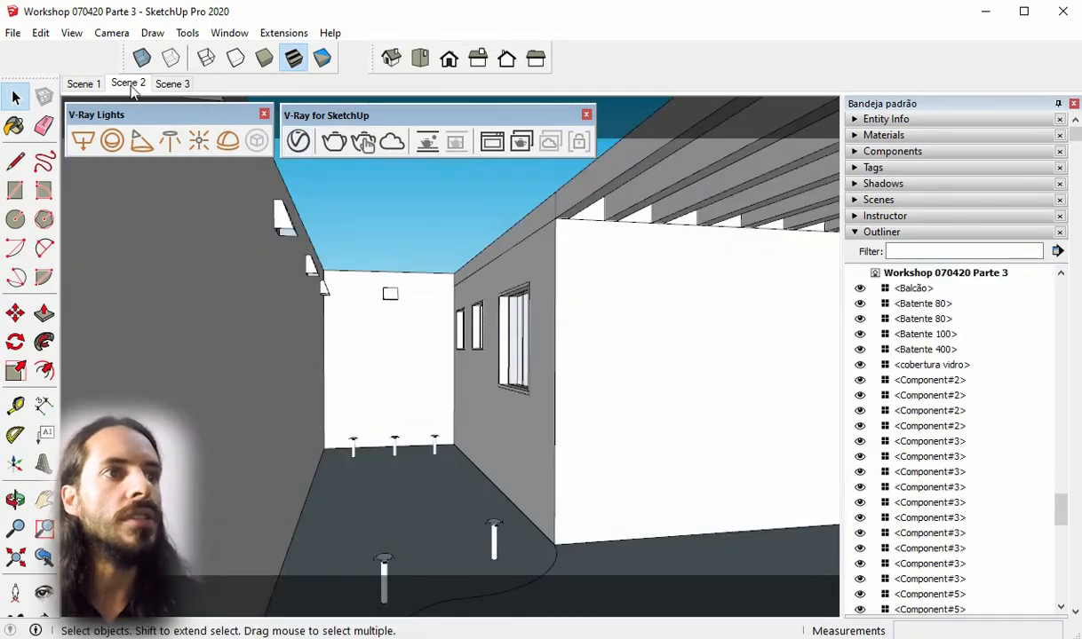
{"action": "left_click", "coordinate": [297, 140]}
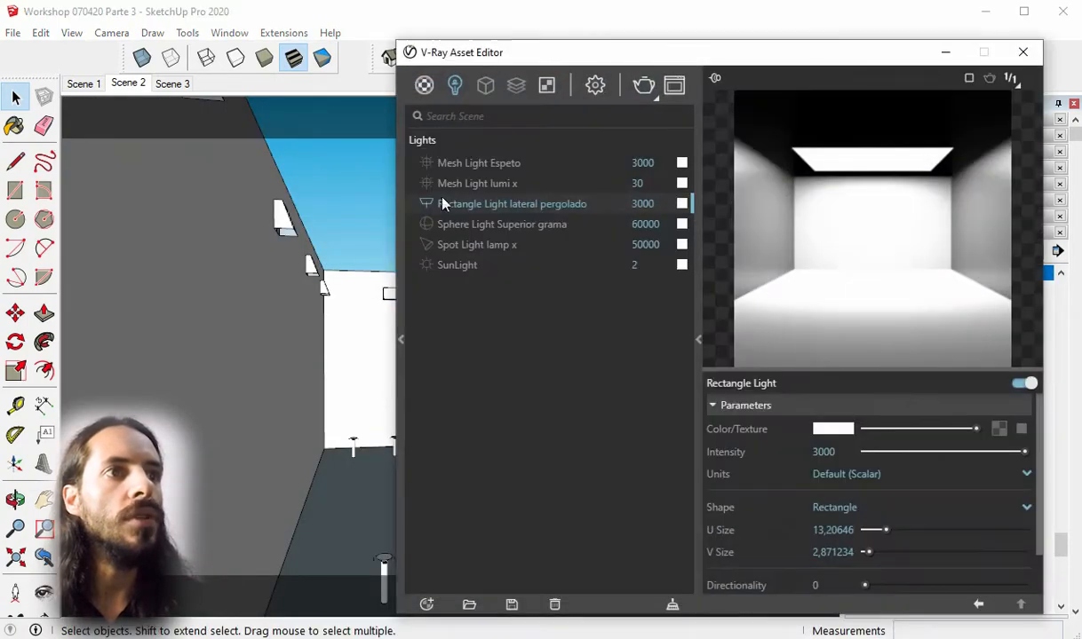
{"action": "left_click", "coordinate": [423, 163]}
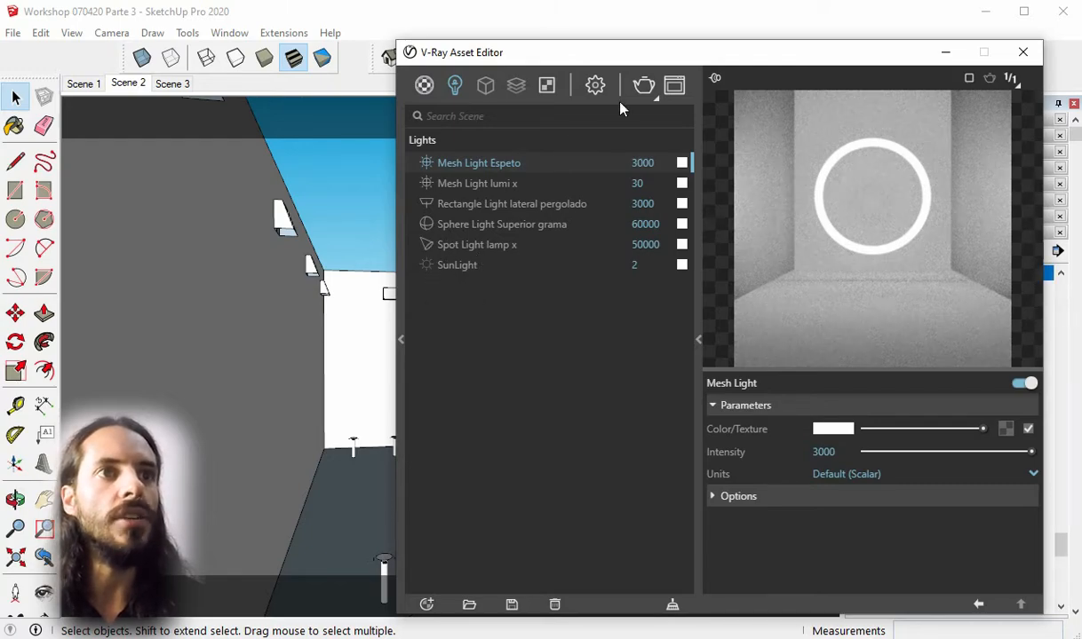
{"action": "left_click", "coordinate": [644, 86]}
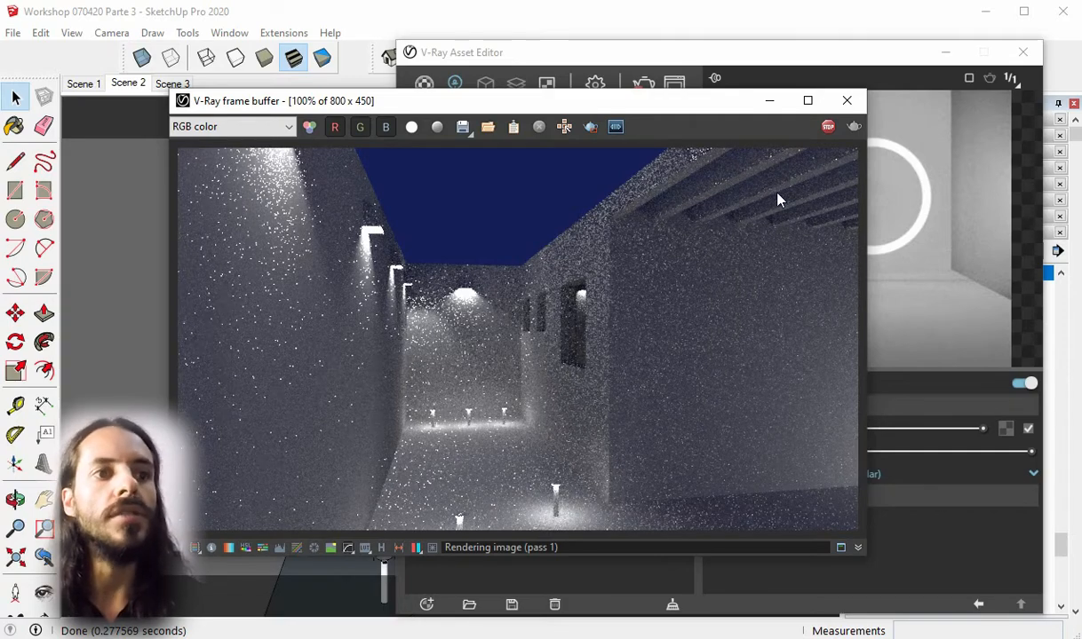
{"action": "left_click", "coordinate": [827, 130]}
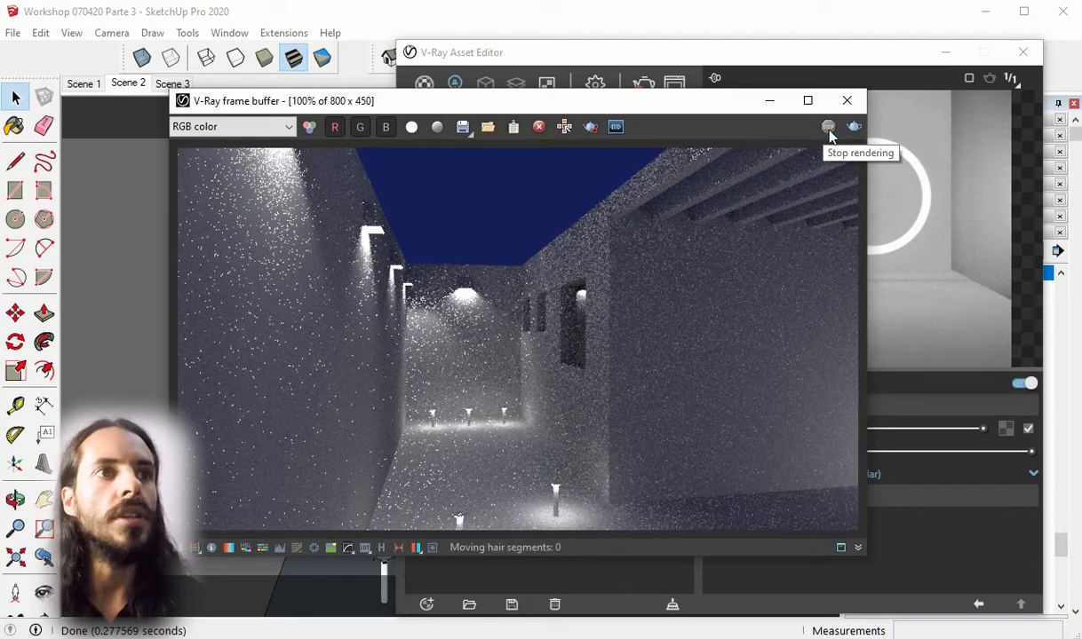
Save the Scene 2 render as the JPEG image "teste 5" in the Fotos testes folder
{"action": "left_click", "coordinate": [462, 130]}
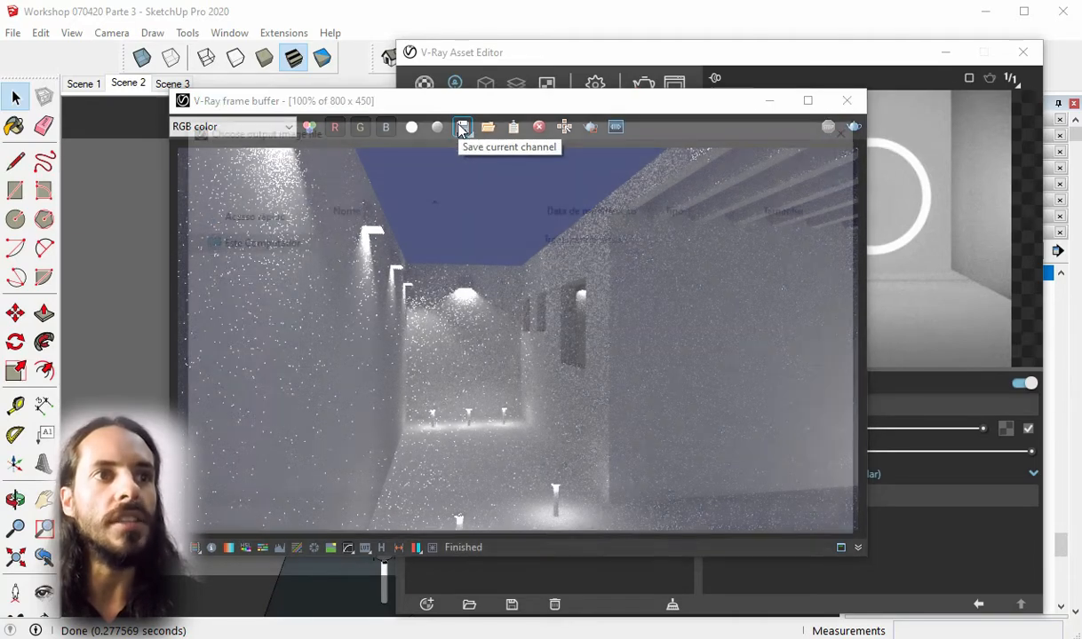
{"action": "left_click", "coordinate": [457, 158]}
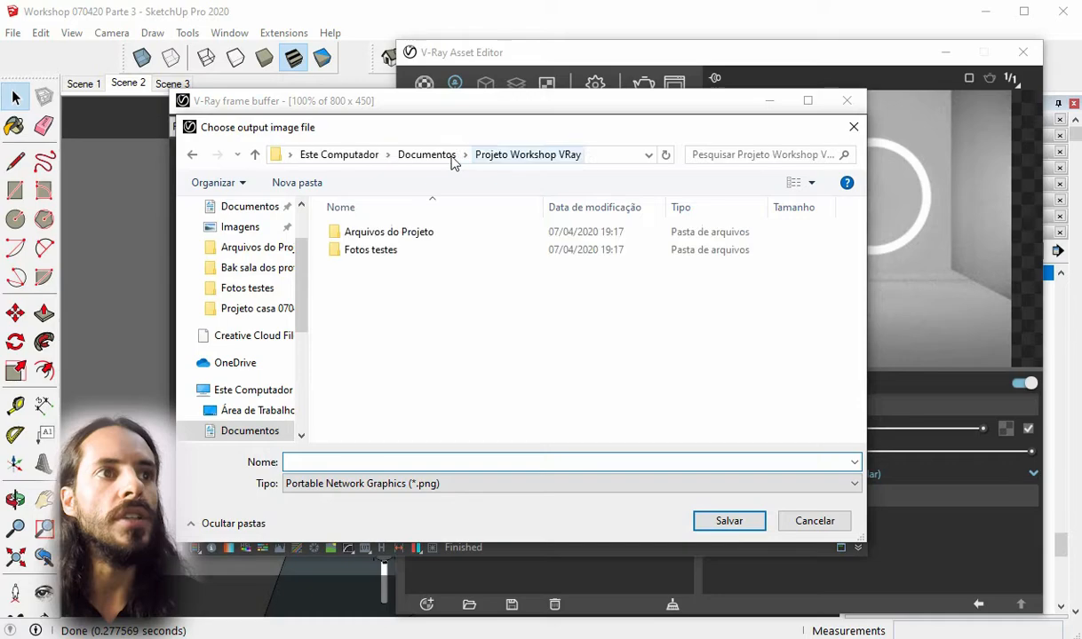
{"action": "double_click", "coordinate": [381, 256]}
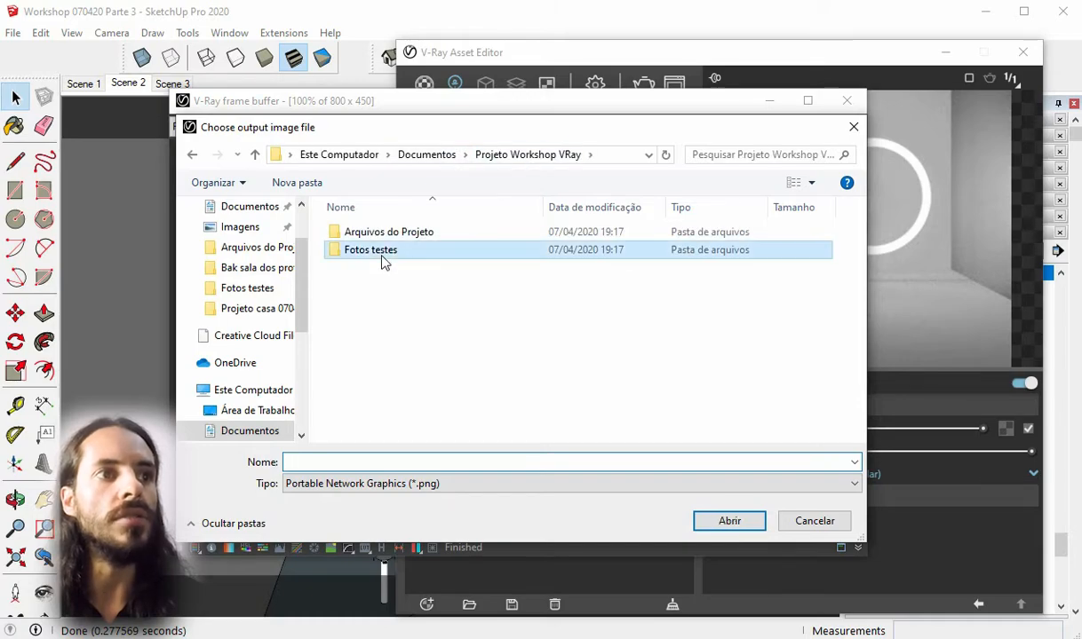
{"action": "left_click", "coordinate": [400, 487]}
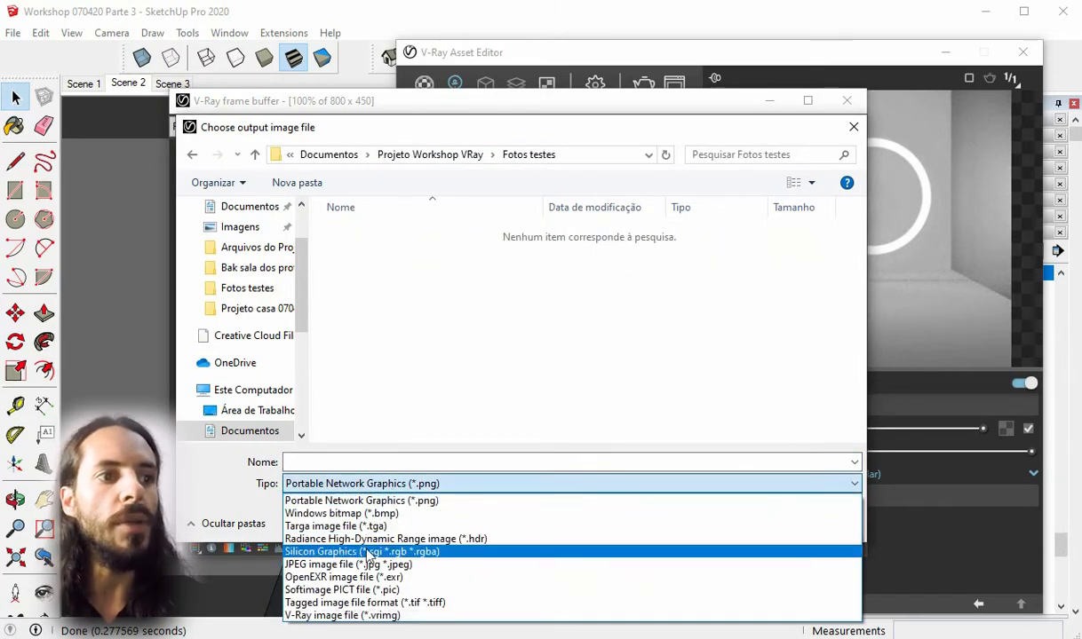
{"action": "left_click", "coordinate": [373, 565]}
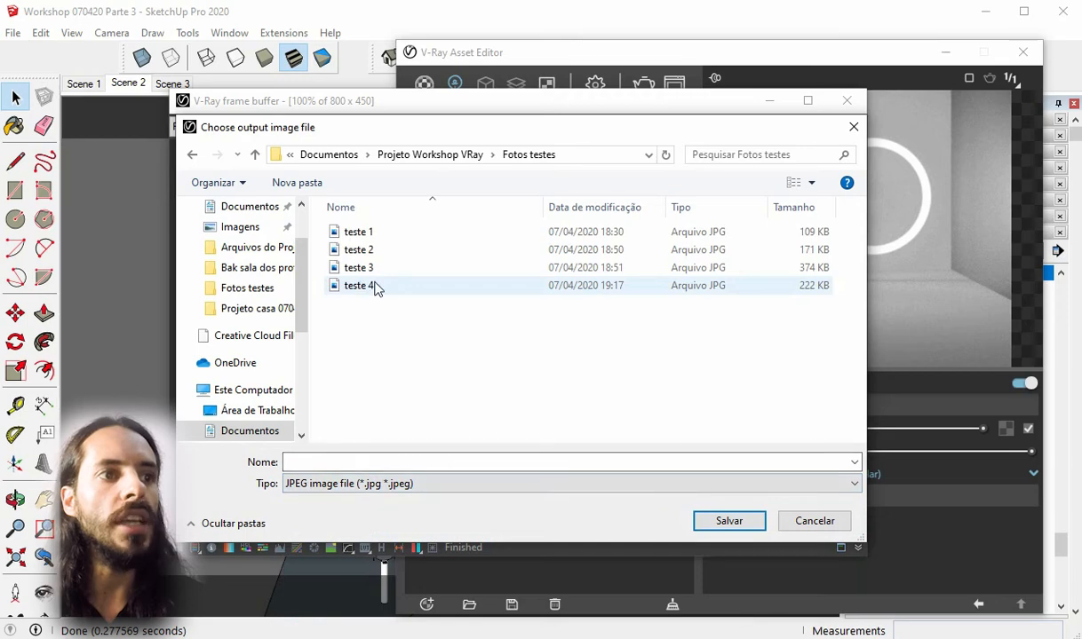
{"action": "left_click", "coordinate": [378, 287]}
{"action": "left_click", "coordinate": [364, 462]}
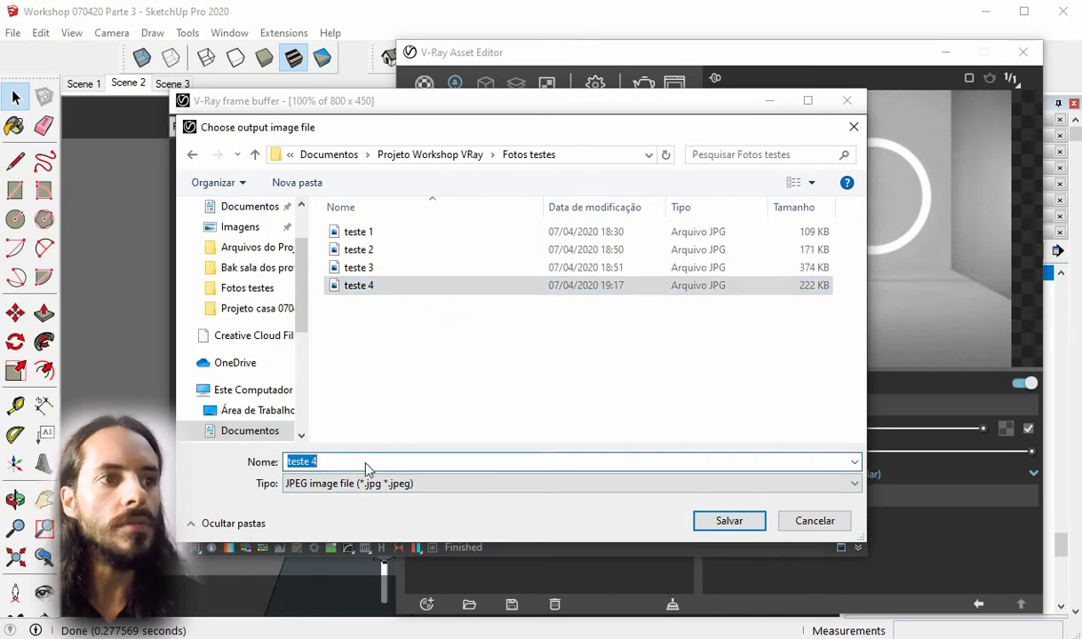
{"action": "left_click", "coordinate": [366, 462]}
{"action": "key", "text": "BackSpace"}
{"action": "type", "text": "5"}
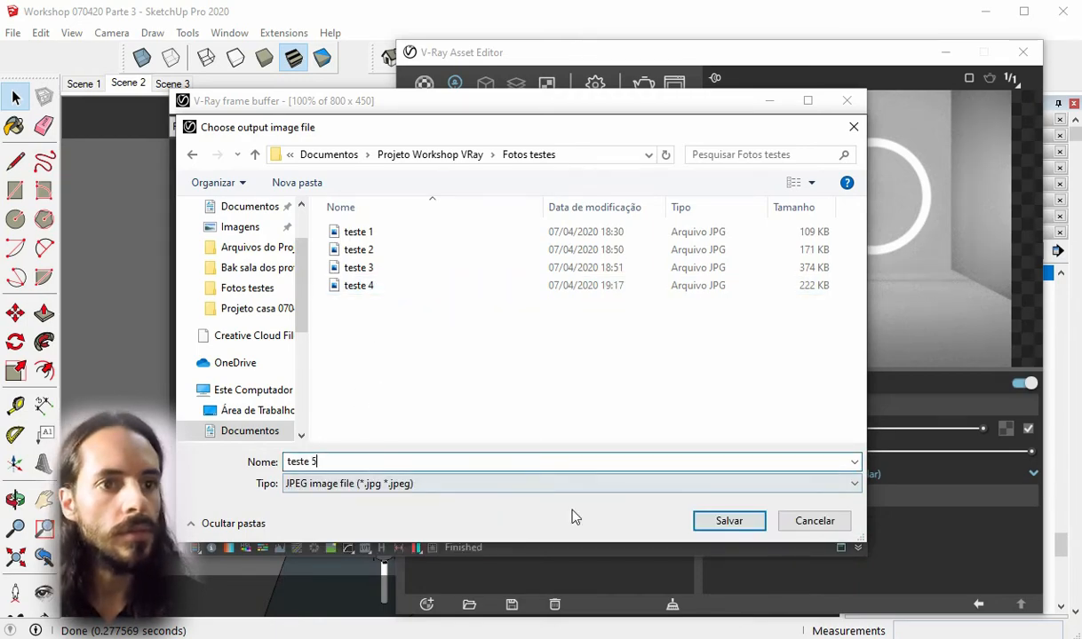
{"action": "left_click", "coordinate": [700, 524]}
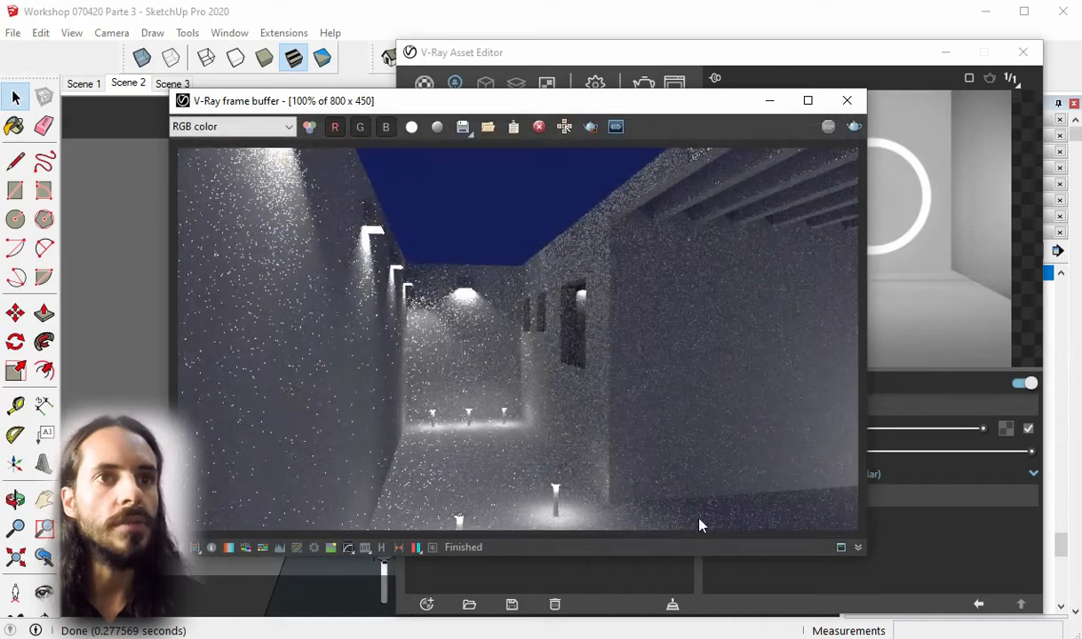
Close the Scene 2 render, switch to Scene 1 and start a test render
{"action": "left_click", "coordinate": [846, 101]}
{"action": "left_click", "coordinate": [85, 83]}
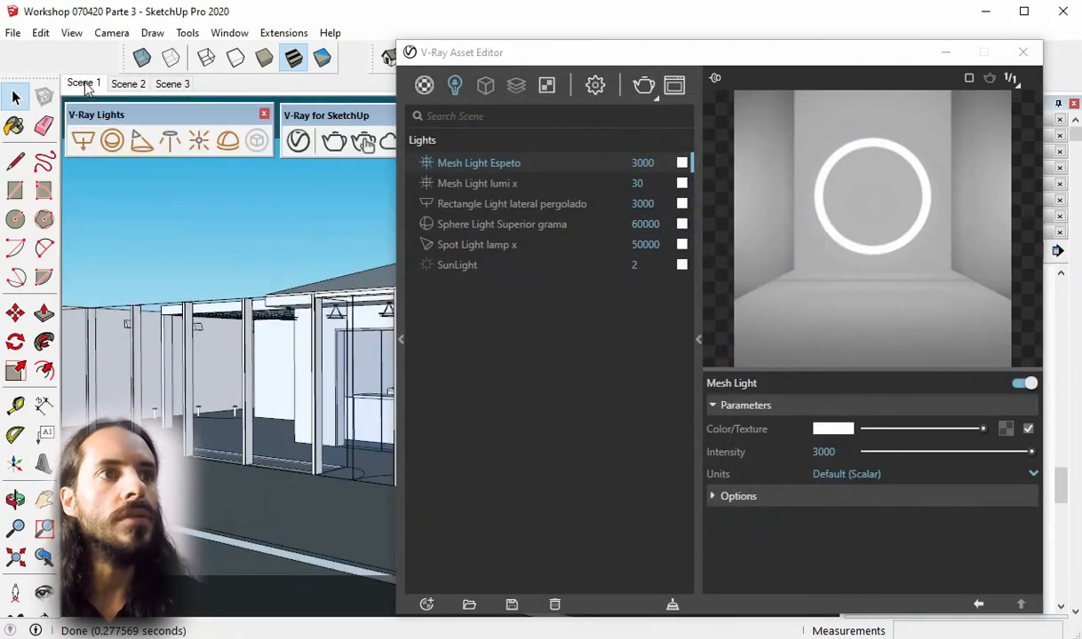
{"action": "left_click", "coordinate": [643, 85]}
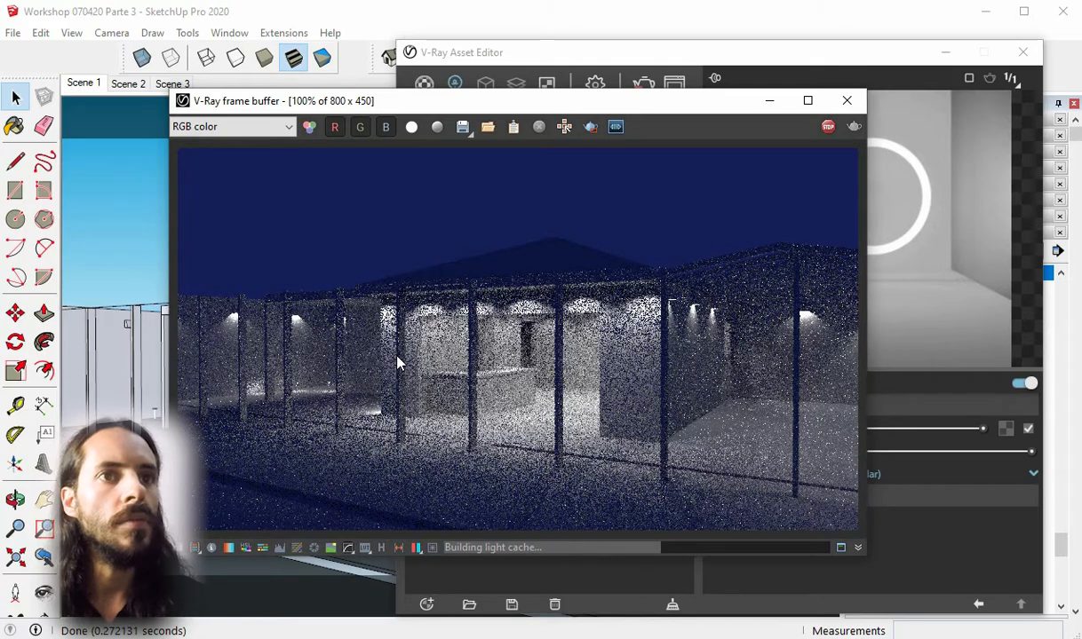
Examine the Material Override options in the render settings, with the Environment section collapsed, and return to the running render
{"action": "left_click", "coordinate": [708, 59]}
{"action": "left_click", "coordinate": [593, 88]}
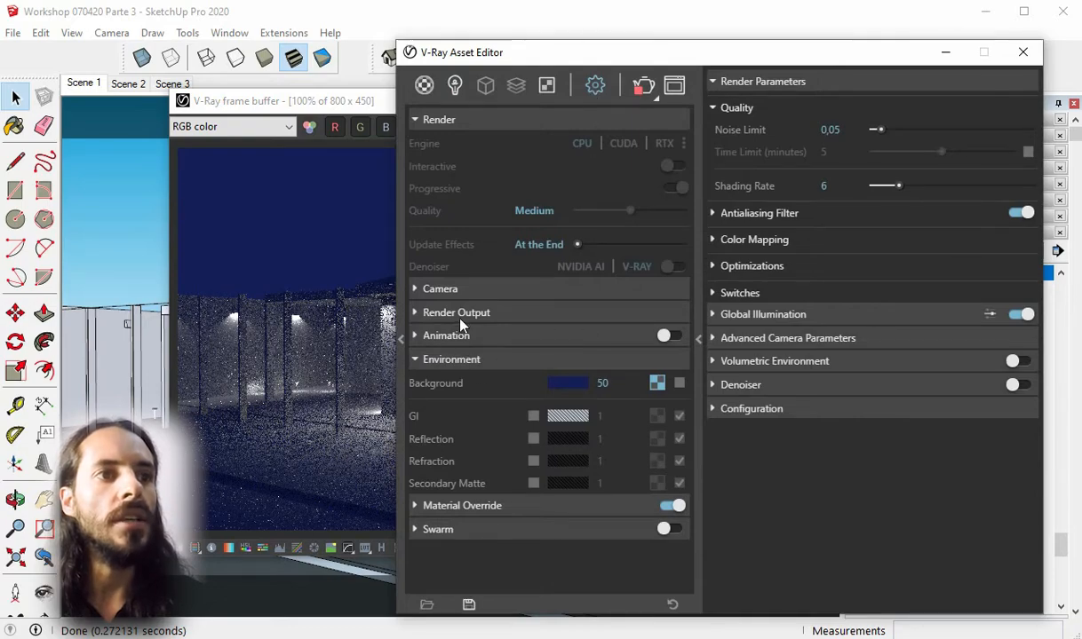
{"action": "left_click", "coordinate": [462, 360]}
{"action": "left_click", "coordinate": [470, 384]}
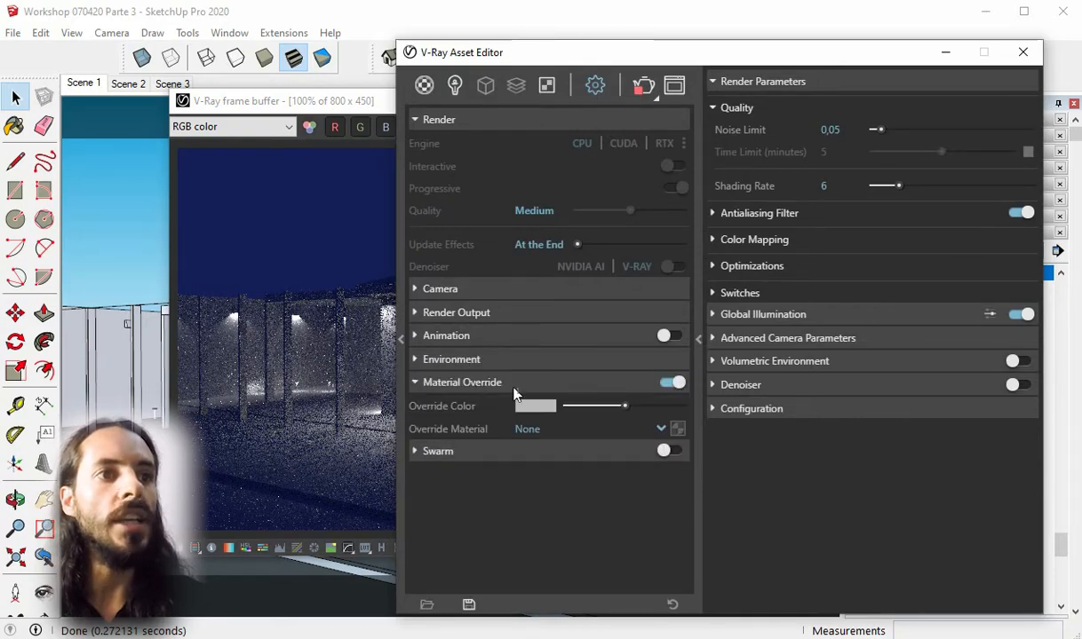
{"action": "left_click", "coordinate": [563, 389]}
{"action": "left_click", "coordinate": [568, 390]}
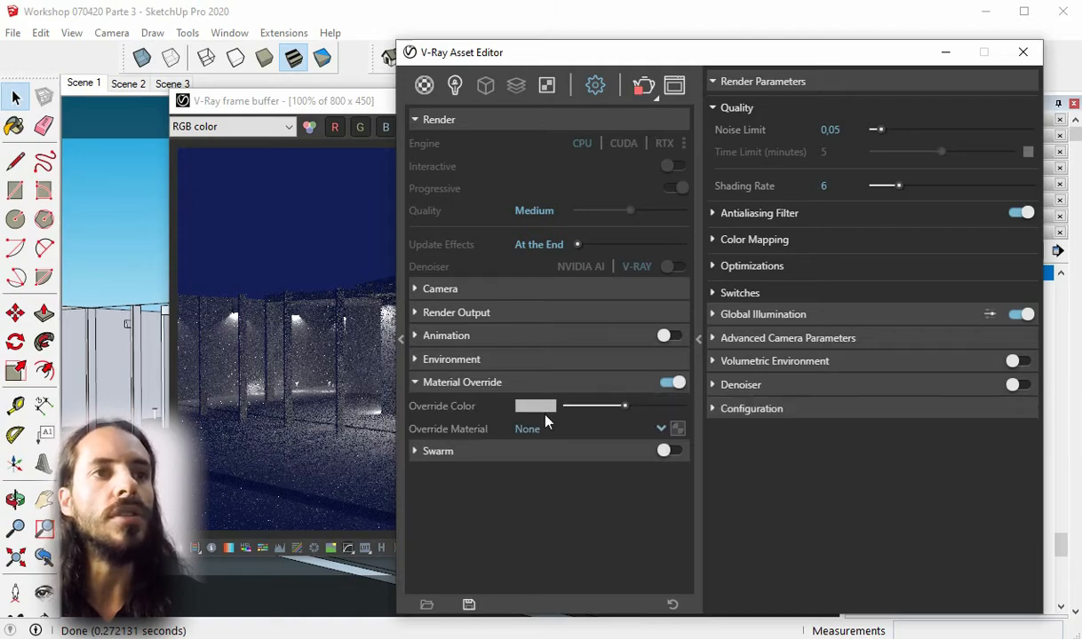
{"action": "left_click", "coordinate": [533, 386]}
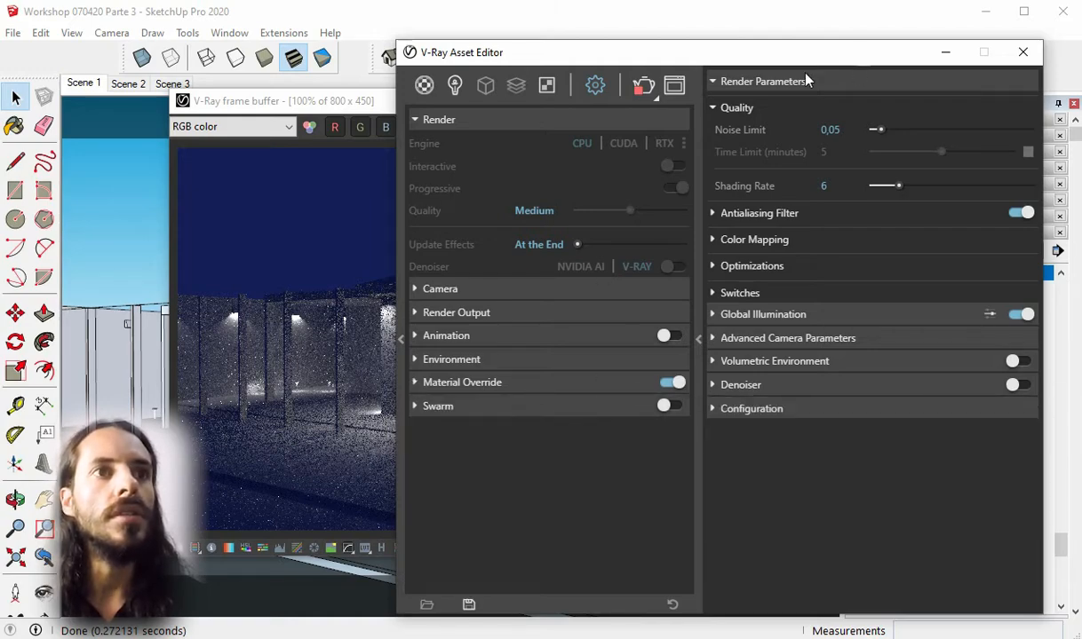
{"action": "left_click", "coordinate": [424, 85]}
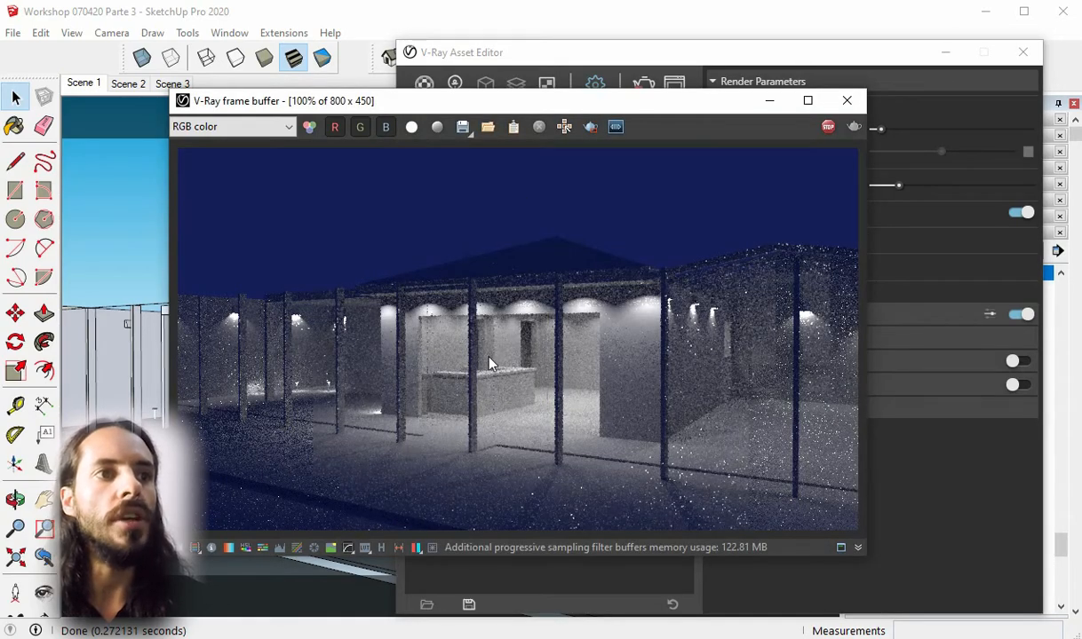
Stop the Scene 1 render and save it as the JPEG image "teste 6" in the Fotos testes folder
{"action": "left_click", "coordinate": [828, 129]}
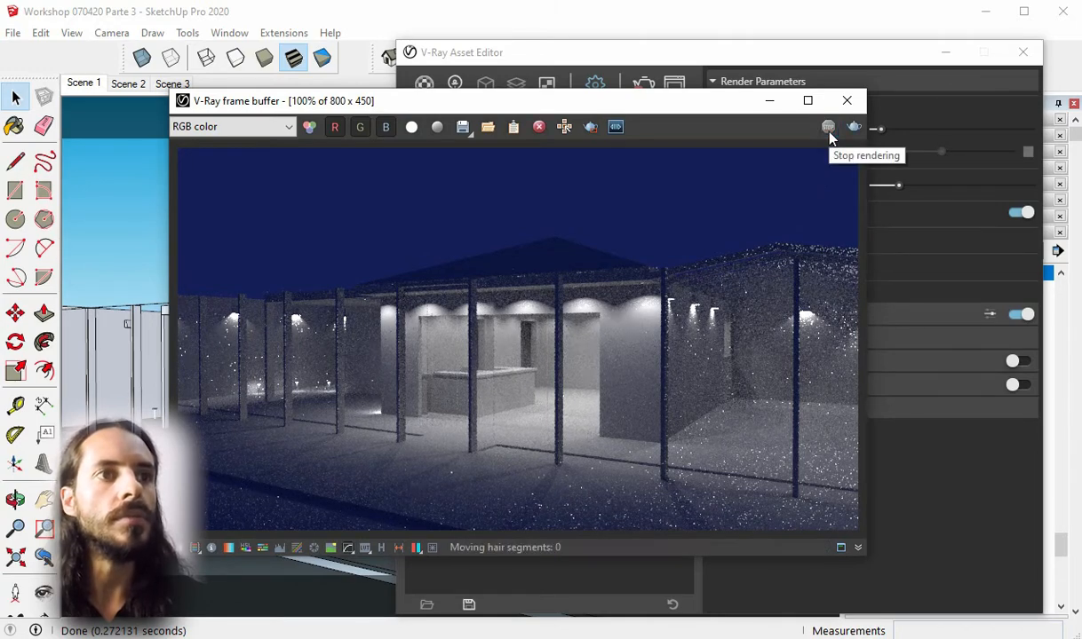
{"action": "left_click", "coordinate": [463, 127]}
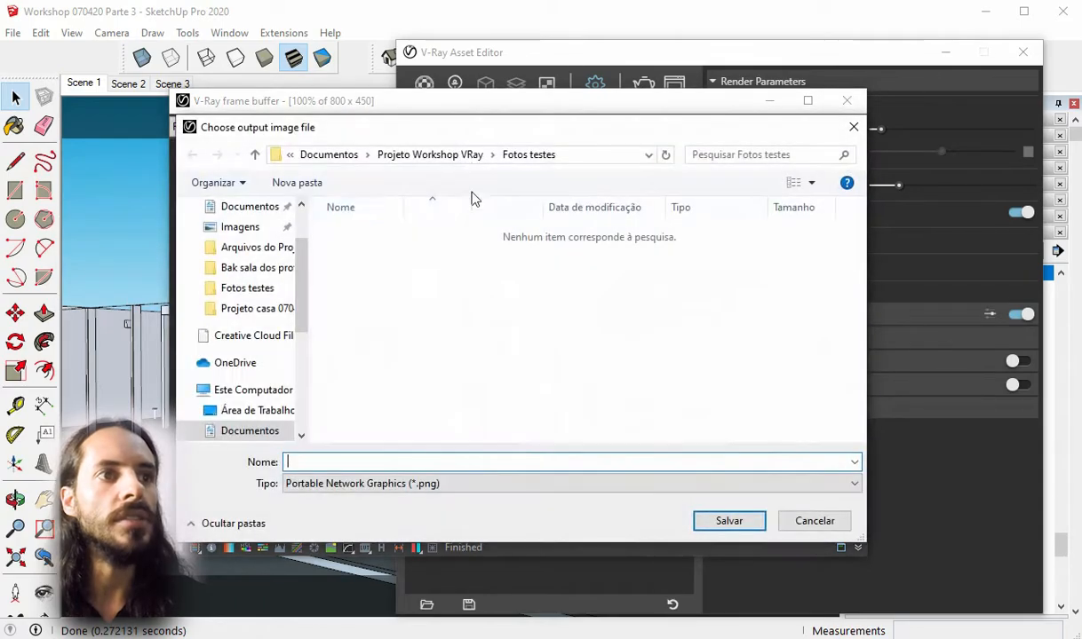
{"action": "left_click", "coordinate": [404, 484]}
{"action": "left_click", "coordinate": [356, 564]}
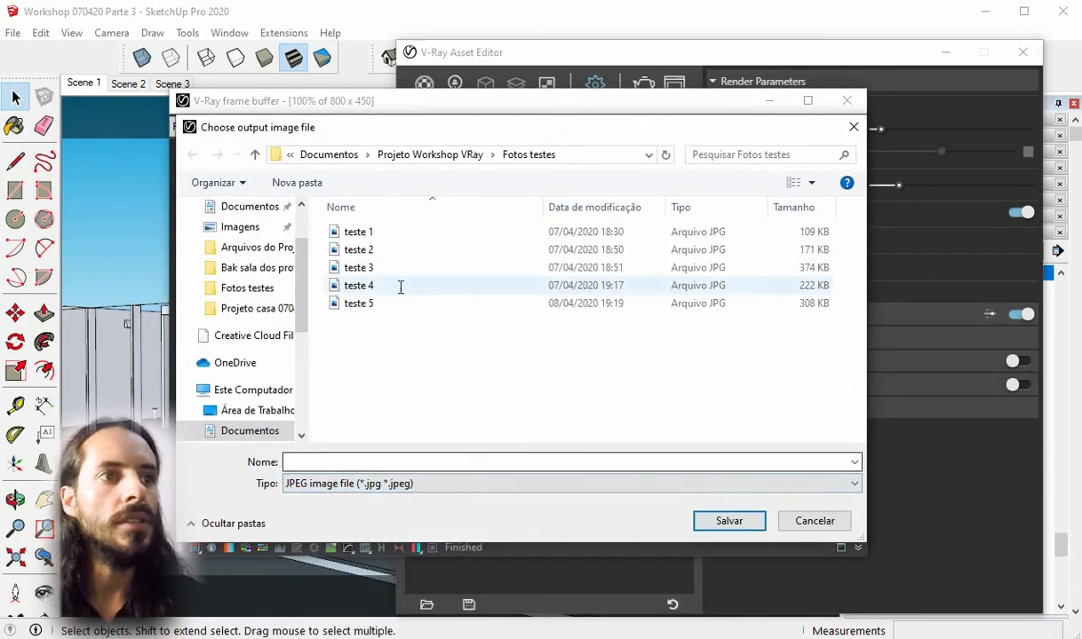
{"action": "left_click", "coordinate": [391, 303]}
{"action": "left_click", "coordinate": [357, 463]}
{"action": "left_click", "coordinate": [361, 462]}
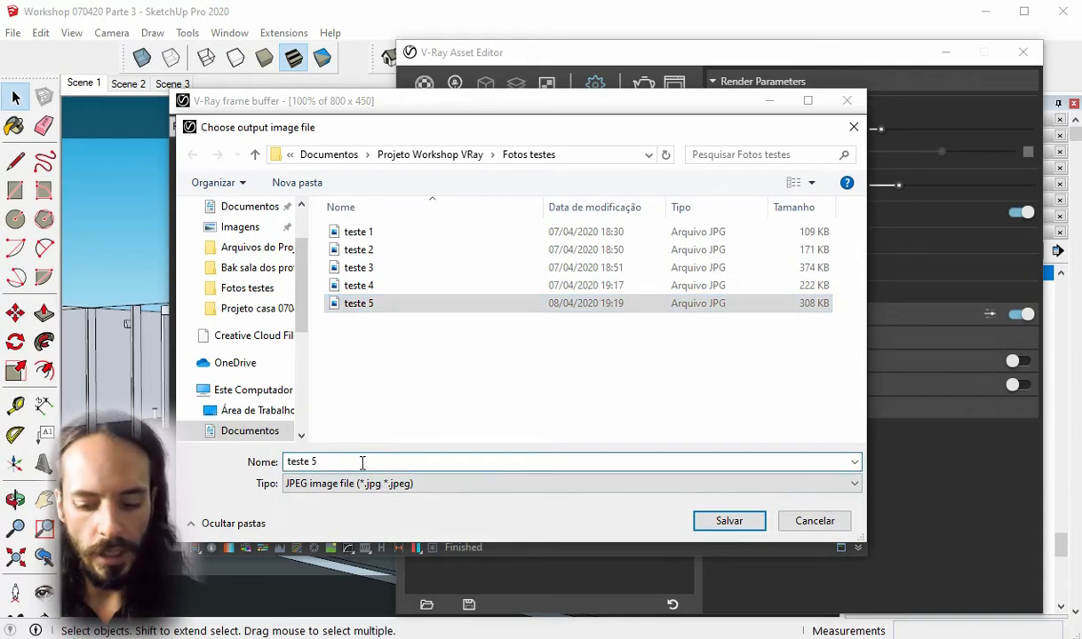
{"action": "key", "text": "BackSpace"}
{"action": "type", "text": "6"}
{"action": "left_click", "coordinate": [716, 522]}
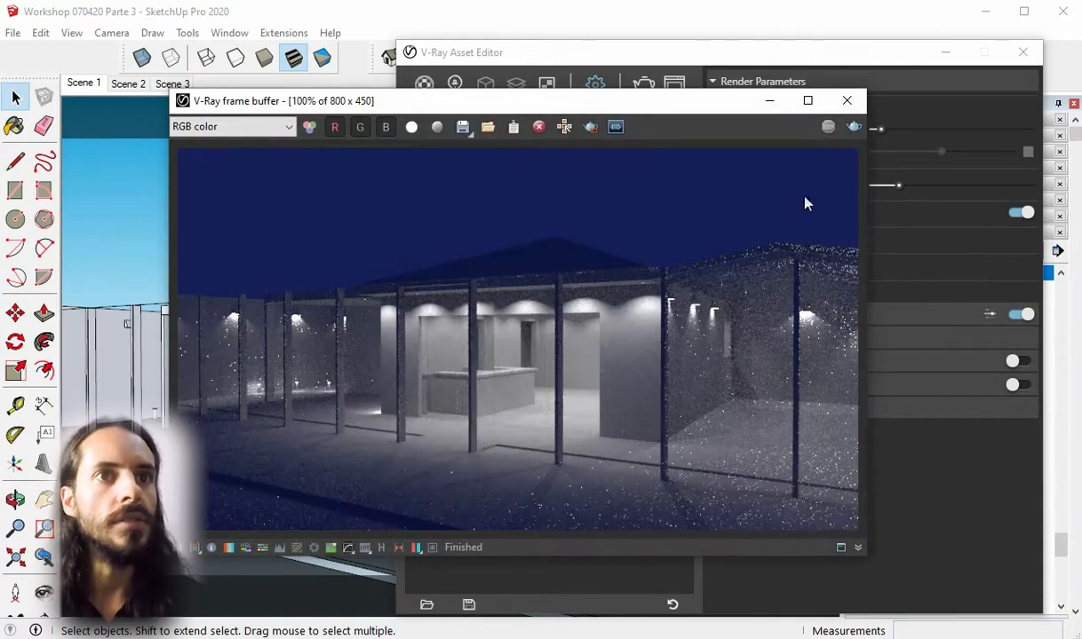
Close the Scene 1 render, switch to Scene 3, test-render the interior and stop the render
{"action": "left_click", "coordinate": [847, 100]}
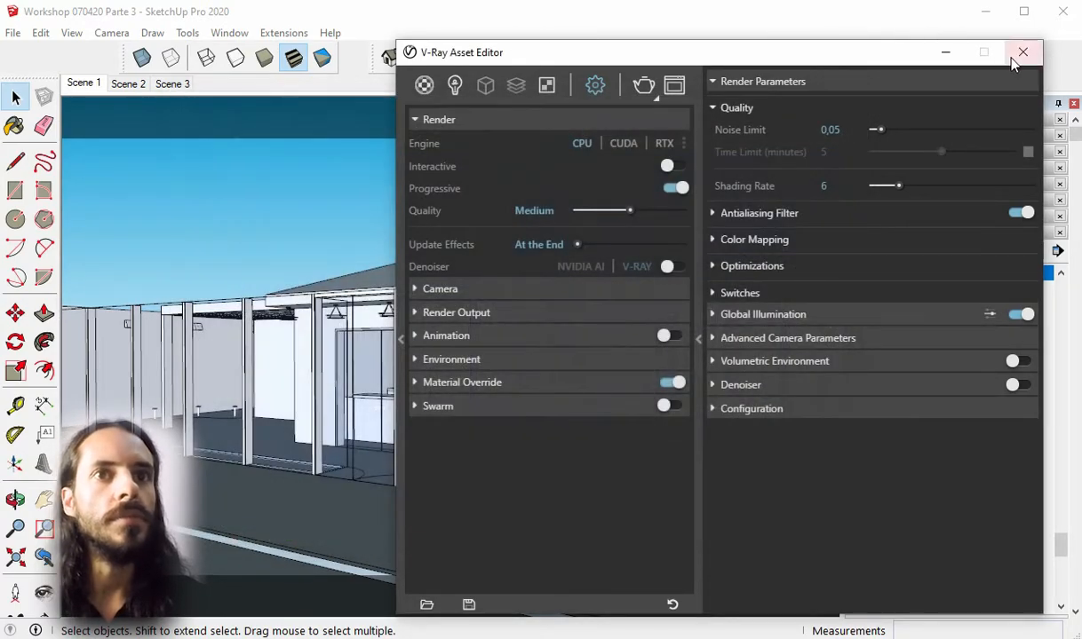
{"action": "left_click_drag", "start_coordinate": [733, 54], "coordinate": [732, 84]}
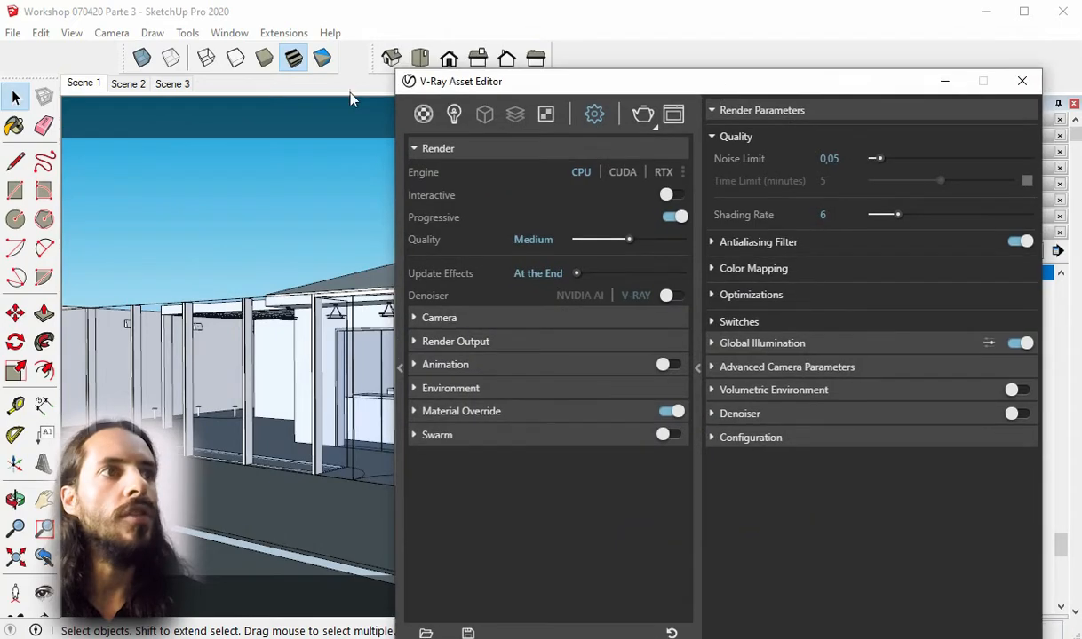
{"action": "left_click", "coordinate": [172, 85]}
{"action": "left_click", "coordinate": [641, 114]}
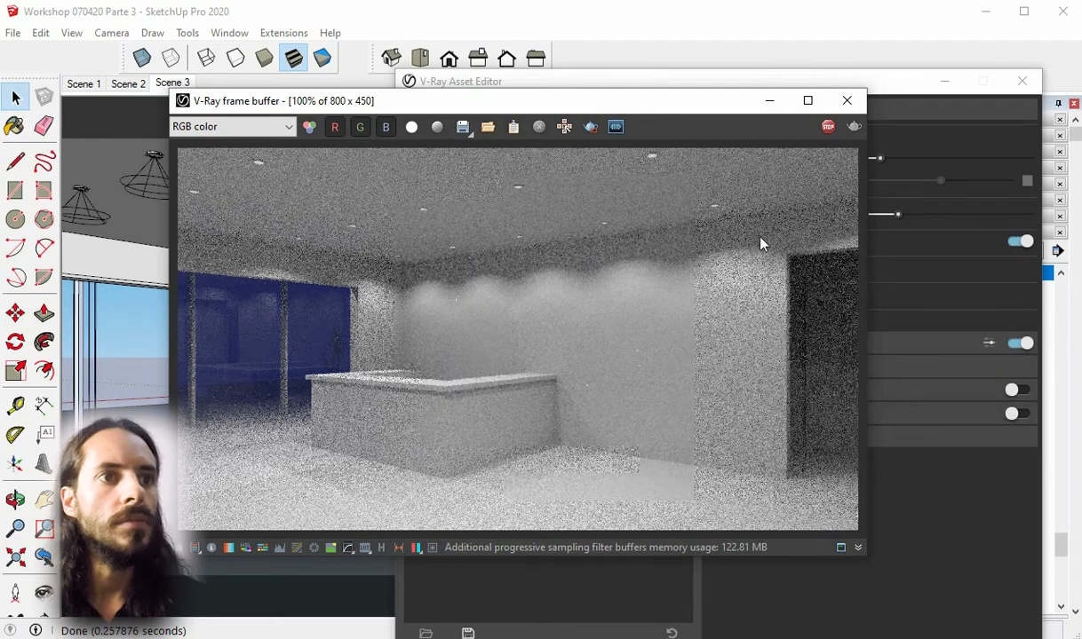
{"action": "left_click", "coordinate": [827, 130]}
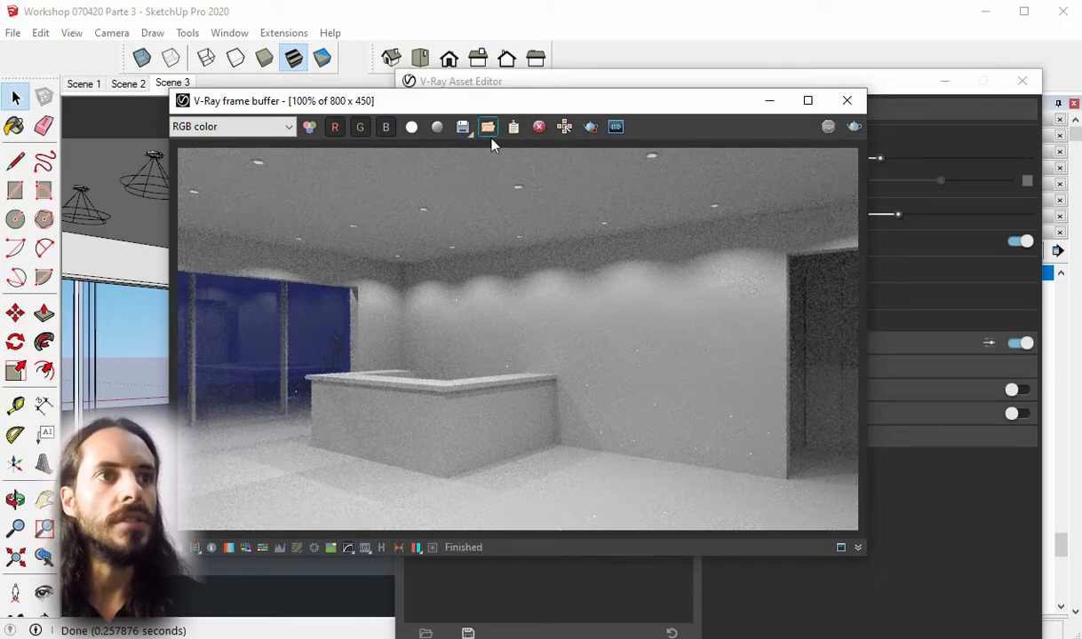
Save the Scene 3 render as the JPEG image "teste 7" in the Fotos testes folder
{"action": "left_click", "coordinate": [461, 127]}
{"action": "left_click", "coordinate": [833, 484]}
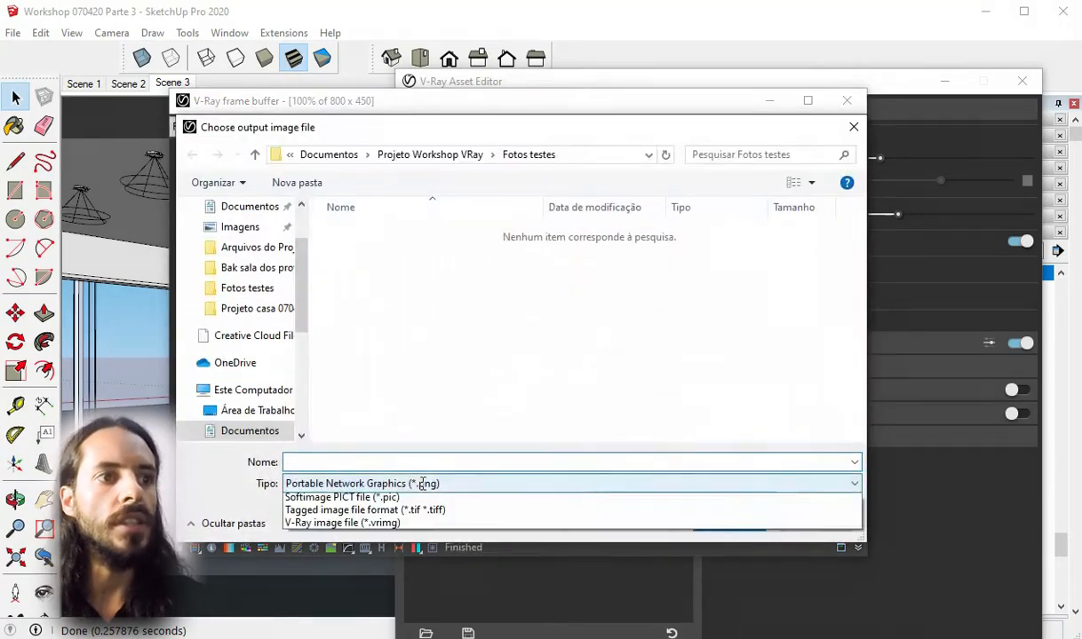
{"action": "left_click", "coordinate": [384, 565]}
{"action": "left_click", "coordinate": [371, 321]}
{"action": "left_click", "coordinate": [365, 462]}
{"action": "left_click", "coordinate": [365, 463]}
{"action": "key", "text": "BackSpace"}
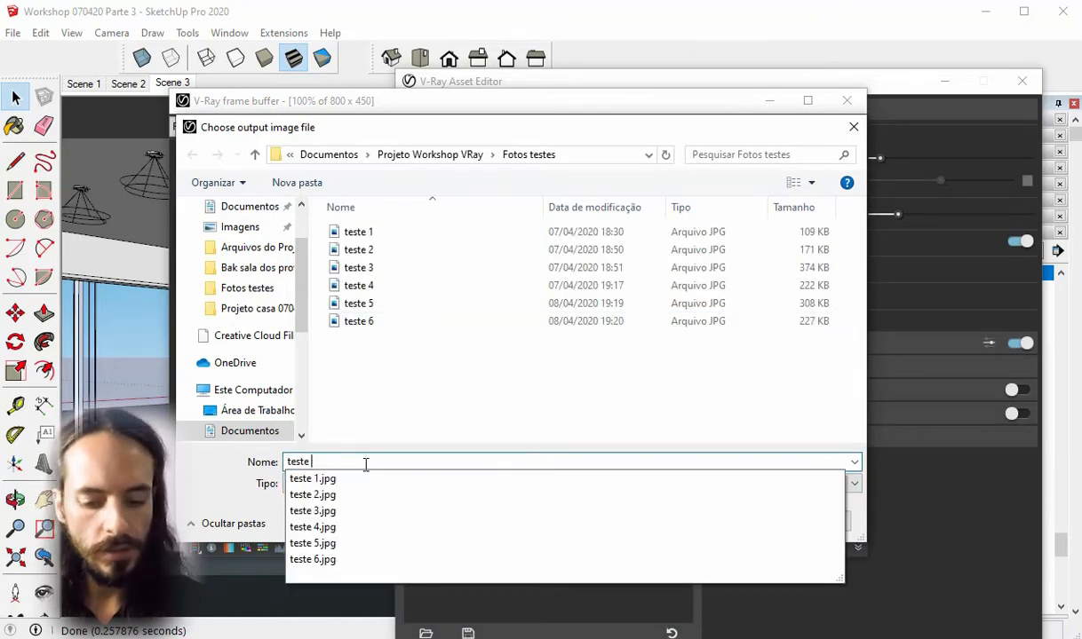
{"action": "type", "text": "7"}
{"action": "left_click", "coordinate": [706, 524]}
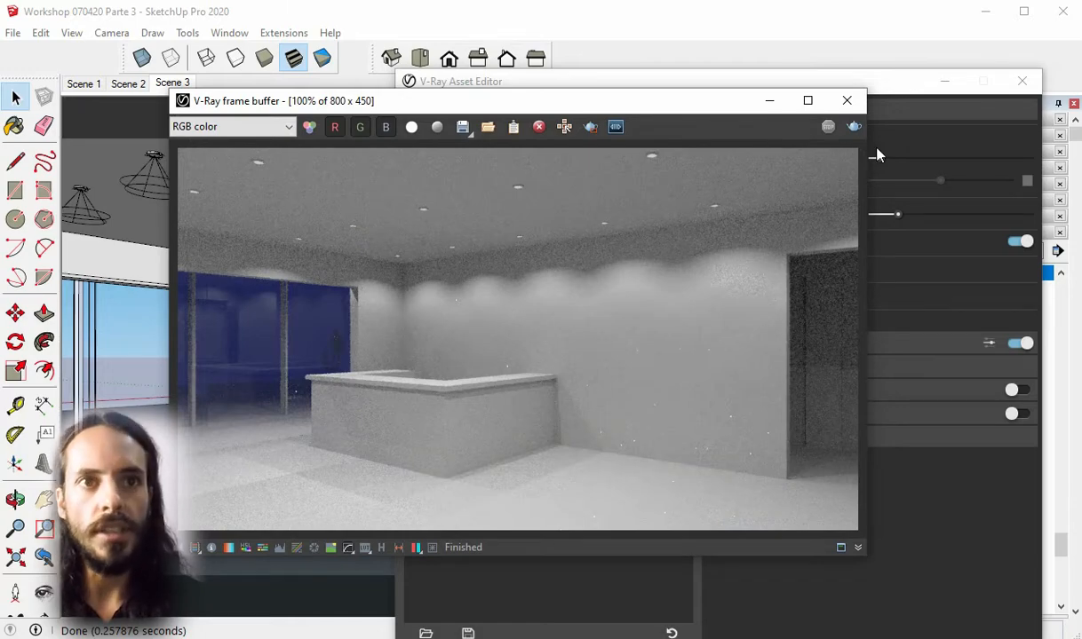
Close the render and settings windows, and save the model as a new file "Workshop 070420 Parte 4" in the Arquivos do Projeto folder
{"action": "left_click", "coordinate": [847, 100]}
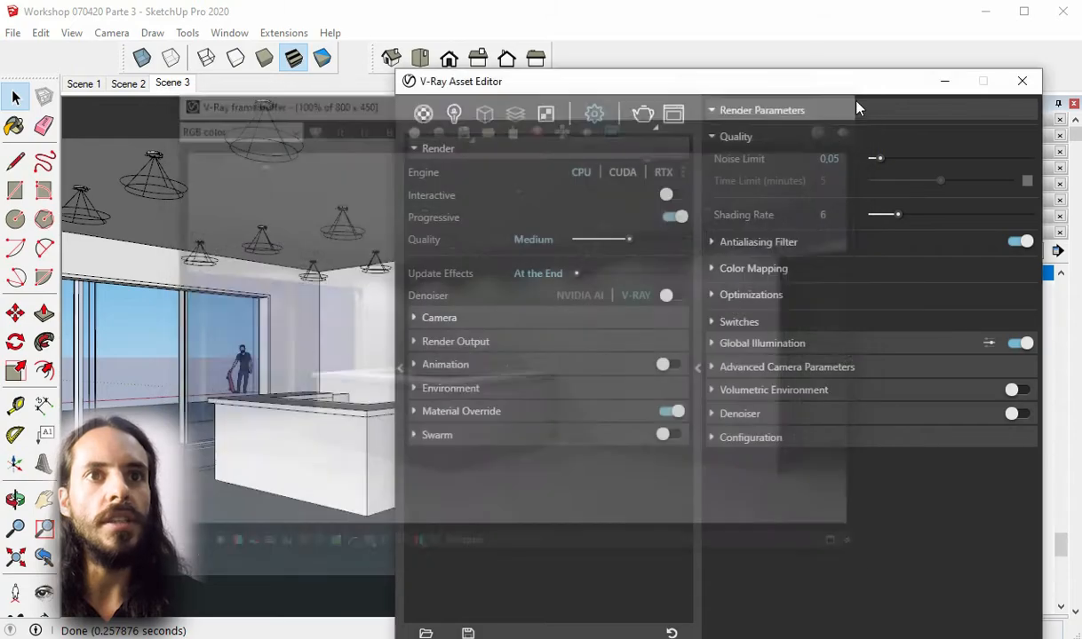
{"action": "left_click", "coordinate": [944, 81]}
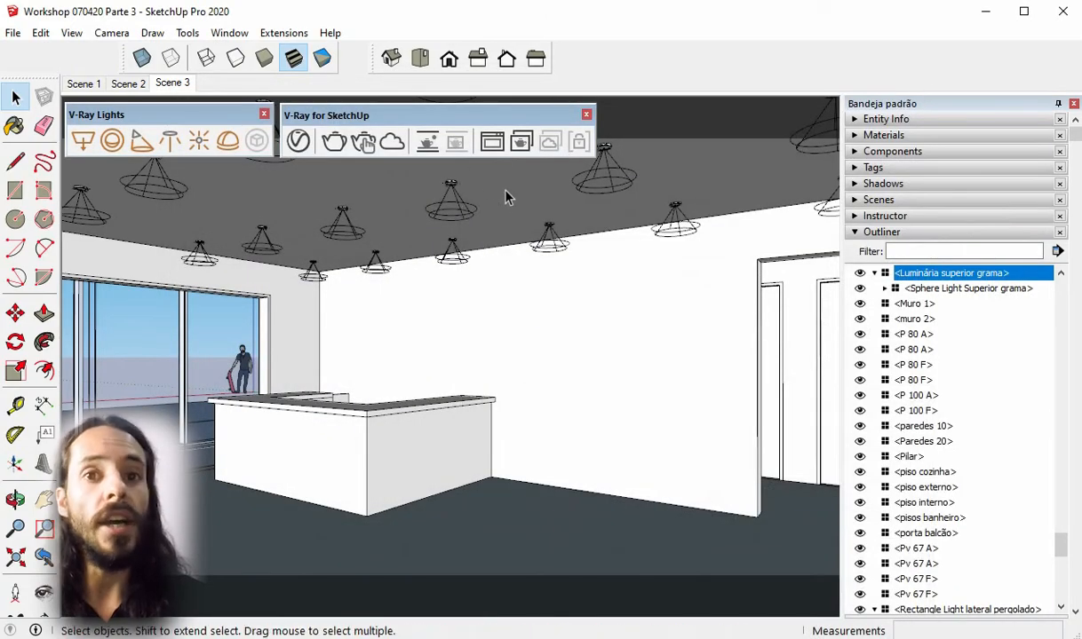
{"action": "left_click", "coordinate": [13, 32]}
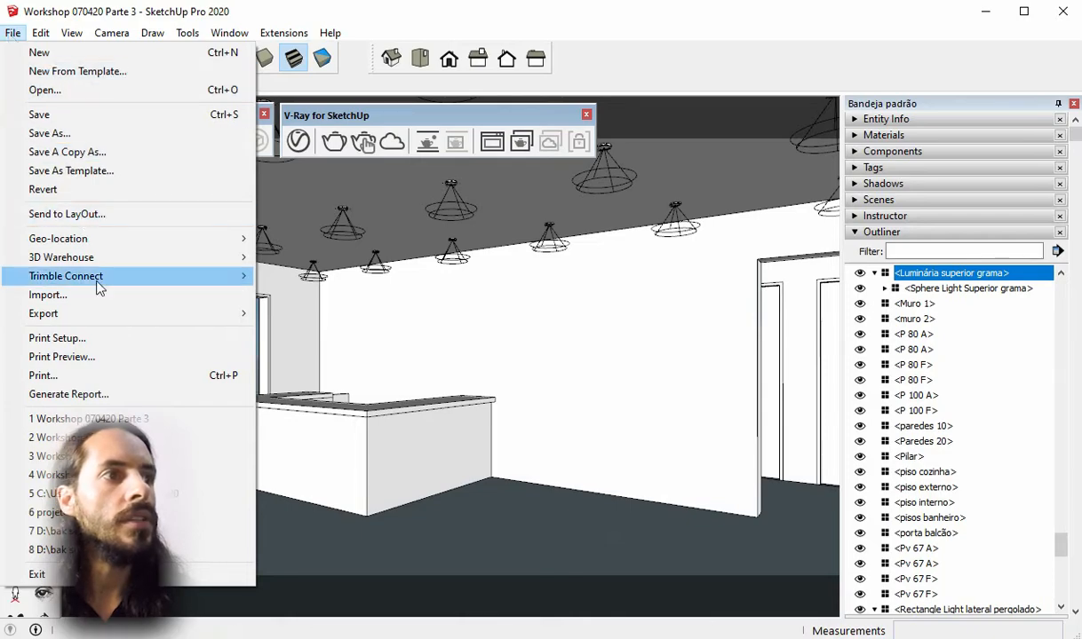
{"action": "left_click", "coordinate": [80, 134]}
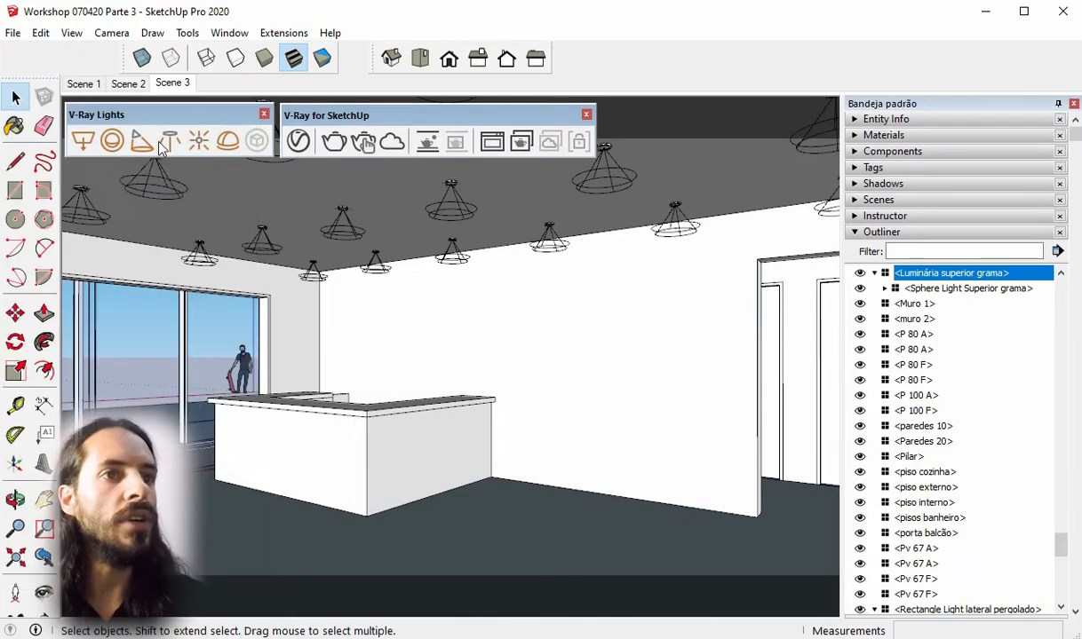
{"action": "left_click", "coordinate": [235, 389]}
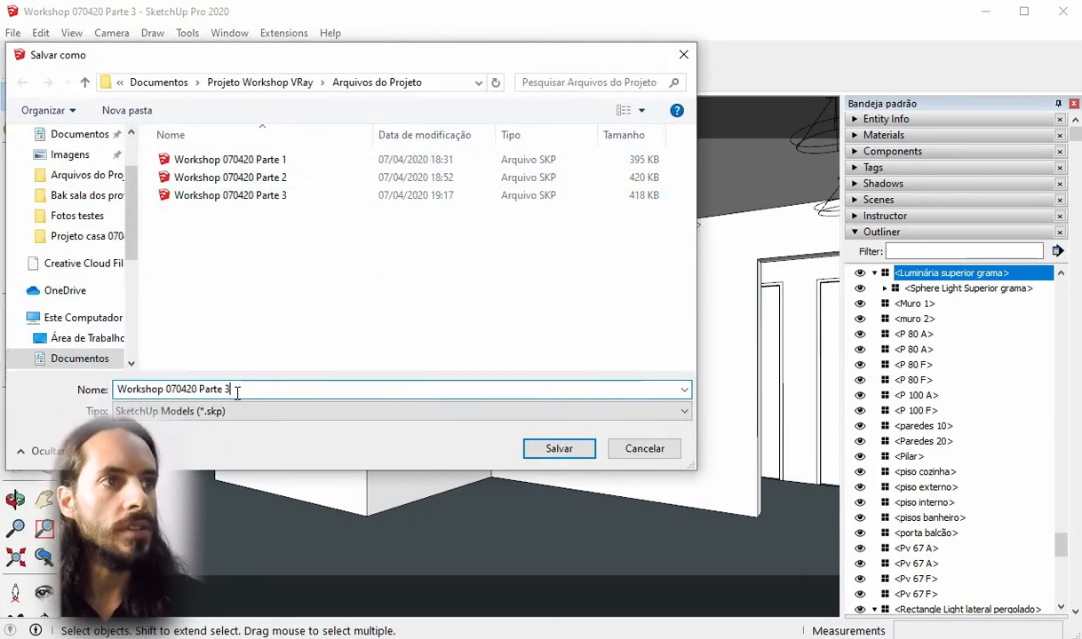
{"action": "left_click", "coordinate": [275, 83]}
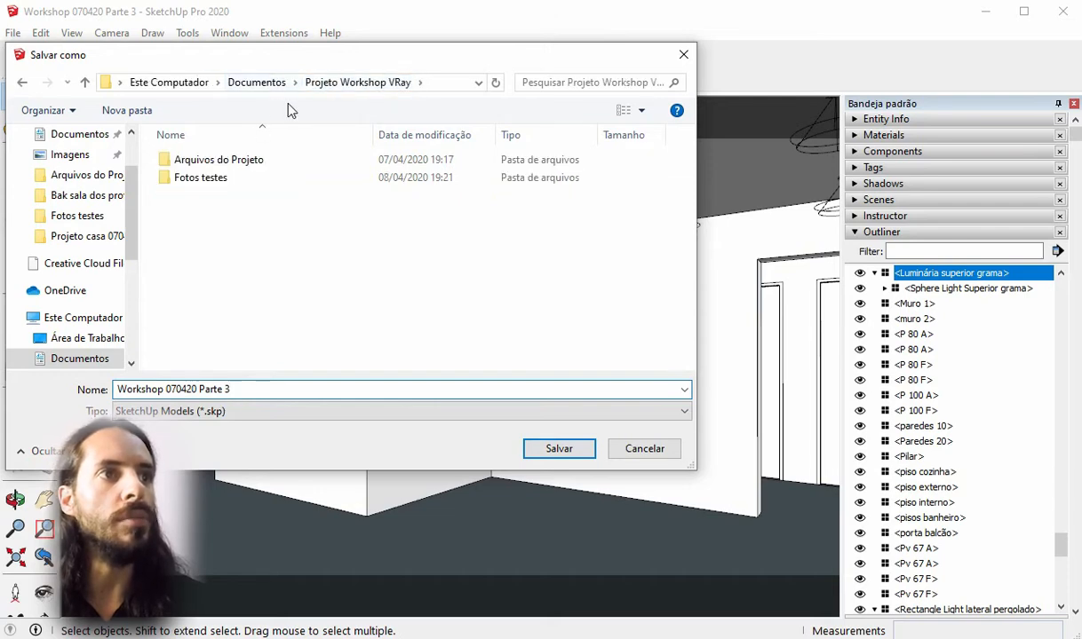
{"action": "double_click", "coordinate": [252, 161]}
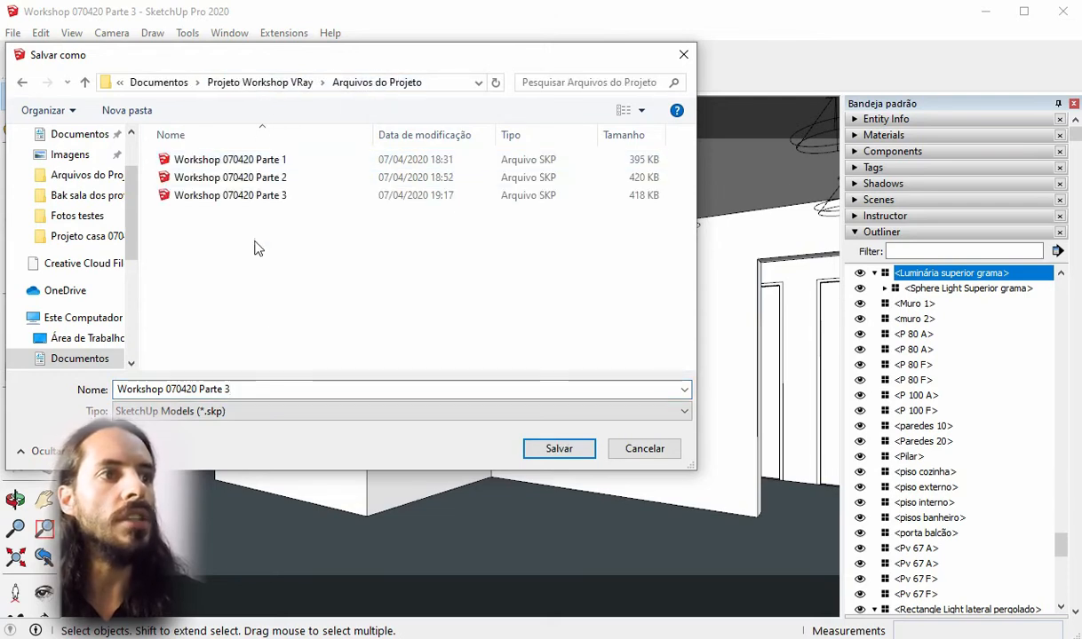
{"action": "left_click", "coordinate": [240, 390]}
{"action": "key", "text": "BackSpace"}
{"action": "type", "text": "4"}
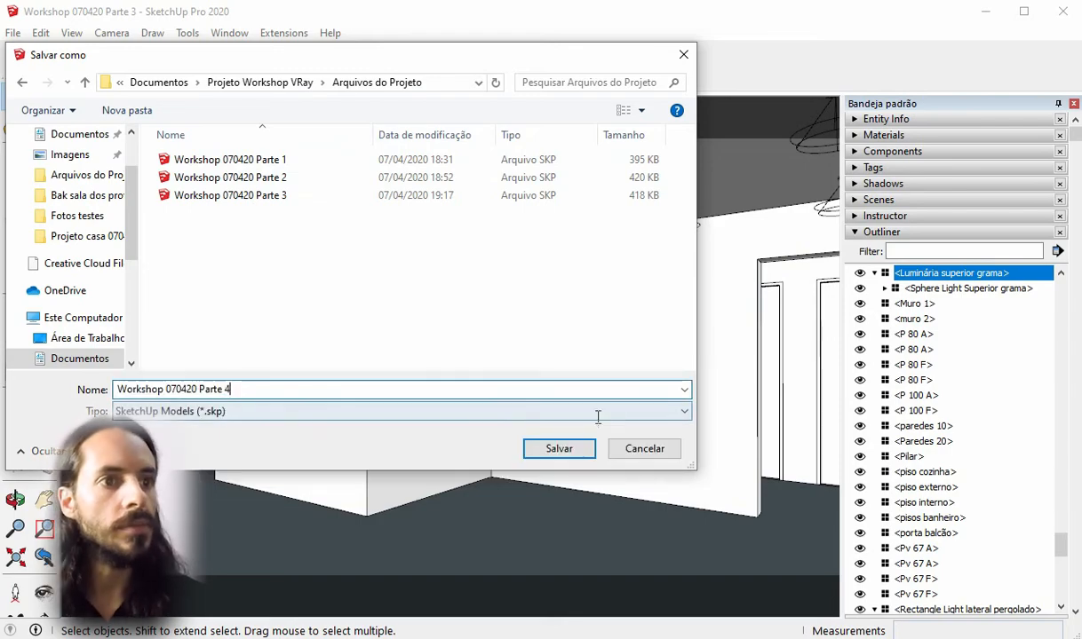
{"action": "left_click", "coordinate": [565, 450]}
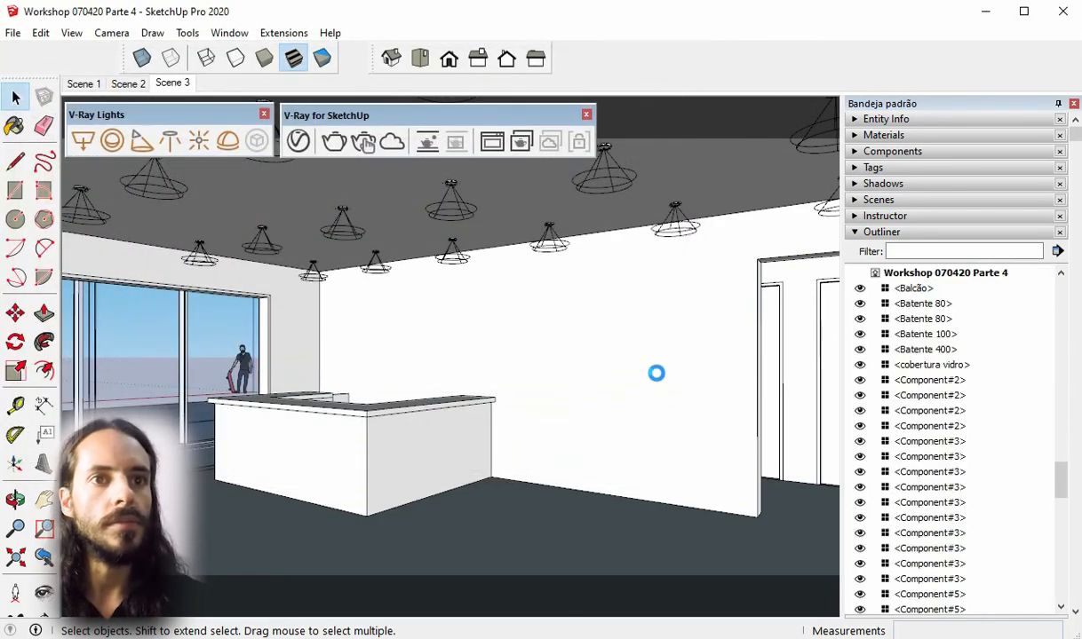